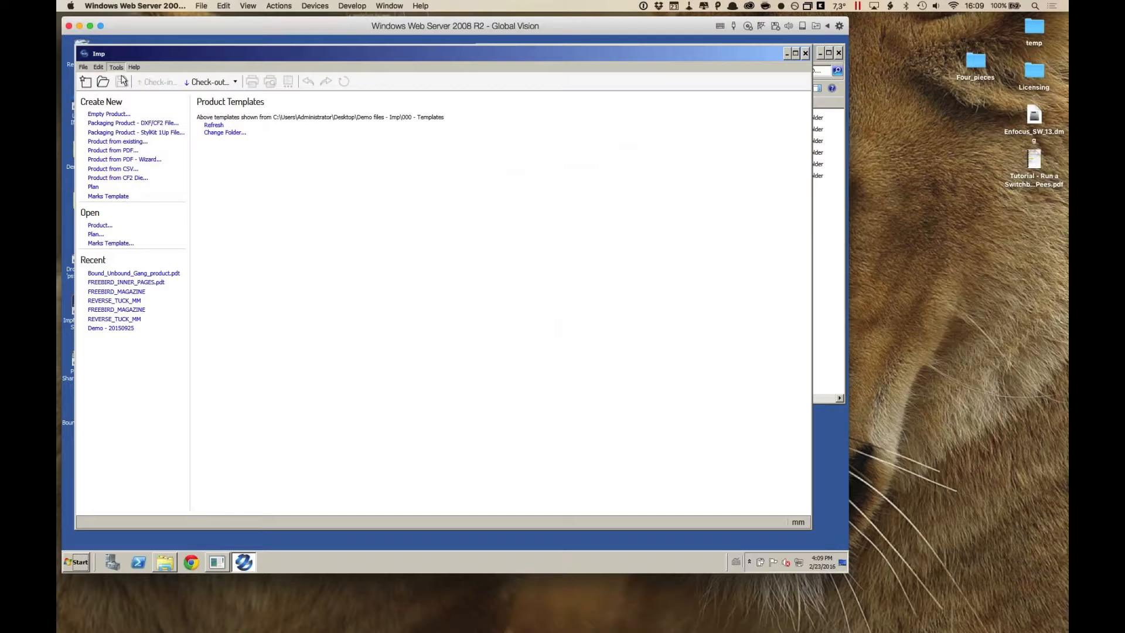
Expand the offset and digital presses in the Configuration Editor and view the basic settings of 001_Offset_20X28
drag(515, 164, 504, 82)
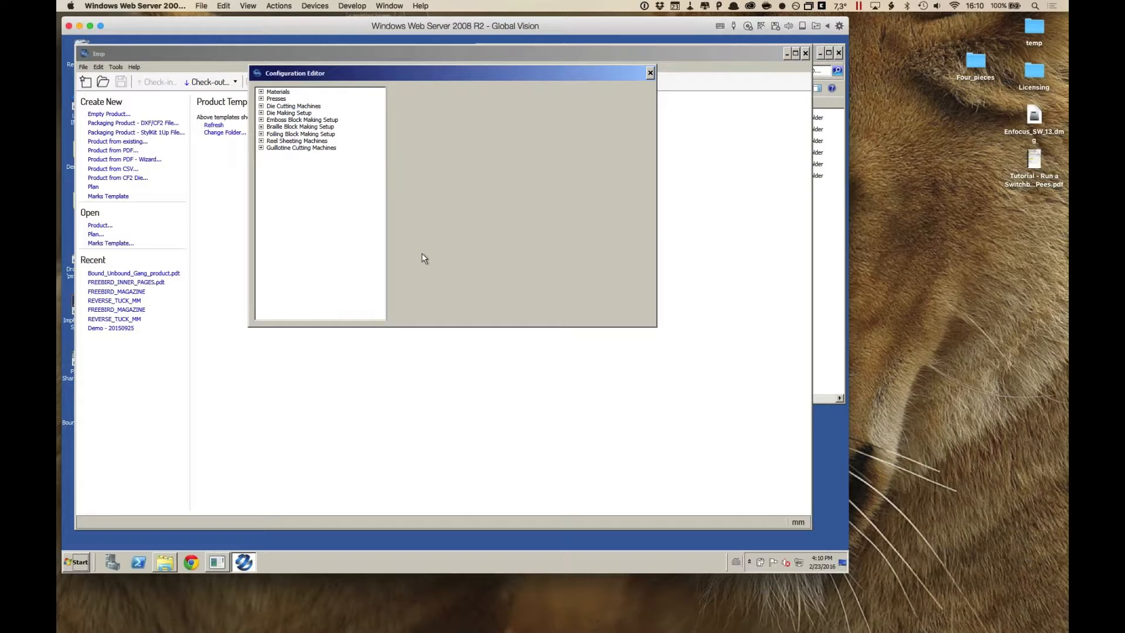
click(261, 99)
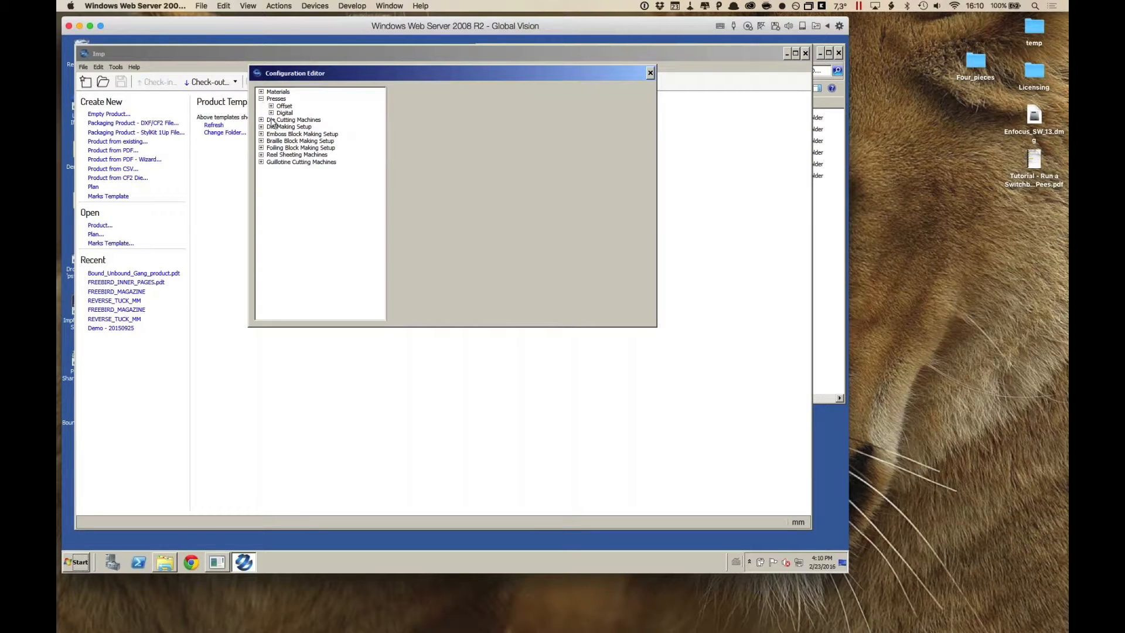
click(271, 106)
click(281, 113)
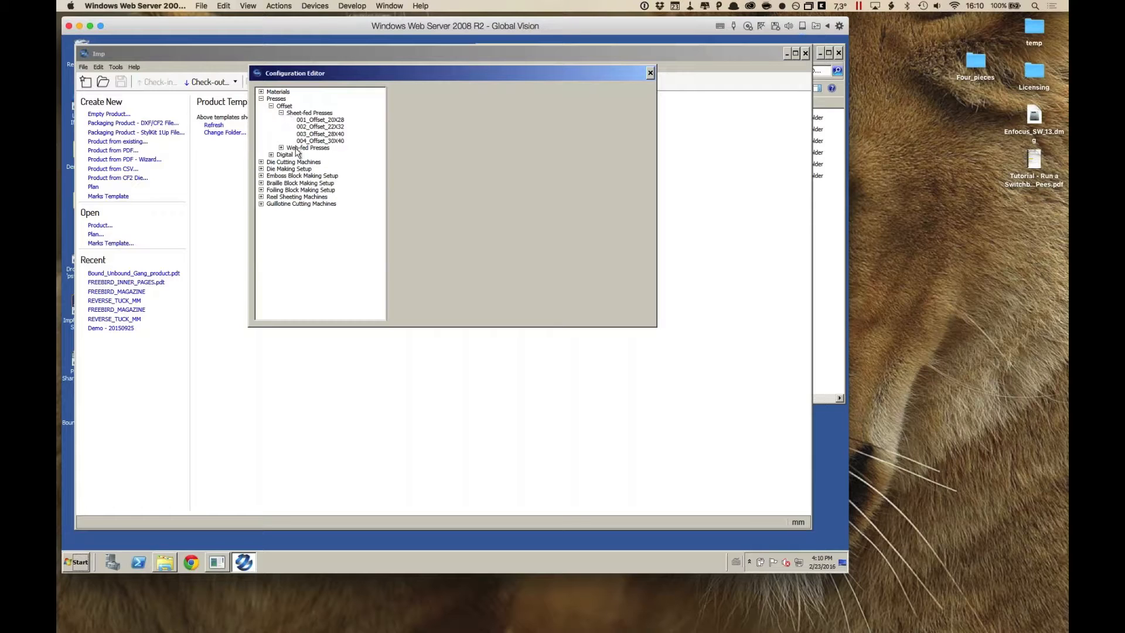
click(271, 155)
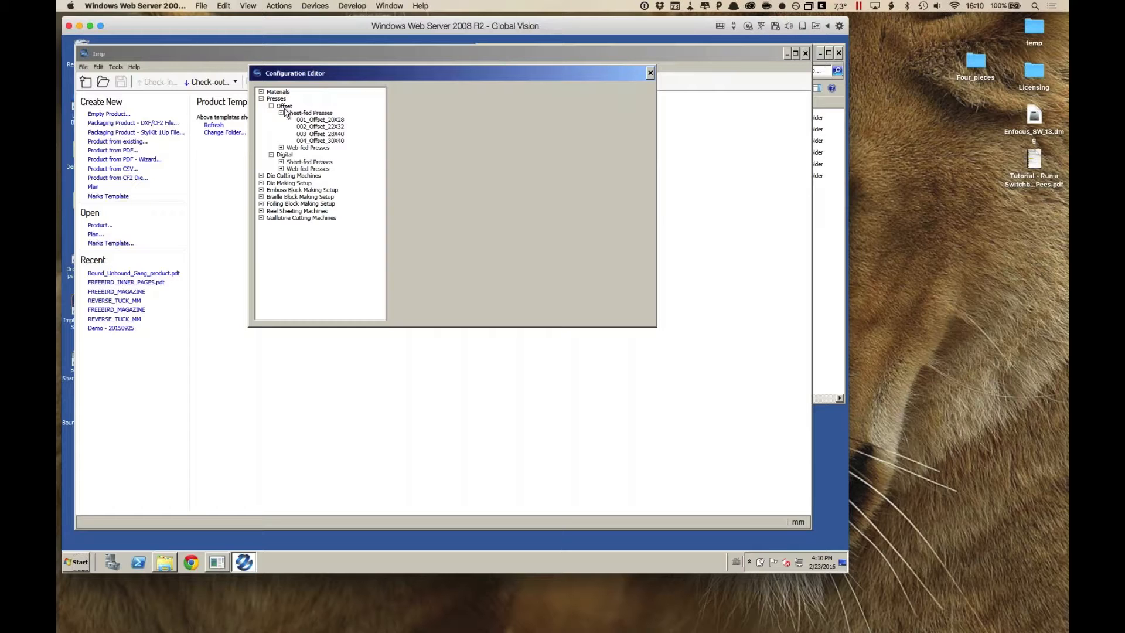
click(339, 120)
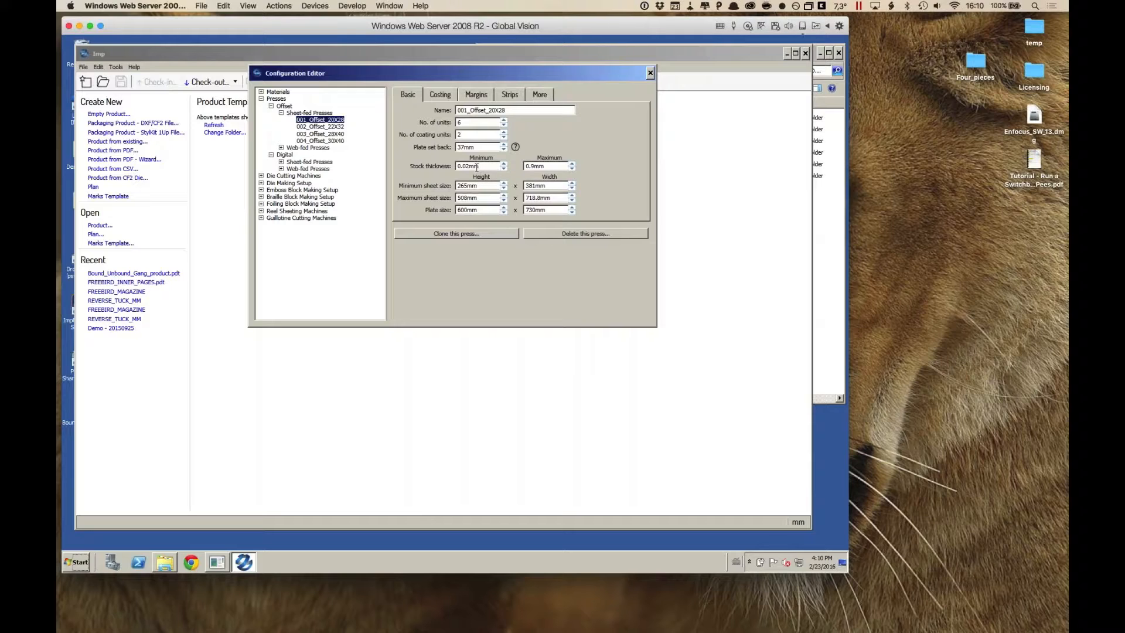
Review the costing, margins, non-printing strips and perfecting options of the 001_Offset_20X28 press
click(440, 96)
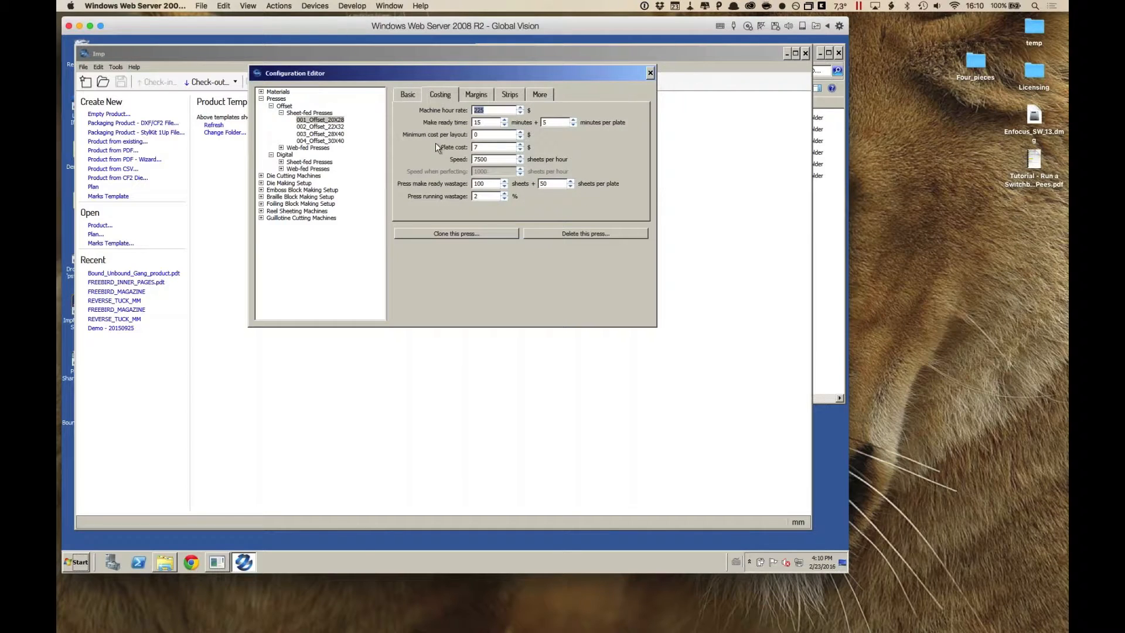
click(478, 97)
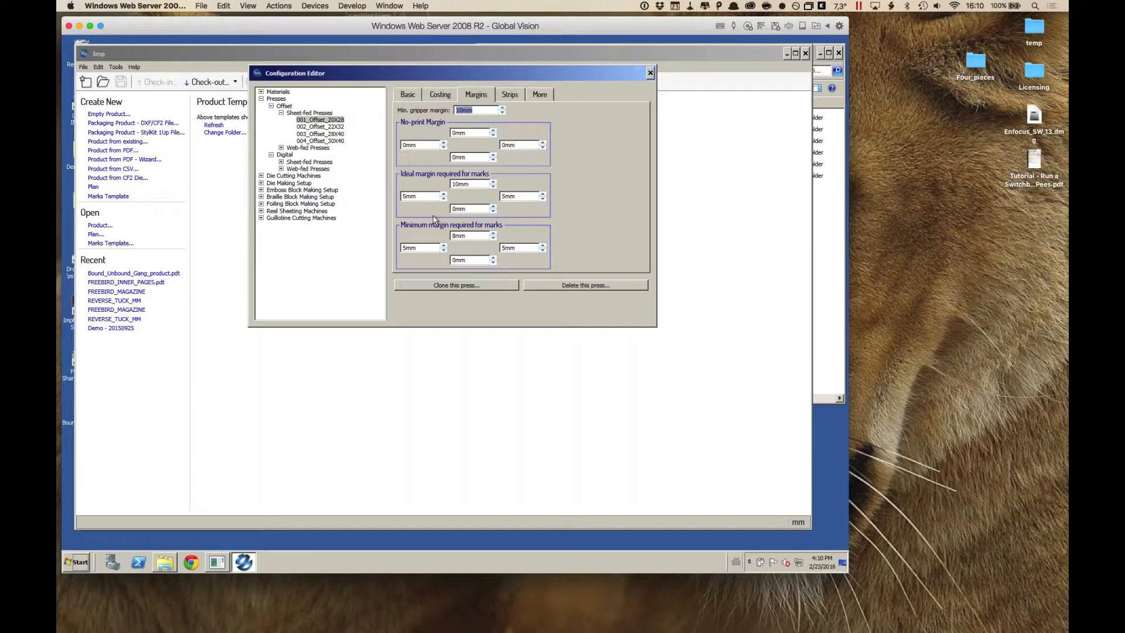
click(516, 96)
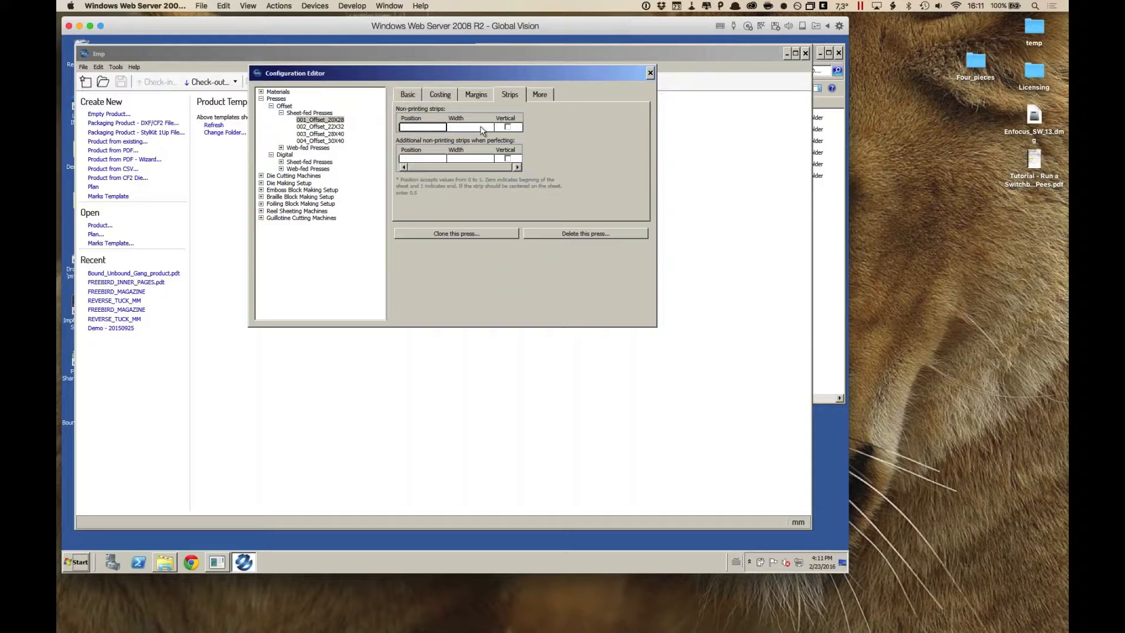
click(542, 92)
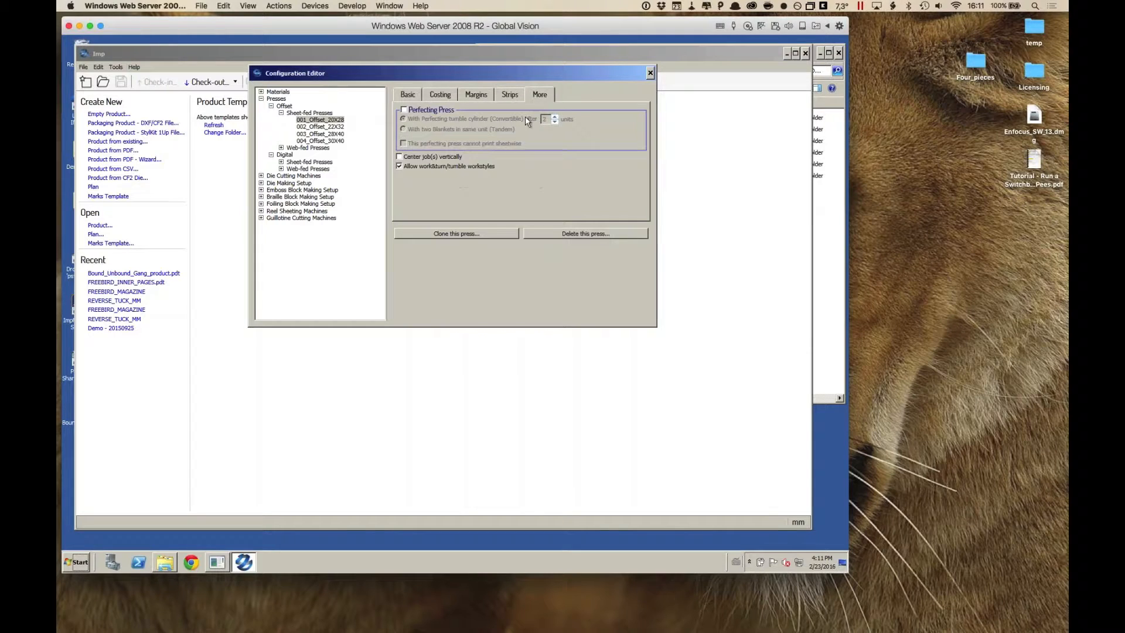
click(440, 94)
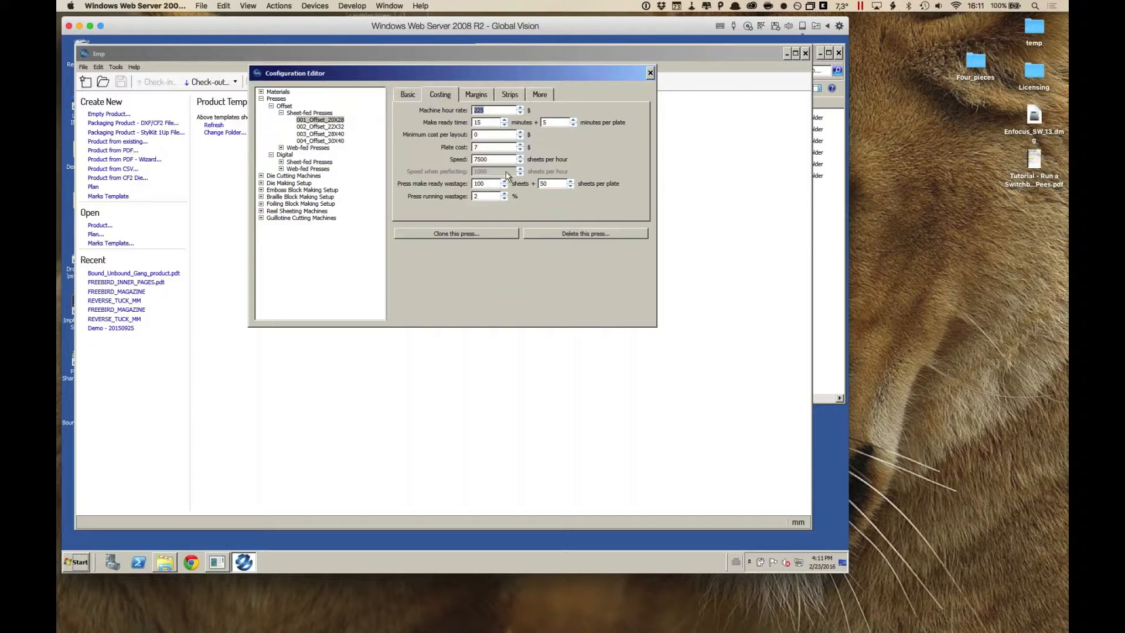
Compare the basic and costing settings of the sheet-fed digital press 009_Digital_A3 with those of 001_Offset_20X28
click(280, 163)
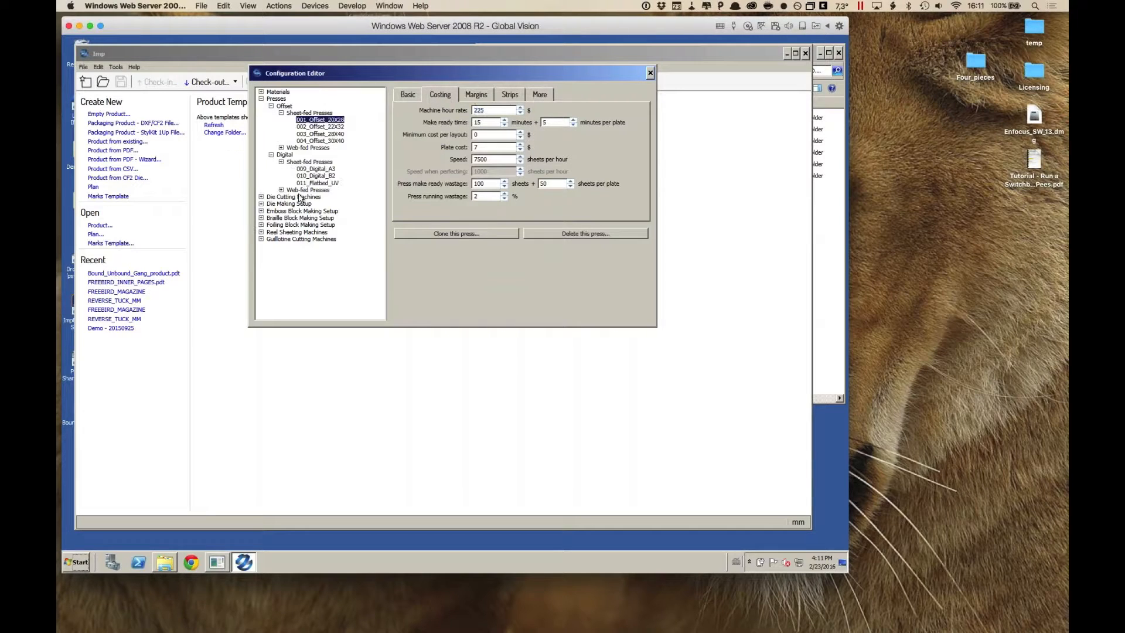
click(325, 170)
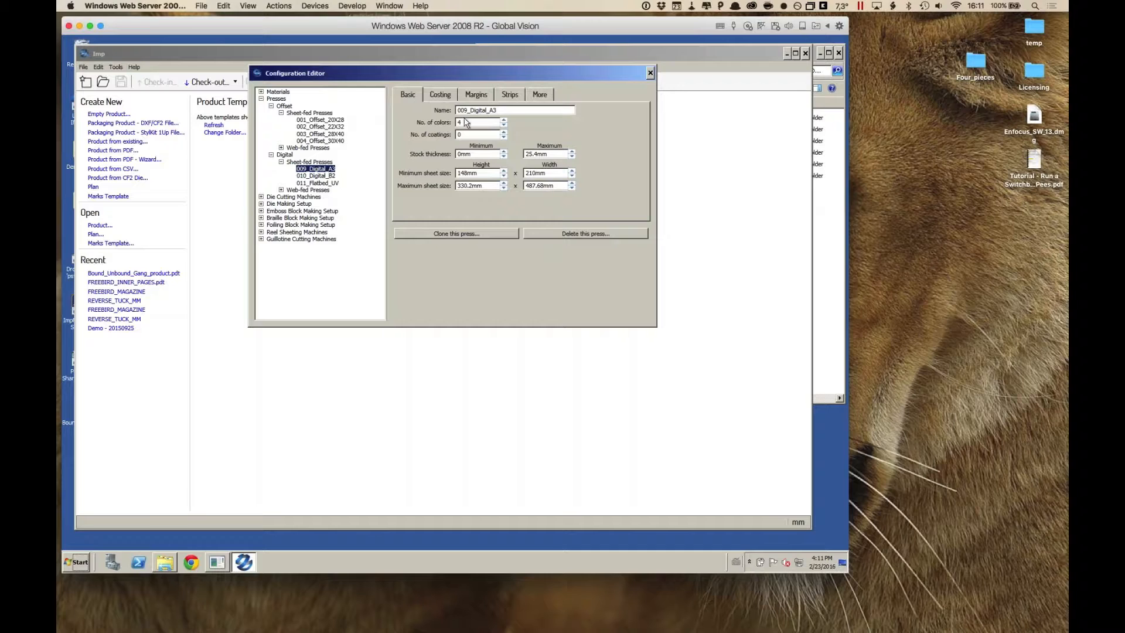
click(449, 97)
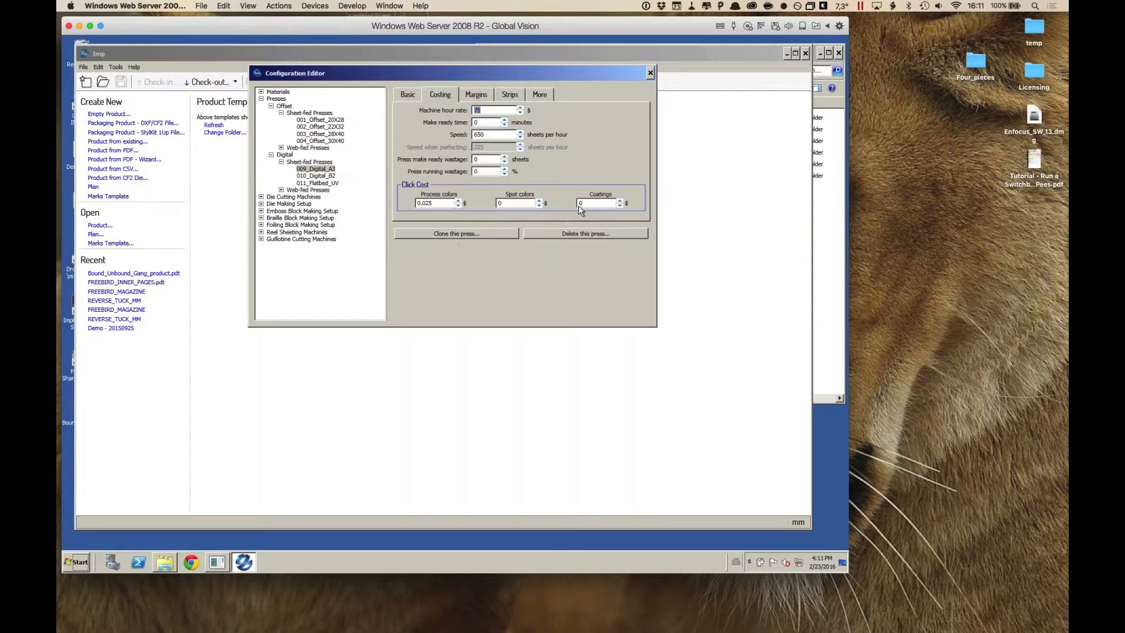
click(311, 113)
click(318, 120)
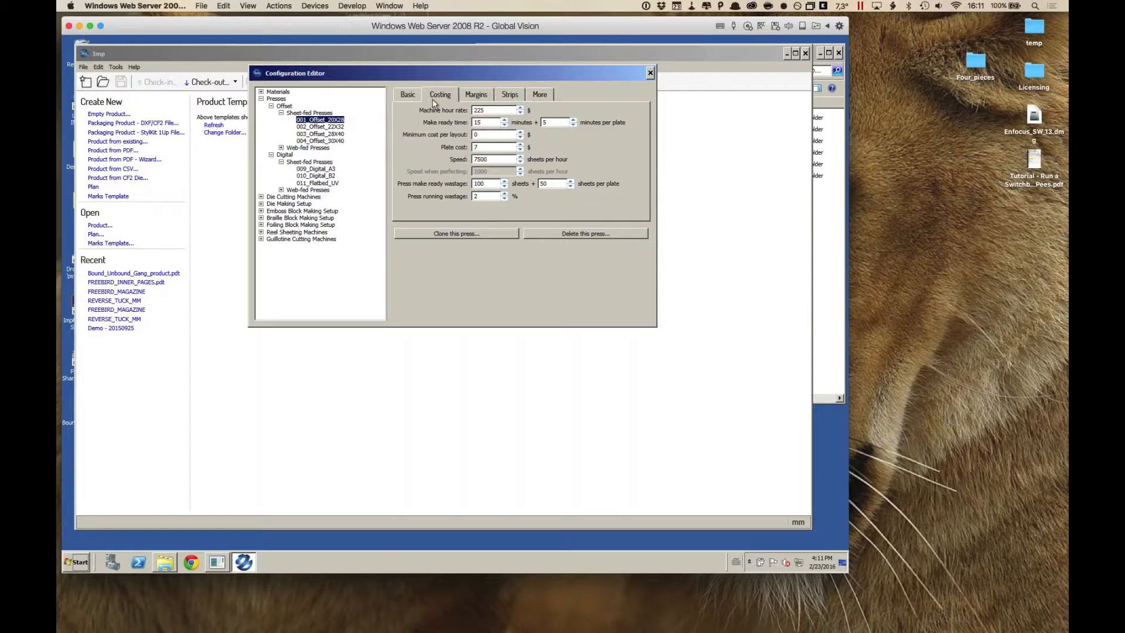
click(414, 93)
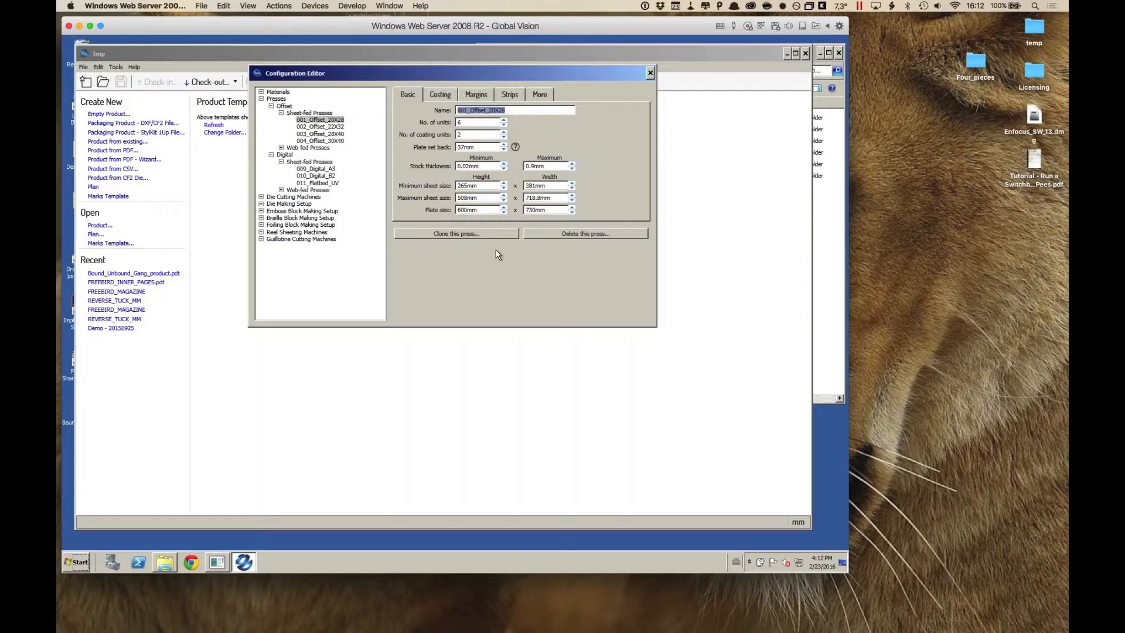
Examine the caliper, cost and mill sheet sizes of the 100gsm stock under COATED_PAPER in the materials
click(262, 92)
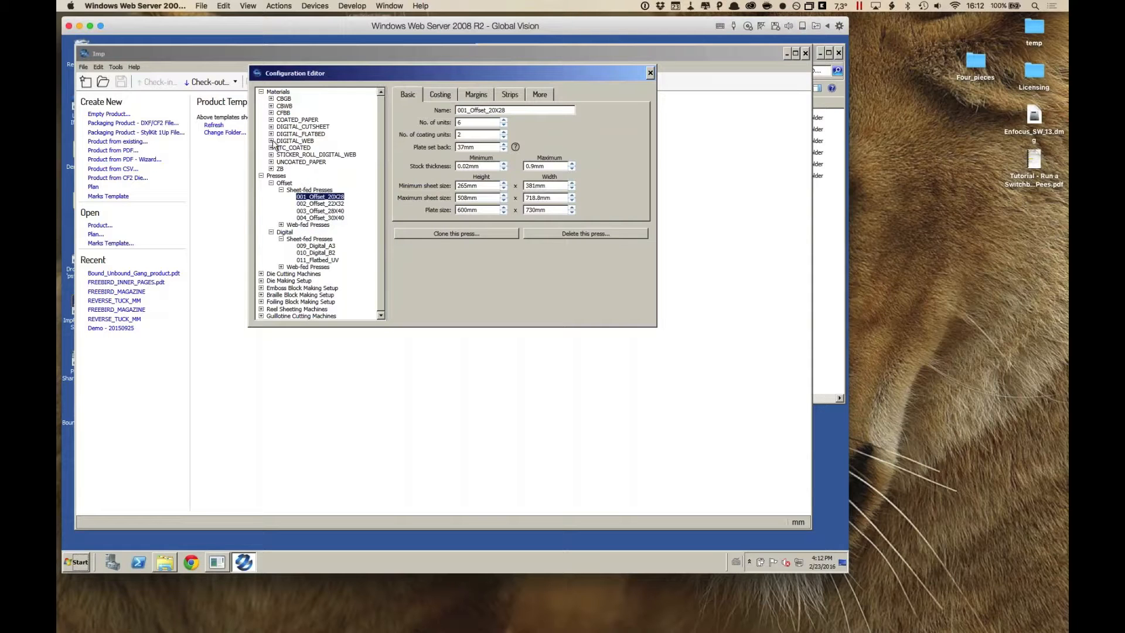
click(270, 119)
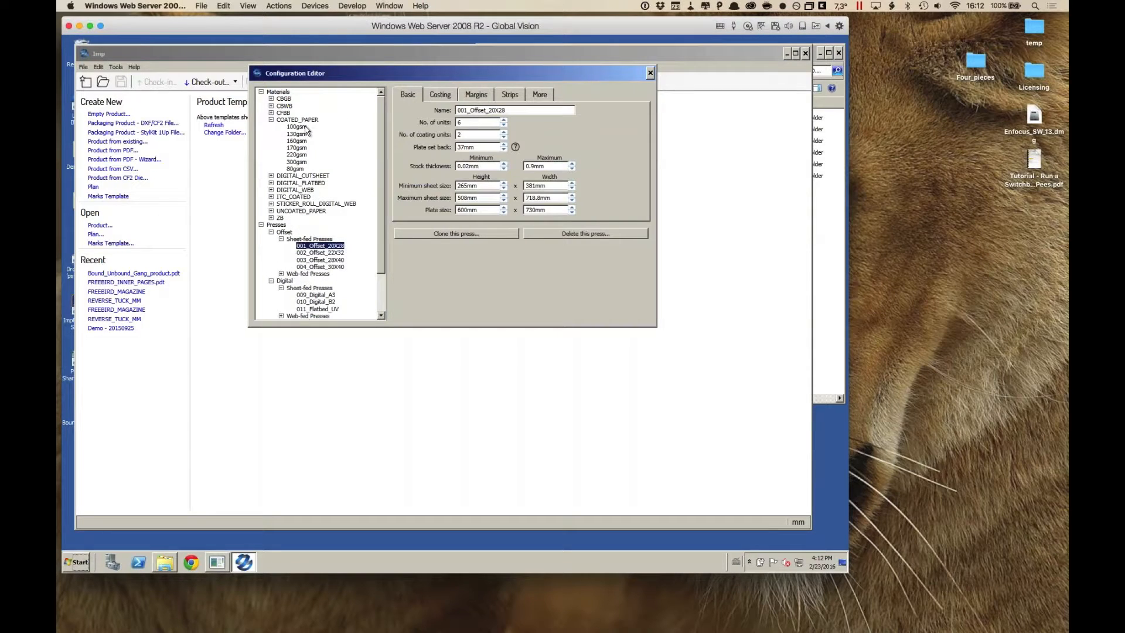
click(300, 127)
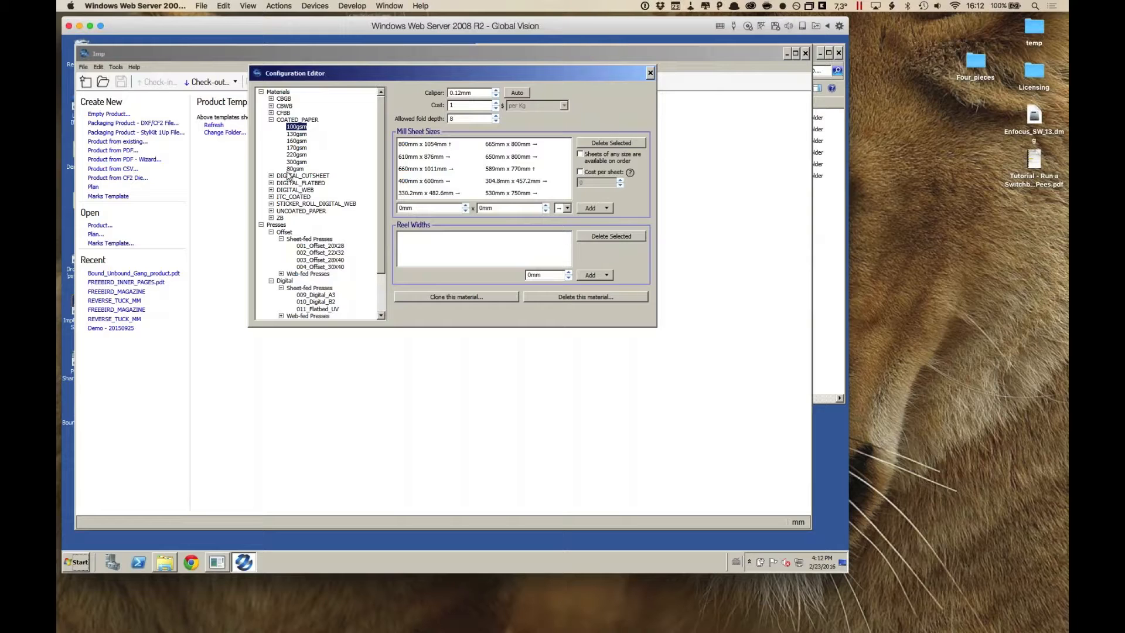
Check the column requirements for importing materials, sheets and reels from a CSV file, and close the dialog without importing
click(282, 93)
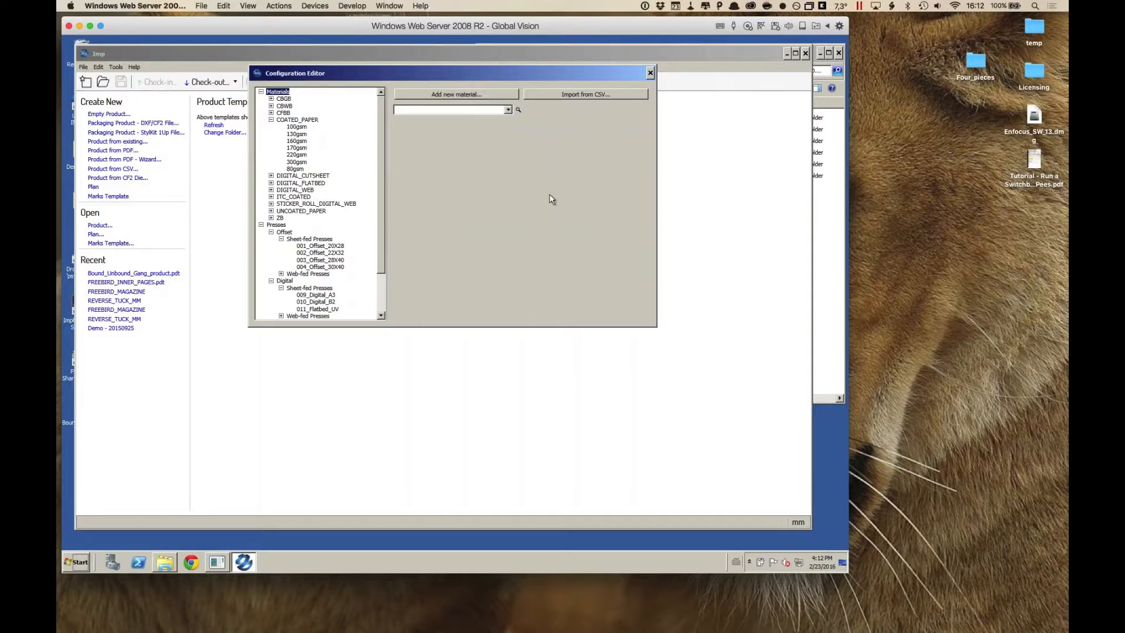
click(631, 95)
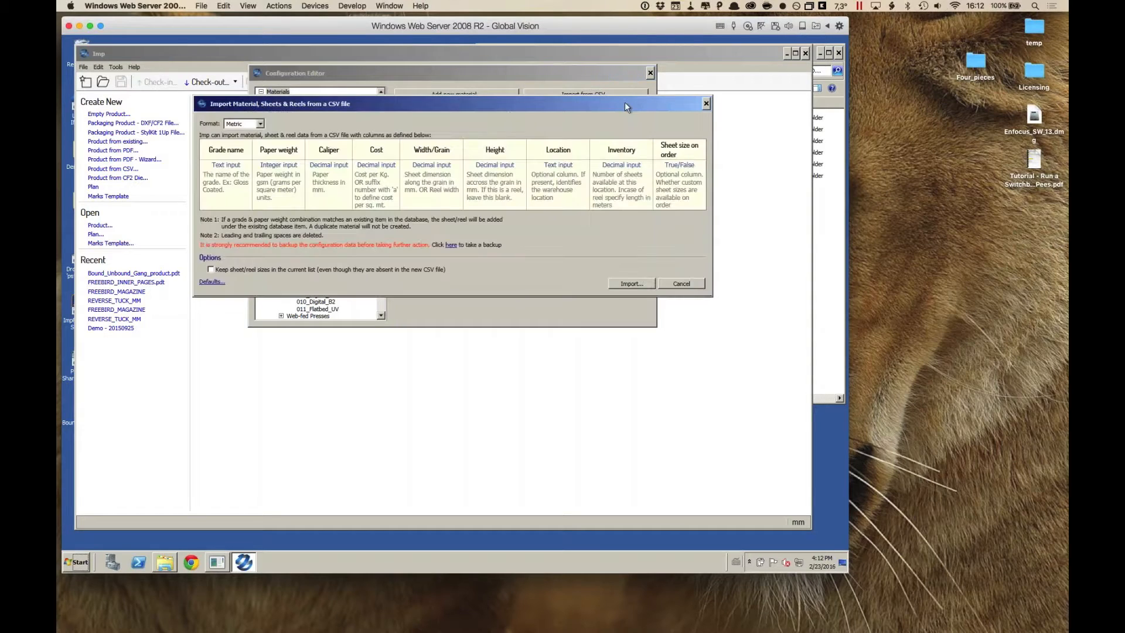
drag(630, 104, 675, 111)
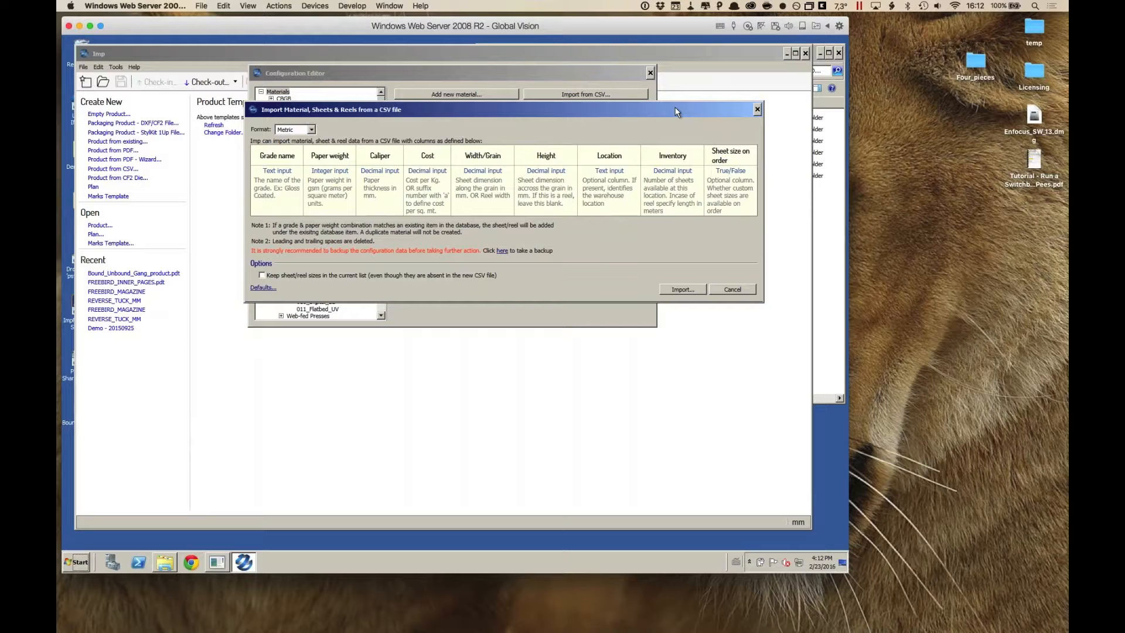
click(757, 110)
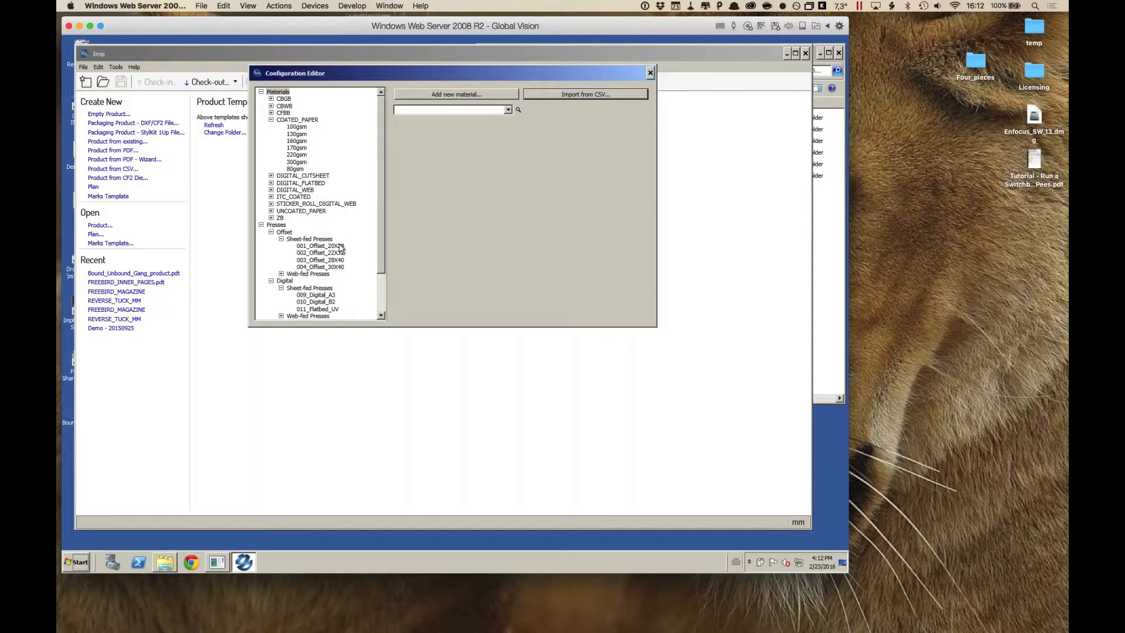
Check the web-fed offset presses and the 130gsm COATED_PAPER settings, and close the Configuration Editor
drag(382, 240, 381, 273)
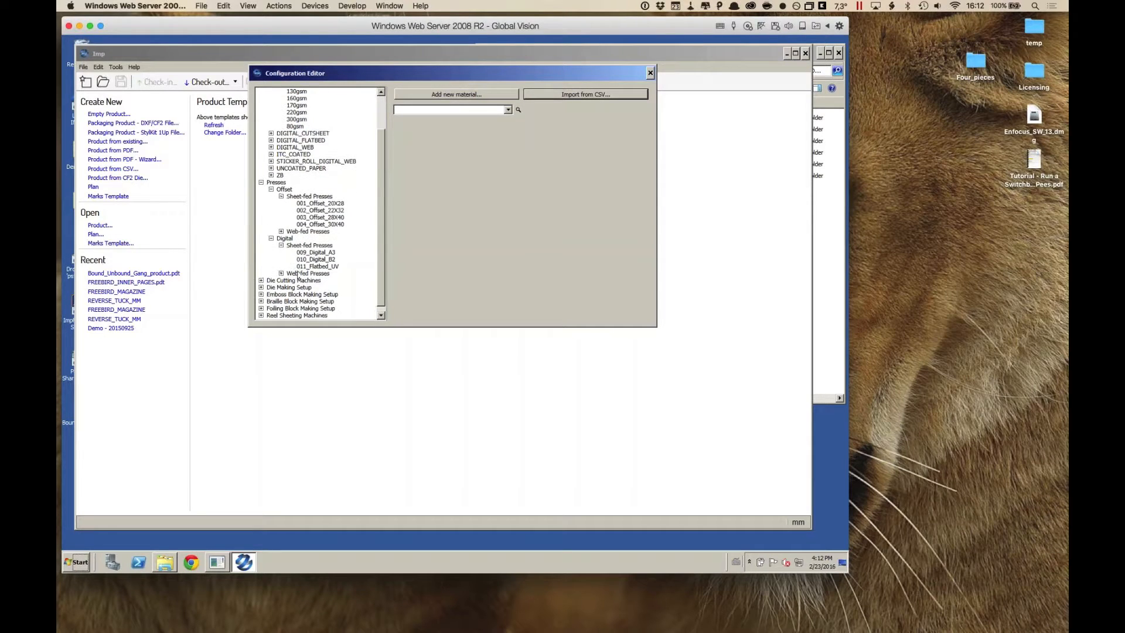
click(281, 232)
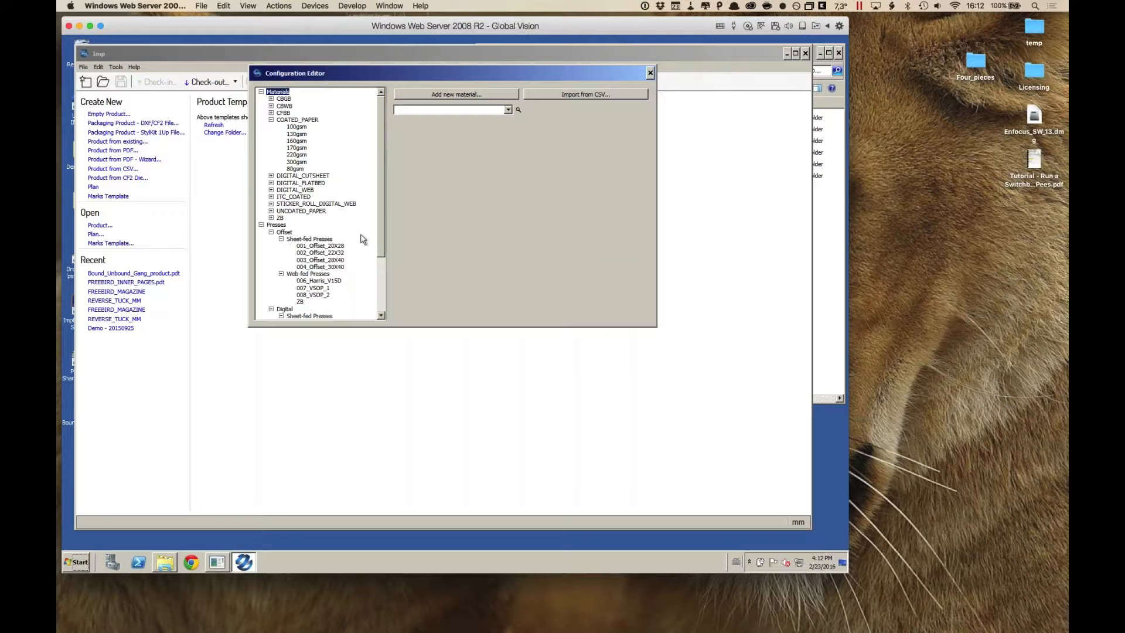
click(282, 273)
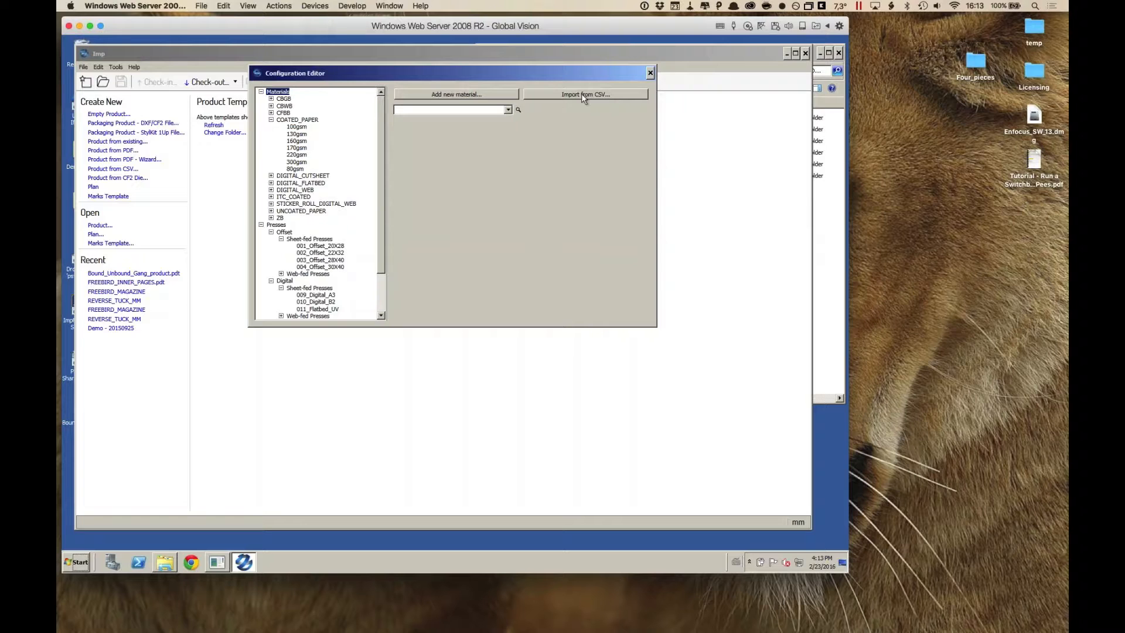
click(296, 135)
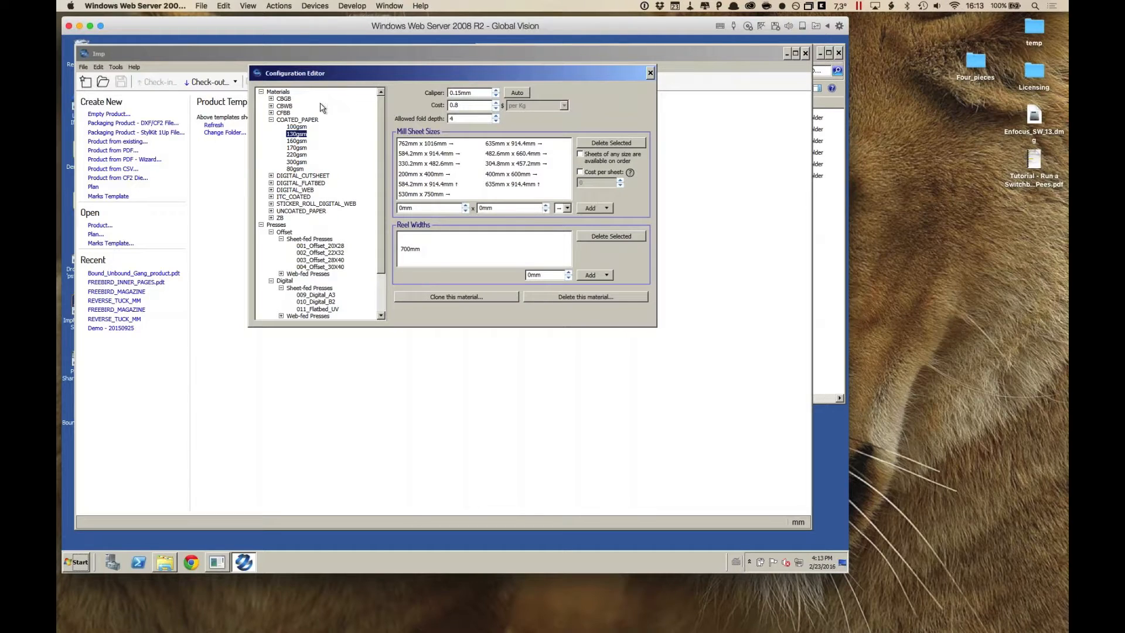
click(650, 75)
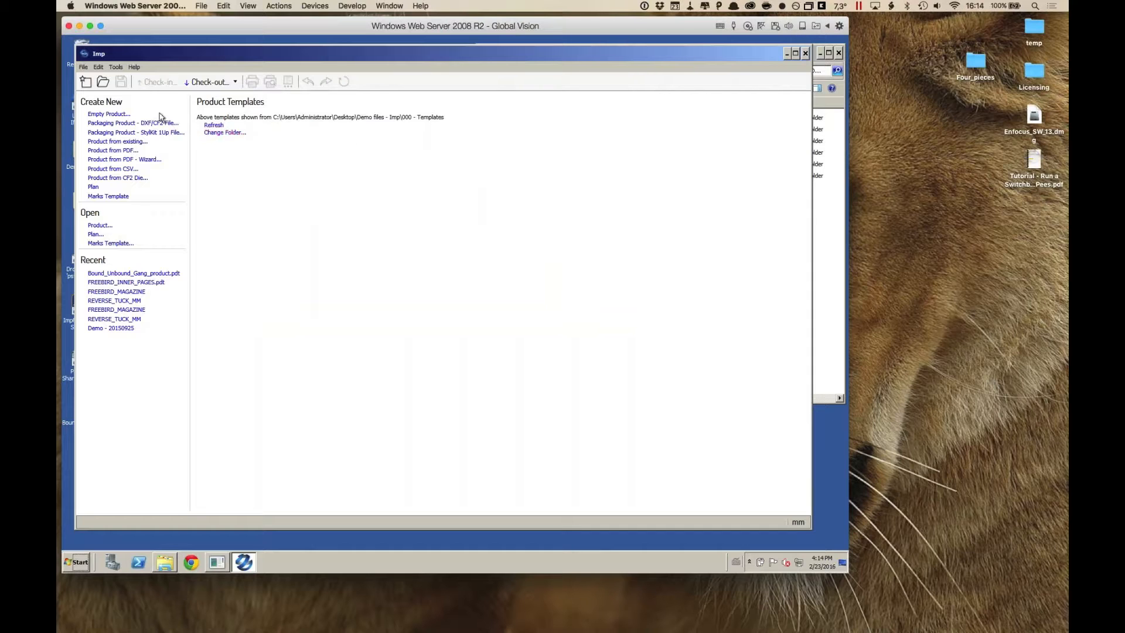
Create an empty product with the ID 777 and 15000 copies
click(120, 115)
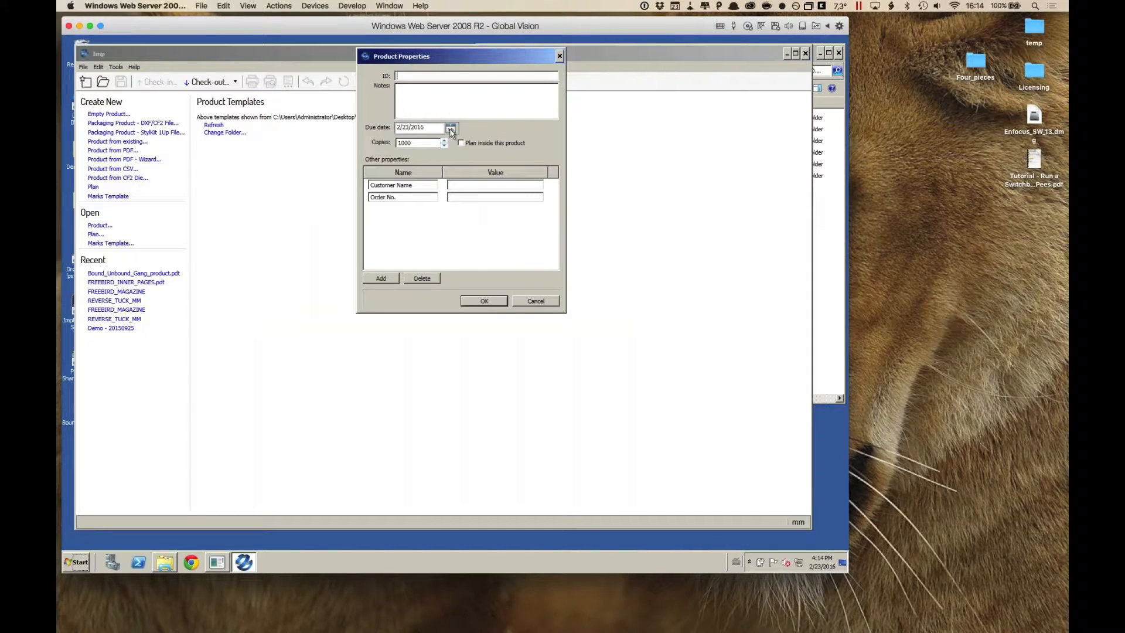
mouse_move(442, 54)
mouse_down()
mouse_move(465, 55)
mouse_move(459, 47)
mouse_up()
text(7)
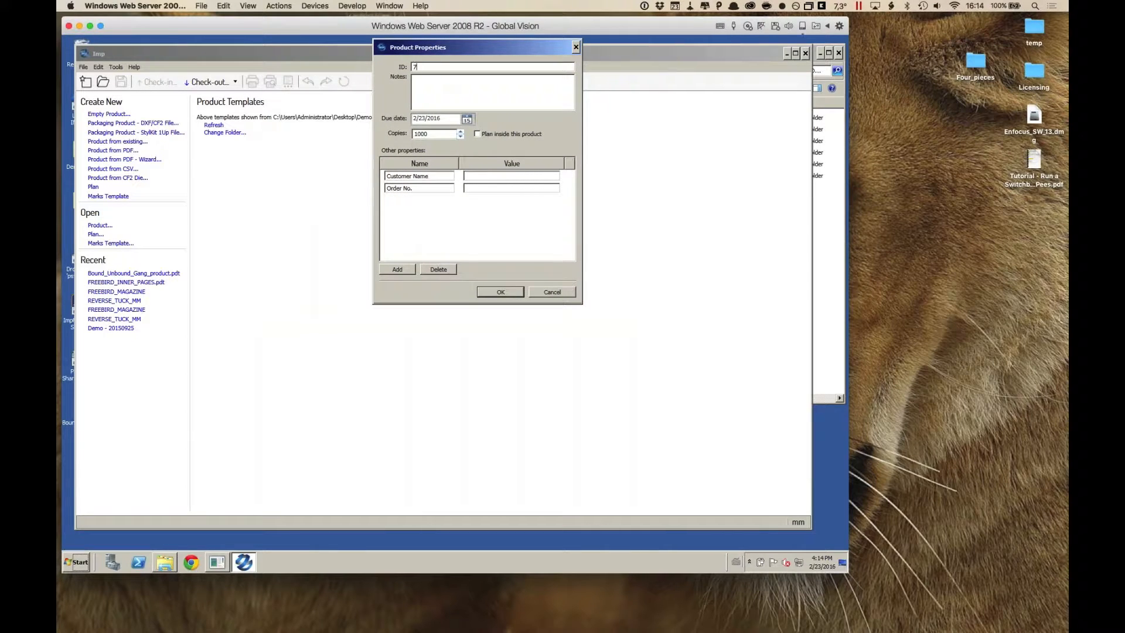
text(77)
double_click(449, 135)
text(15000)
click(513, 294)
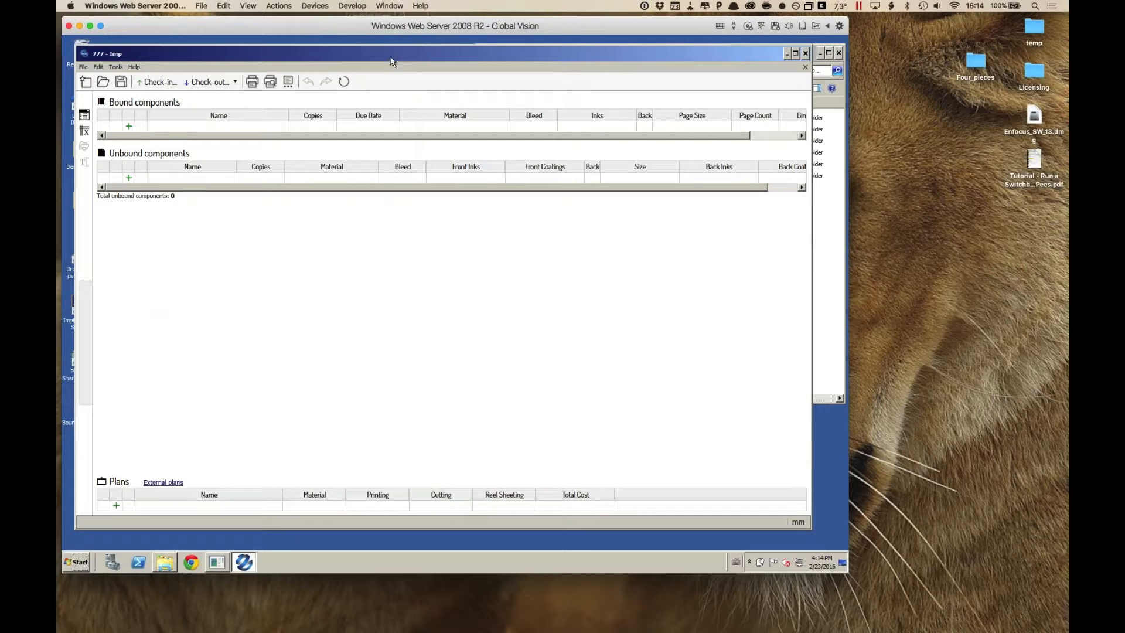
Add one bound component and one unbound component to the product
drag(385, 54, 383, 54)
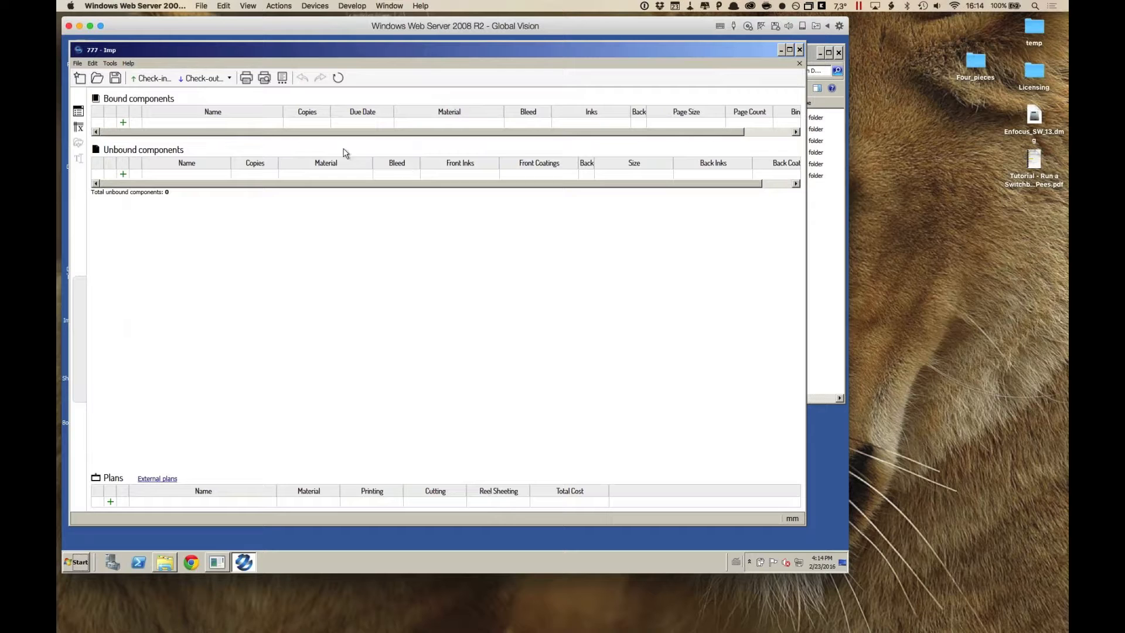
click(122, 121)
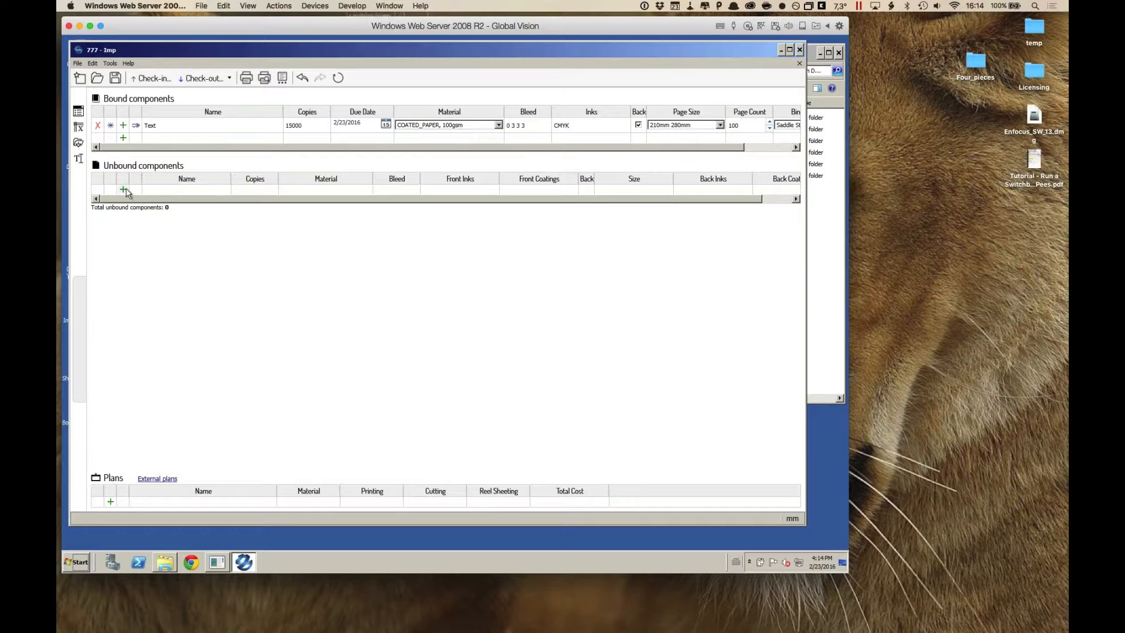
click(123, 189)
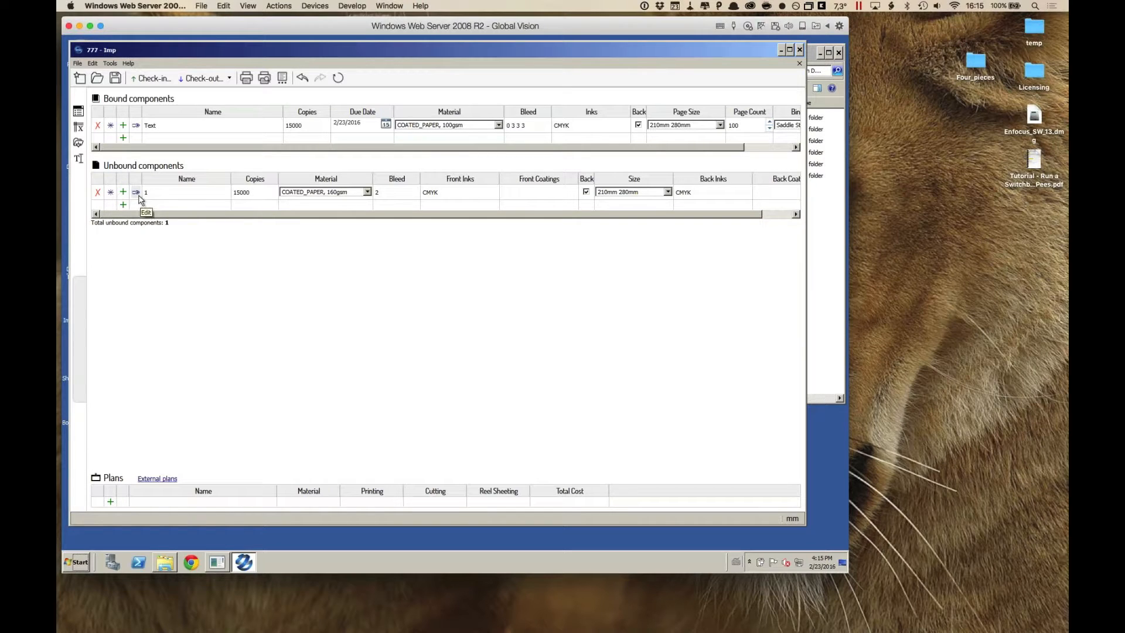
Review the unbound component's basic, job and printing properties, try COATED_PAPER 130gsm as the material, and cancel the changes
click(136, 193)
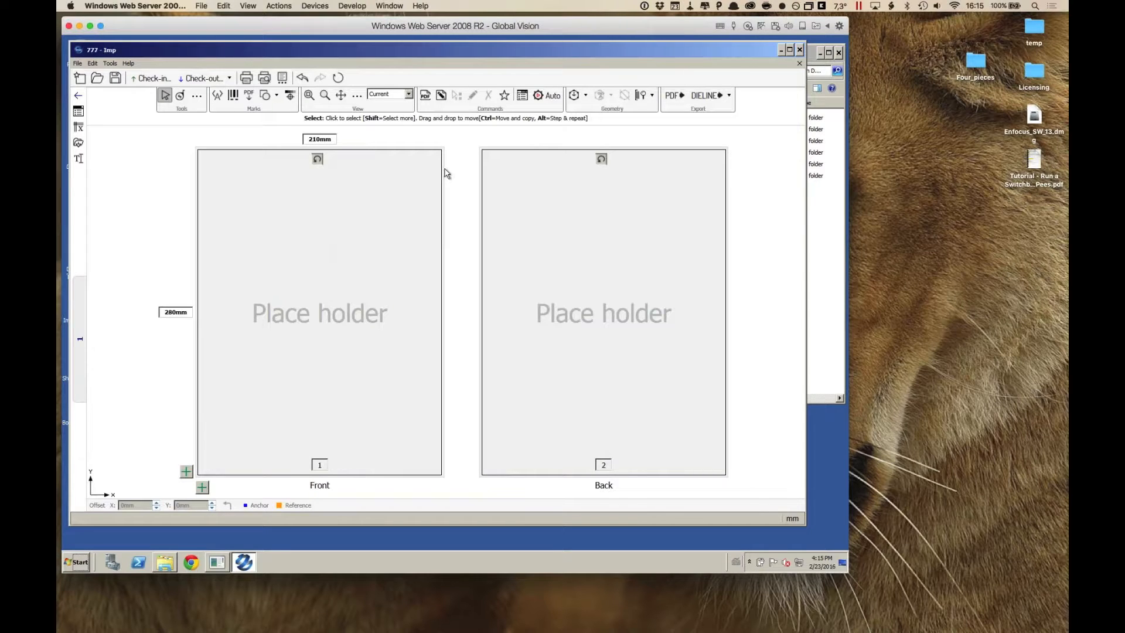
click(526, 103)
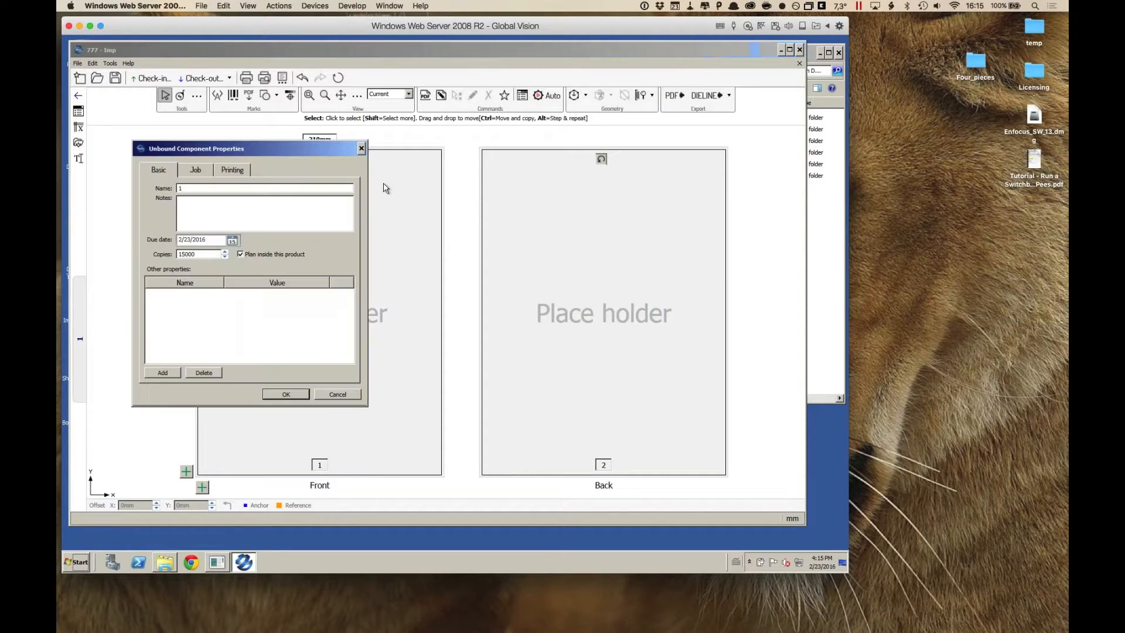
drag(314, 146, 432, 133)
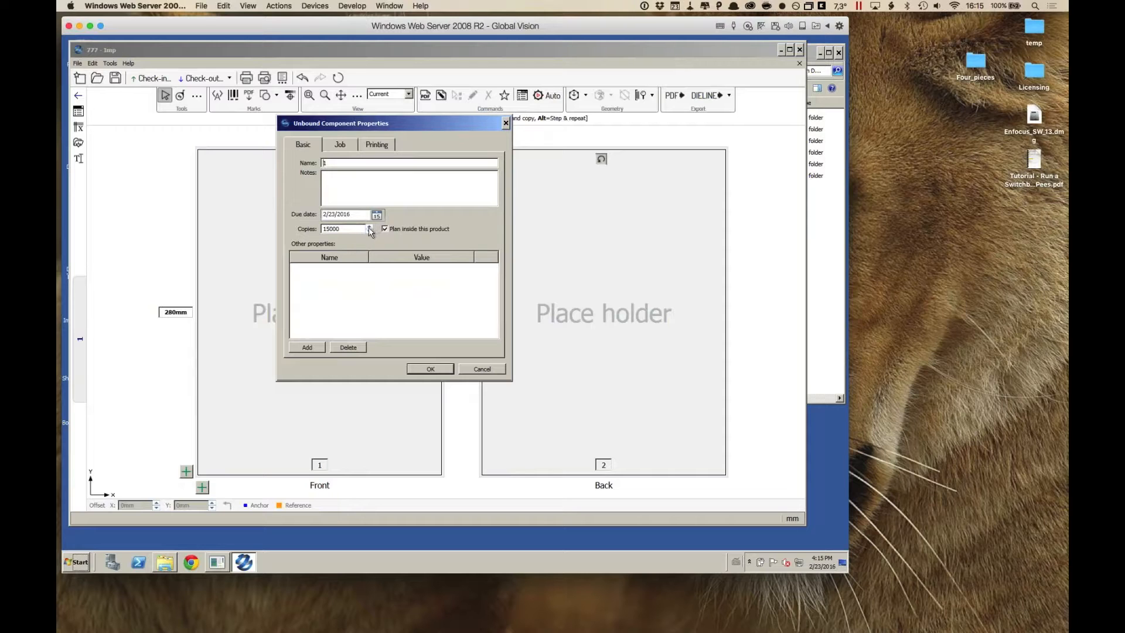
click(351, 145)
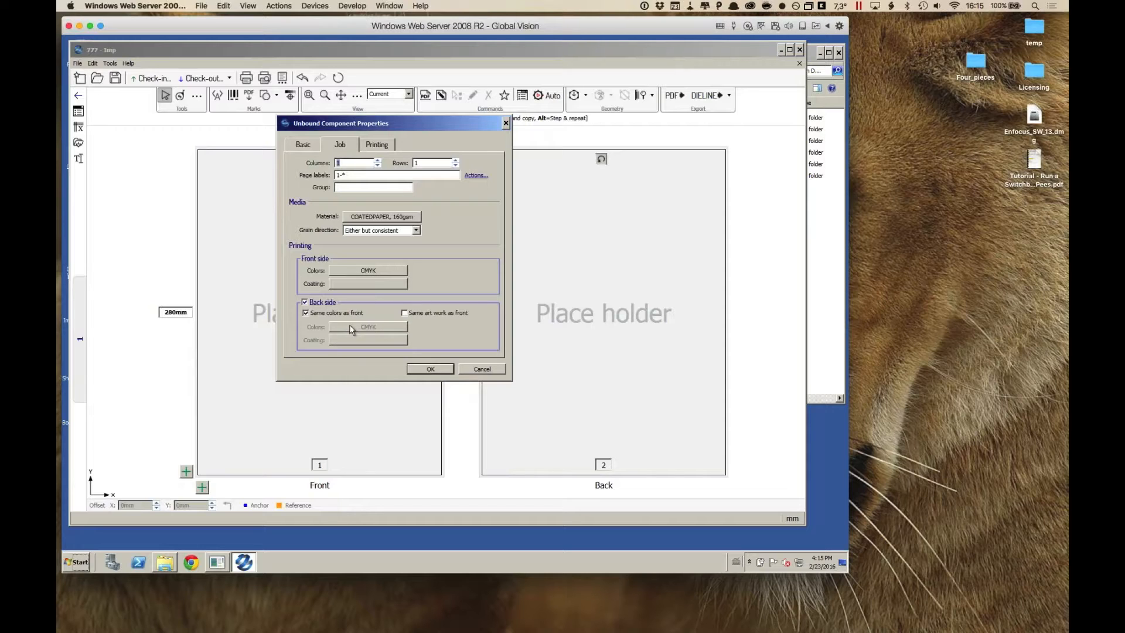
click(382, 217)
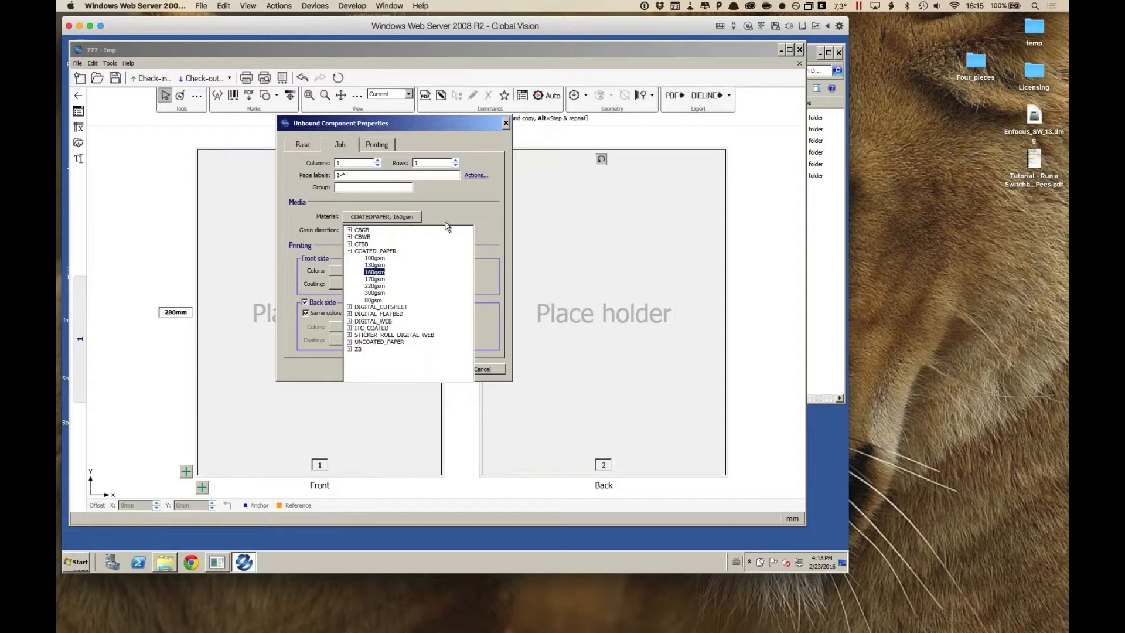
click(374, 265)
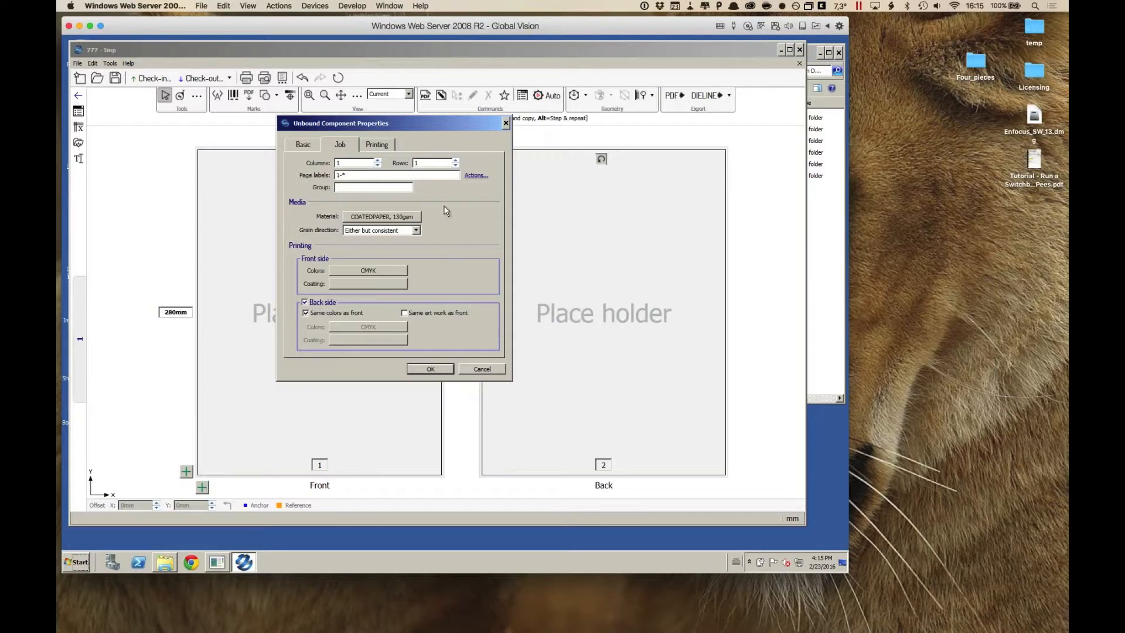
click(381, 146)
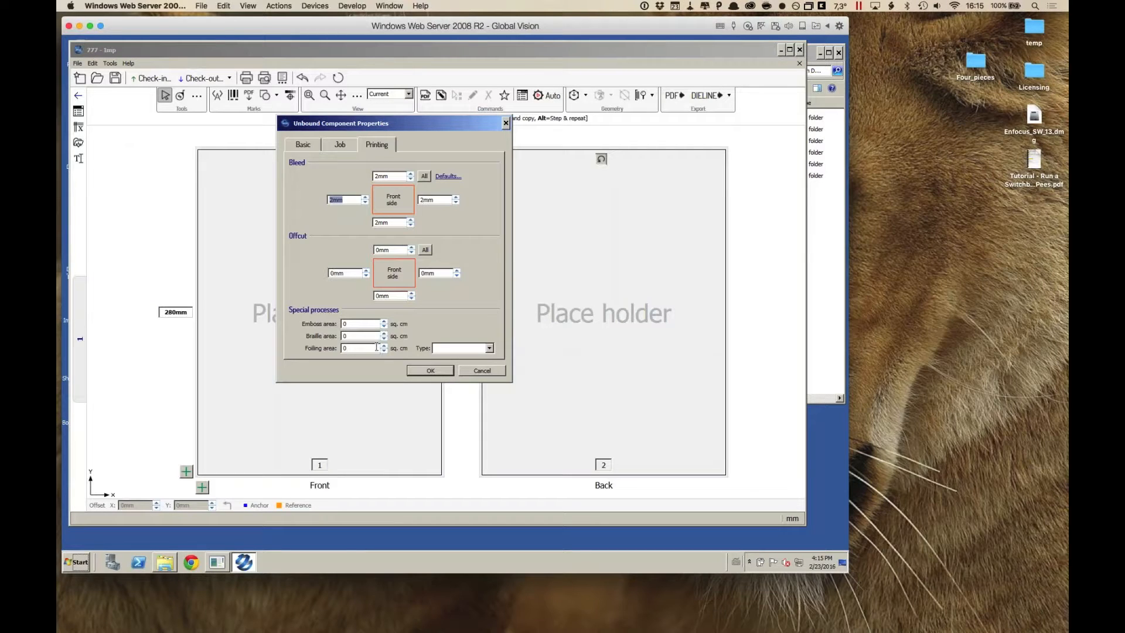
click(464, 372)
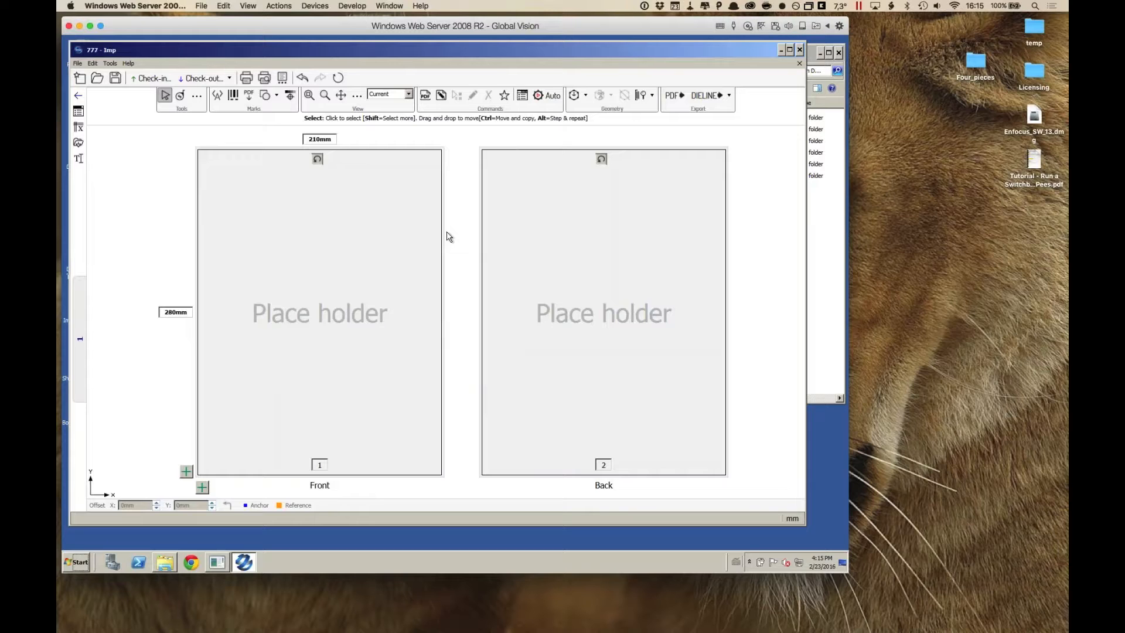
Return to the component overview and close product 777 without saving it
click(78, 97)
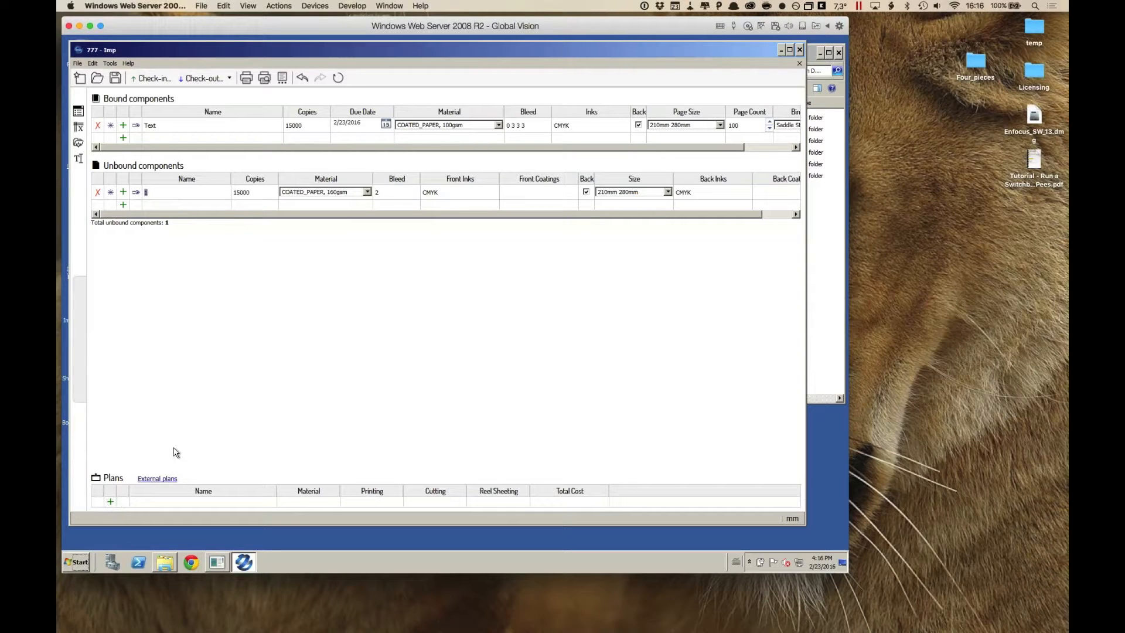
click(799, 64)
click(444, 318)
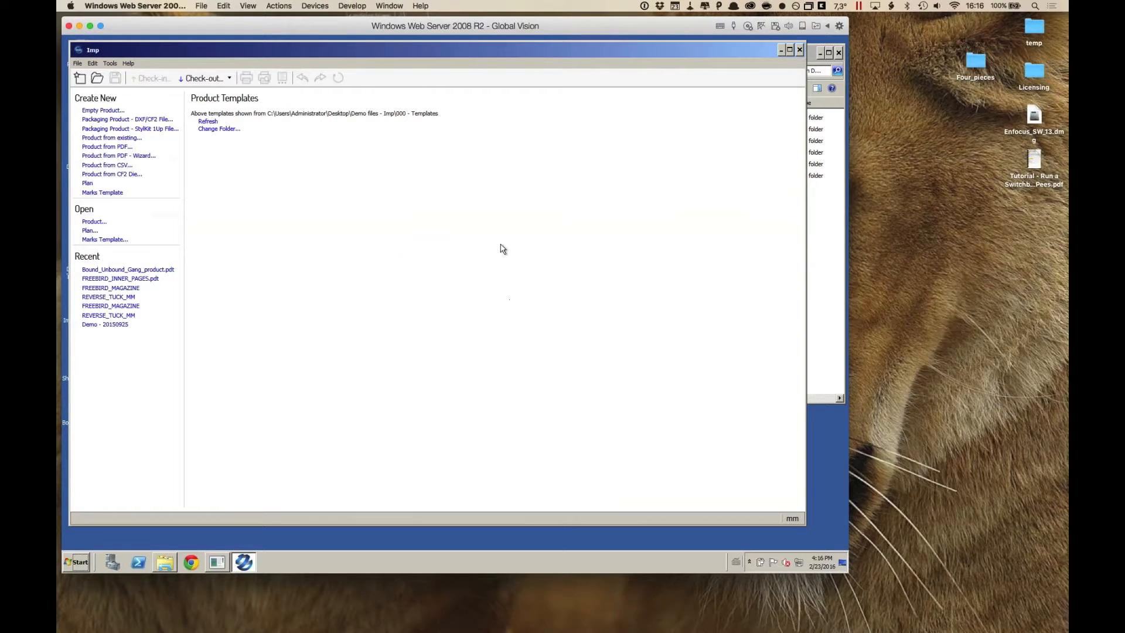
Switch to PowerPoint, show the slides "Jogging" and "Faster ways to create products", and return to Imp
key(super+Tab)
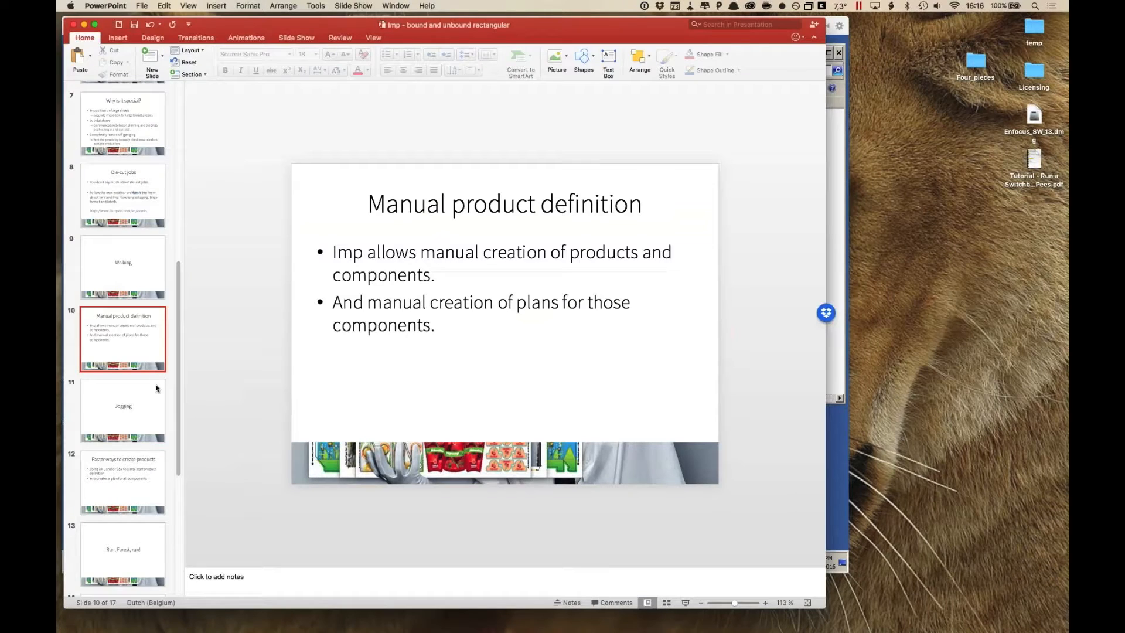
click(156, 388)
click(148, 459)
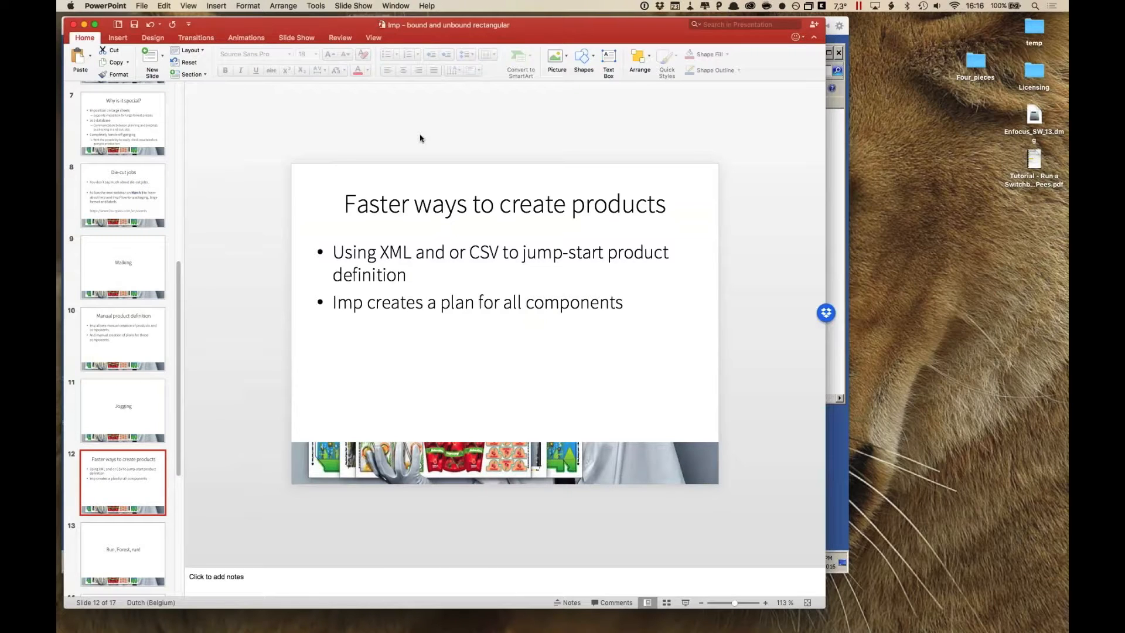
key(super+Tab)
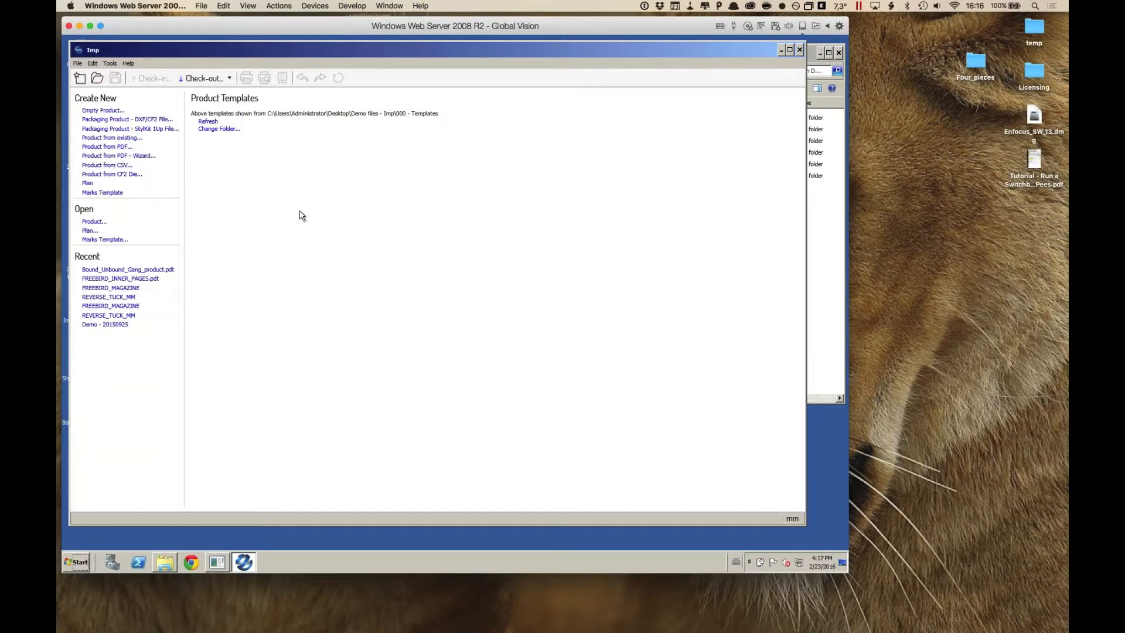
Check the files in the "Bound only" folder under "001 - Bound jobs" and go back to "Demo files - Imp"
click(836, 243)
double_click(641, 129)
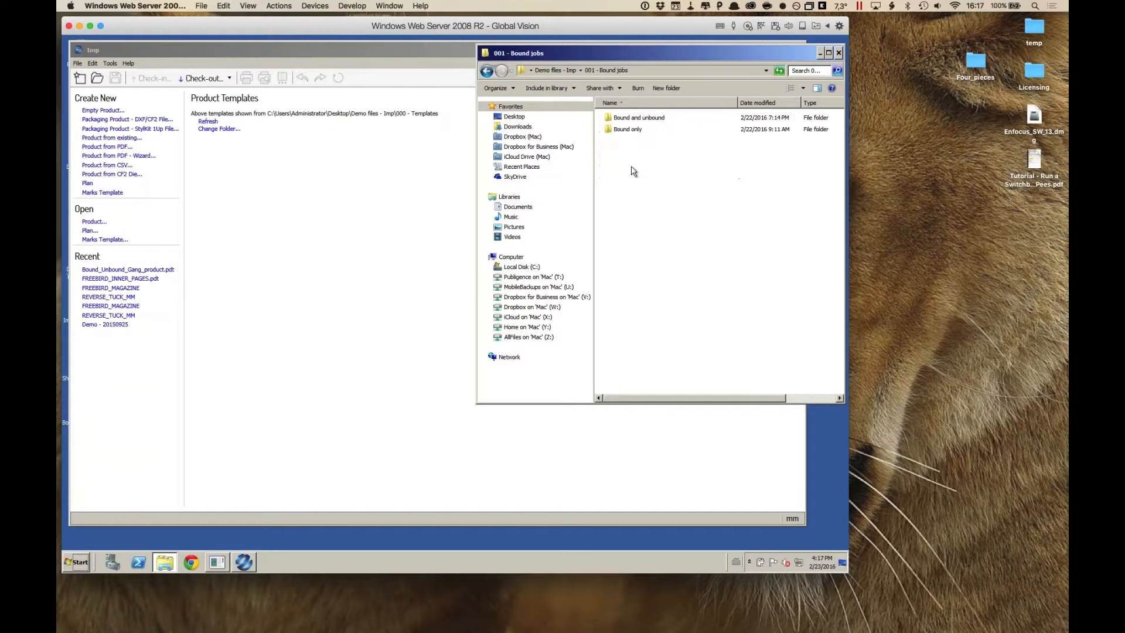
double_click(639, 131)
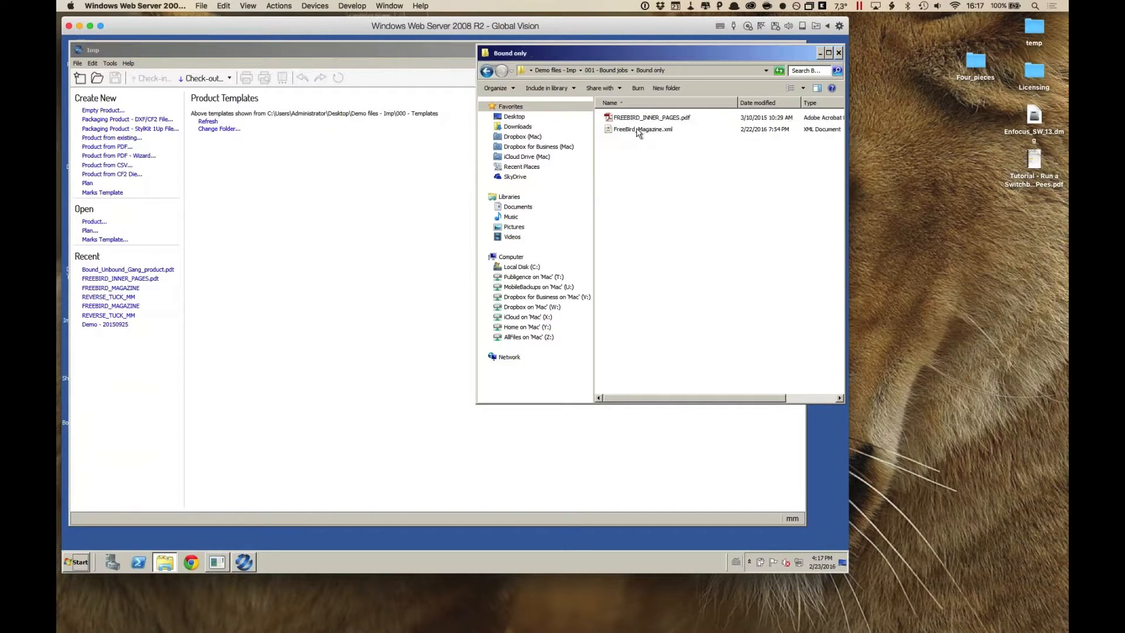
click(486, 72)
click(487, 71)
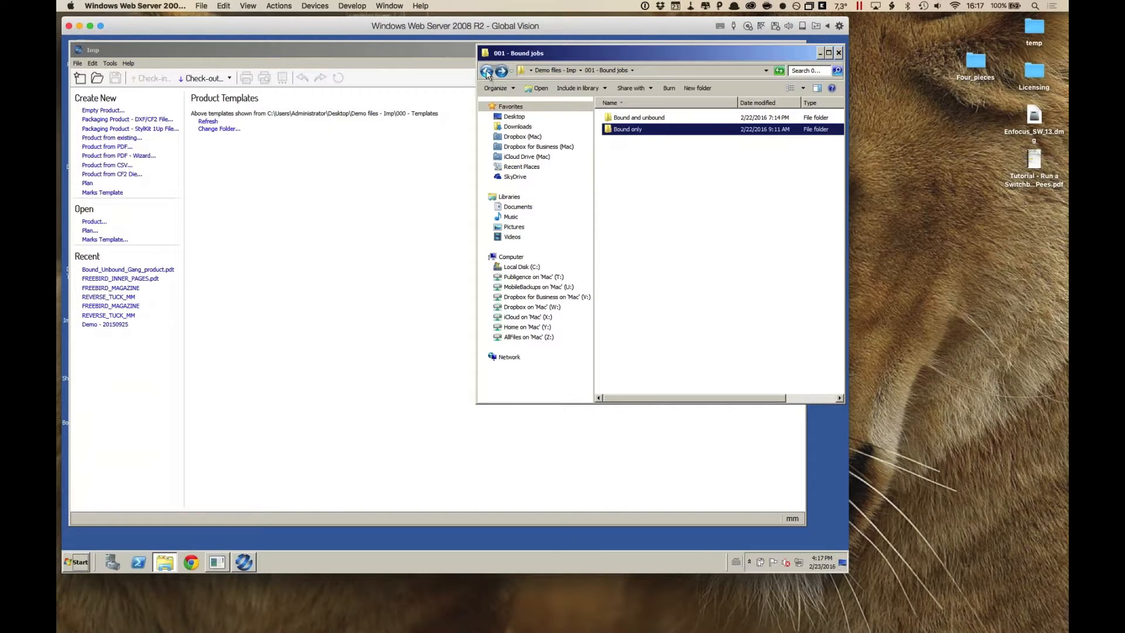
Open Gang_CSV2.csv from the Bound folder of "003 - Ganging" in Notepad++
double_click(632, 152)
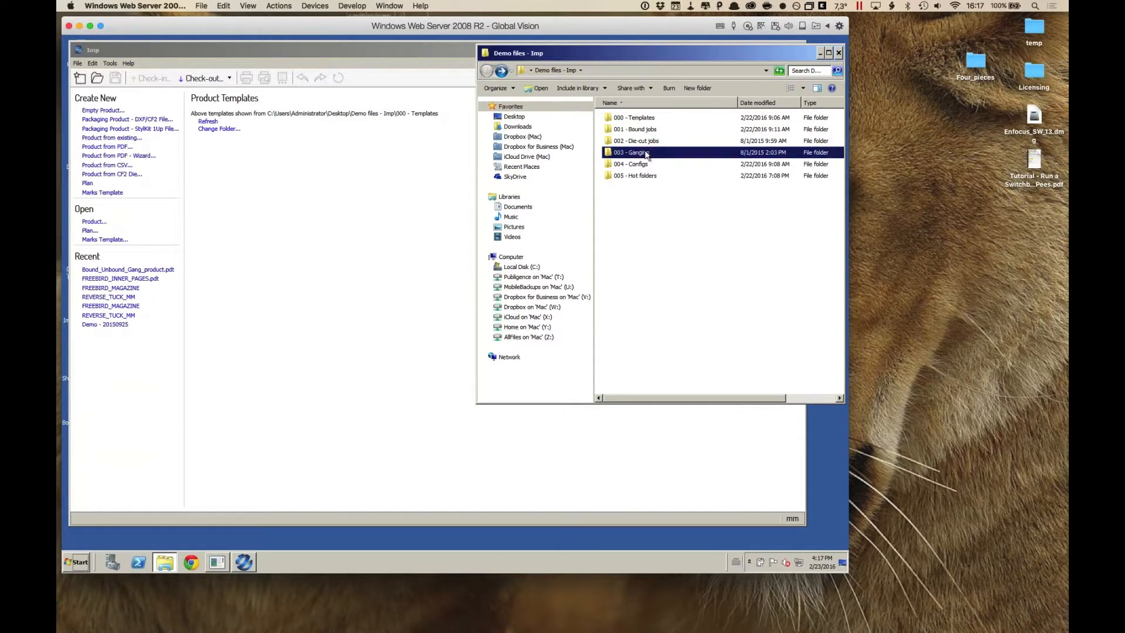
double_click(623, 120)
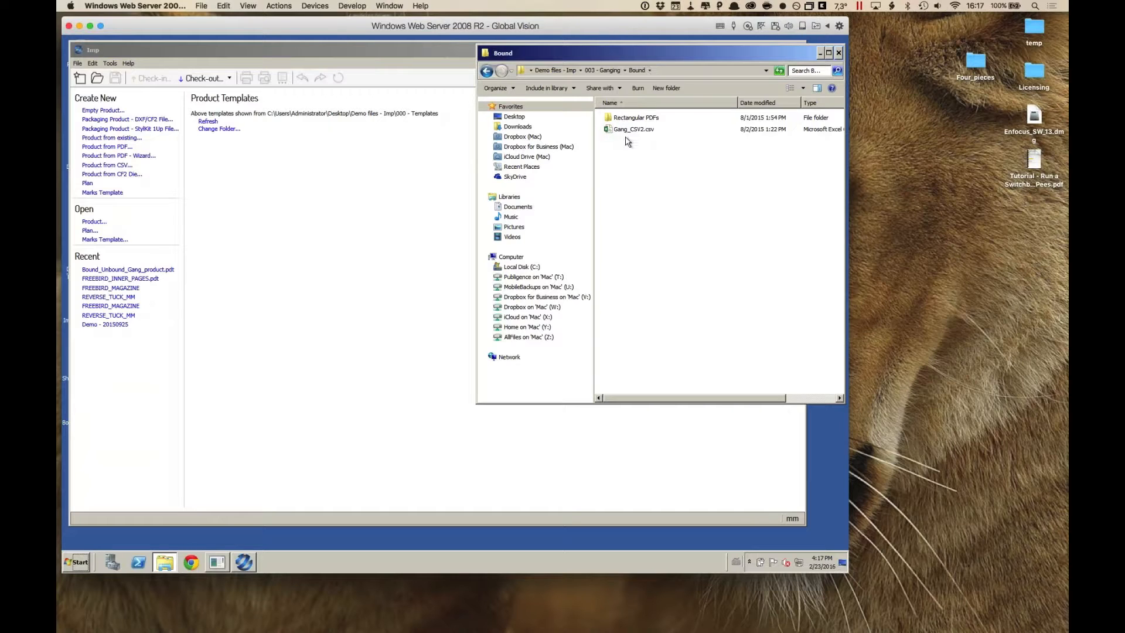
click(609, 130)
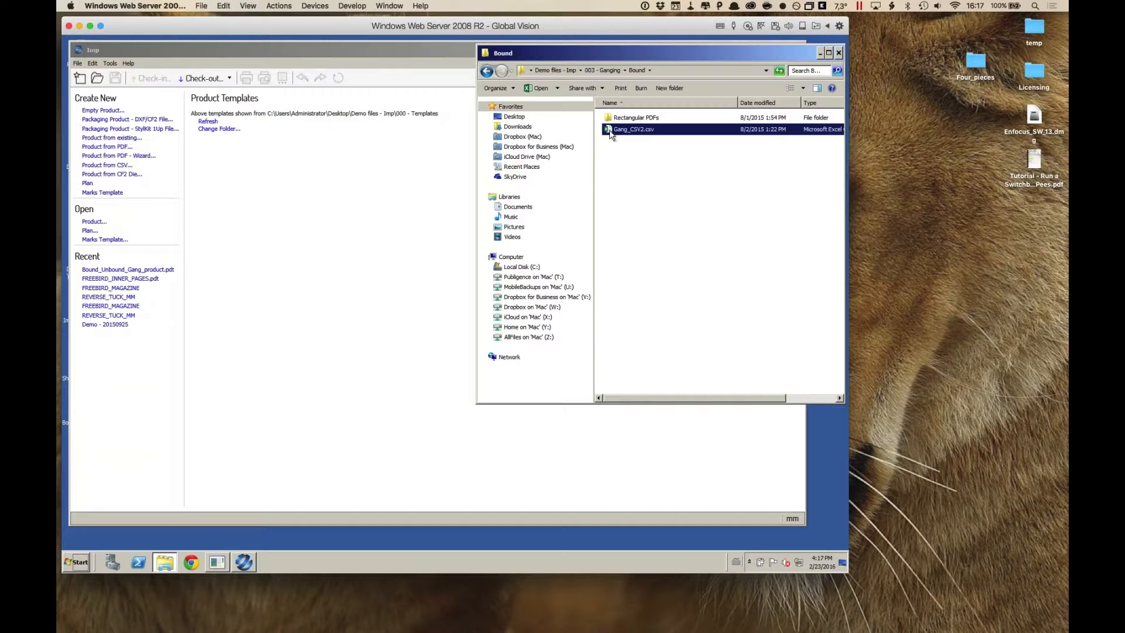
right_click(610, 134)
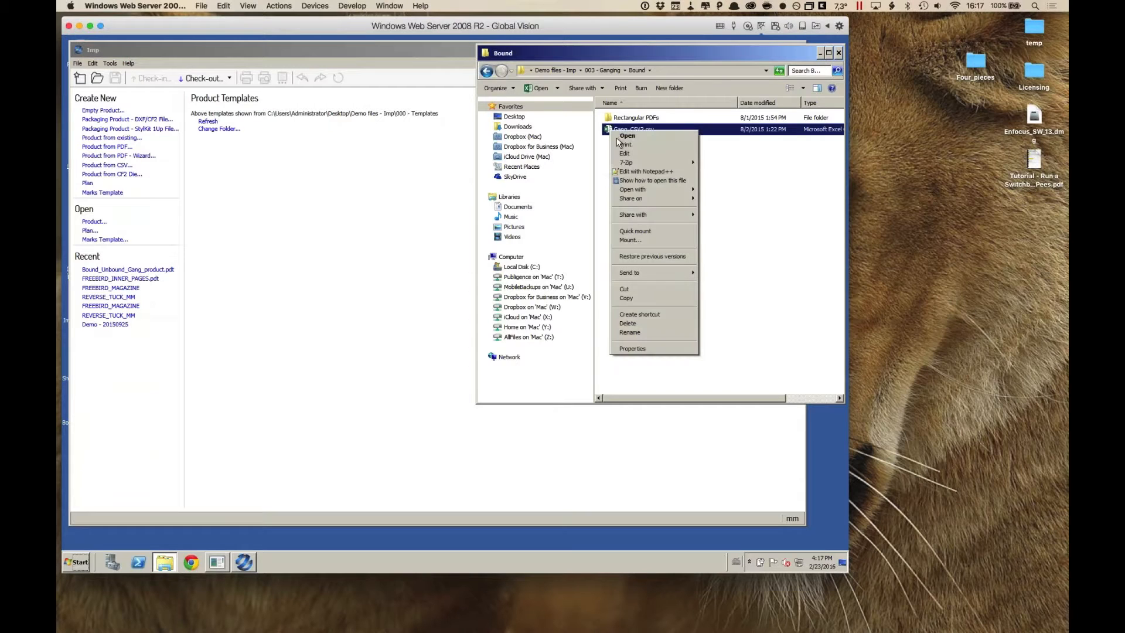
click(638, 172)
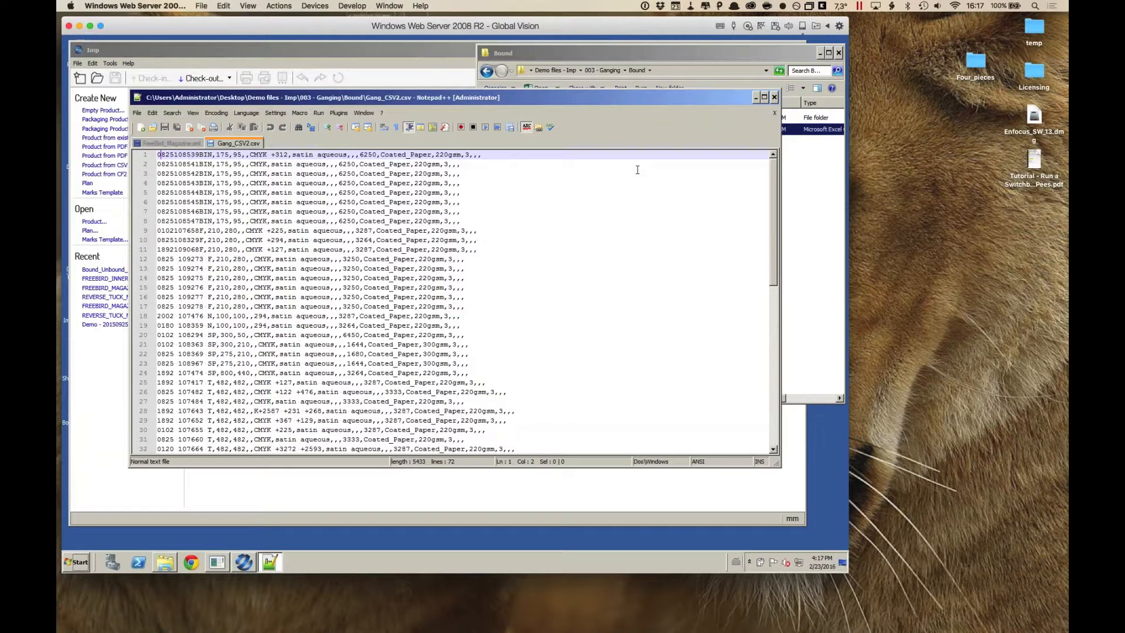
Examine the component names, copies, material and paper weight columns in Gang_CSV2.csv, and close Notepad++
click(832, 178)
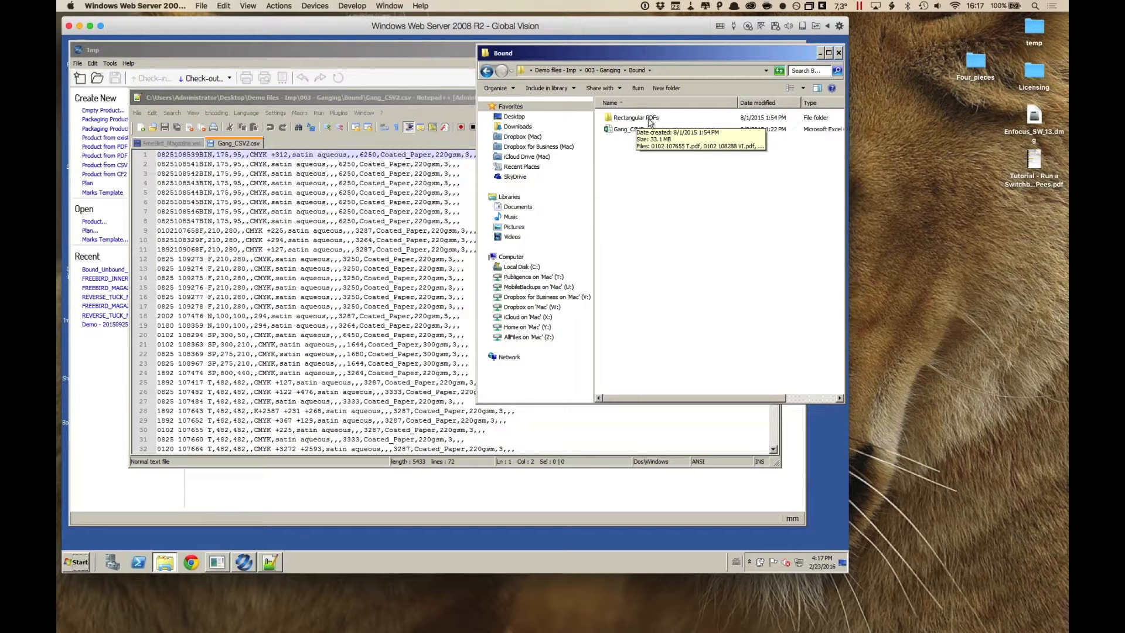
click(346, 164)
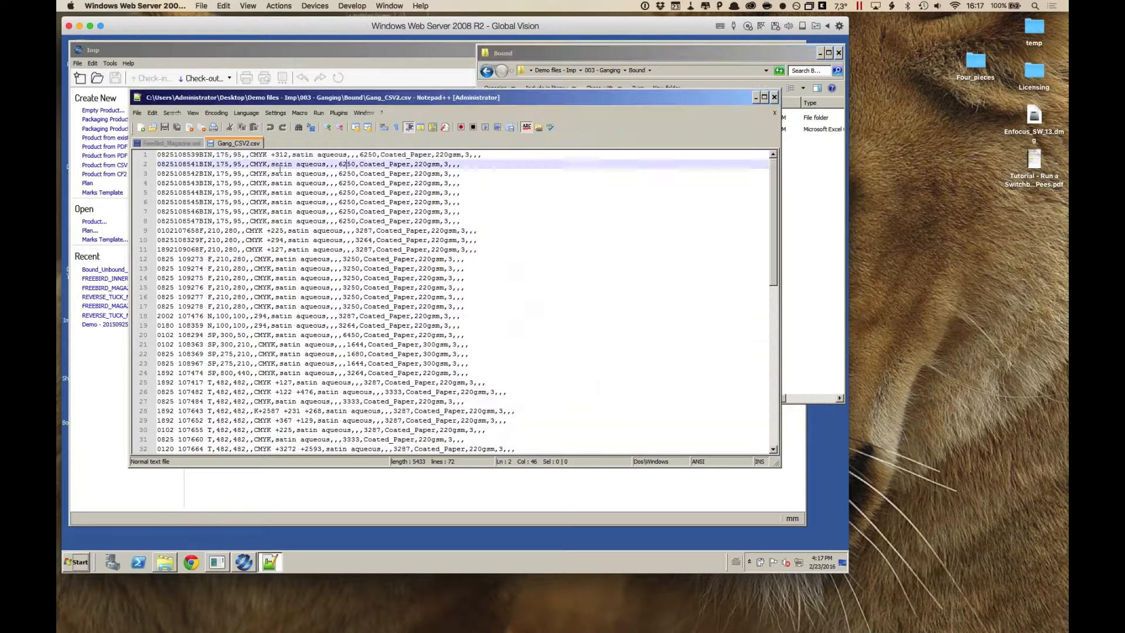
double_click(182, 155)
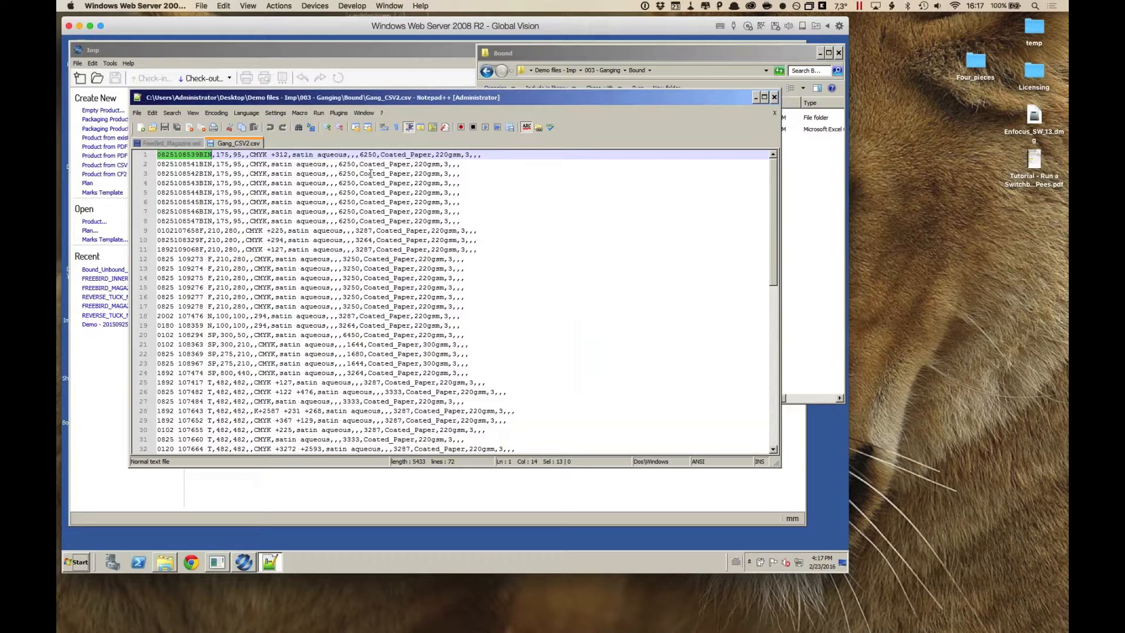
double_click(347, 174)
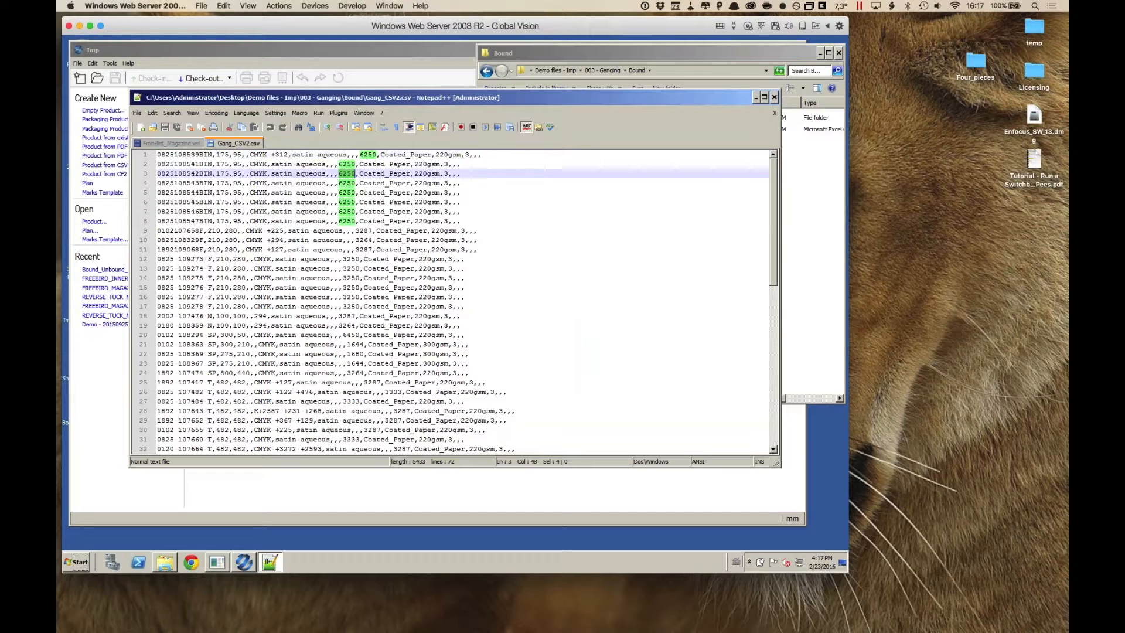
double_click(380, 174)
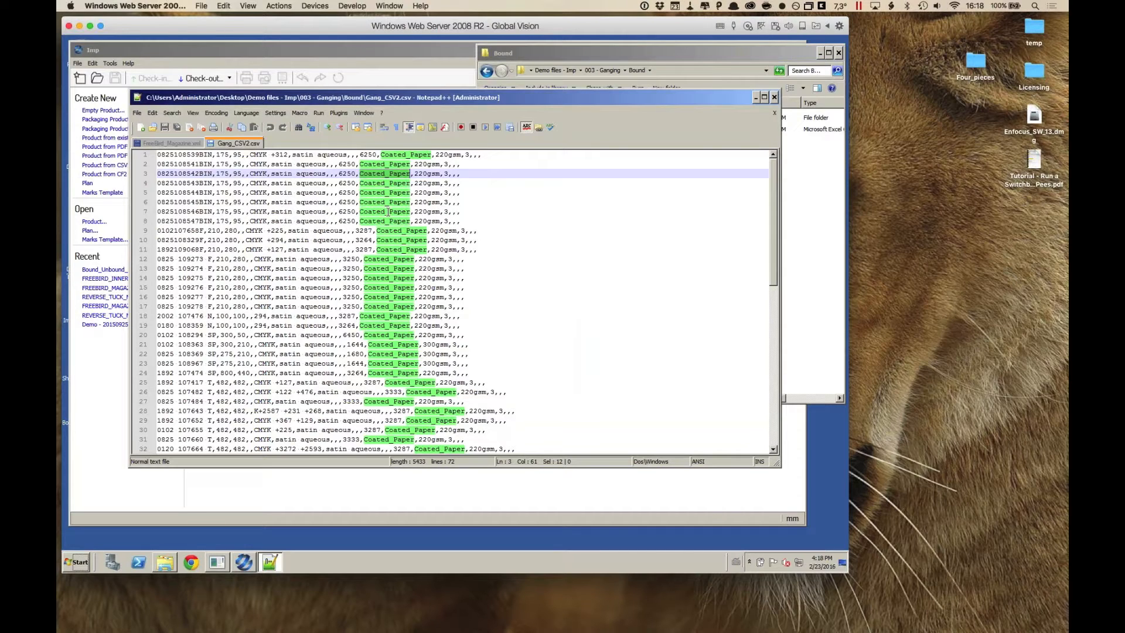
double_click(424, 183)
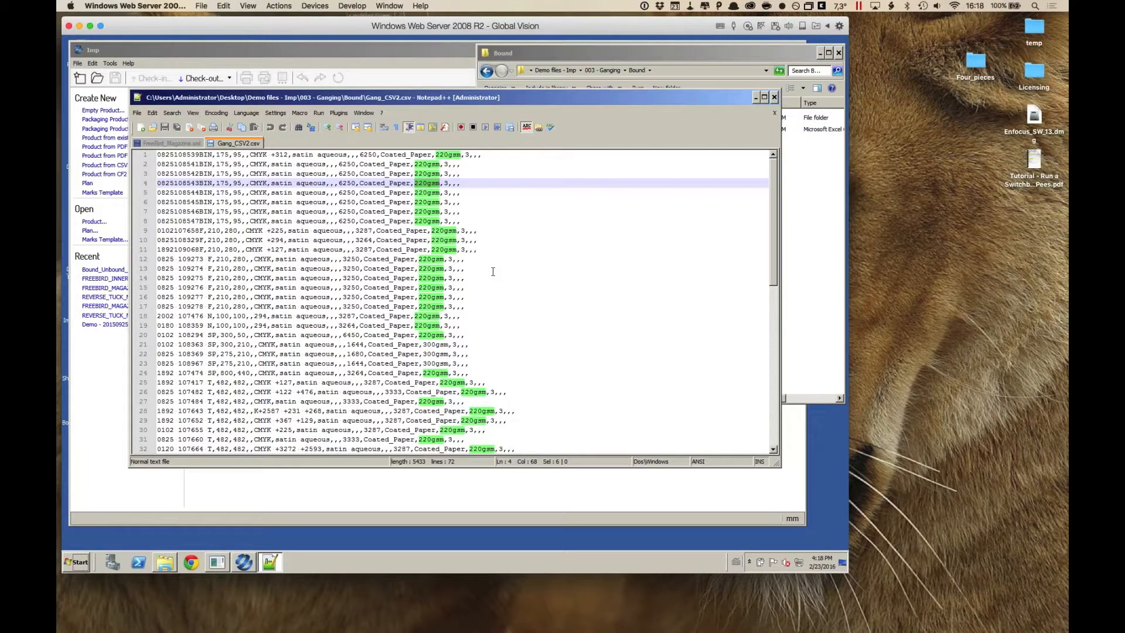
click(774, 97)
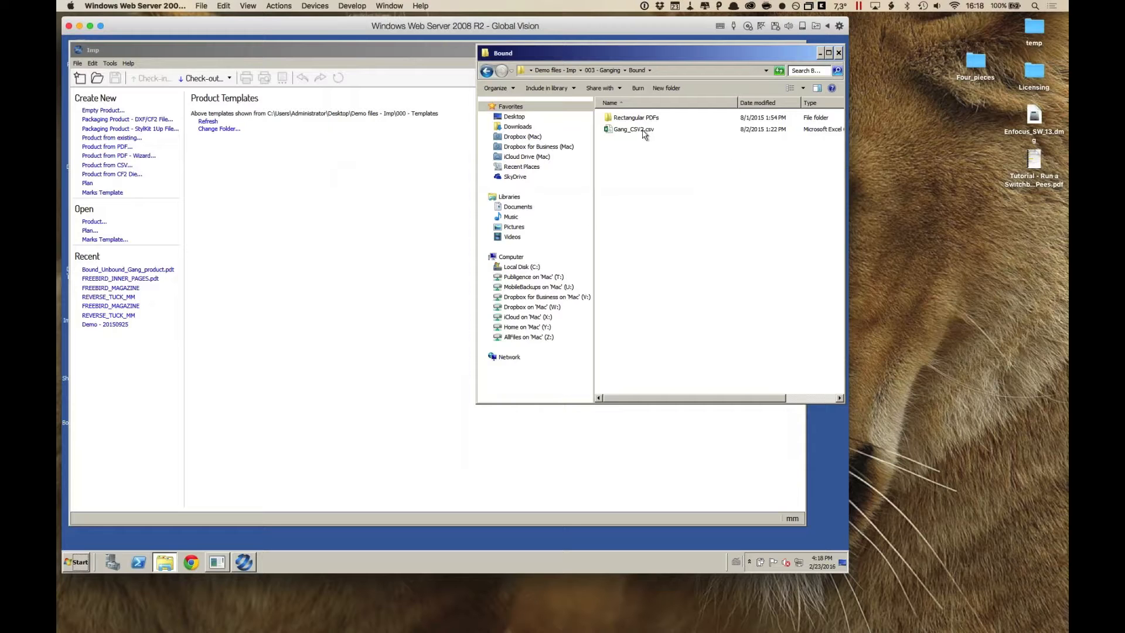
Create a new product in Imp from Gang_CSV2.csv using CSV Format 2
click(283, 232)
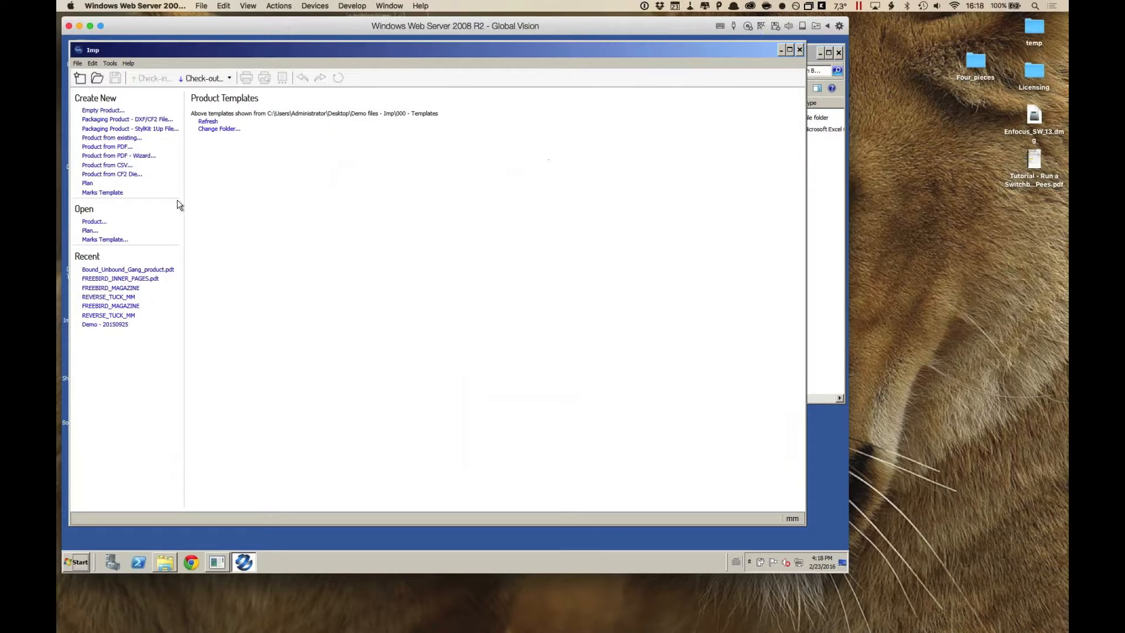
click(111, 167)
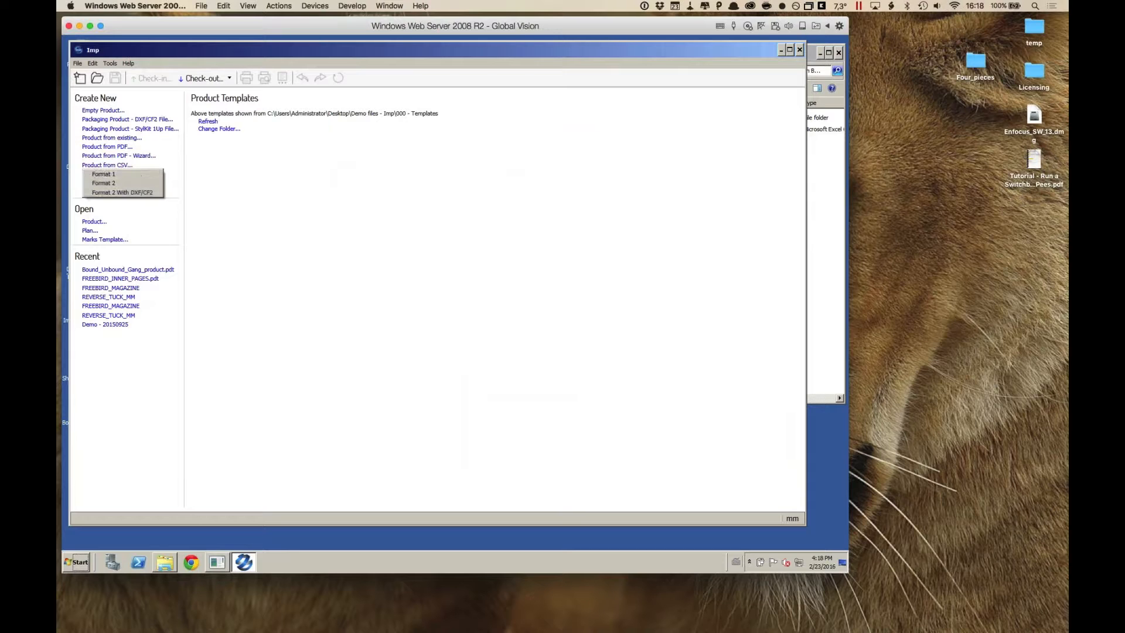
click(112, 183)
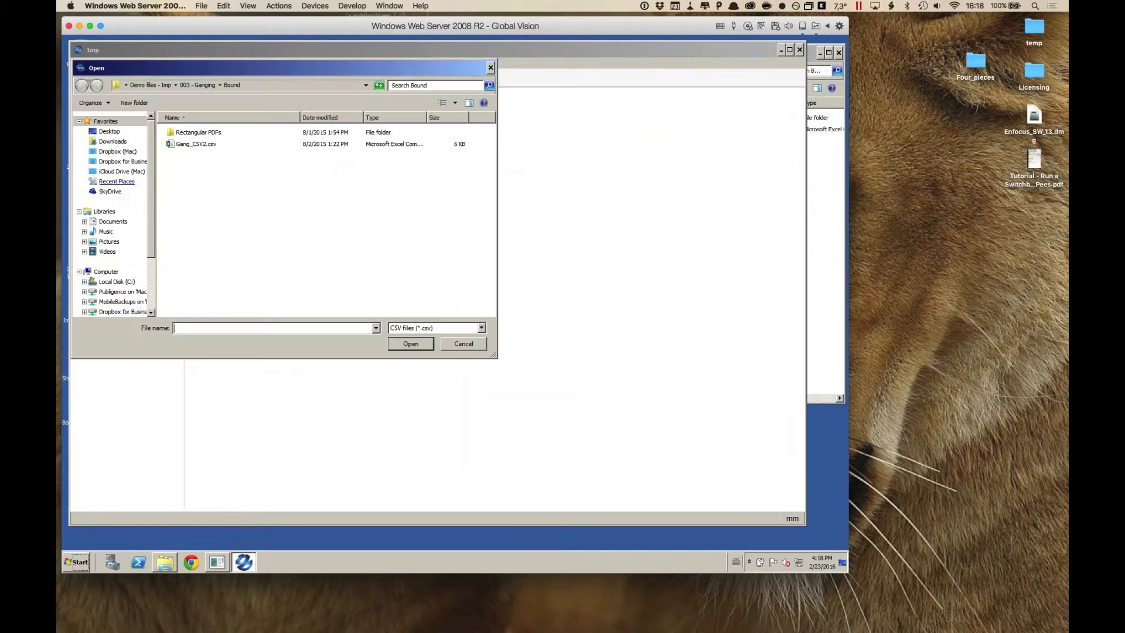
click(206, 146)
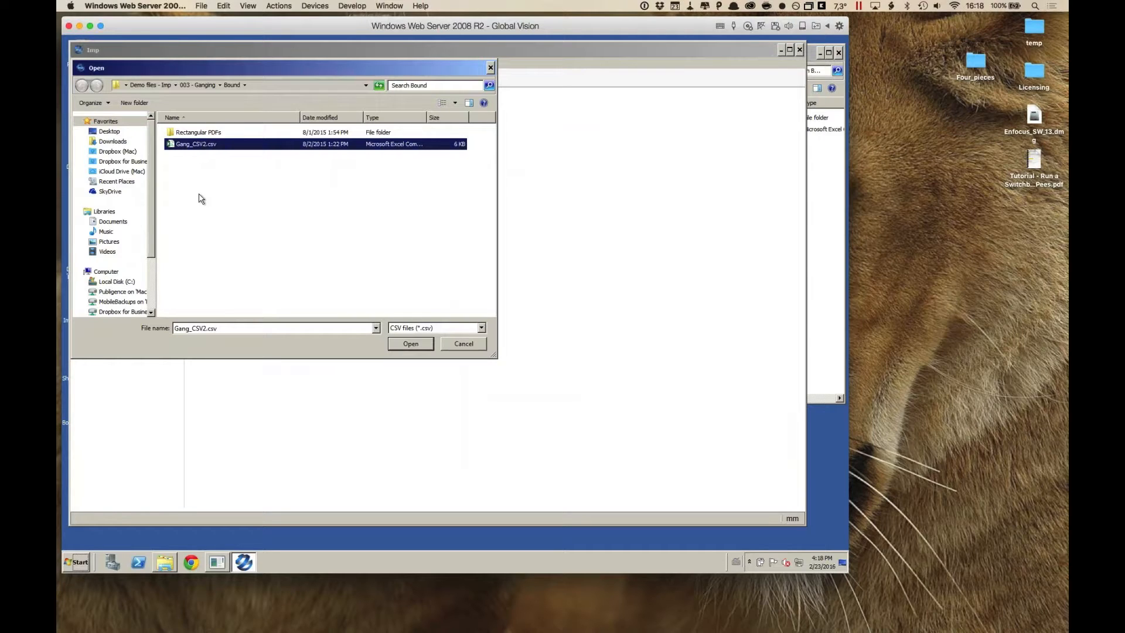
click(424, 345)
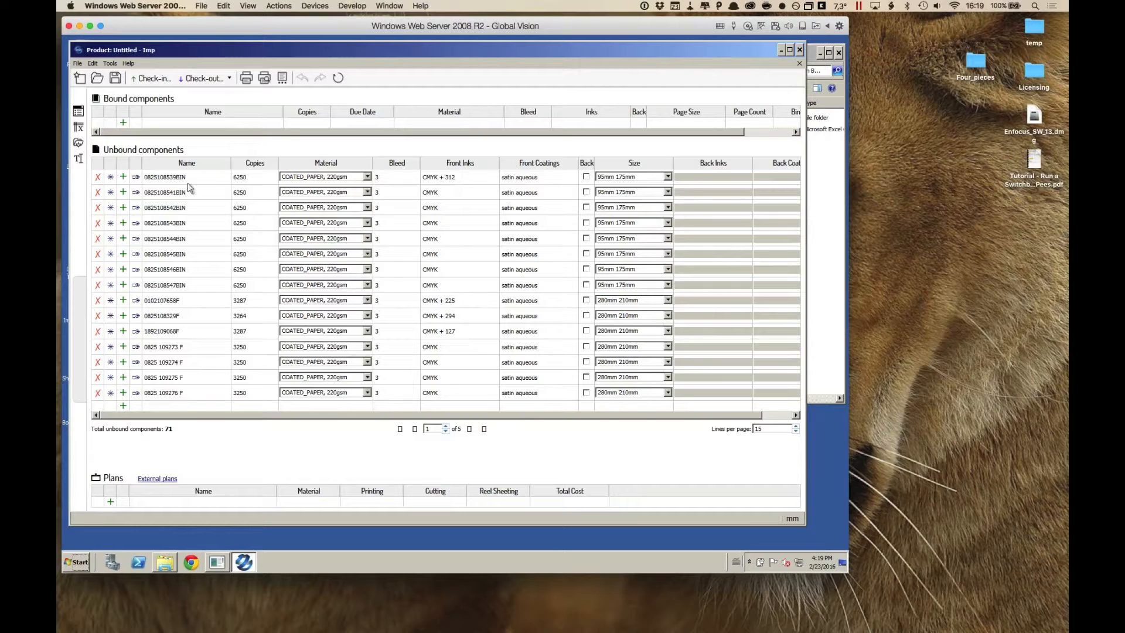
Open the first unbound component, review its Job and Basic properties, and return to the product overview
click(135, 176)
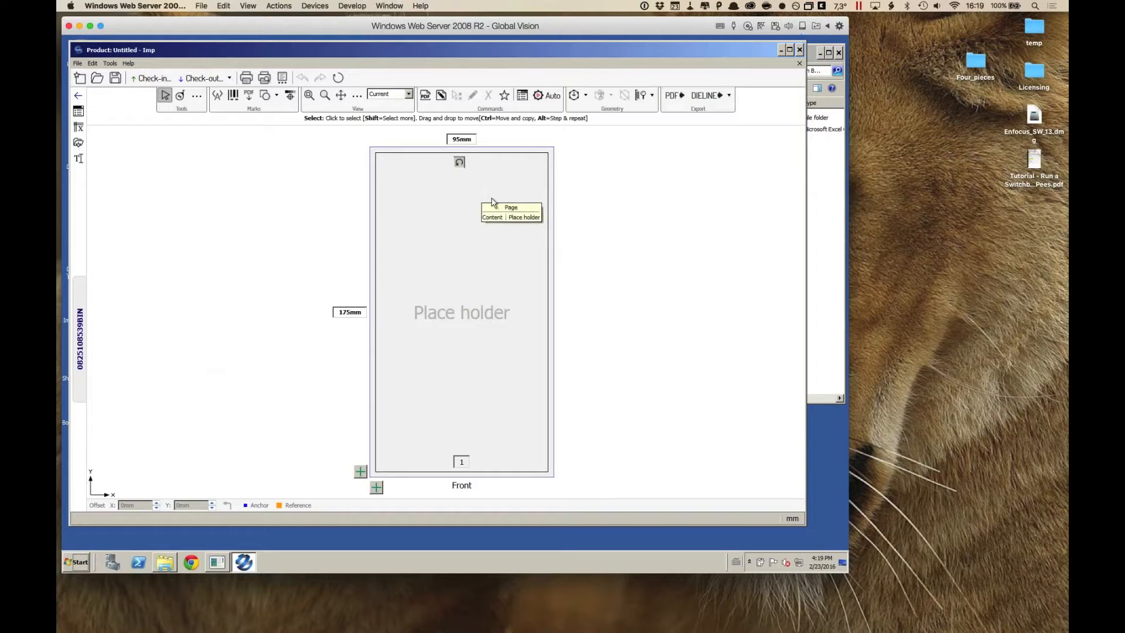
click(522, 95)
click(350, 146)
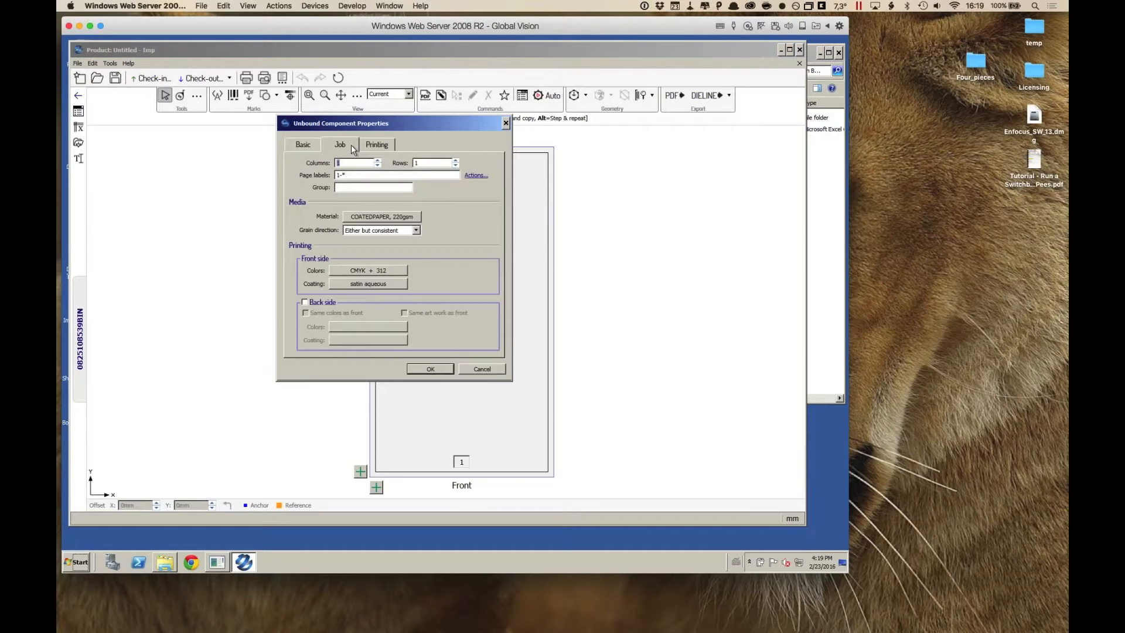
click(304, 146)
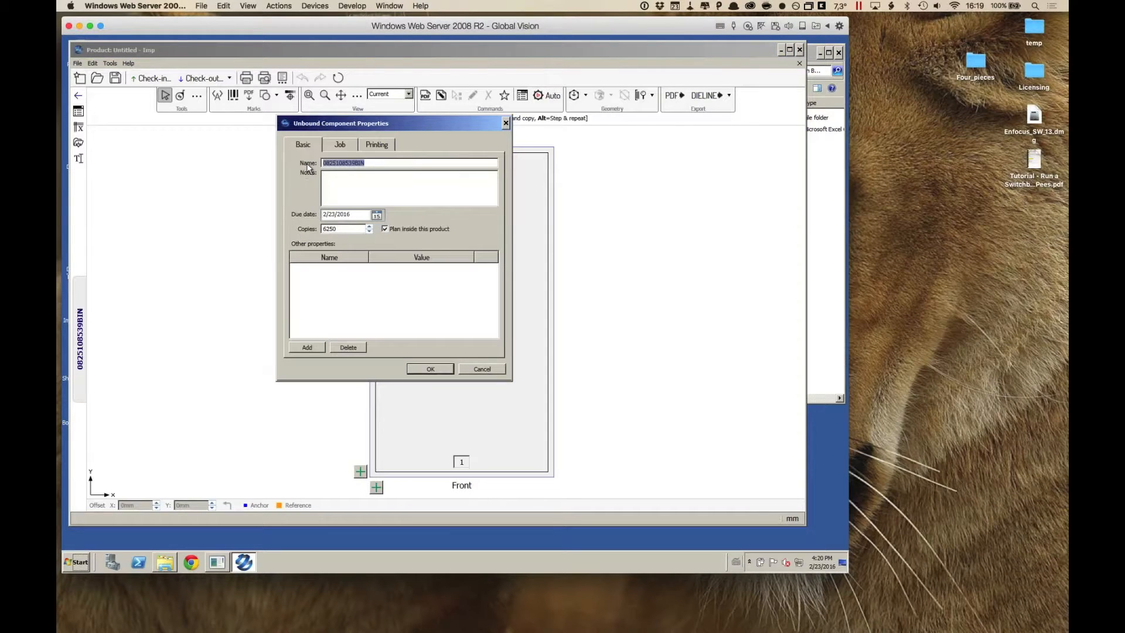
click(507, 123)
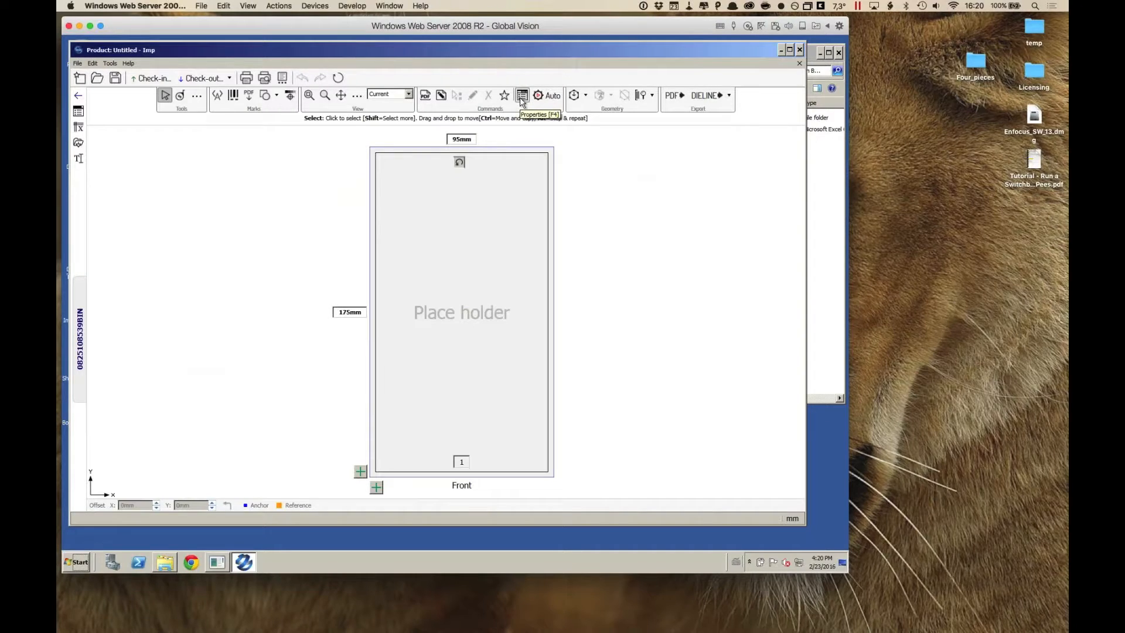
click(78, 111)
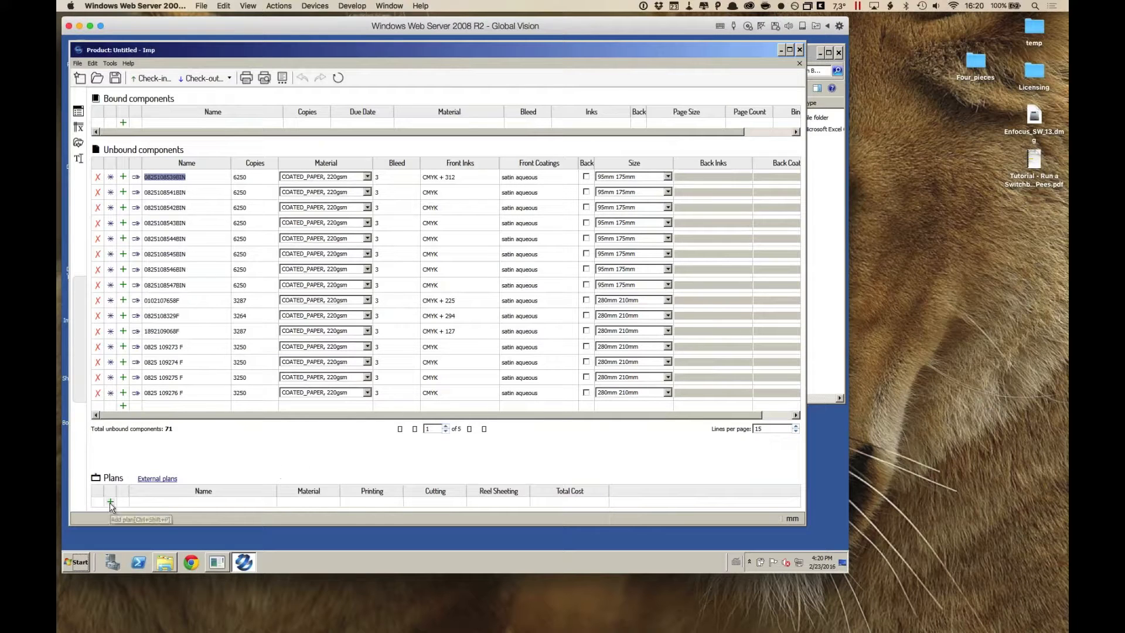
Add a plan to the product and fill it with all jobs on COATED_PAPER, 220gsm
click(110, 503)
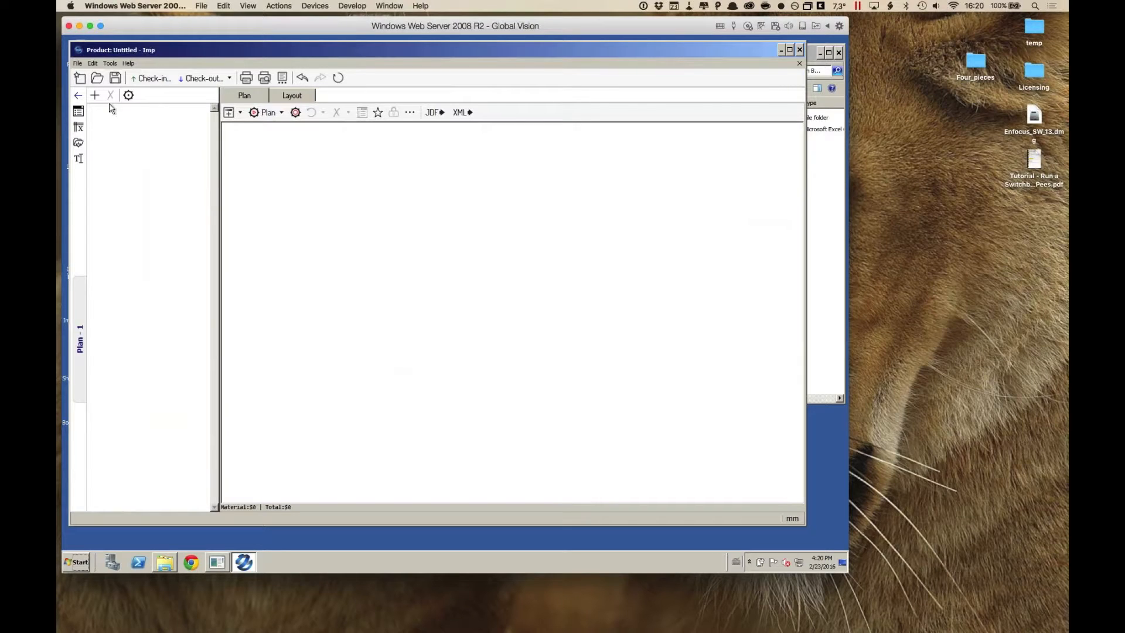
click(94, 95)
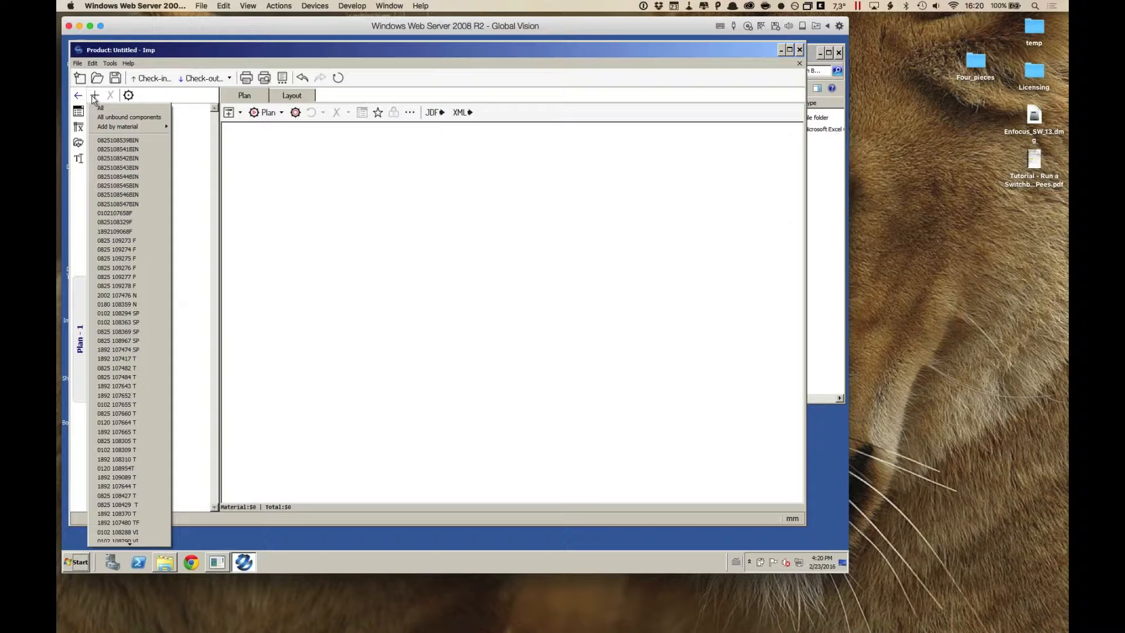
mouse_move(99, 129)
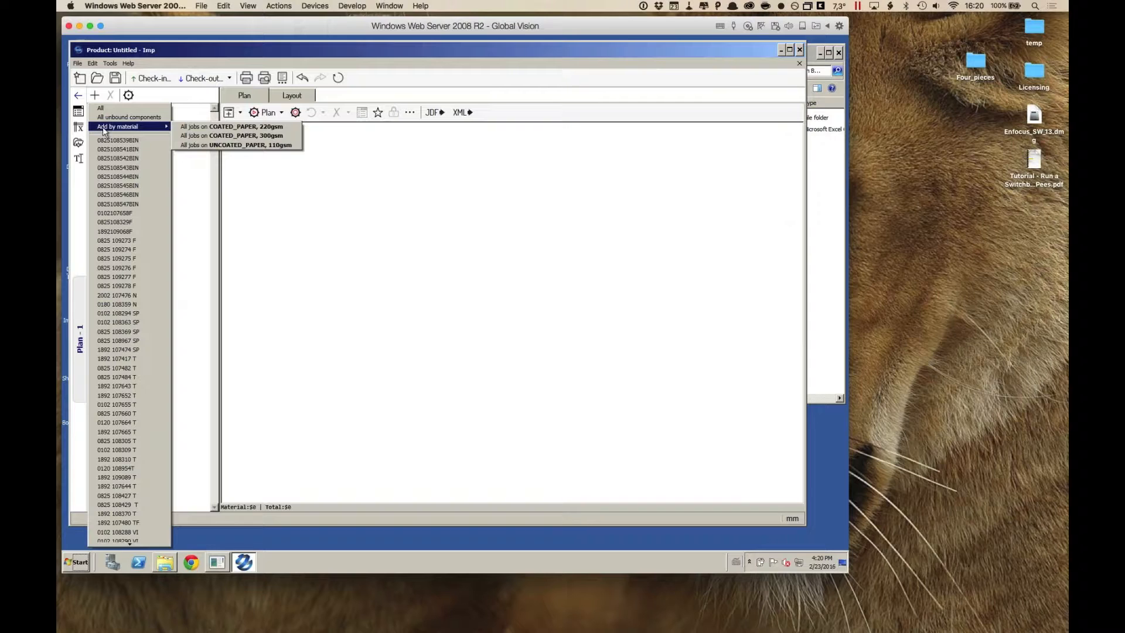
click(292, 127)
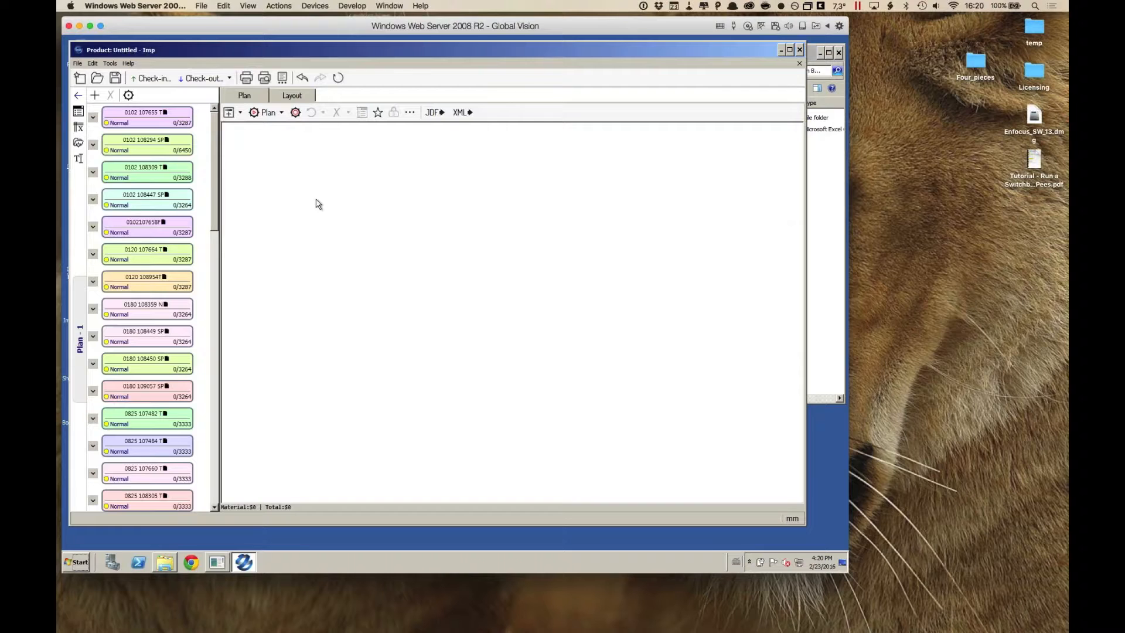
click(93, 199)
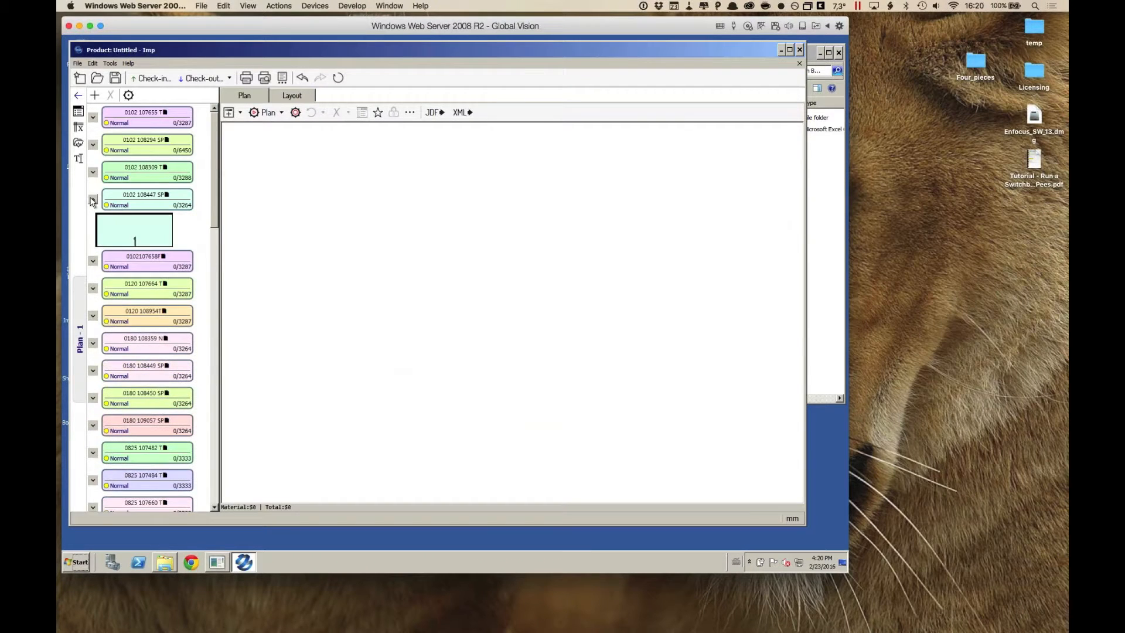
click(92, 199)
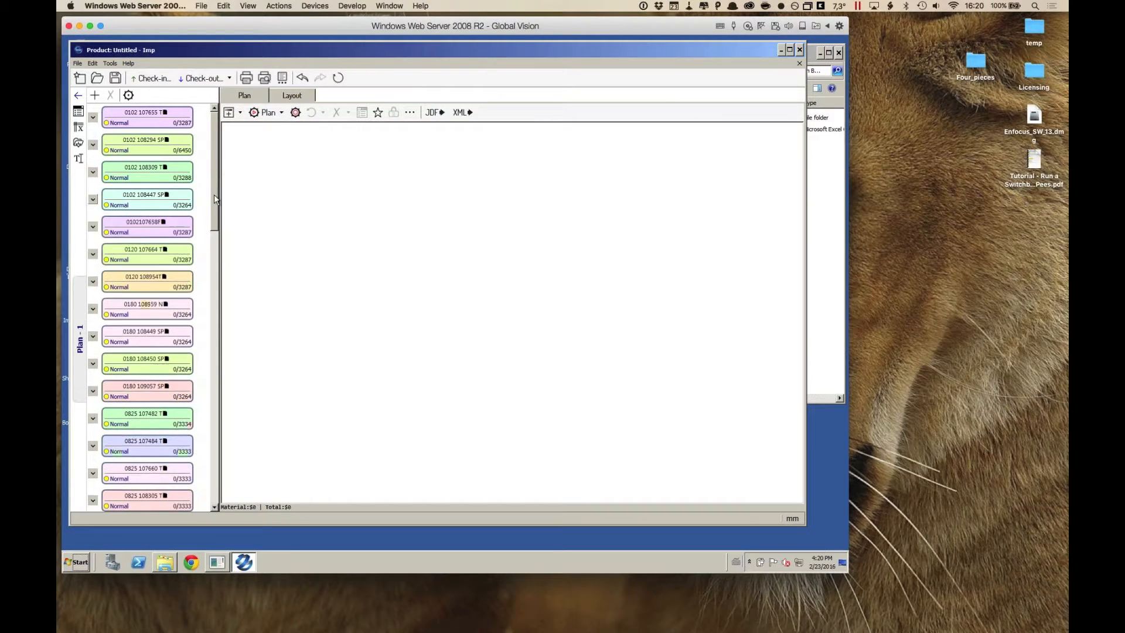
Set up Plan Nonstop with the presses 011_Flatbed_UV, 012_HP_T400, 013_Kodak_Prosper_6000 and 014_Oce_JetStream
click(282, 113)
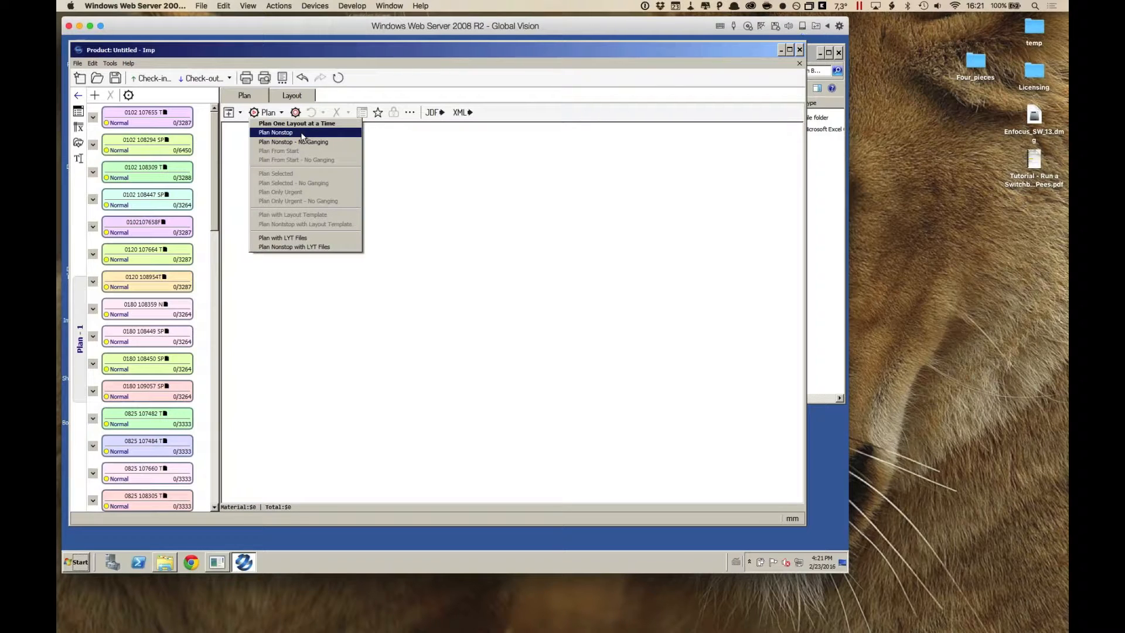
click(302, 133)
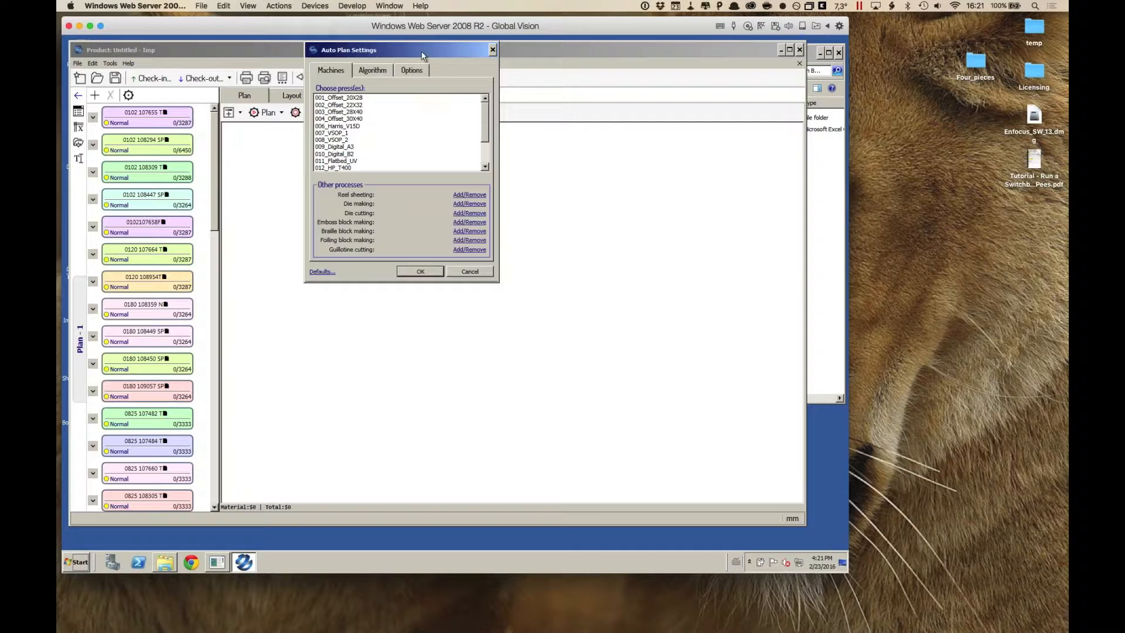
drag(422, 50, 399, 96)
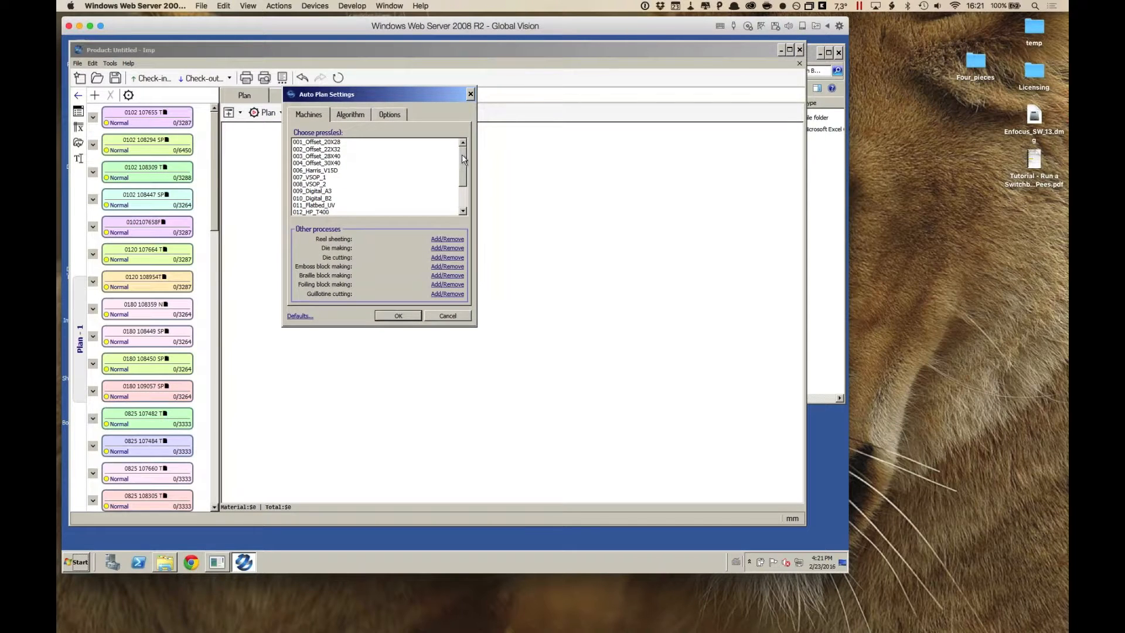
mouse_move(464, 160)
mouse_down()
mouse_move(462, 190)
mouse_move(465, 171)
mouse_up()
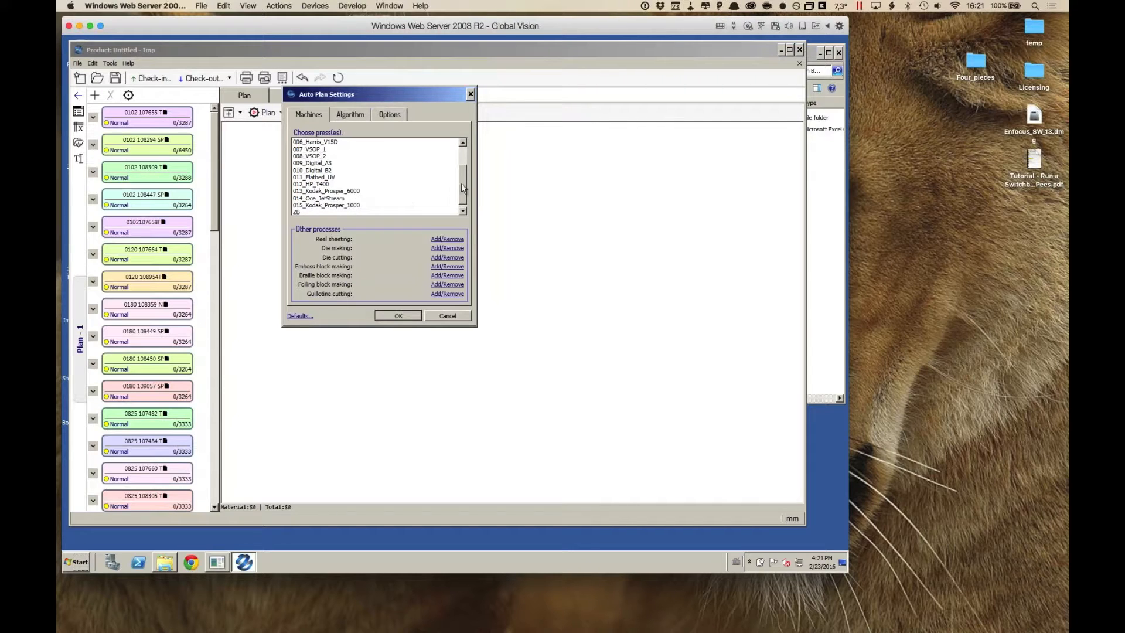
mouse_move(461, 183)
mouse_down()
mouse_move(465, 162)
mouse_move(467, 194)
mouse_up()
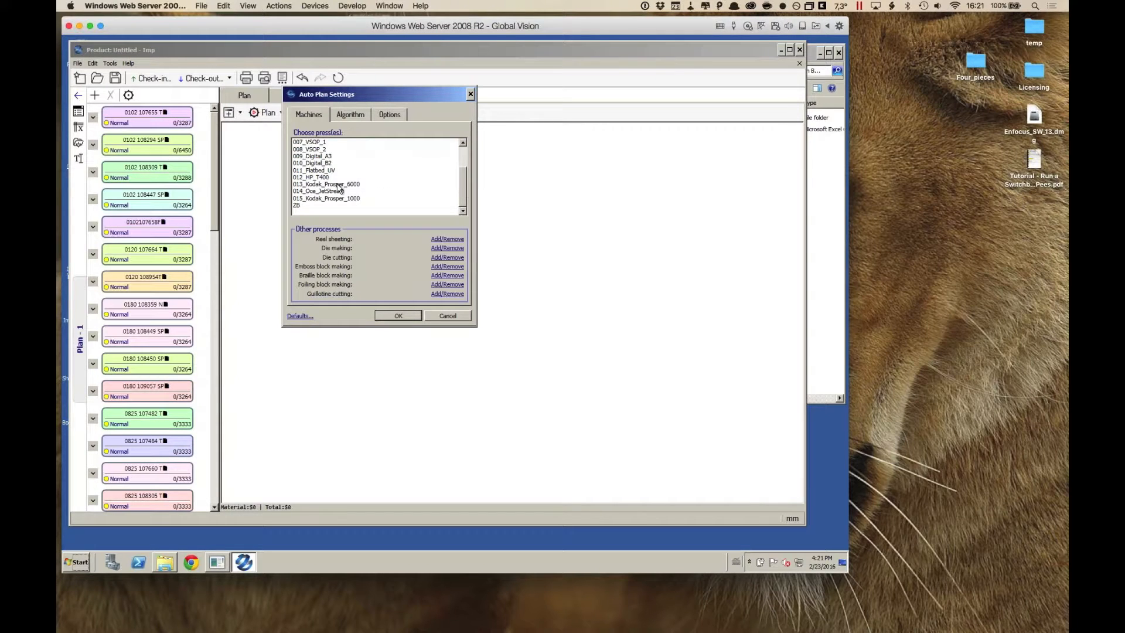
mouse_move(332, 186)
mouse_down()
mouse_move(334, 170)
mouse_move(340, 179)
mouse_up()
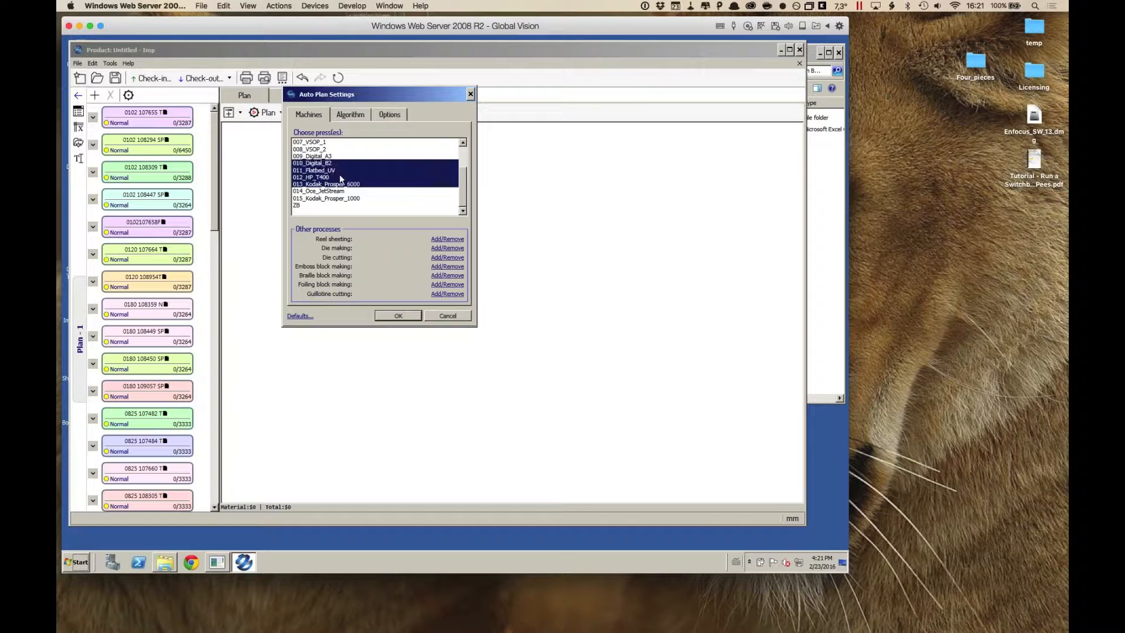
click(332, 164)
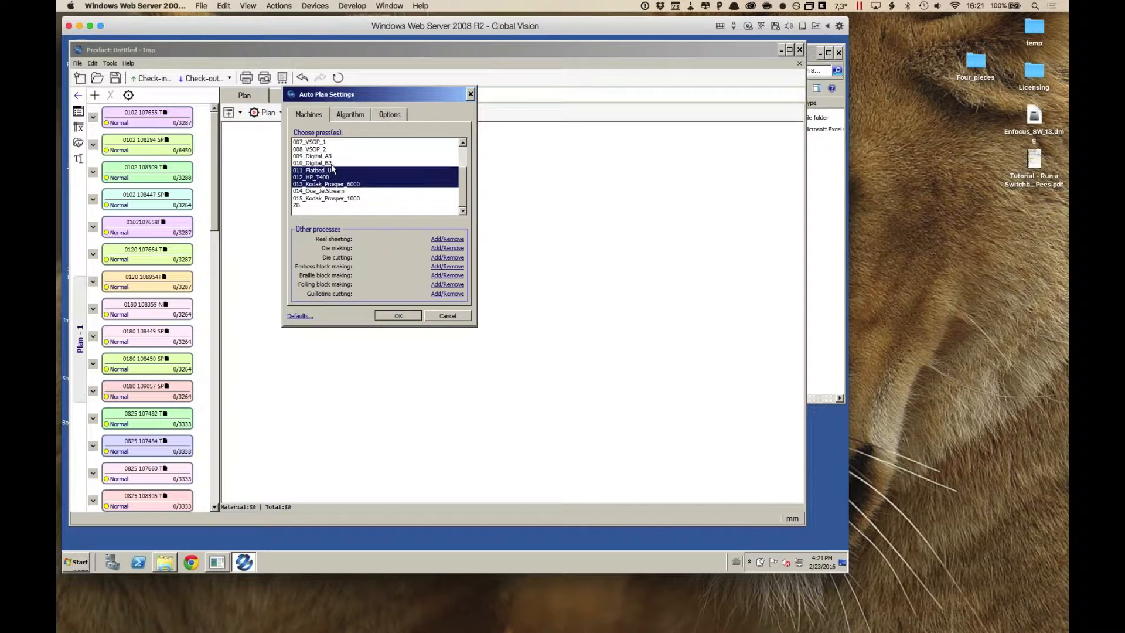
click(334, 191)
click(345, 151)
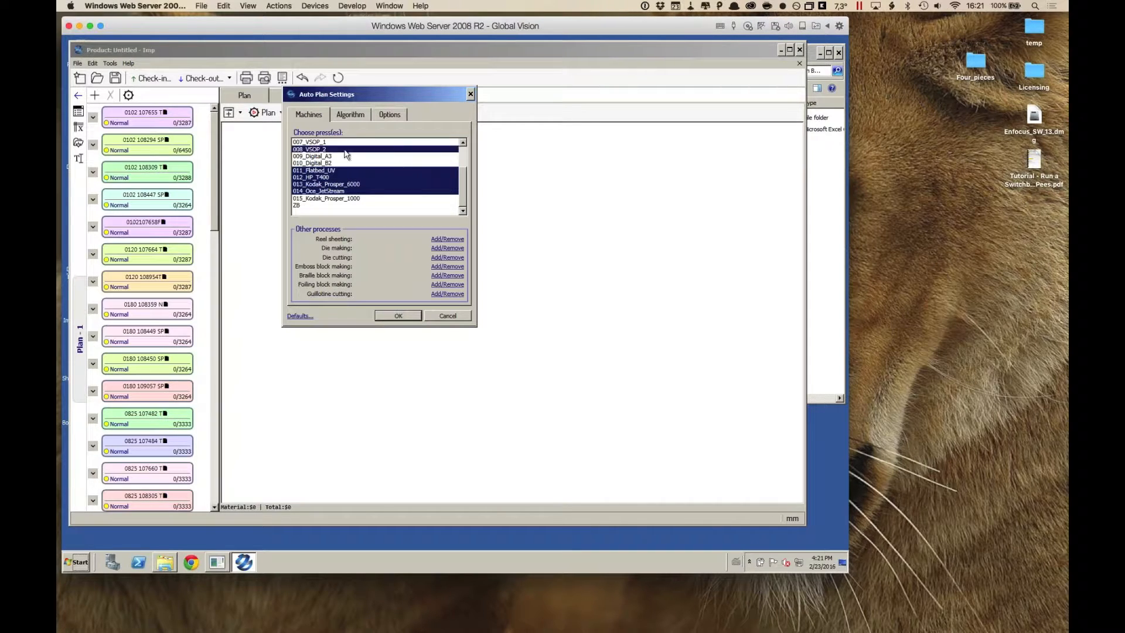
click(366, 150)
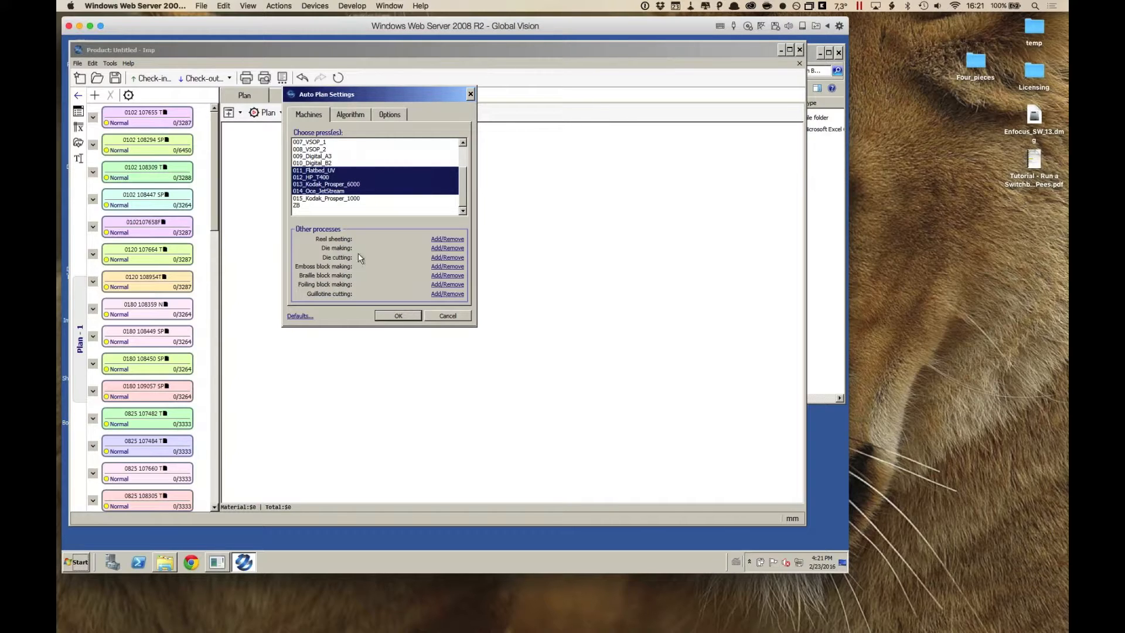
Review the nesting algorithm and planning options, and run the automatic planning with the chosen presses
click(358, 115)
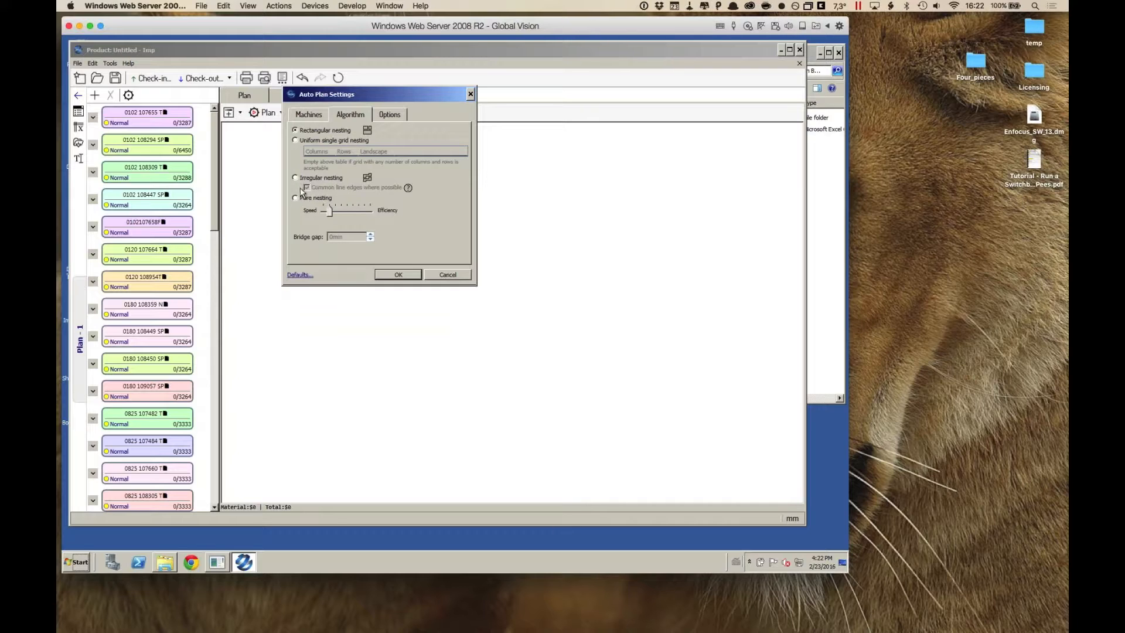
click(390, 114)
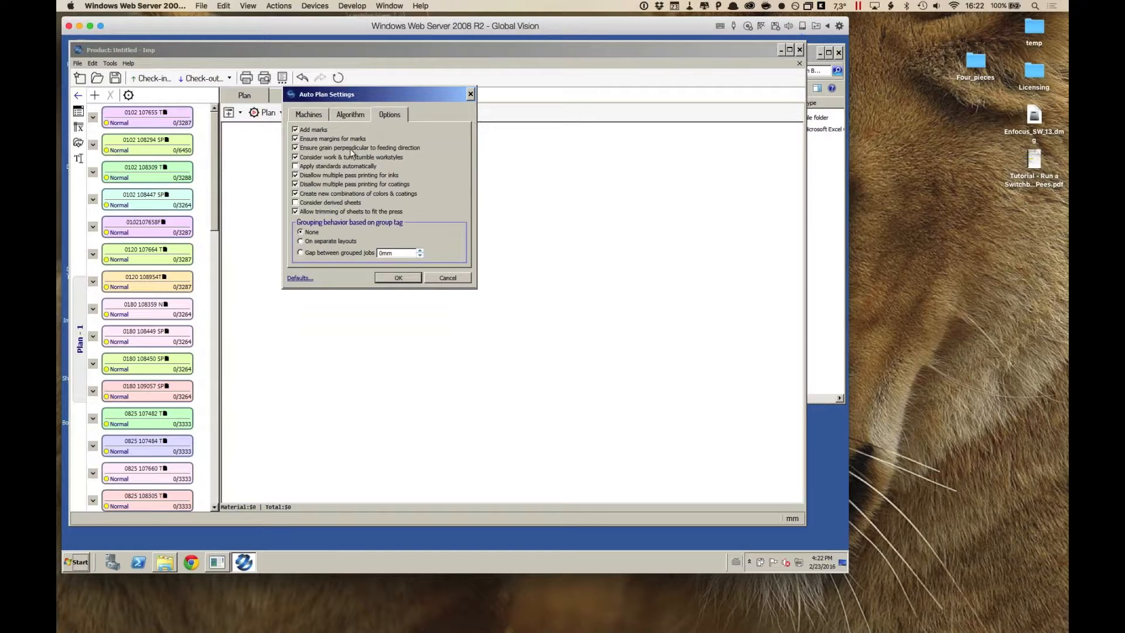
click(309, 114)
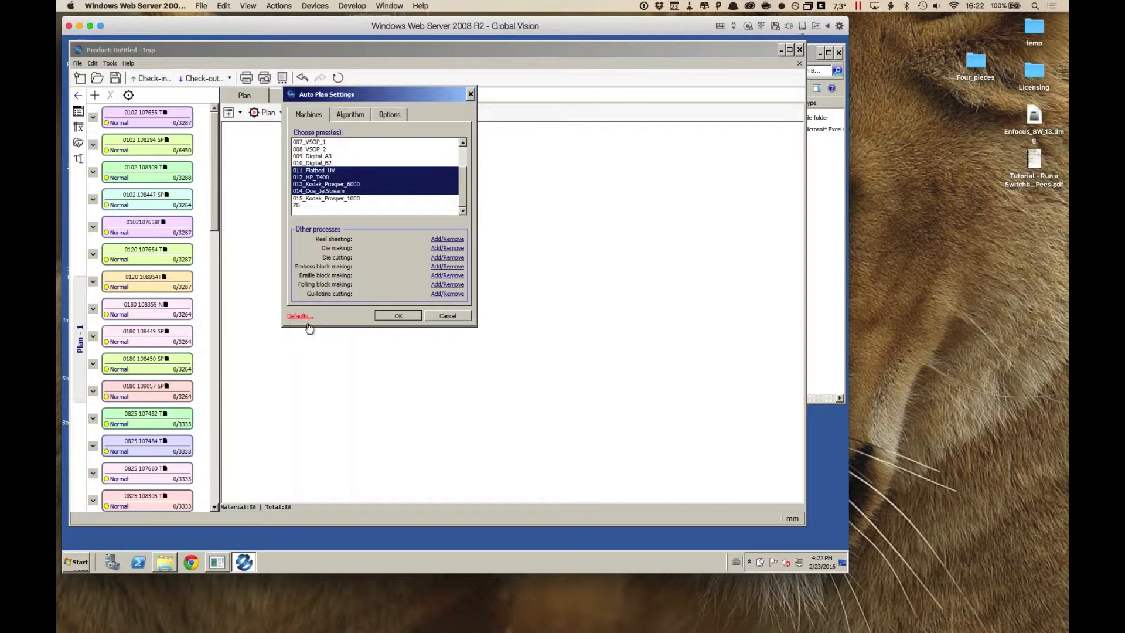
click(408, 316)
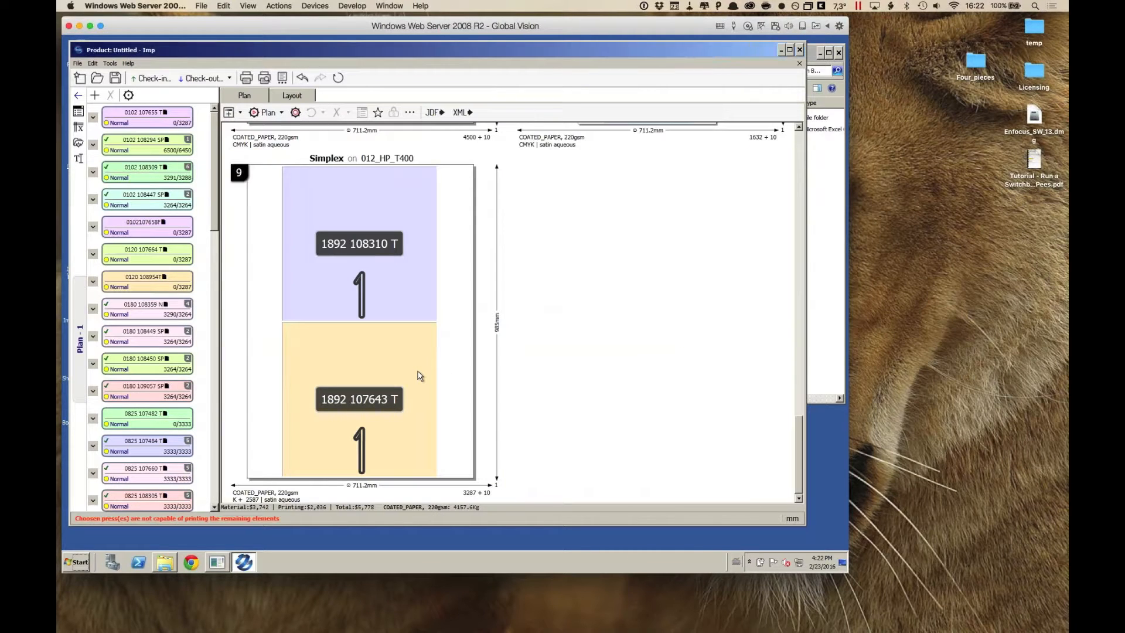
Examine the planned quantities of the components and the ganged layouts, starting from the last layout back to the first
mouse_move(420, 375)
scroll(208, 176, down, 5)
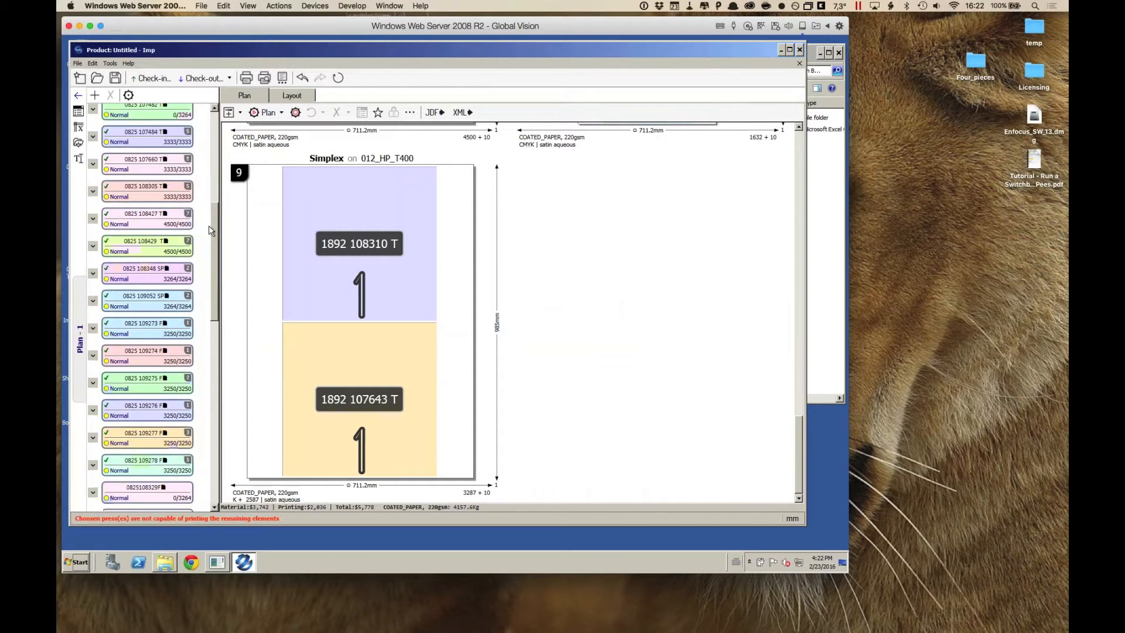
scroll(209, 230, down, 6)
mouse_move(193, 246)
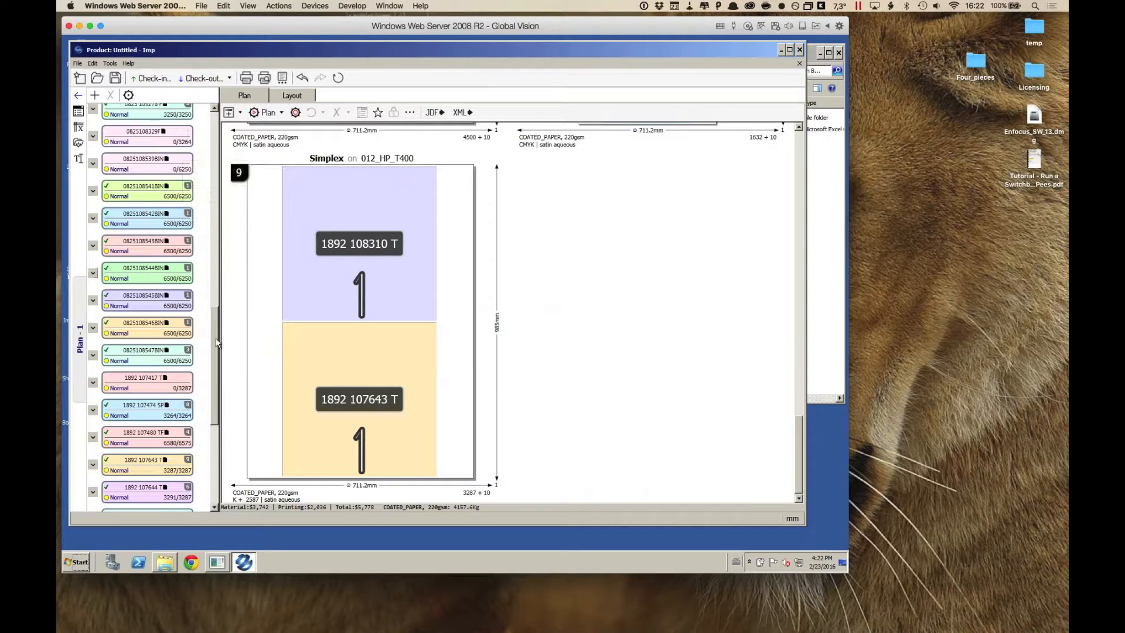
drag(216, 342, 222, 146)
mouse_move(196, 201)
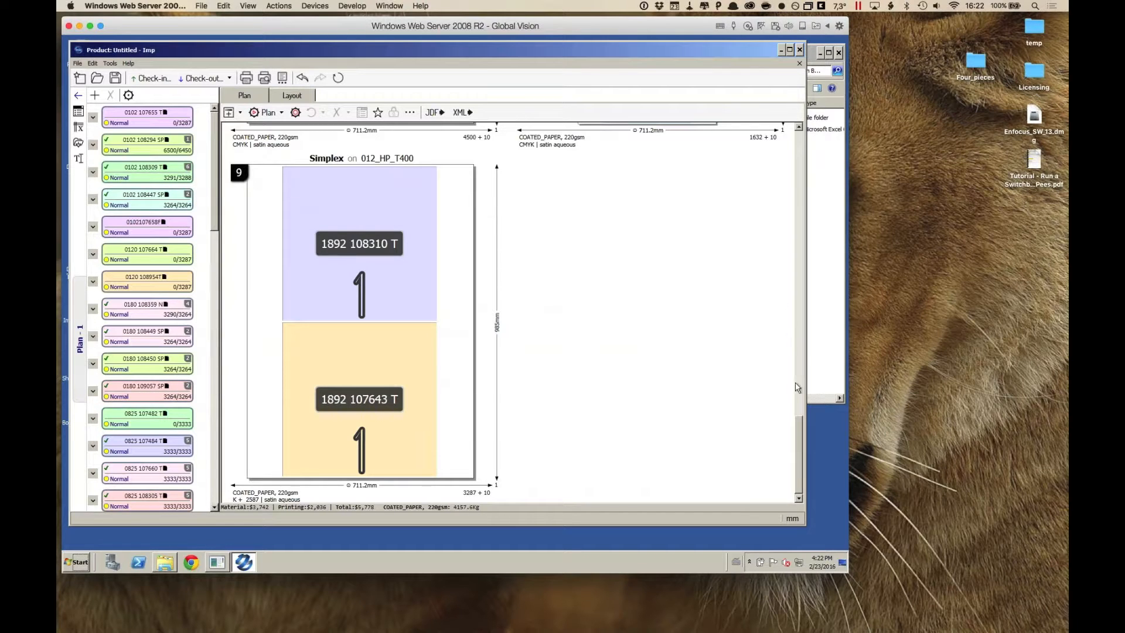
drag(799, 429, 807, 110)
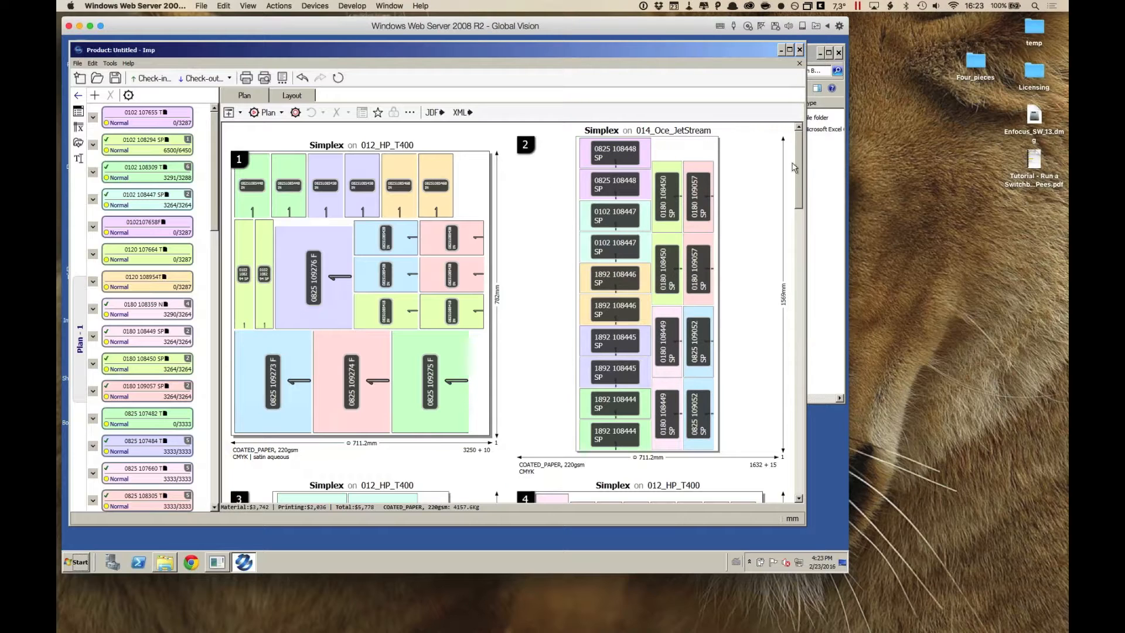
mouse_move(798, 169)
mouse_down()
mouse_move(807, 272)
mouse_move(799, 166)
mouse_up()
click(285, 82)
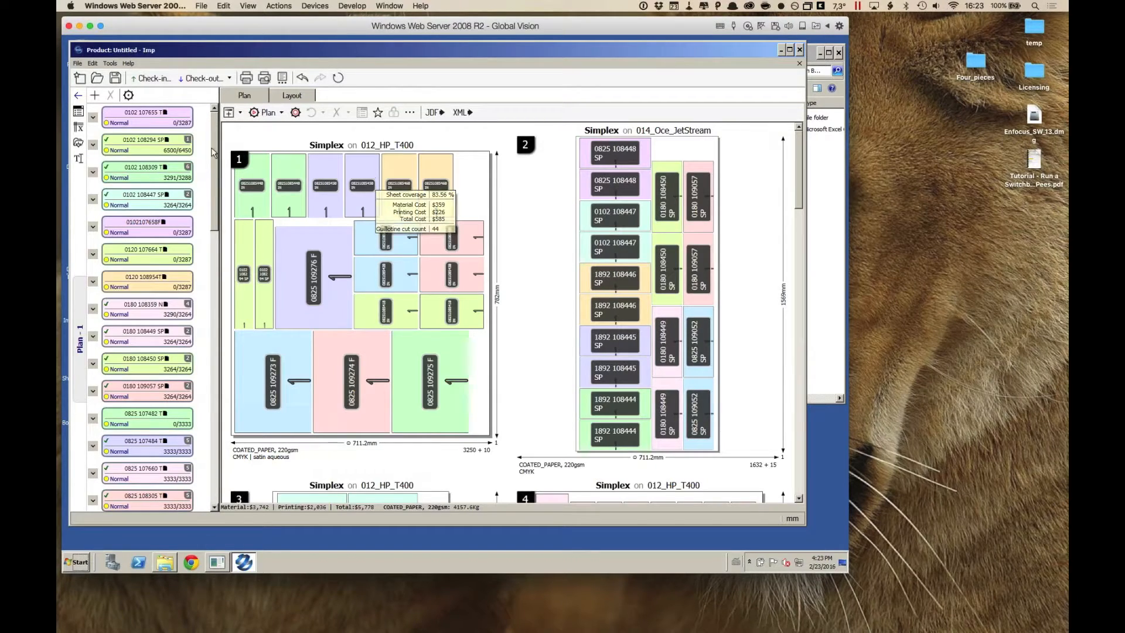
Check in the product with product ID "Webinar Imp", job ID 777 and job name "Webinar"
click(152, 80)
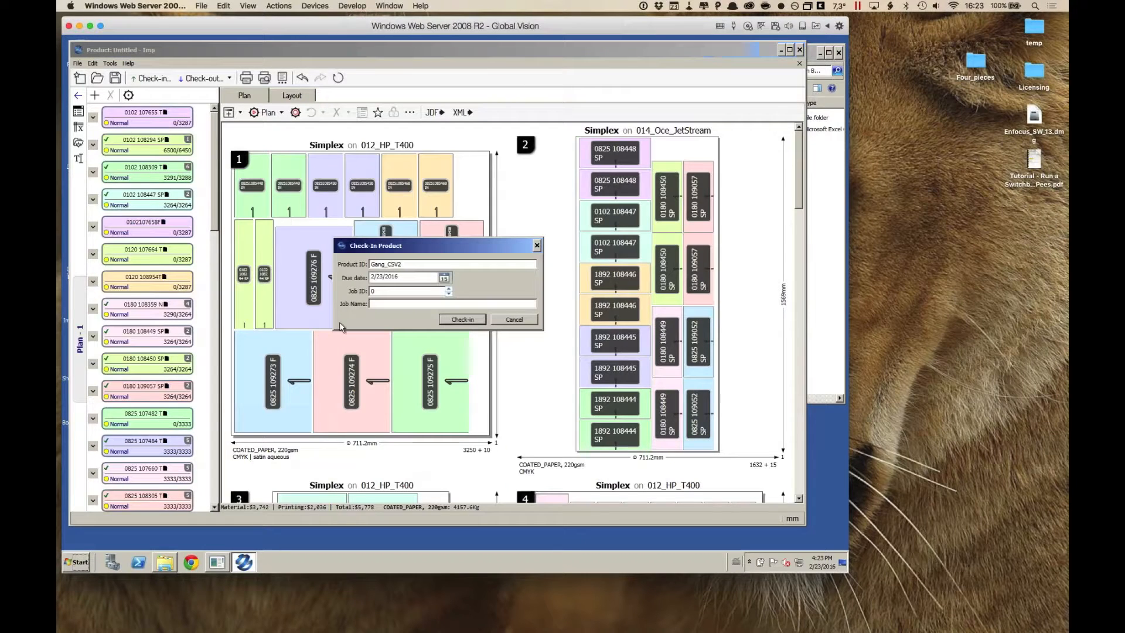
double_click(409, 265)
double_click(410, 265)
text(Webinar Imp)
drag(379, 291, 361, 291)
text(777)
click(448, 306)
text(Webinar)
click(472, 321)
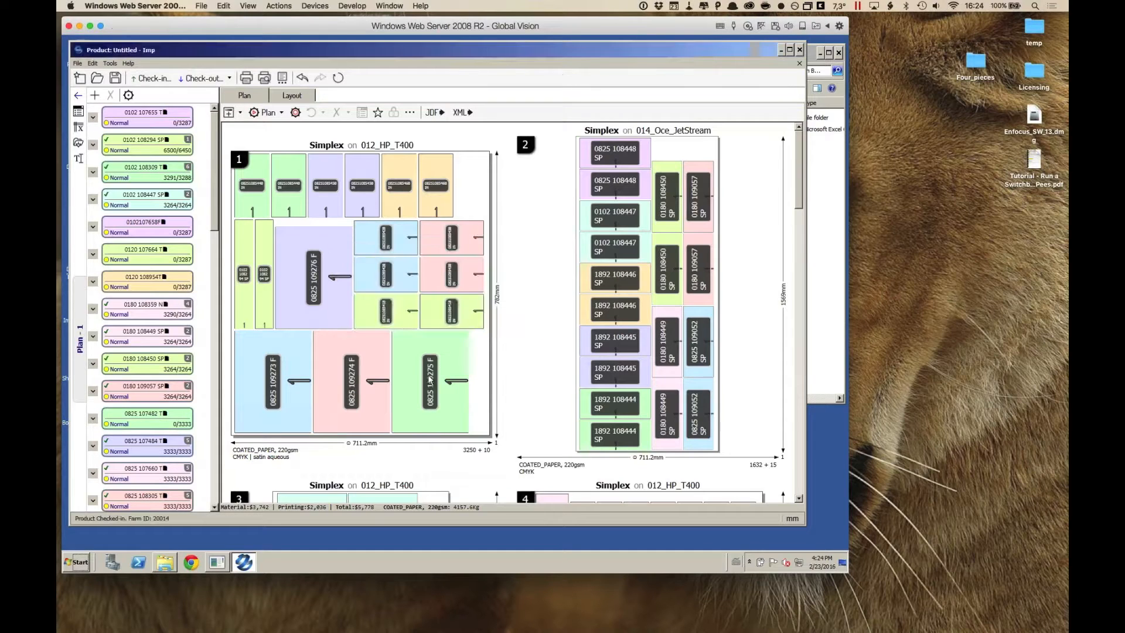
Check the cost details of the first layout, and close the product, discarding changes since the check-in
mouse_move(429, 380)
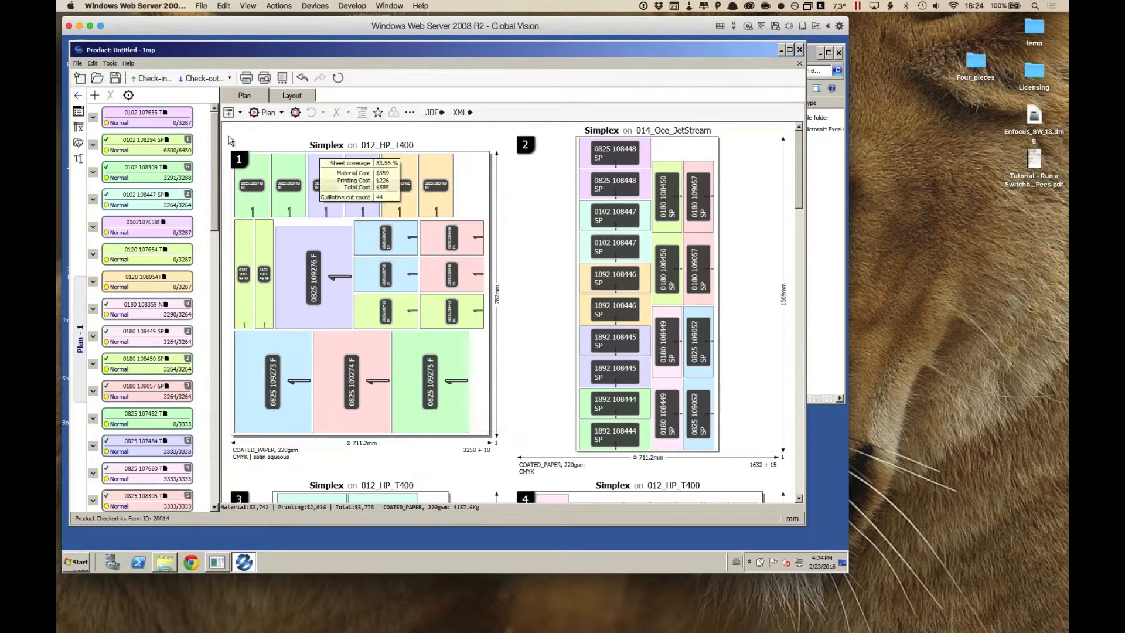
mouse_move(259, 168)
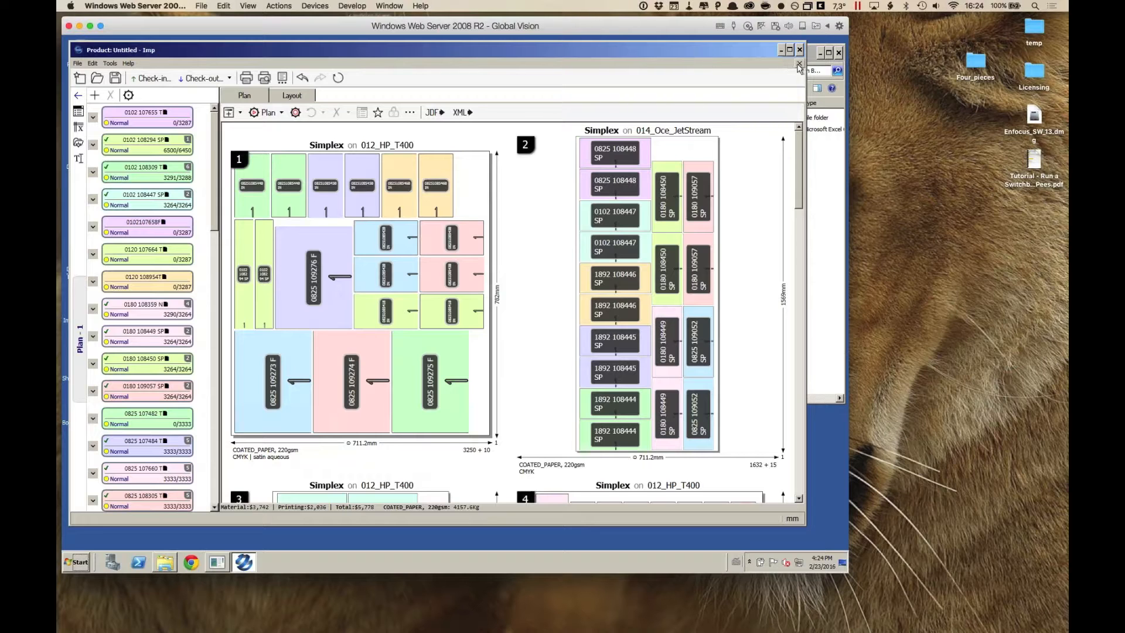
click(799, 63)
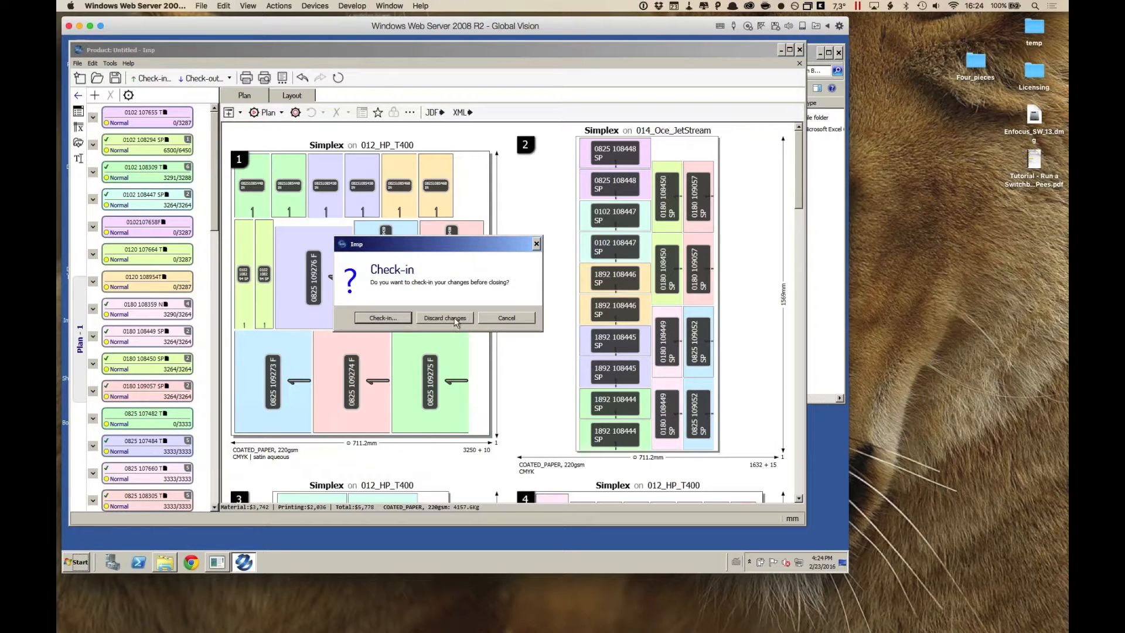
click(453, 320)
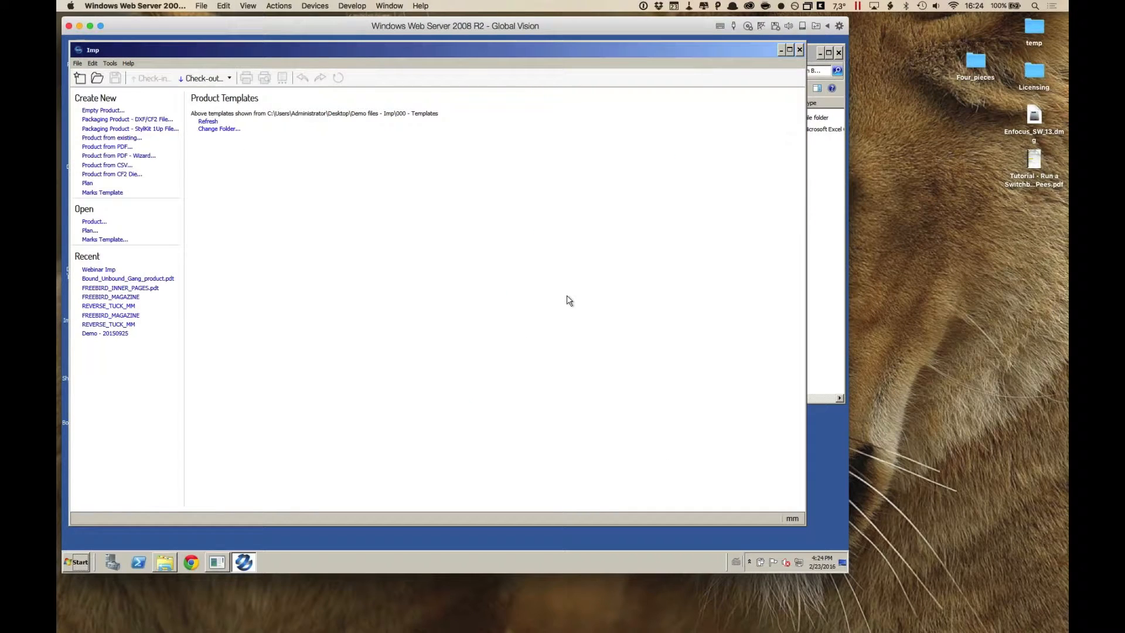
Search the check-out list for "Webinar", check out the product "Webinar Imp", and open its plan "Plan - 1"
click(204, 78)
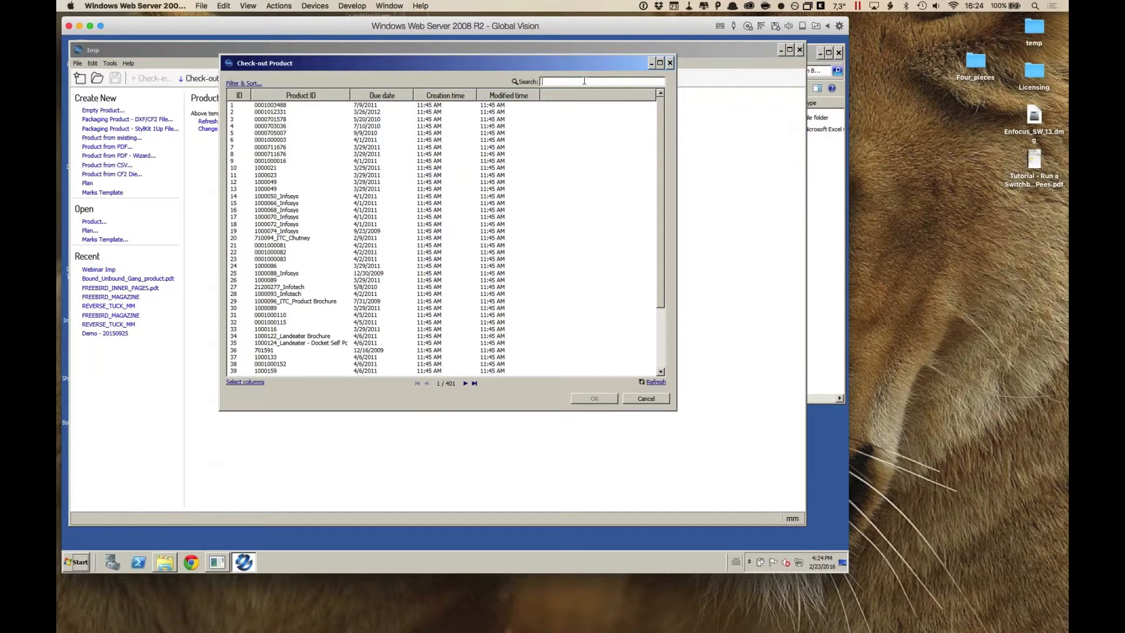
click(584, 80)
text(Webinar)
key(Return)
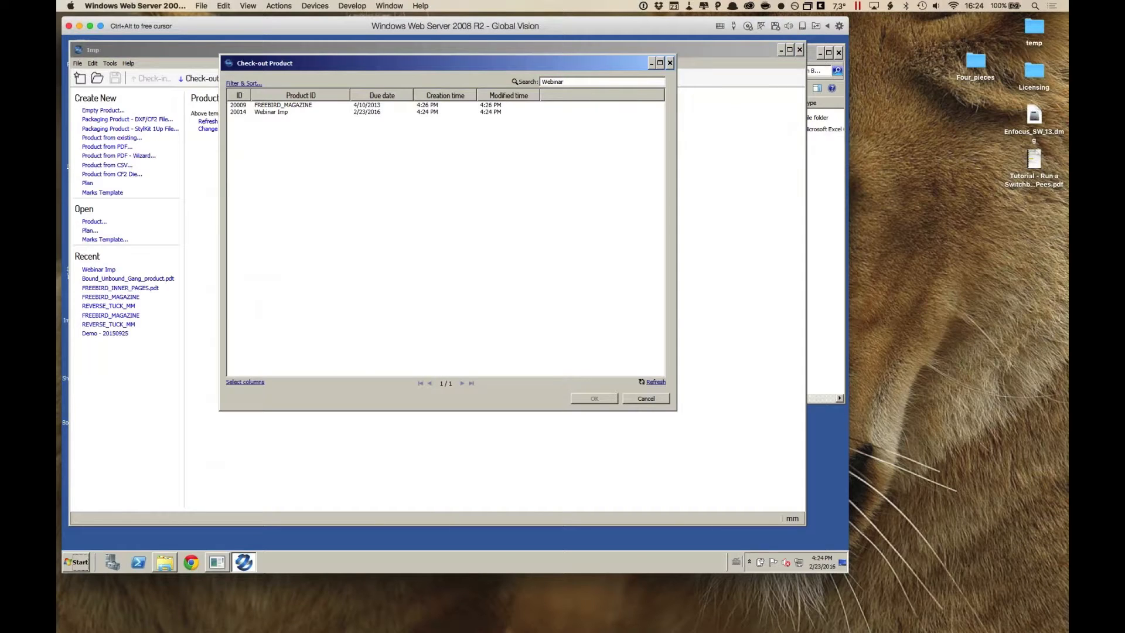
click(346, 111)
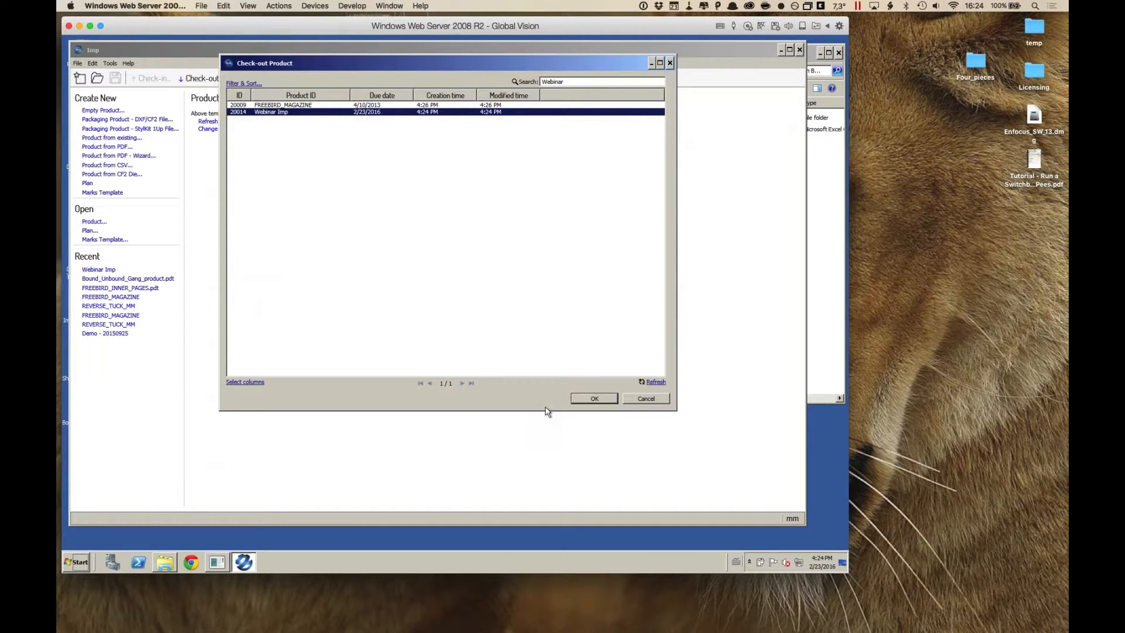
click(599, 396)
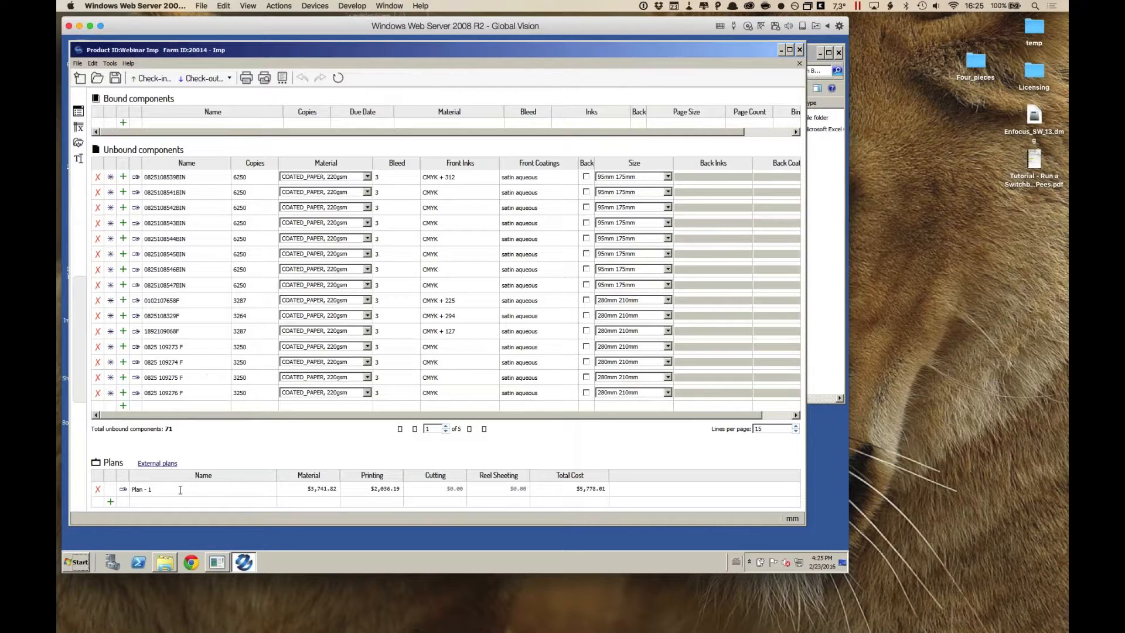
click(123, 489)
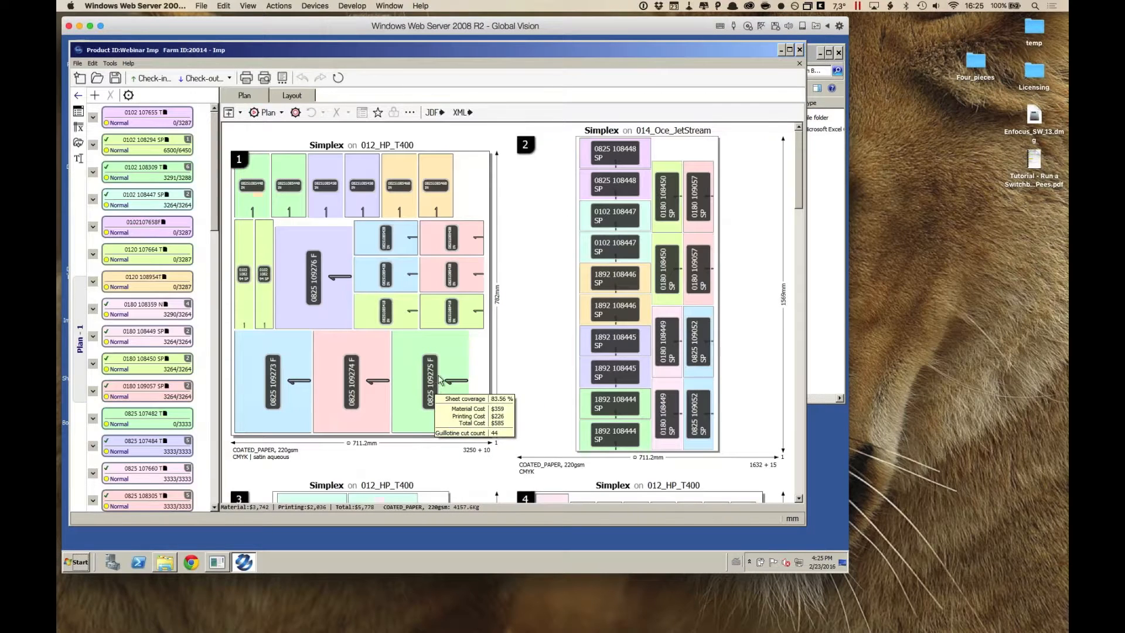
click(943, 261)
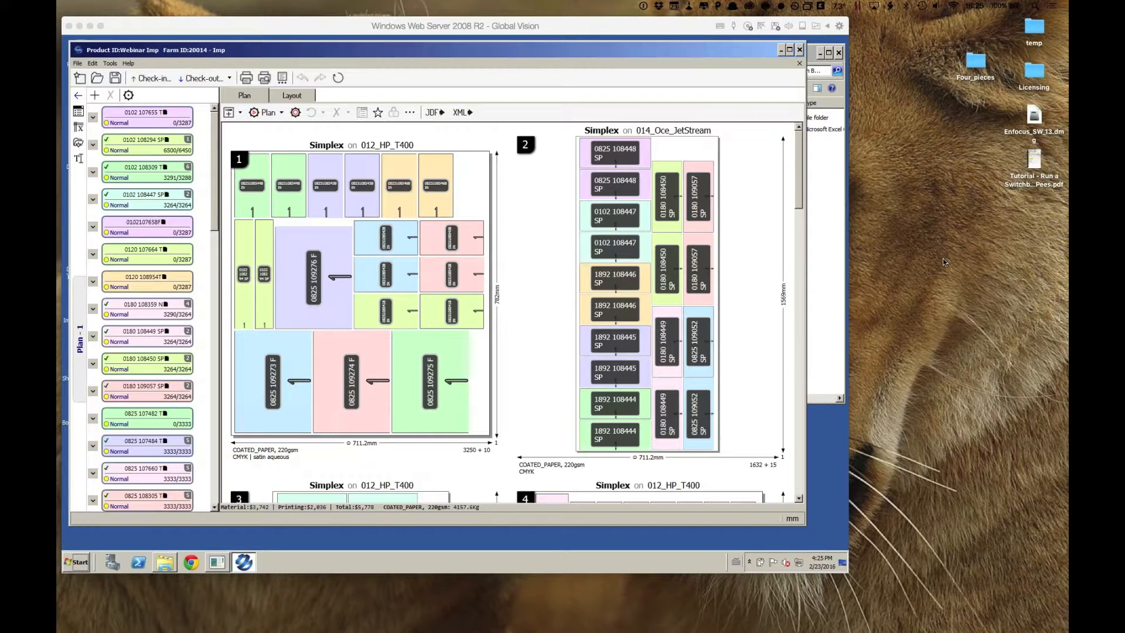
click(622, 32)
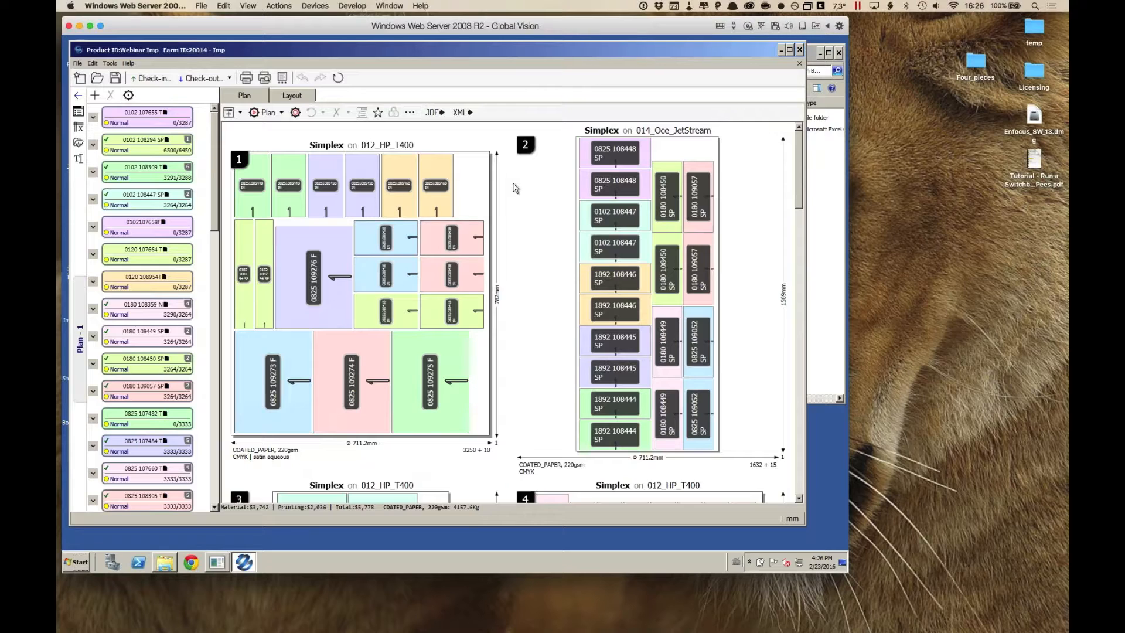
Set the auto-assign content folder to "Demo files - Imp\003 - Ganging\Bound\Rectangular PDFs"
click(80, 143)
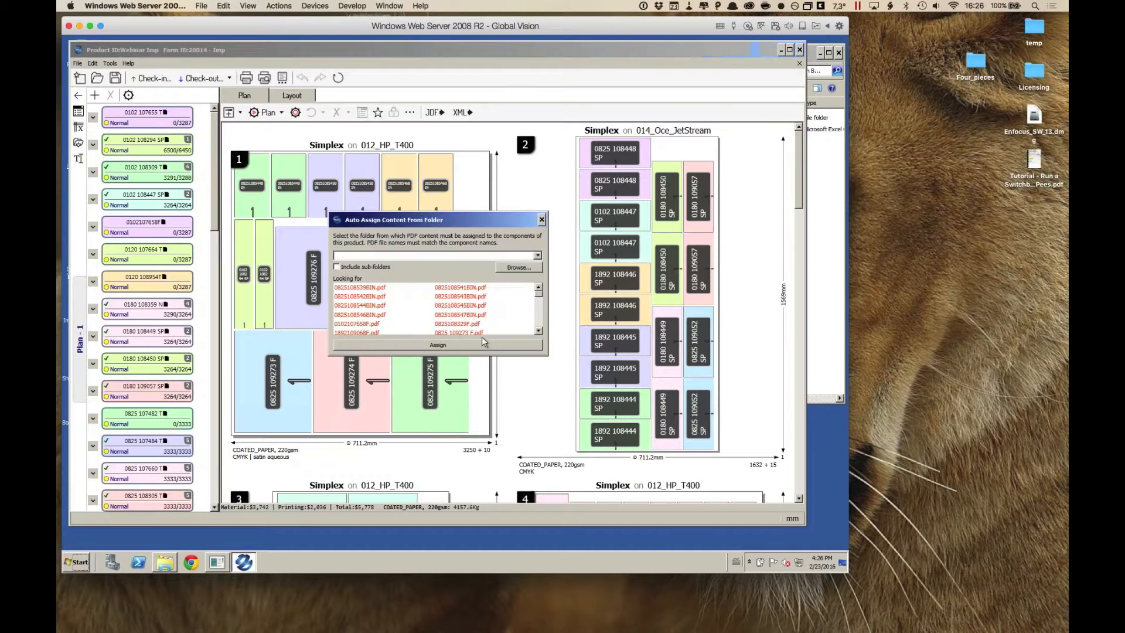
drag(514, 218, 554, 119)
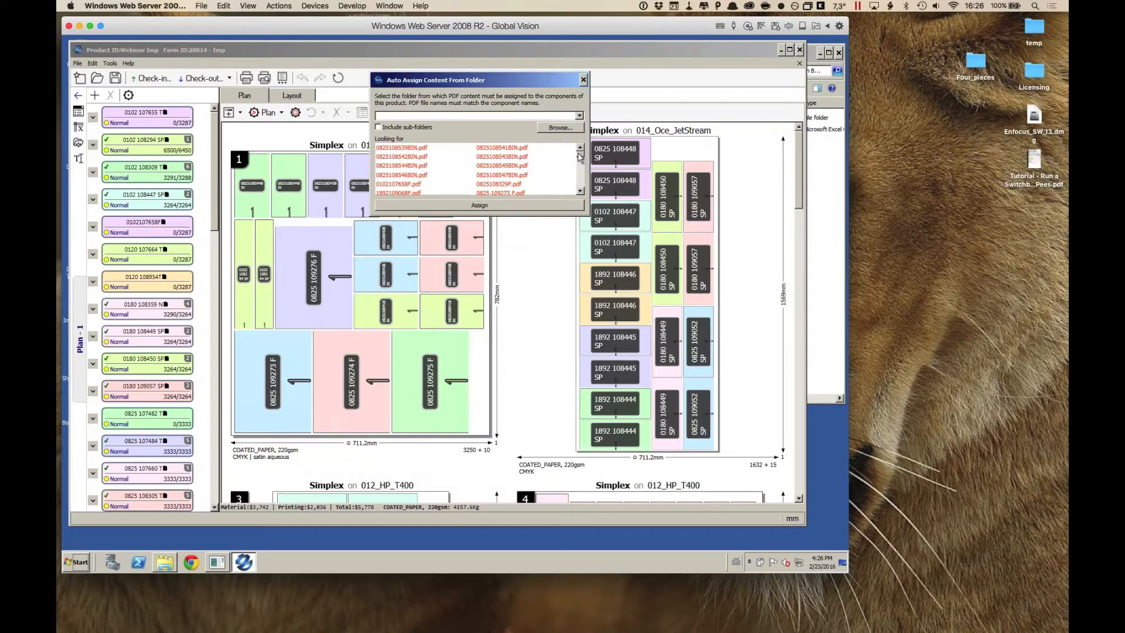
mouse_move(583, 158)
mouse_down()
mouse_move(583, 178)
mouse_move(583, 149)
mouse_up()
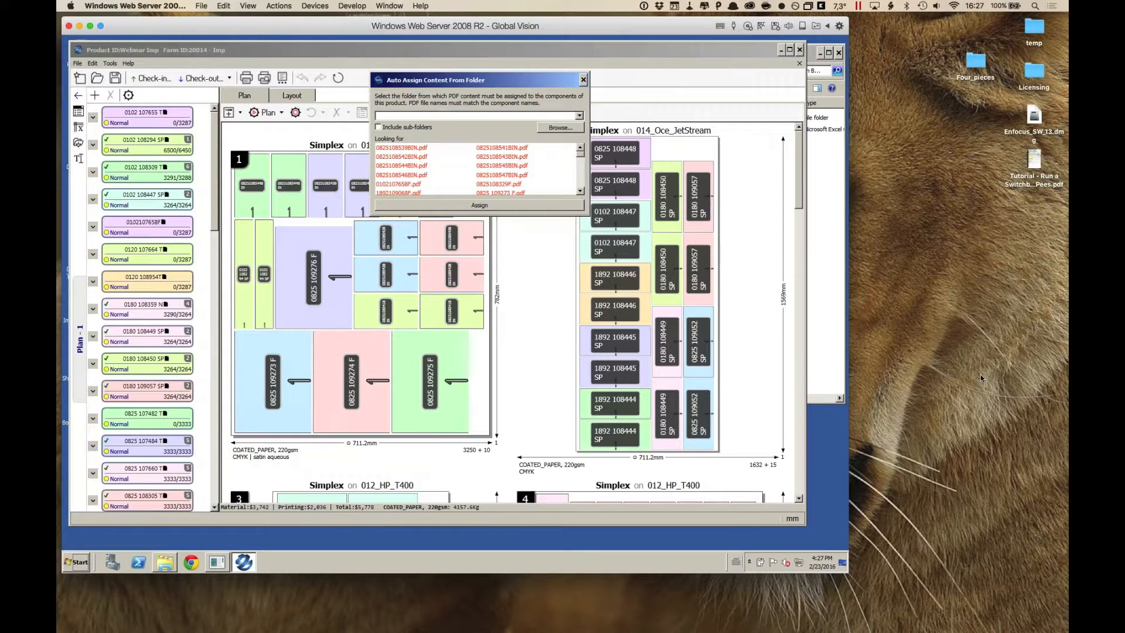
click(564, 126)
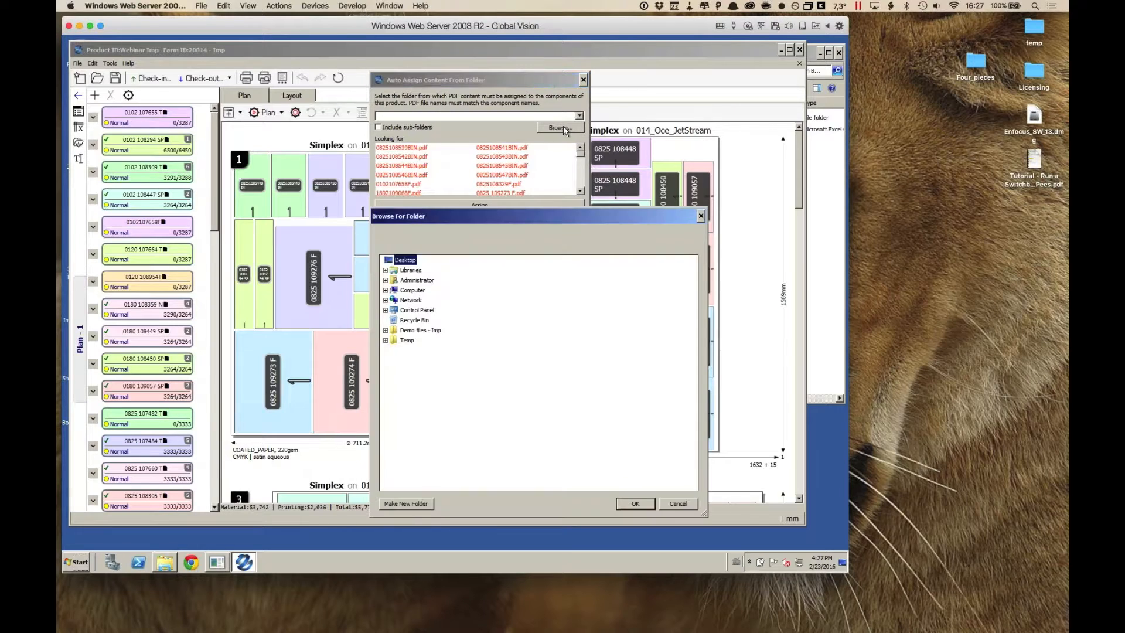
drag(518, 213, 537, 137)
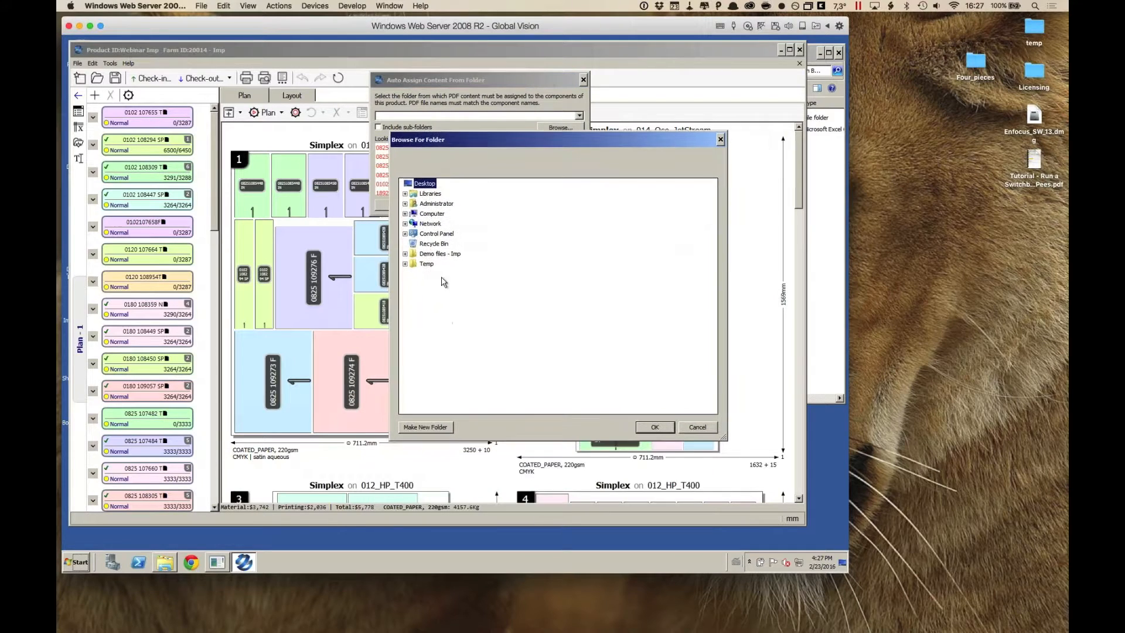
click(439, 253)
double_click(439, 254)
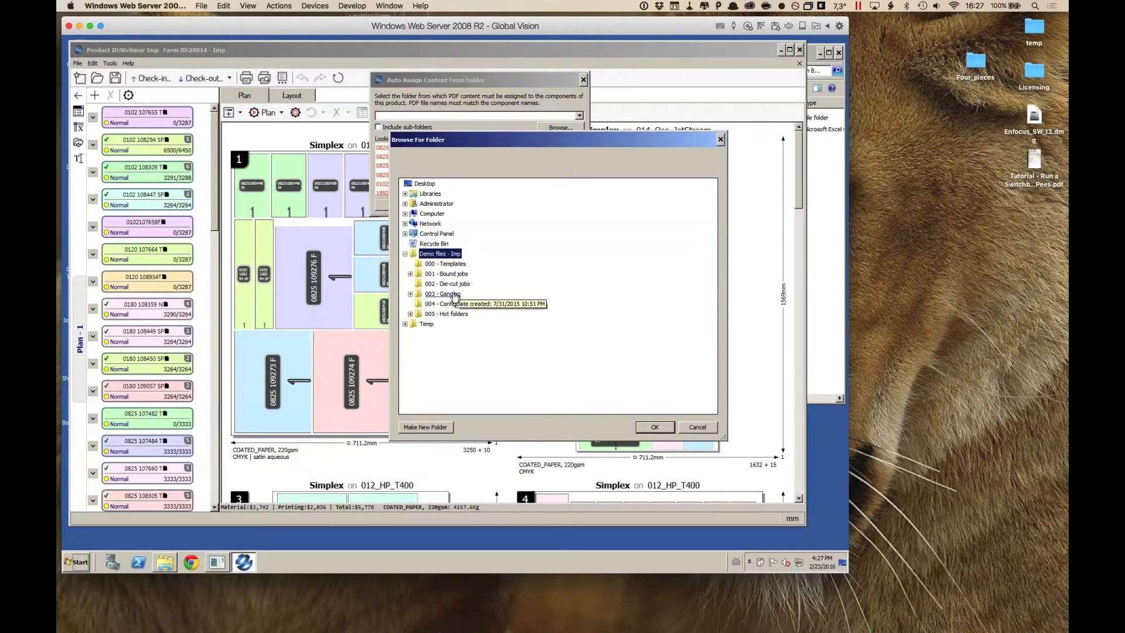
double_click(442, 294)
double_click(438, 303)
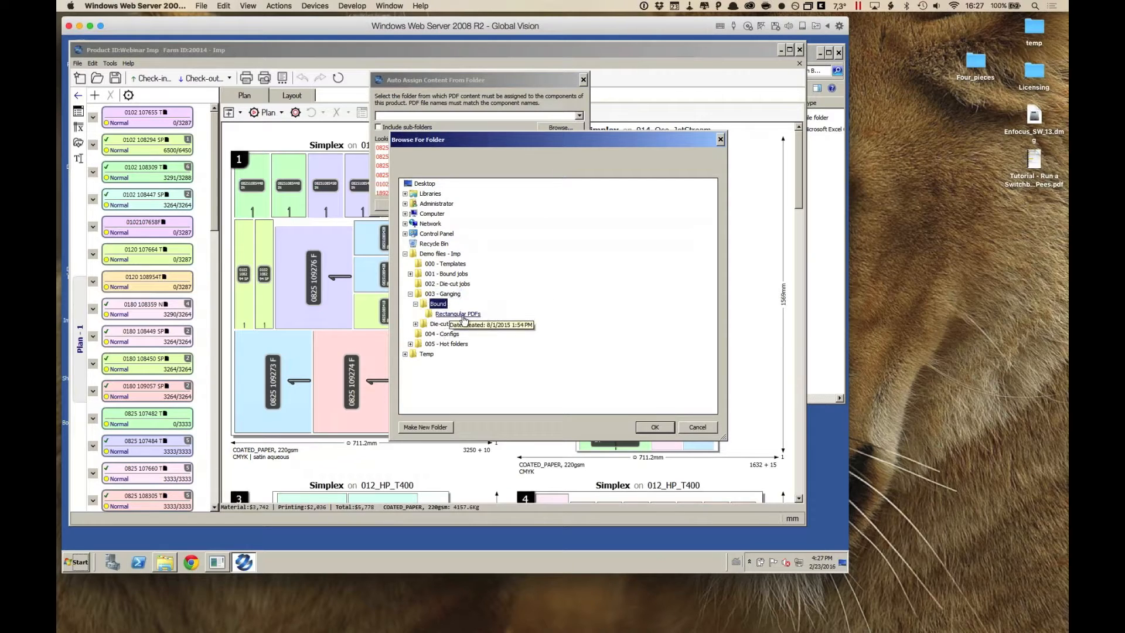
click(462, 314)
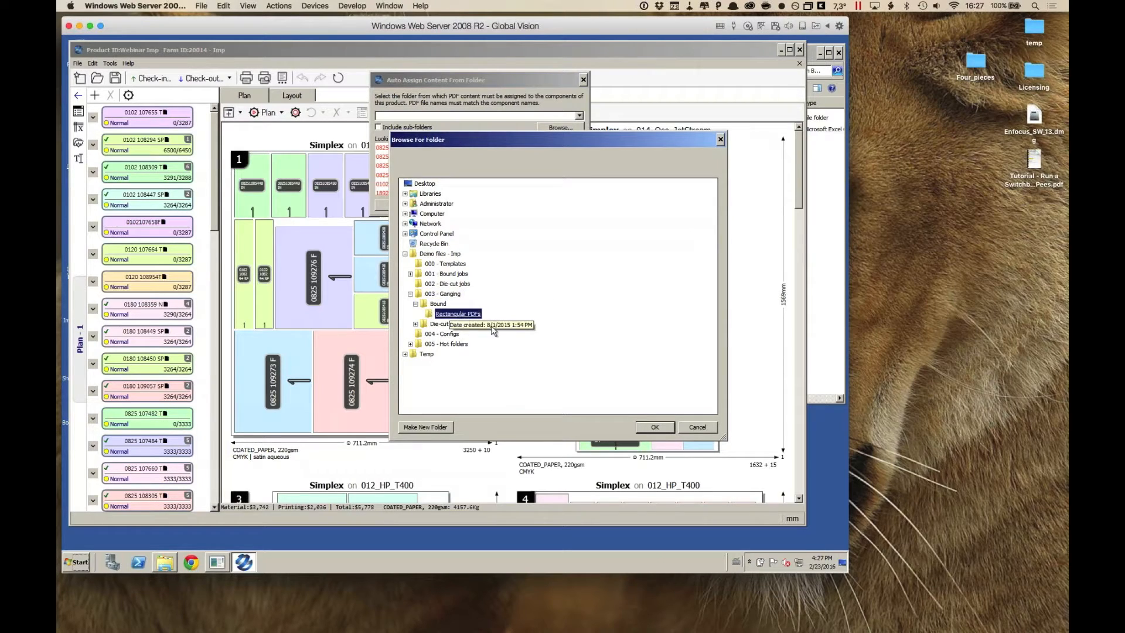
click(654, 427)
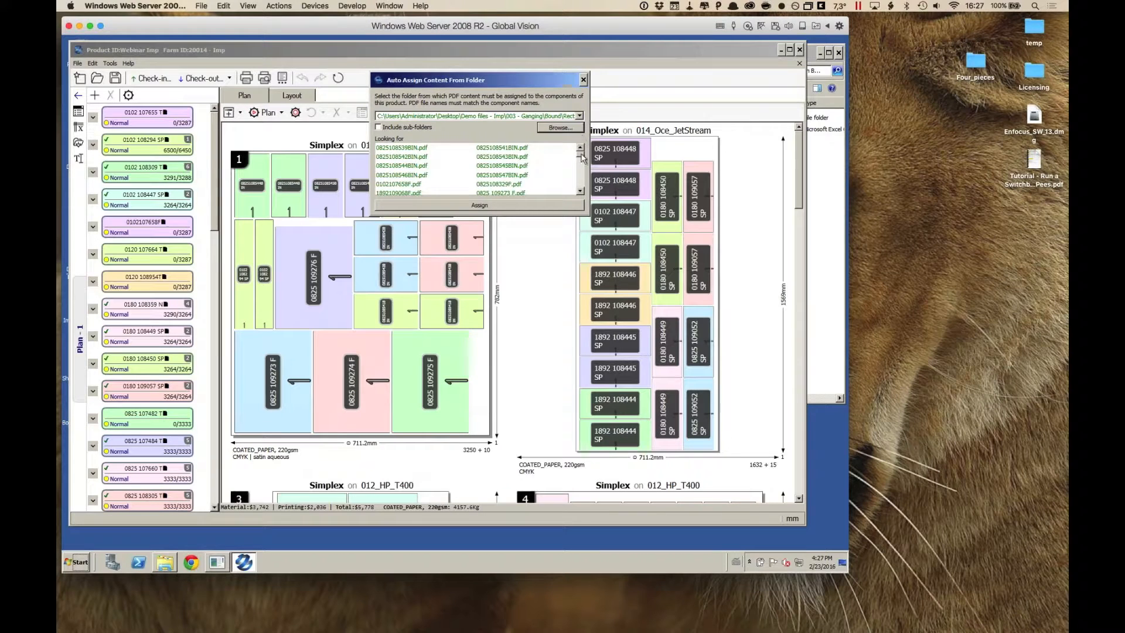
Check the list of matched PDF files and assign them to the product's components
click(580, 157)
mouse_move(582, 160)
mouse_down()
mouse_move(584, 189)
mouse_move(580, 153)
mouse_up()
click(495, 206)
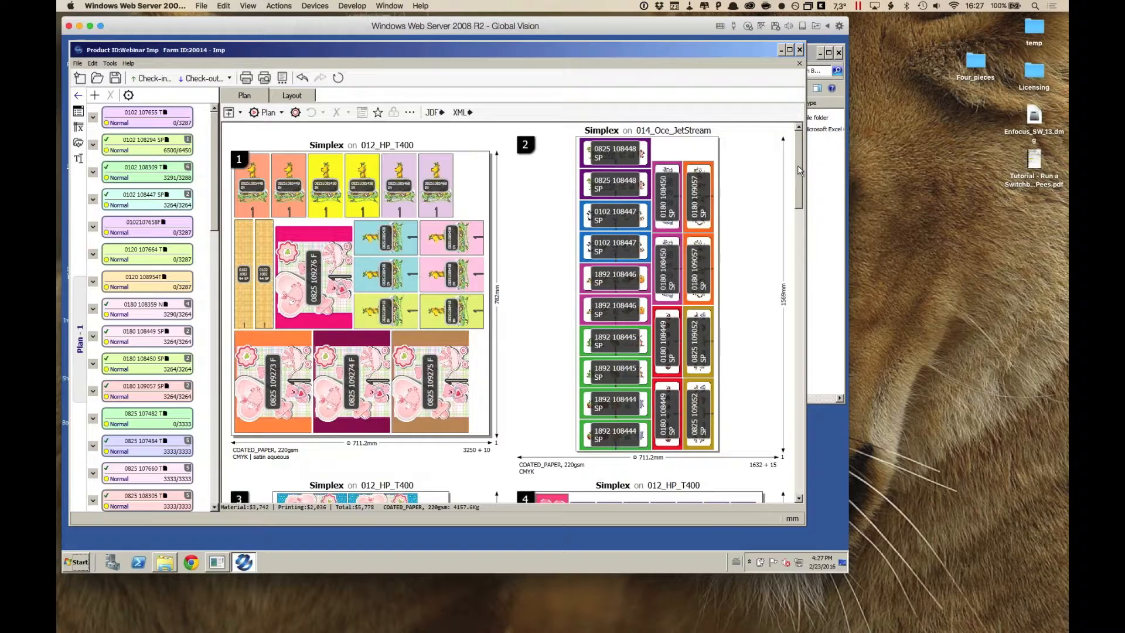
Open the first layout, apply the marks template "DvD - demo 1", and inspect the marks along the sheet's upper edge
drag(799, 170, 794, 148)
double_click(492, 211)
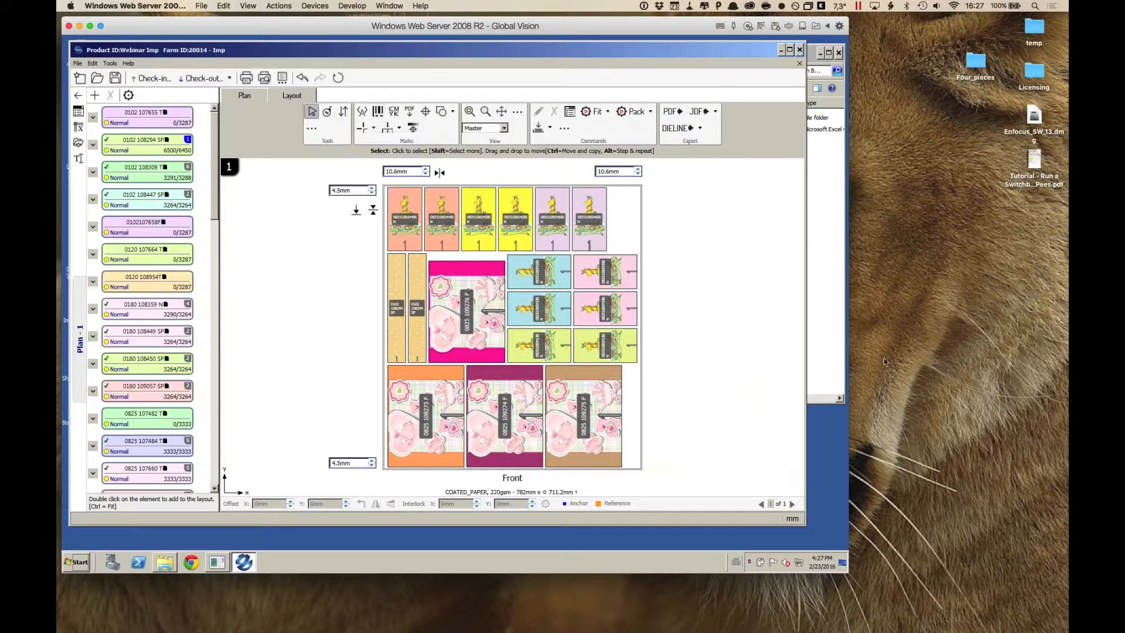
click(413, 129)
scroll(387, 183, up, 3)
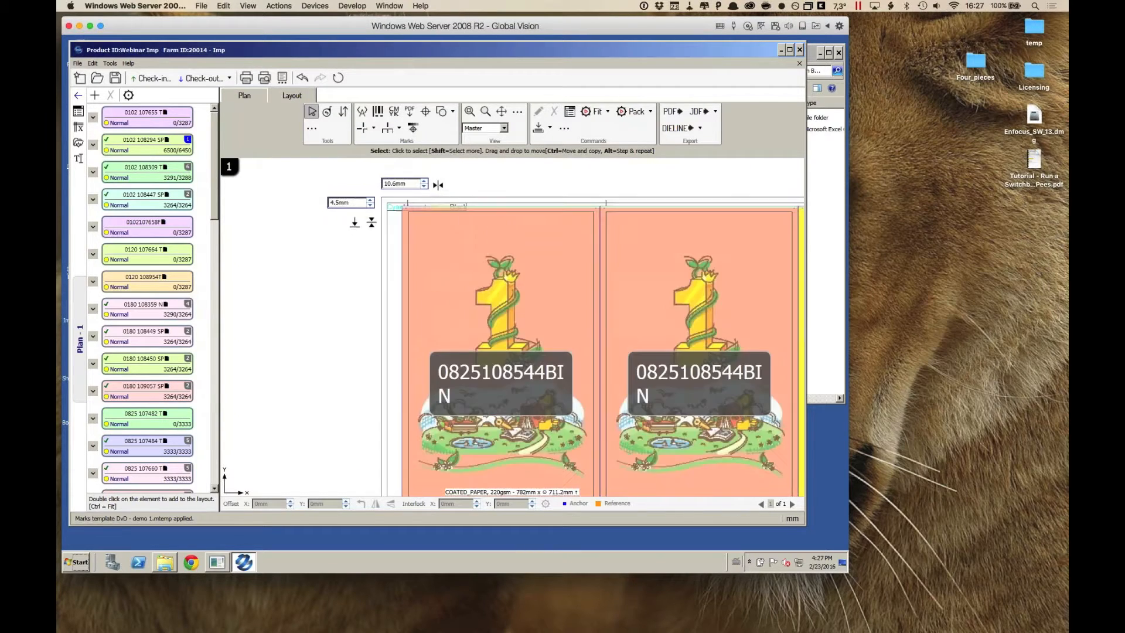
scroll(388, 186, up, 3)
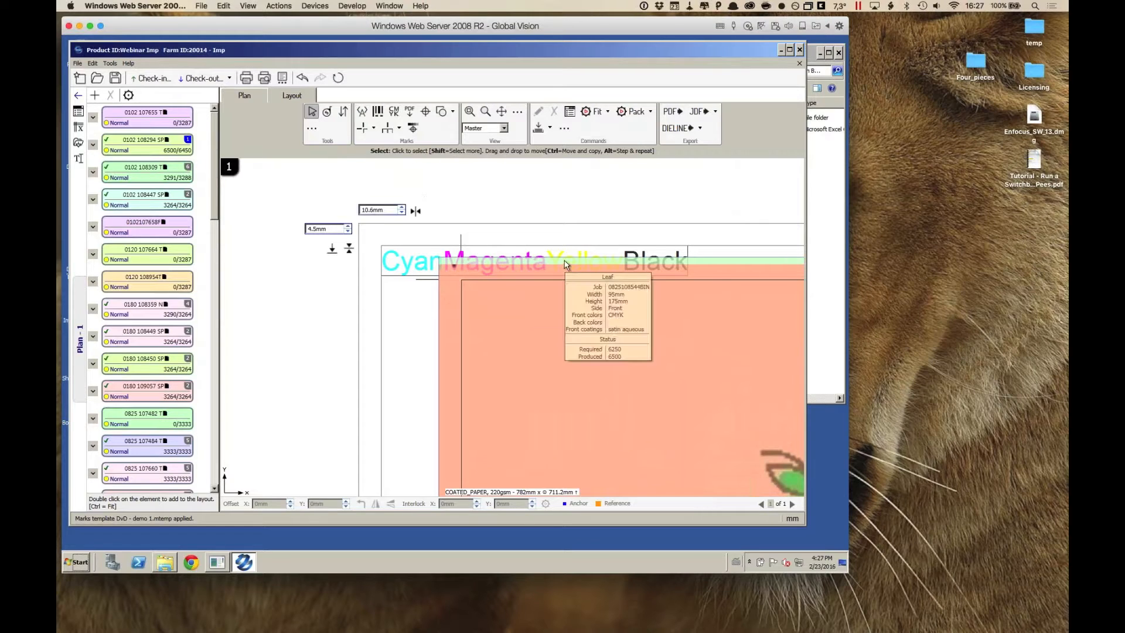
scroll(603, 247, down, 3)
scroll(604, 251, down, 2)
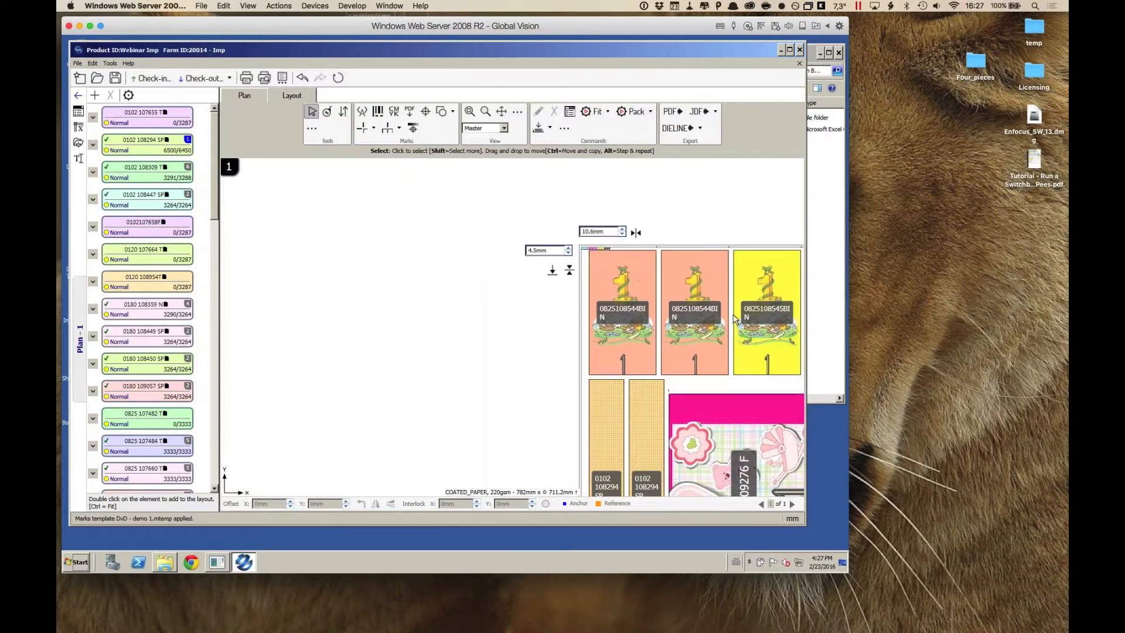
click(501, 113)
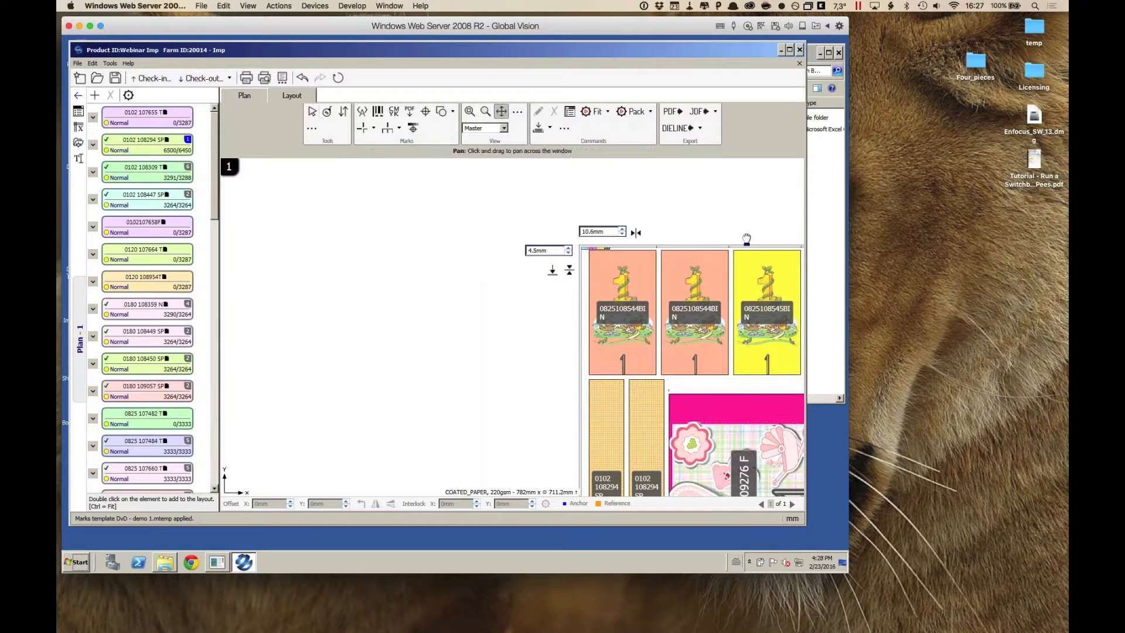
drag(746, 234, 440, 176)
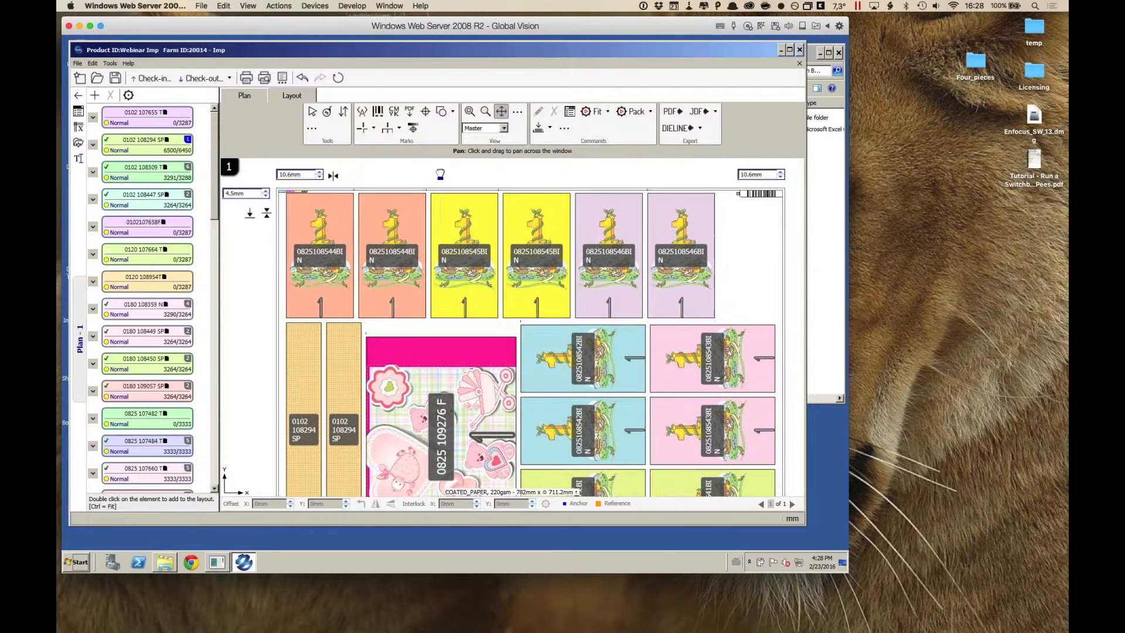
Try a Code 128B barcode mark with the Date variable as its text, and close its settings without placing it
click(378, 111)
drag(288, 59, 296, 104)
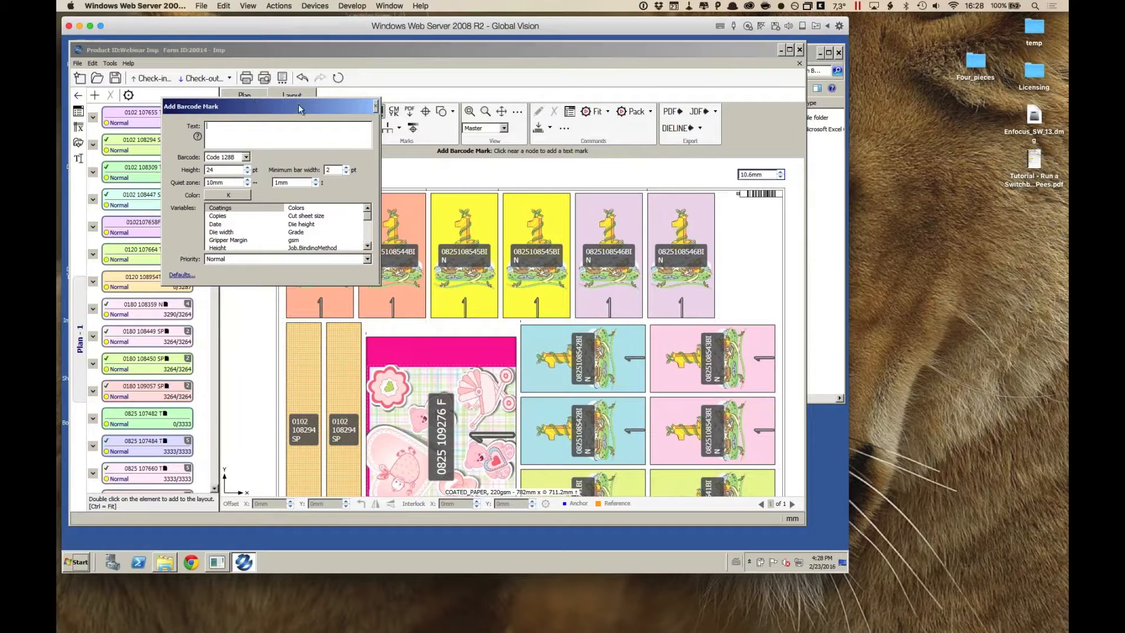
drag(297, 104, 305, 104)
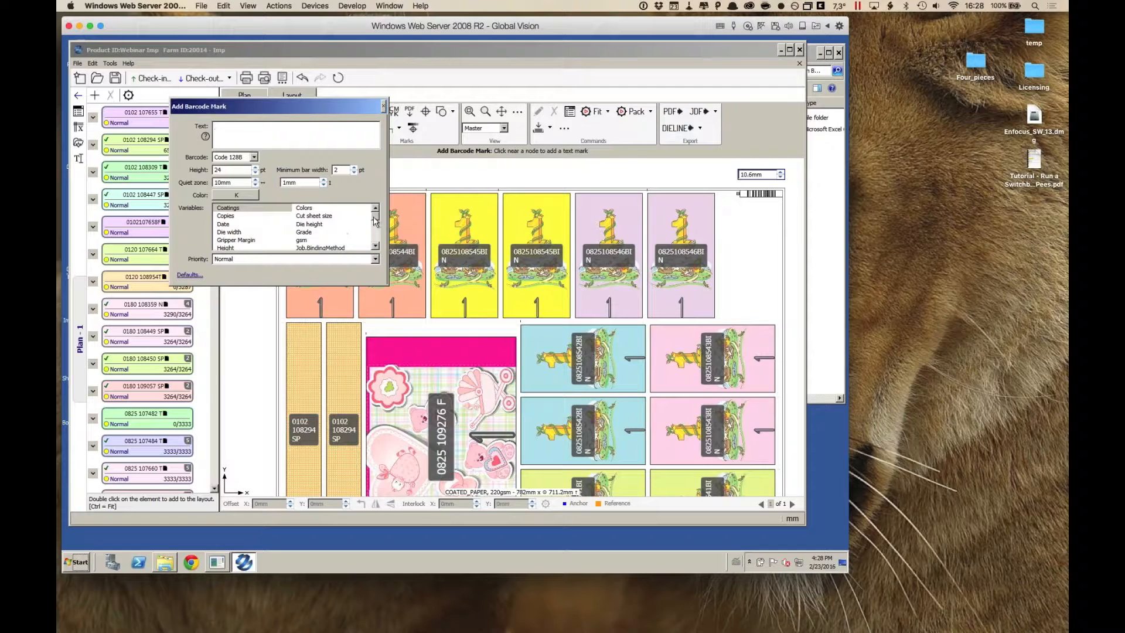
drag(376, 215, 376, 214)
click(235, 226)
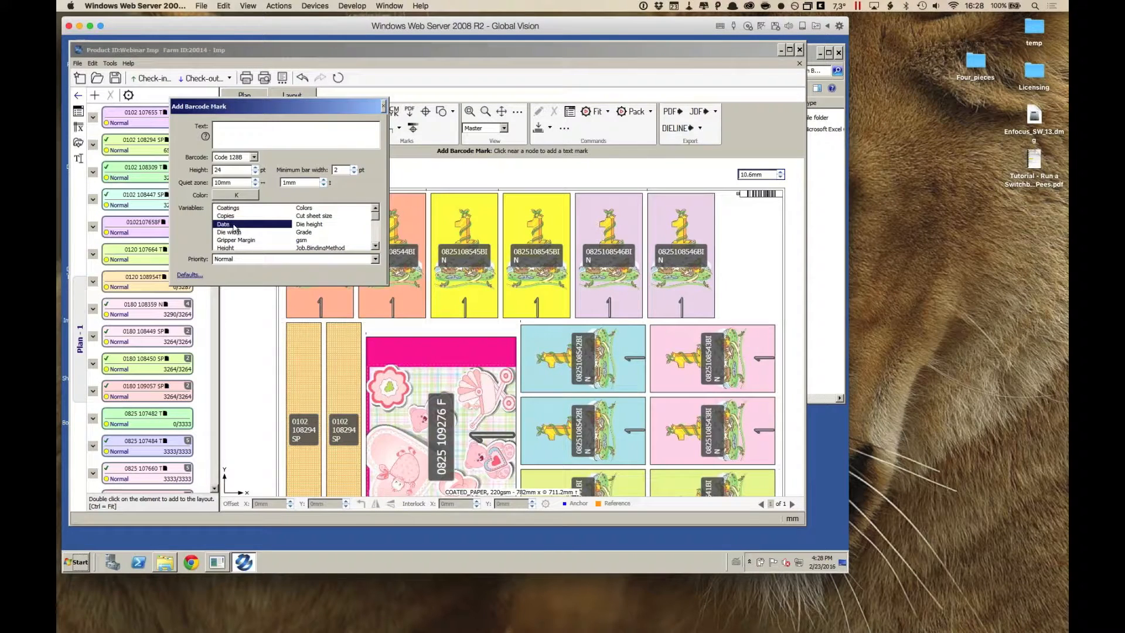
double_click(235, 226)
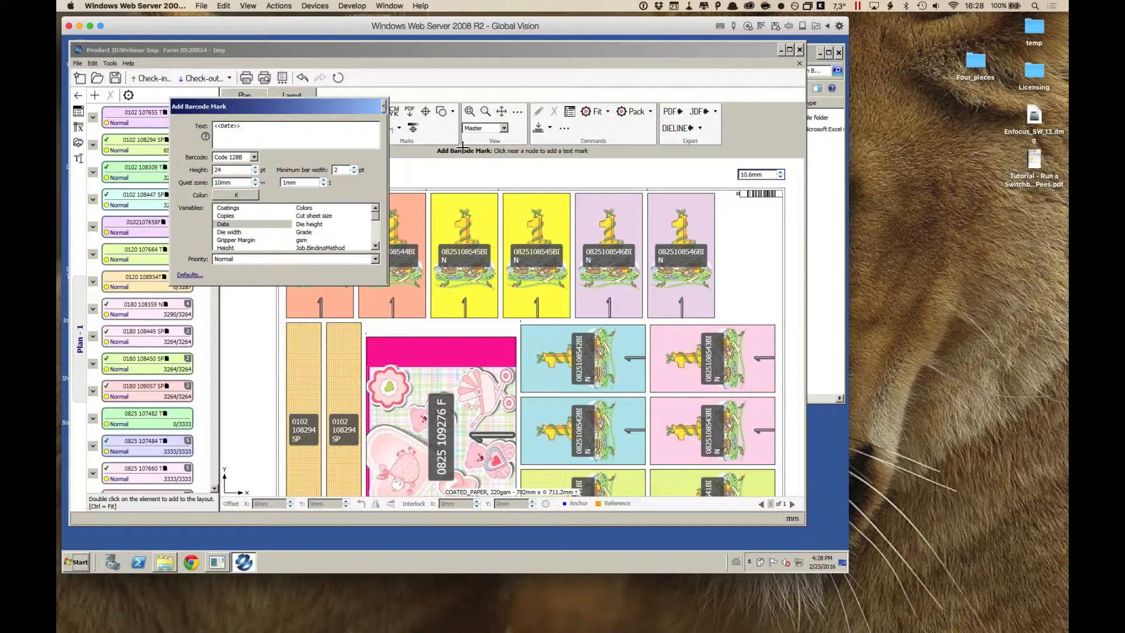
click(384, 106)
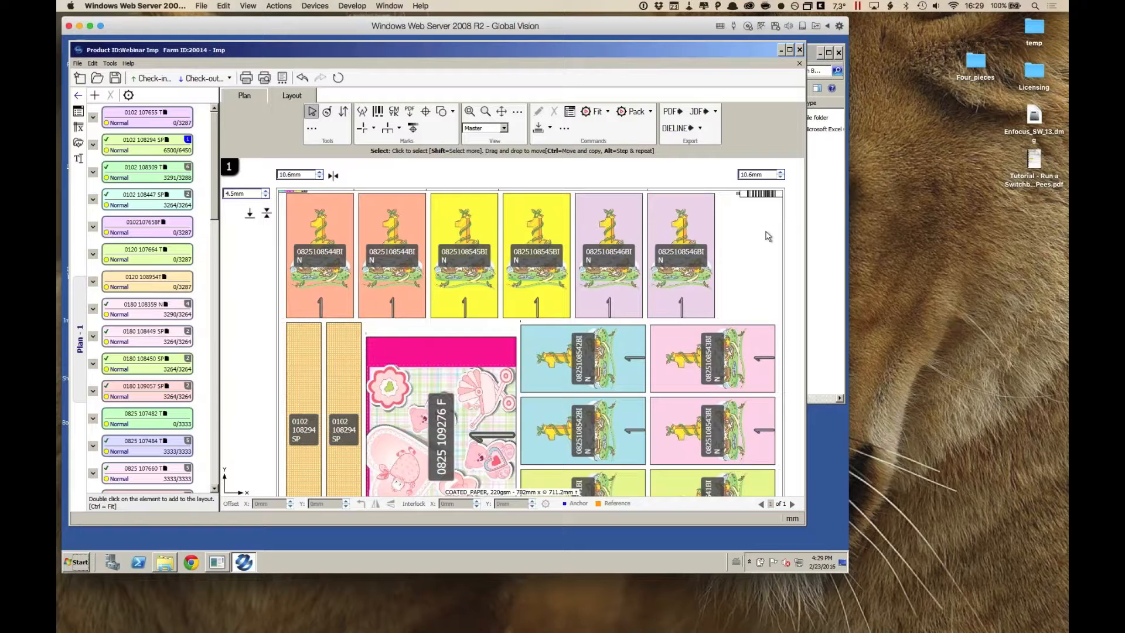
mouse_move(540, 242)
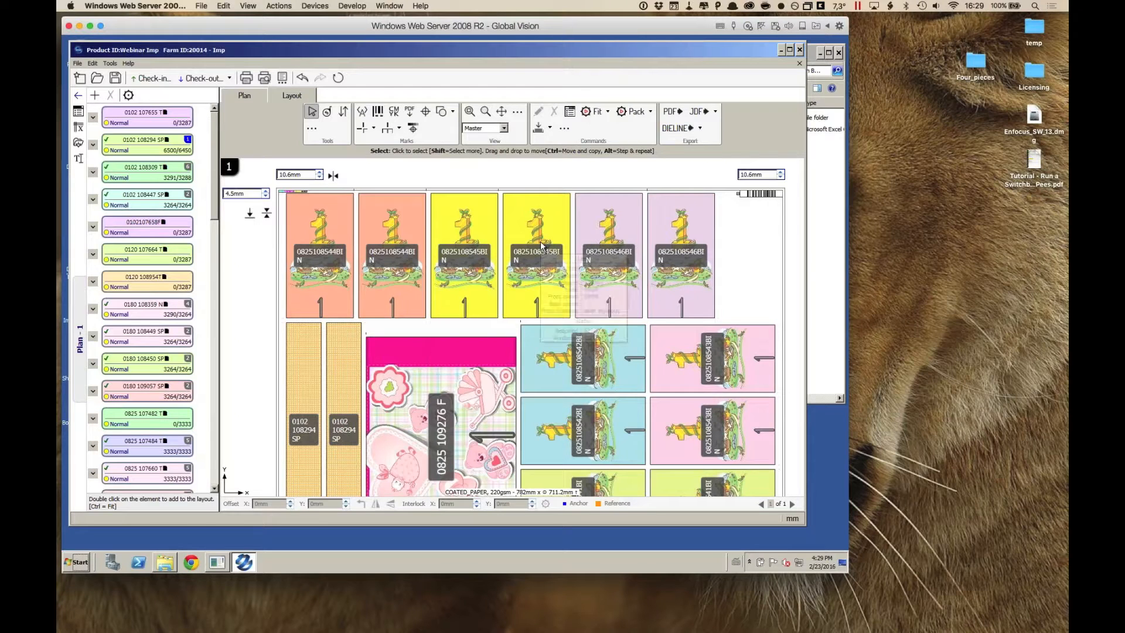
mouse_move(696, 256)
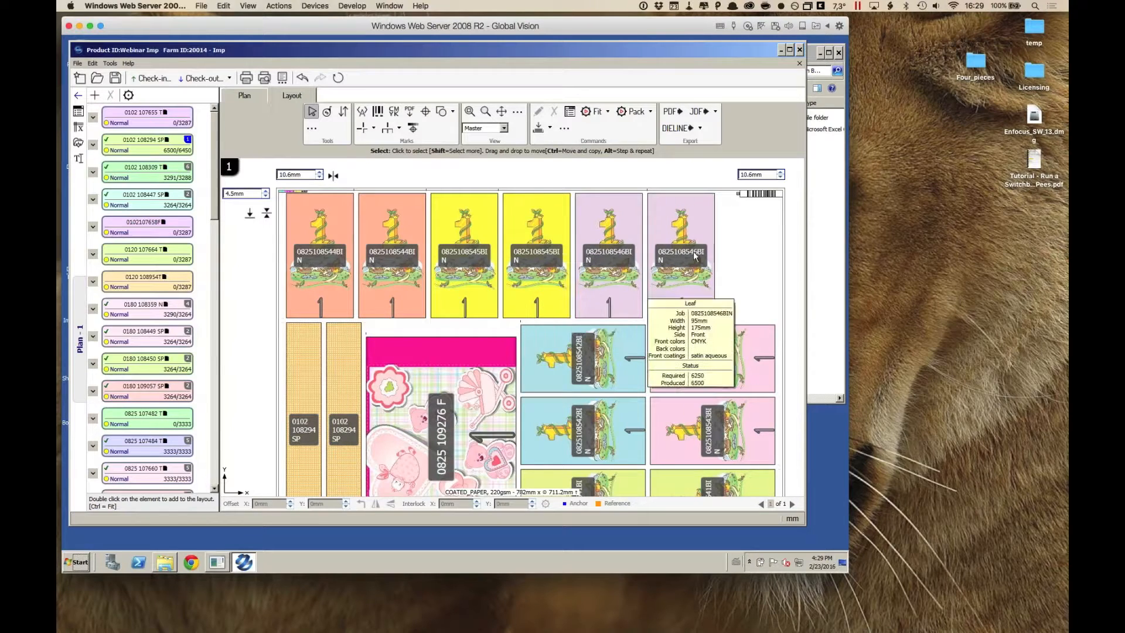
right_click(688, 227)
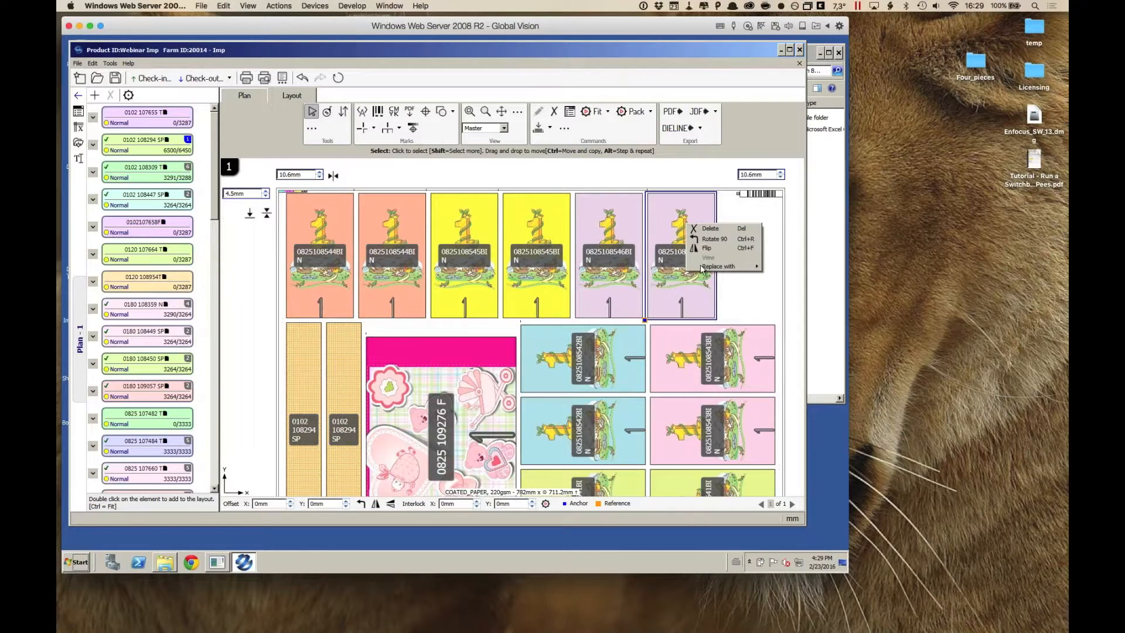
click(706, 240)
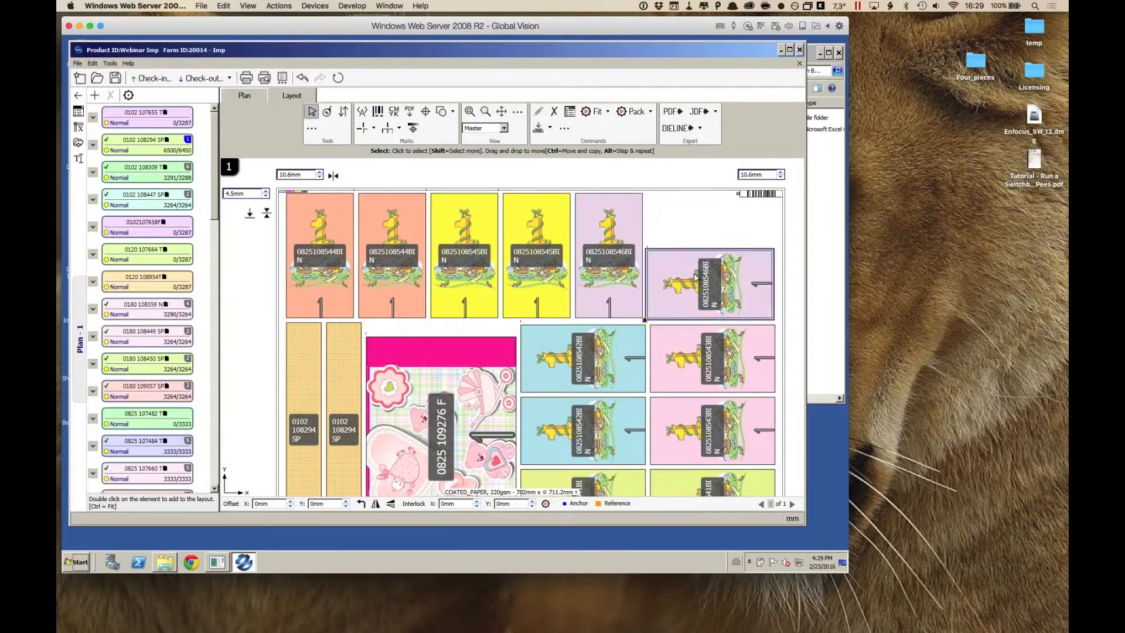
mouse_move(684, 319)
click(344, 111)
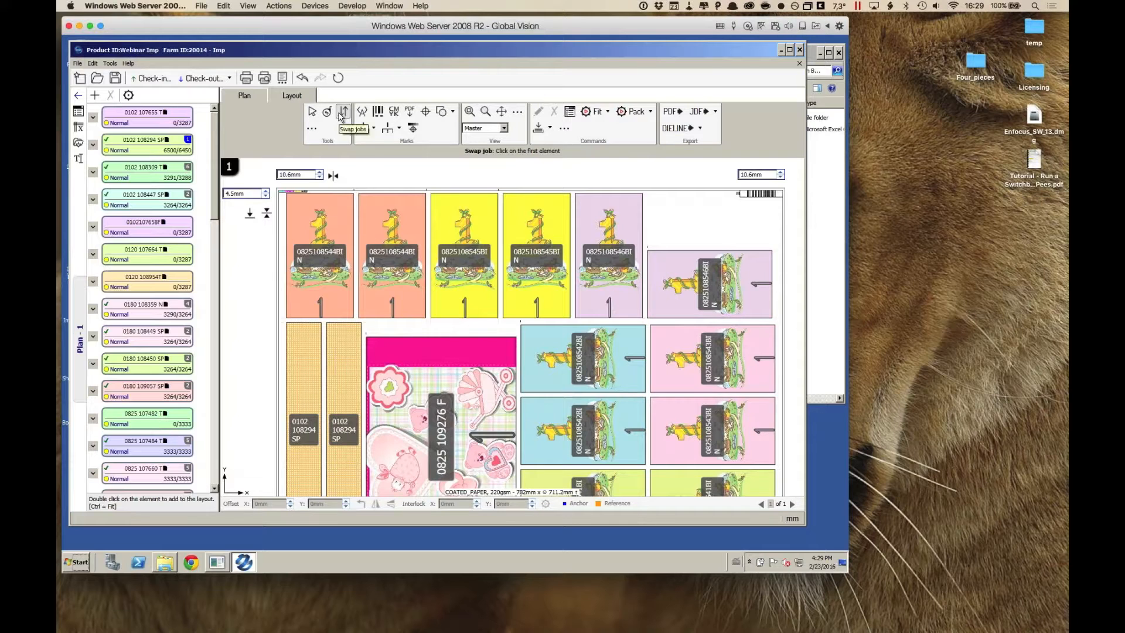
click(342, 219)
click(481, 230)
click(403, 248)
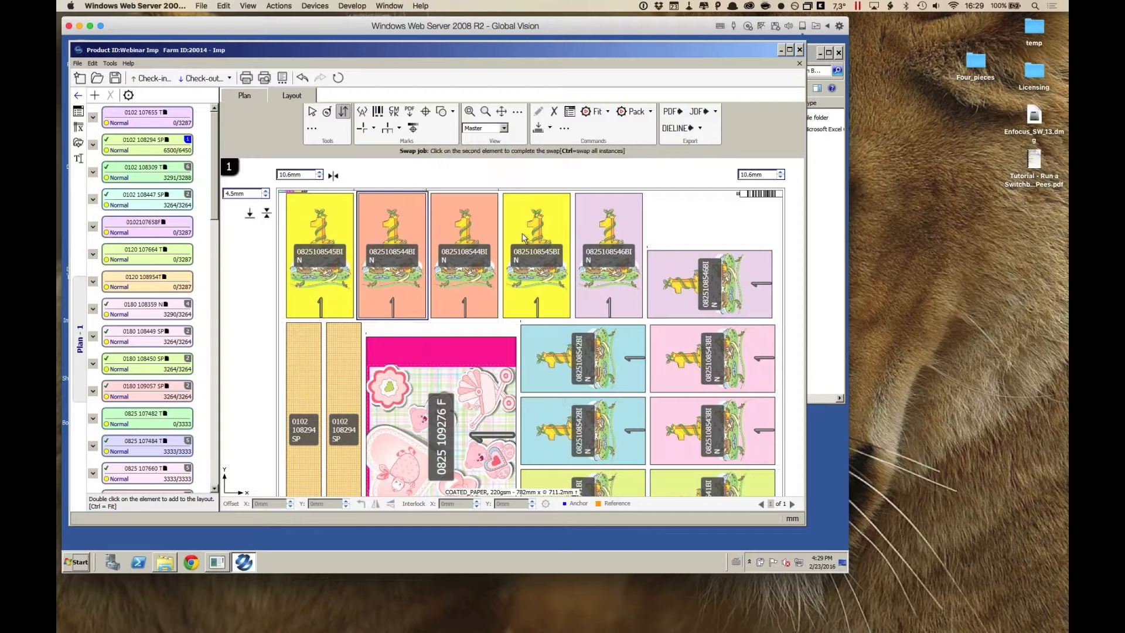
click(524, 239)
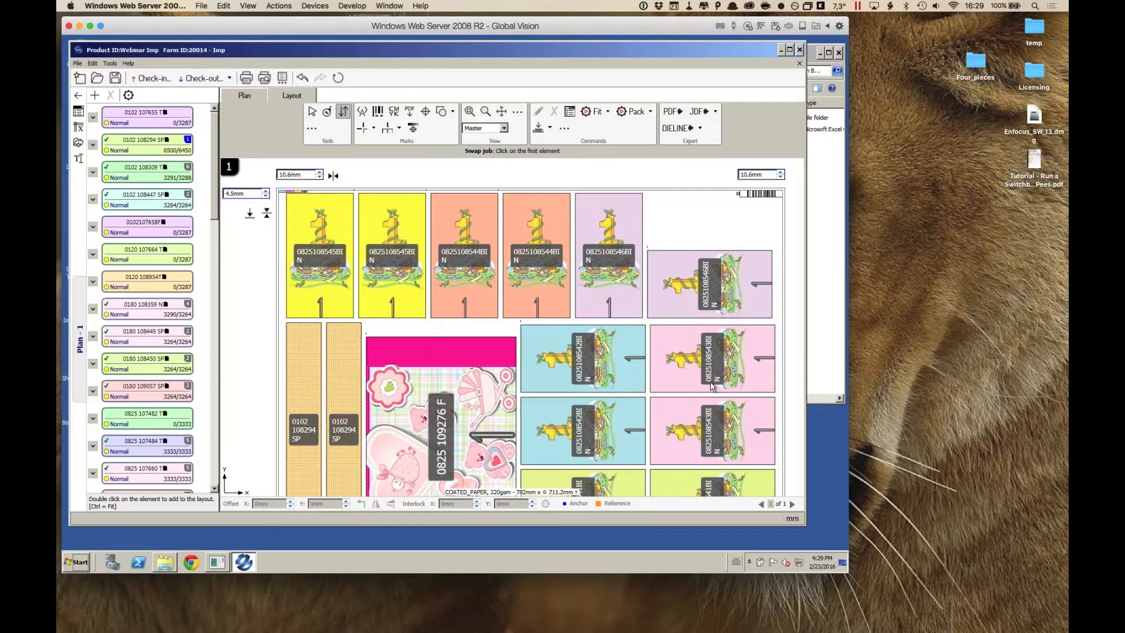
click(665, 376)
click(631, 381)
click(661, 423)
click(606, 428)
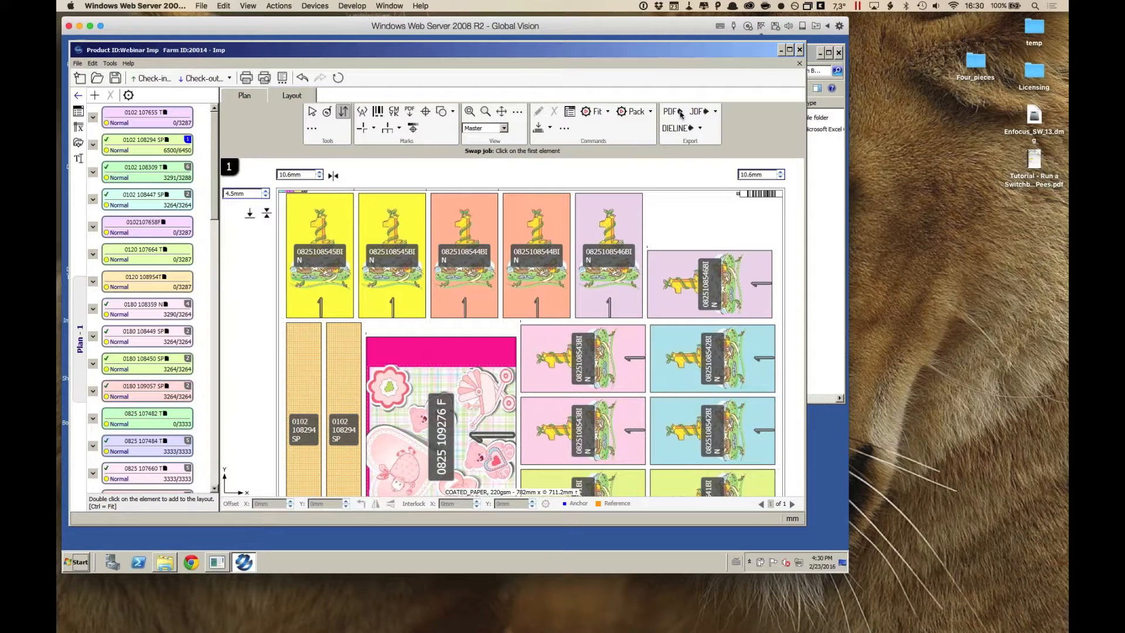
click(714, 112)
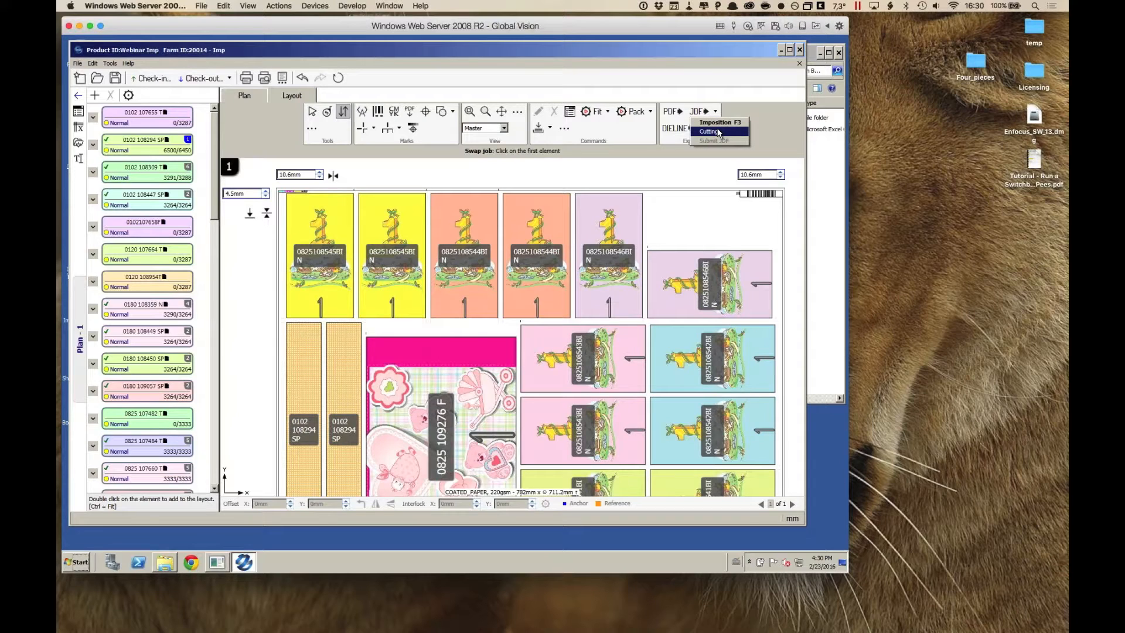
click(721, 99)
click(700, 128)
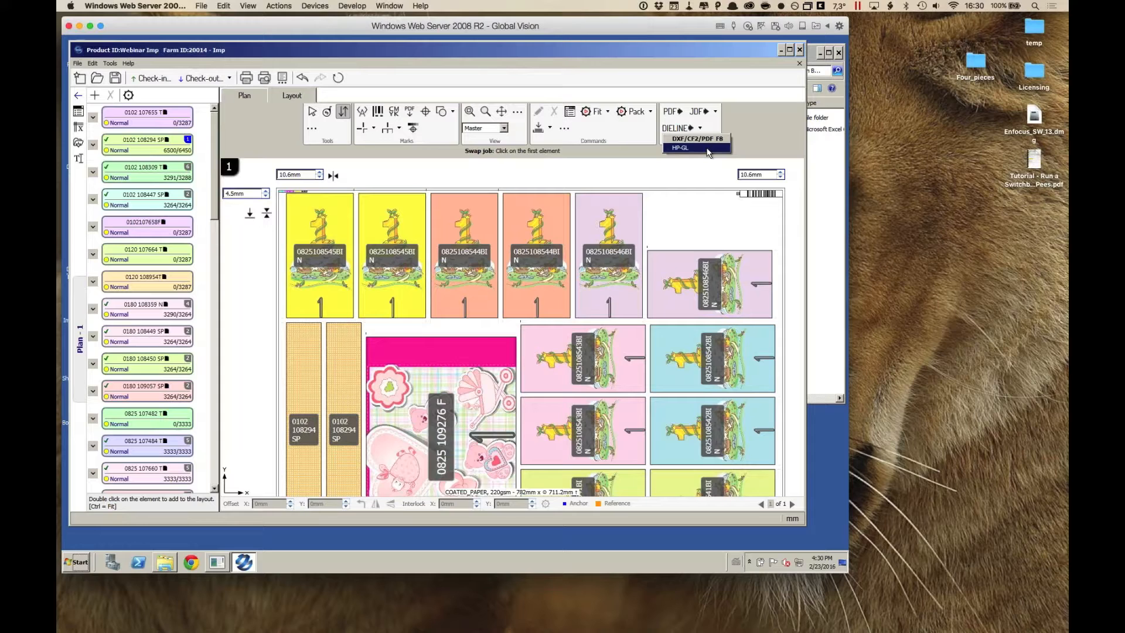
click(722, 93)
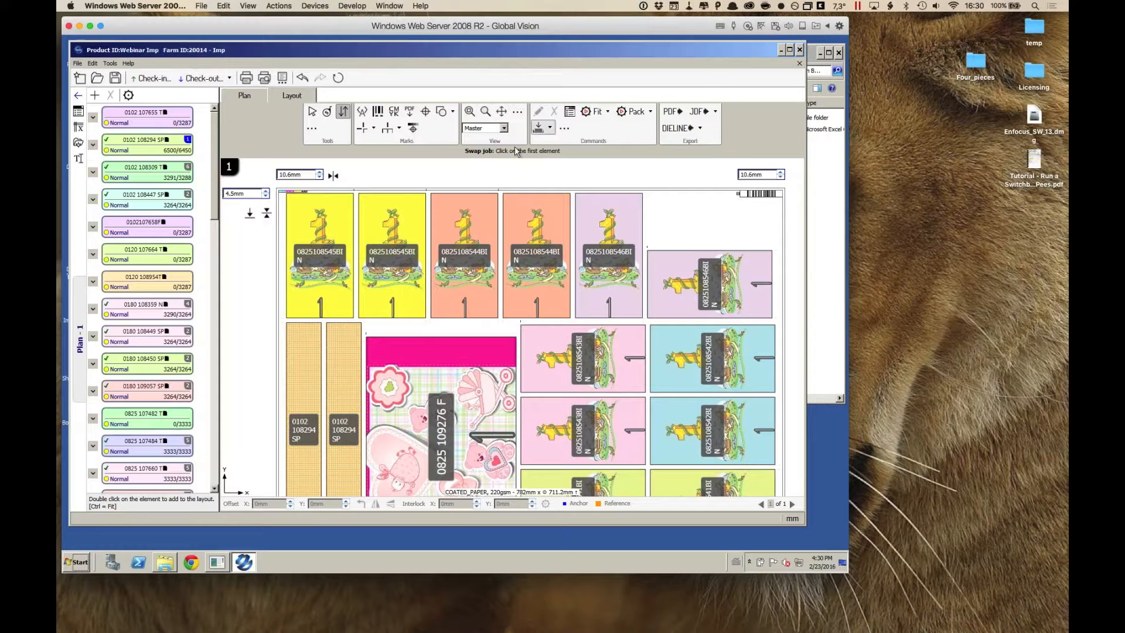
mouse_move(414, 215)
mouse_move(545, 219)
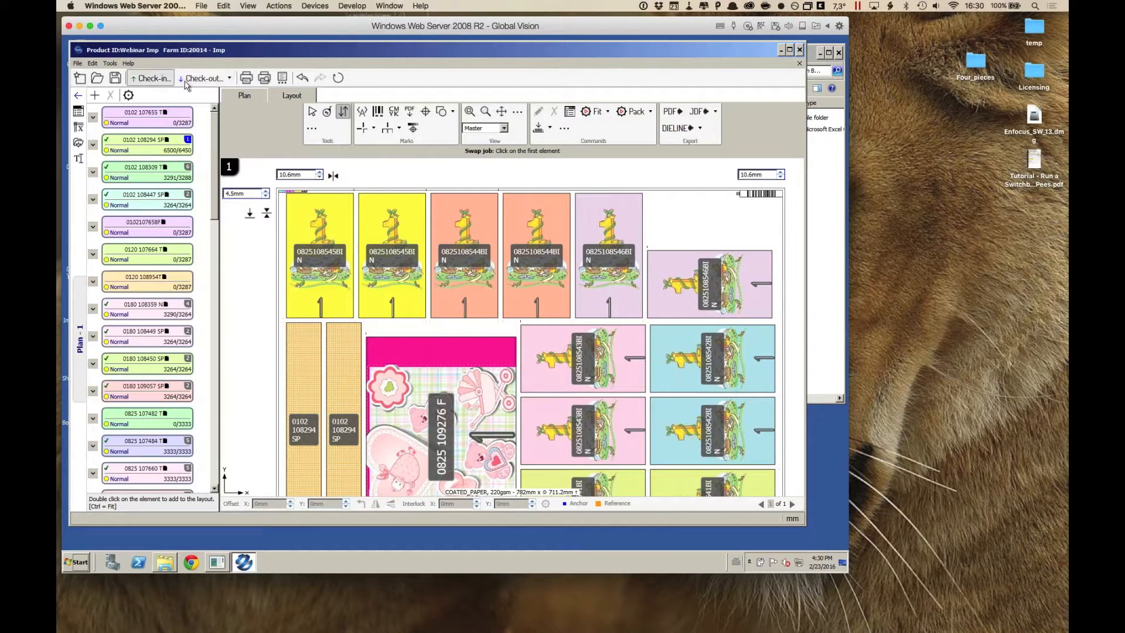
mouse_move(196, 125)
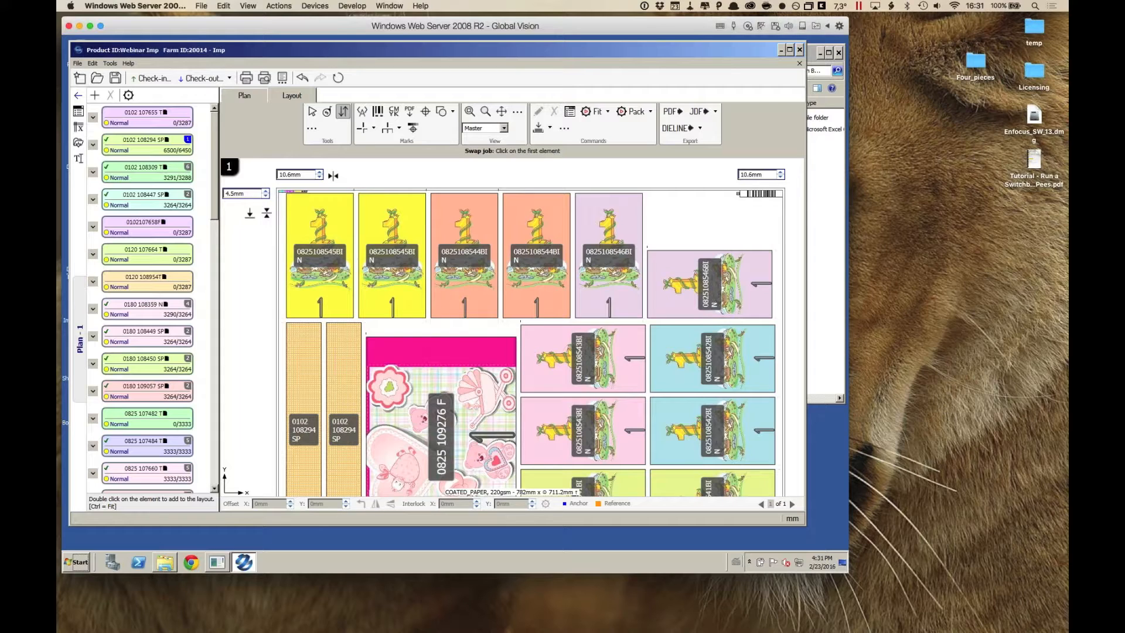
Close the Webinar Imp product and discard its changes instead of checking it in
click(800, 66)
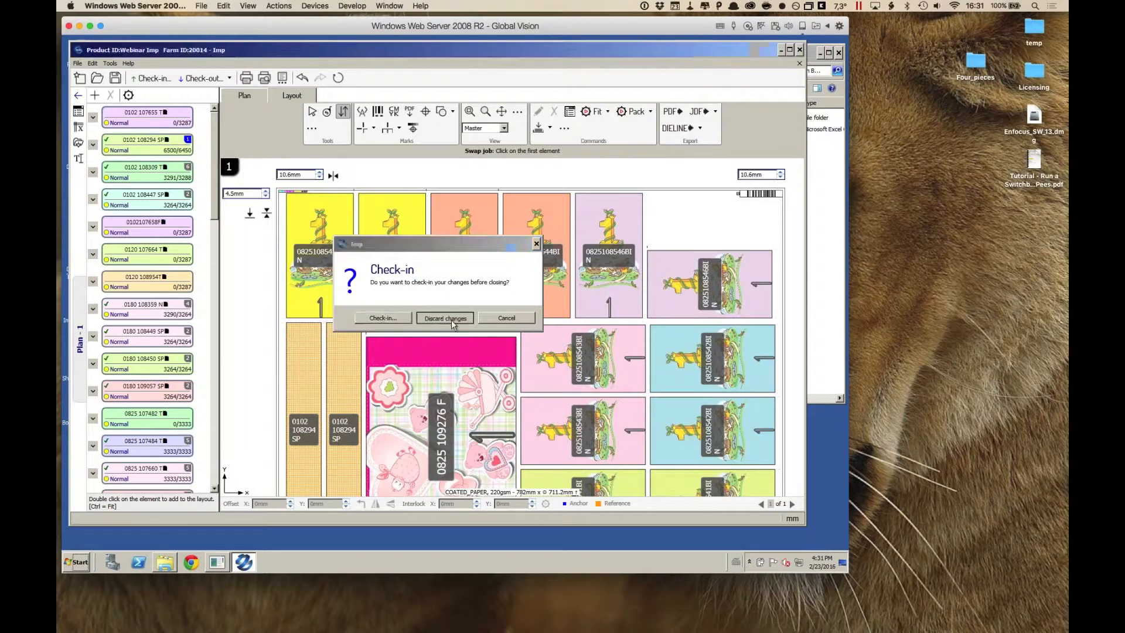
click(445, 318)
Switch to the file explorer and go to the "Bound and unbound" folder inside "001 - Bound jobs" of the Imp demo files
click(817, 213)
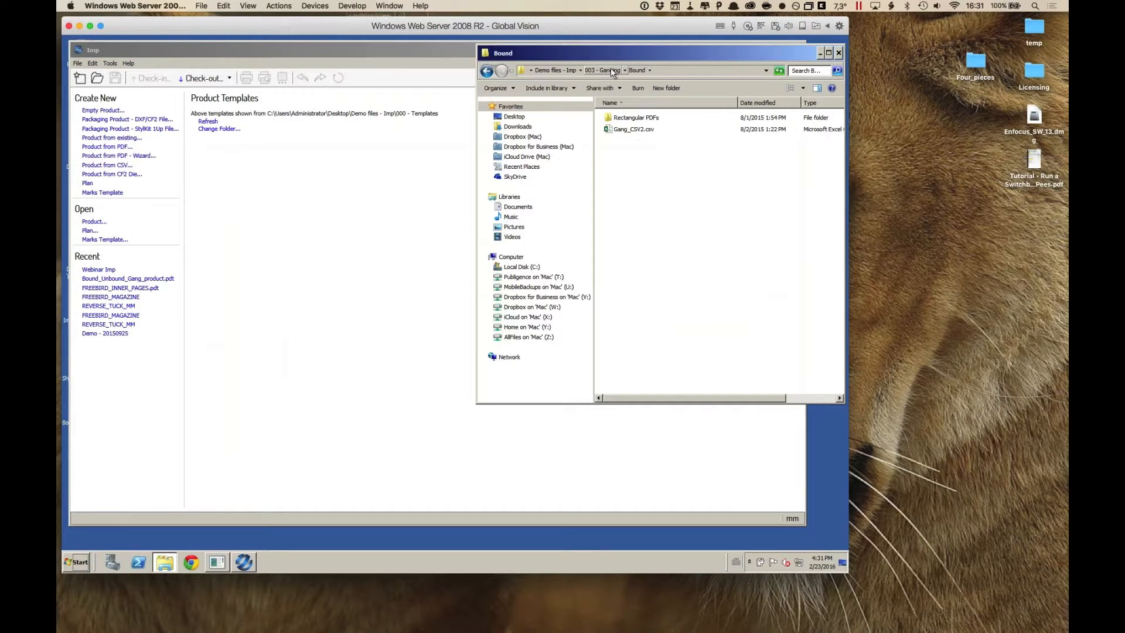
click(556, 71)
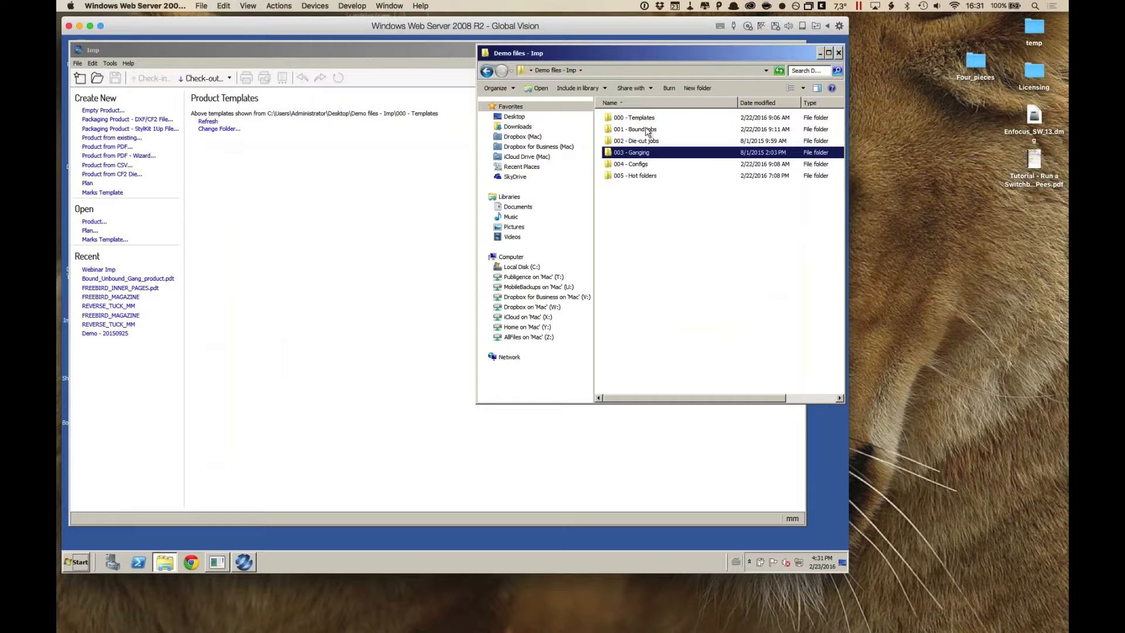
double_click(647, 130)
double_click(645, 119)
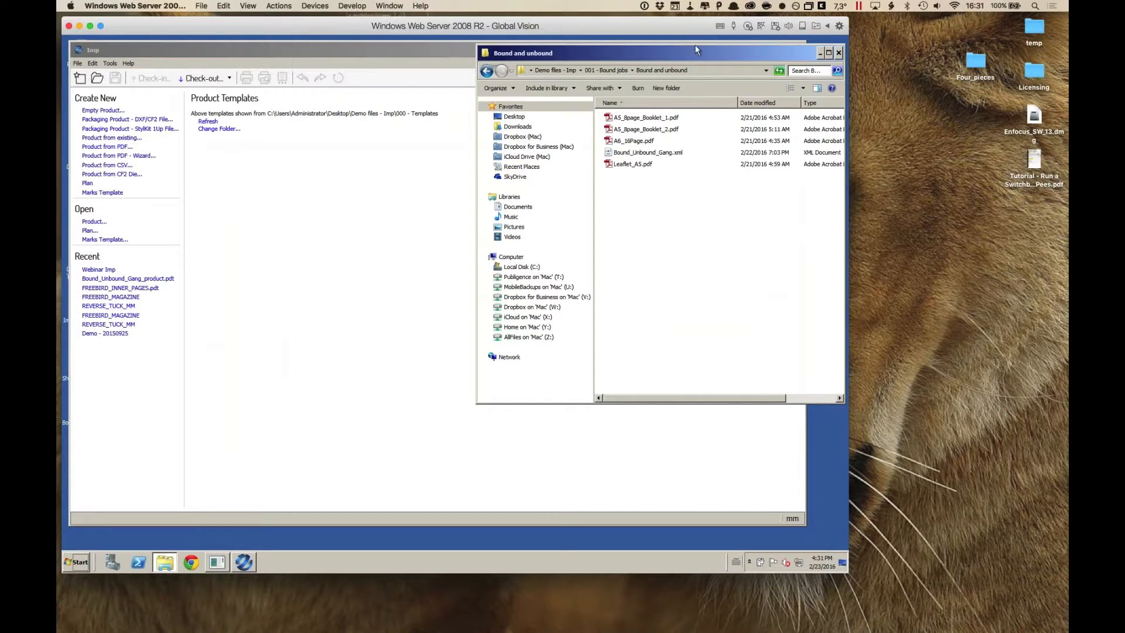
drag(687, 53, 689, 70)
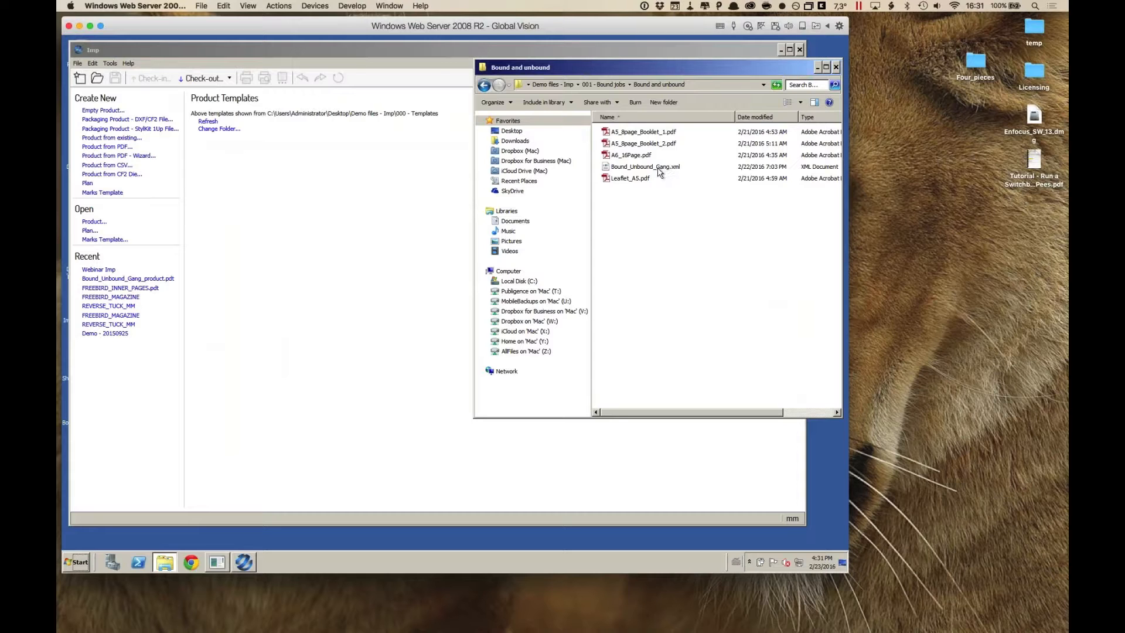
Open Bound_Unbound_Gang.xml in the browser, examine its bound and unbound component definitions, and close it
click(635, 169)
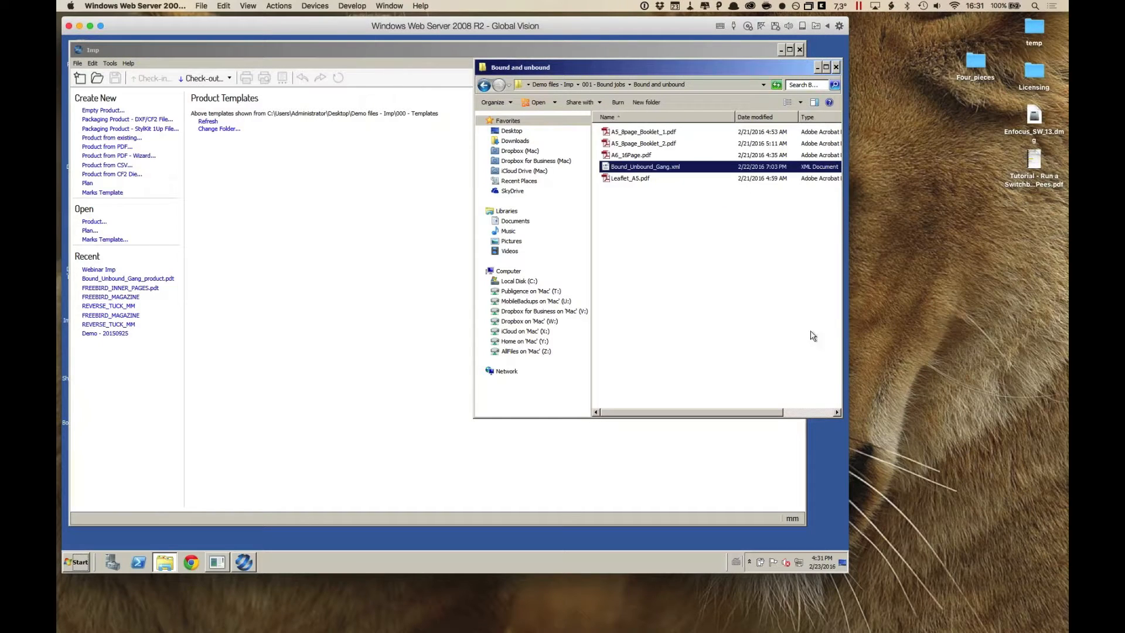
double_click(609, 168)
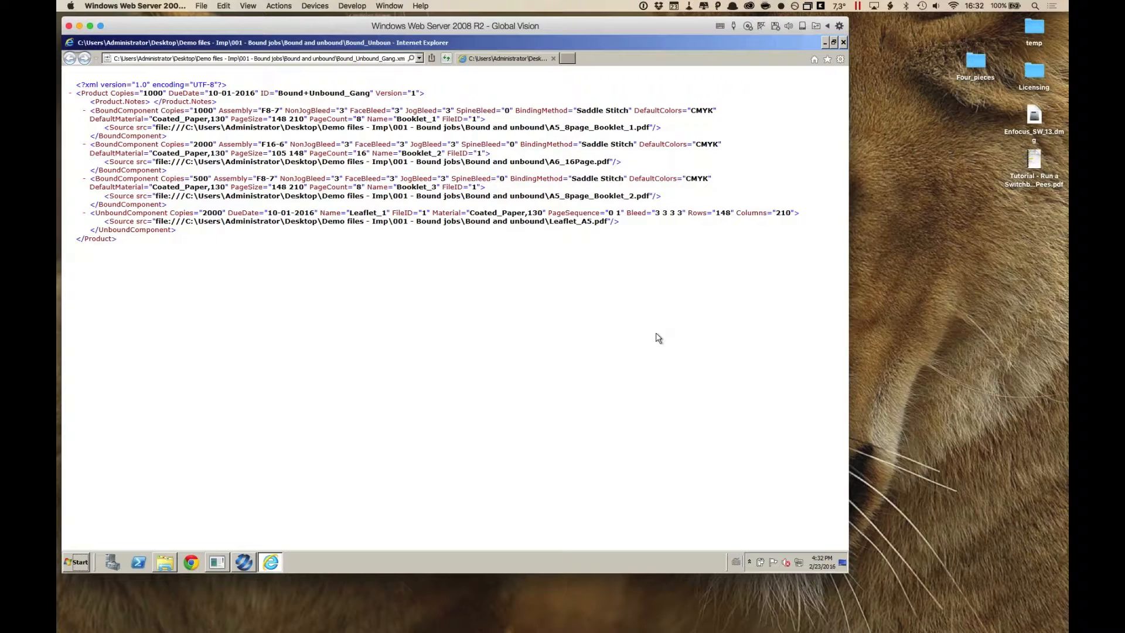
click(844, 43)
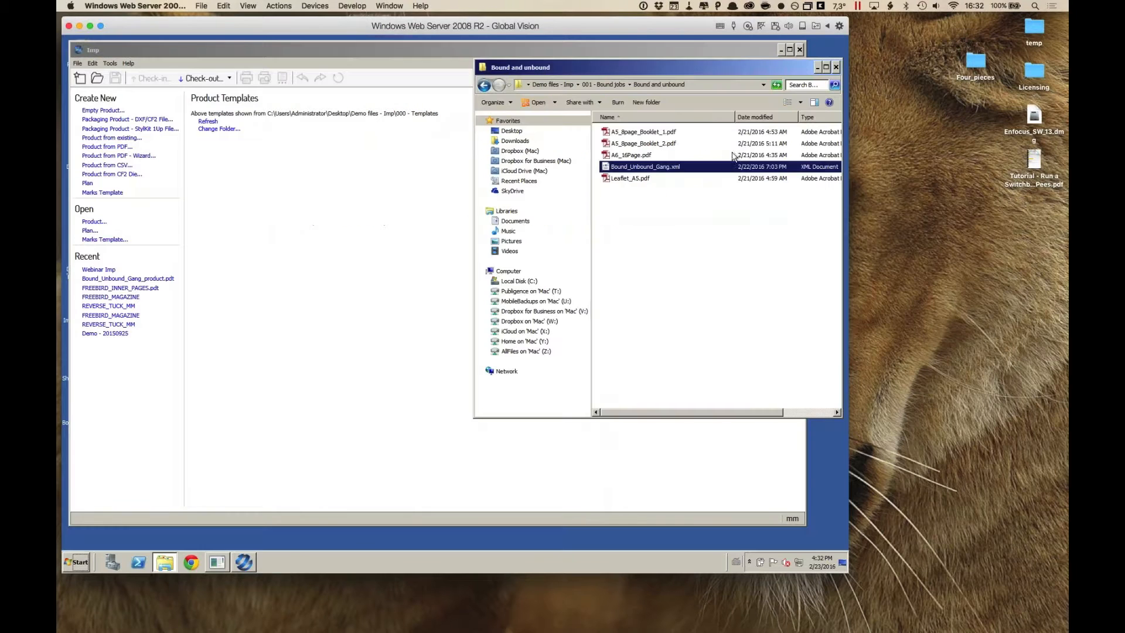
Switch back to Imp and import a product from the XML file Bound_Unbound_Gang.xml
click(298, 191)
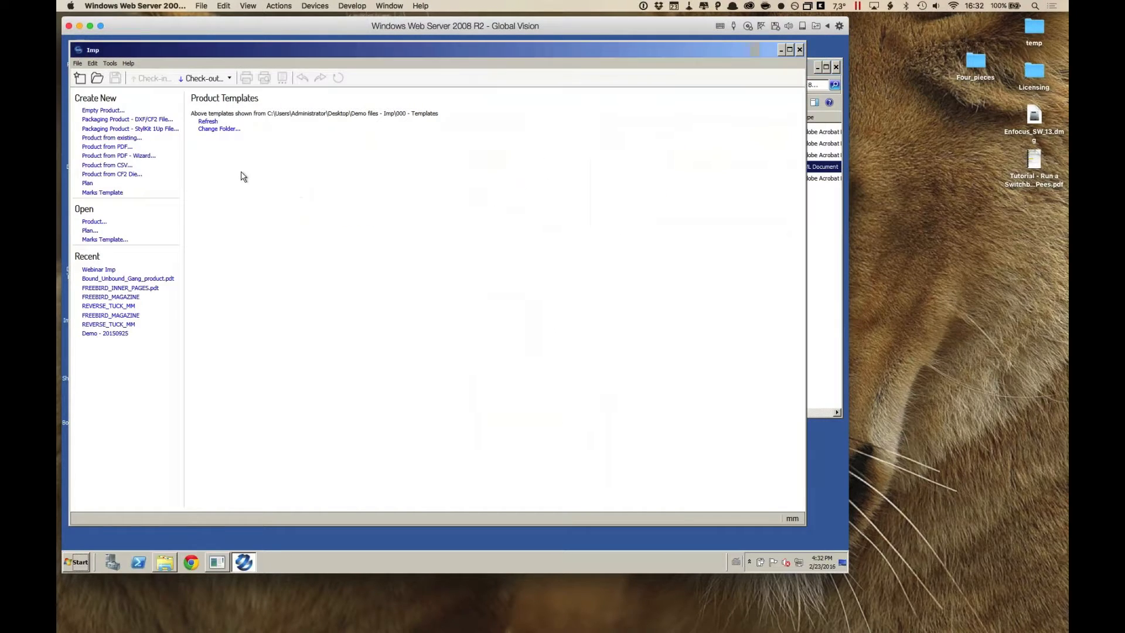
click(78, 64)
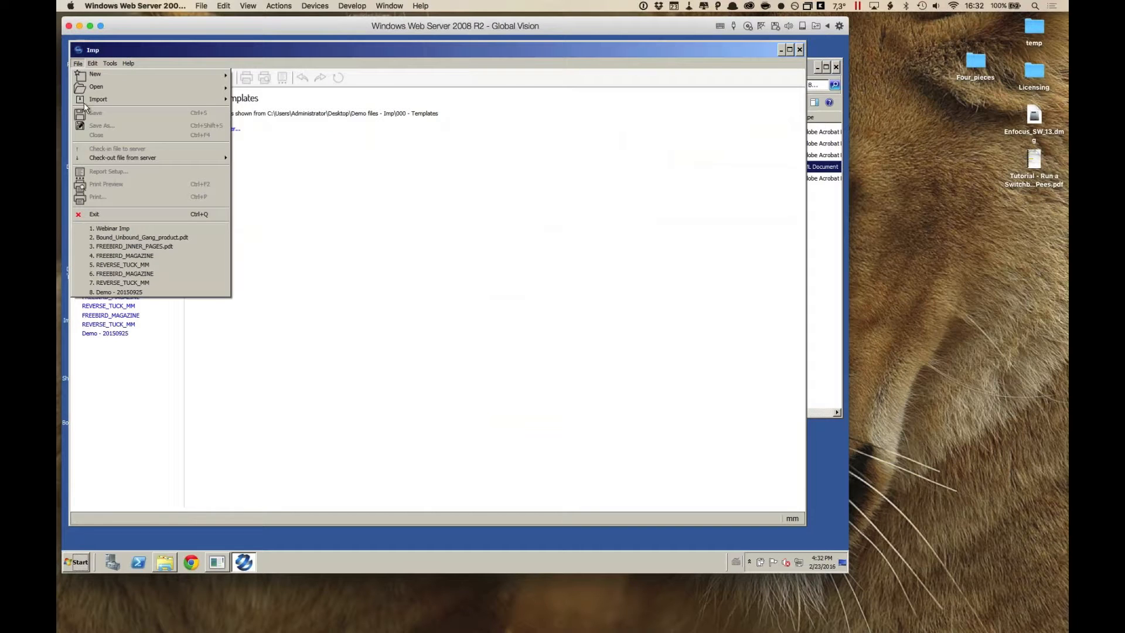
mouse_move(151, 105)
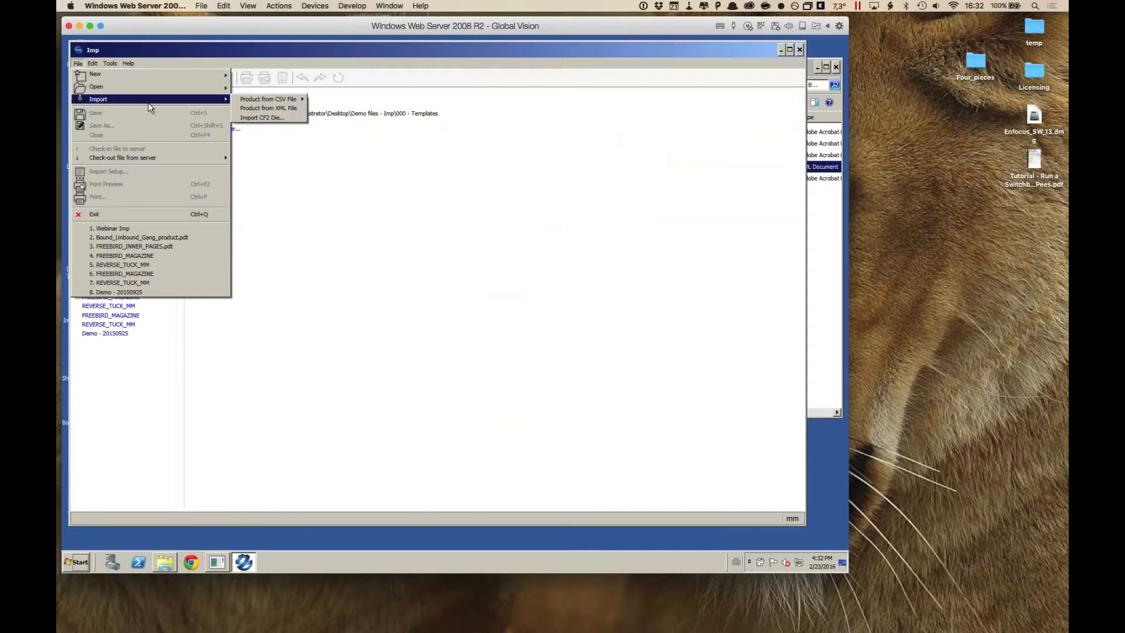
click(286, 109)
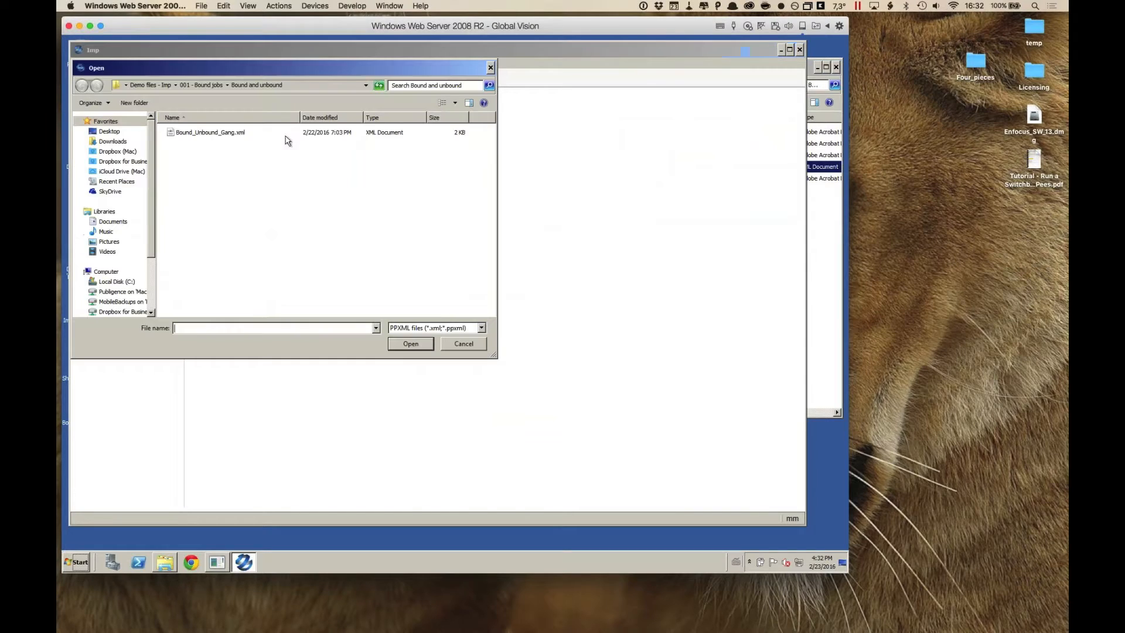
click(229, 138)
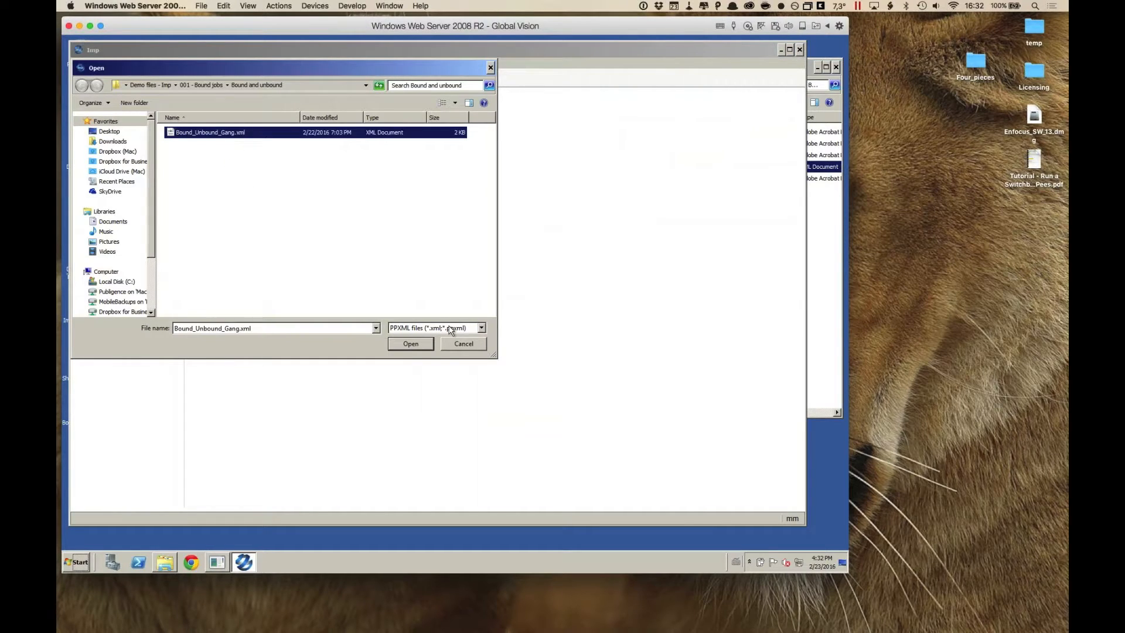
click(411, 344)
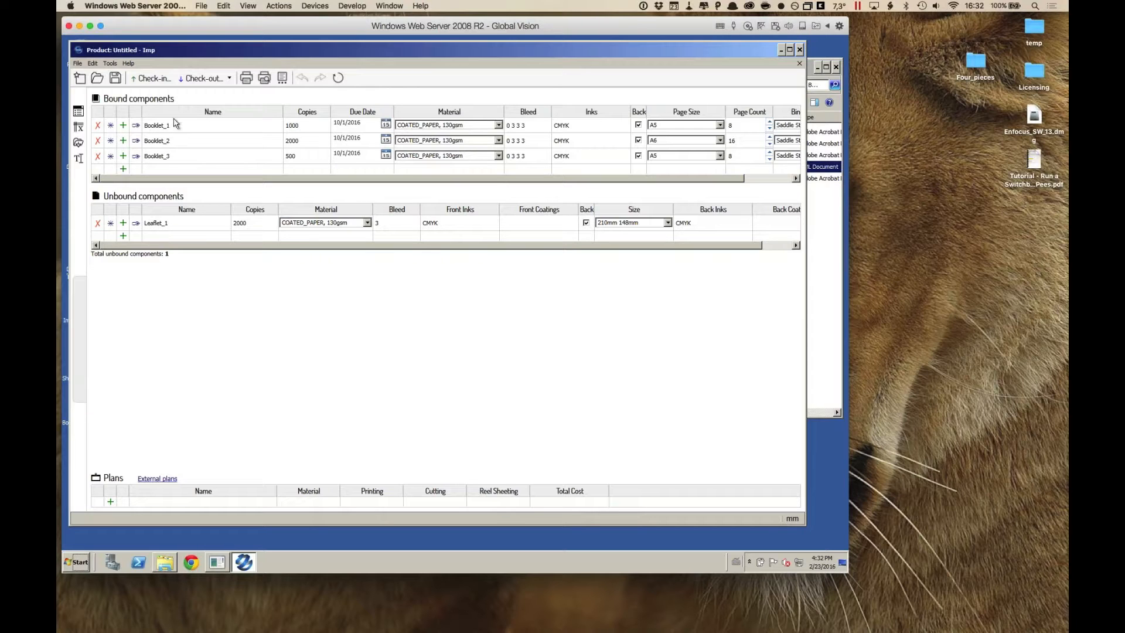
Inspect the signature of Booklet_3 and the front and back artwork of Leaflet_1, returning to the product overview
click(136, 157)
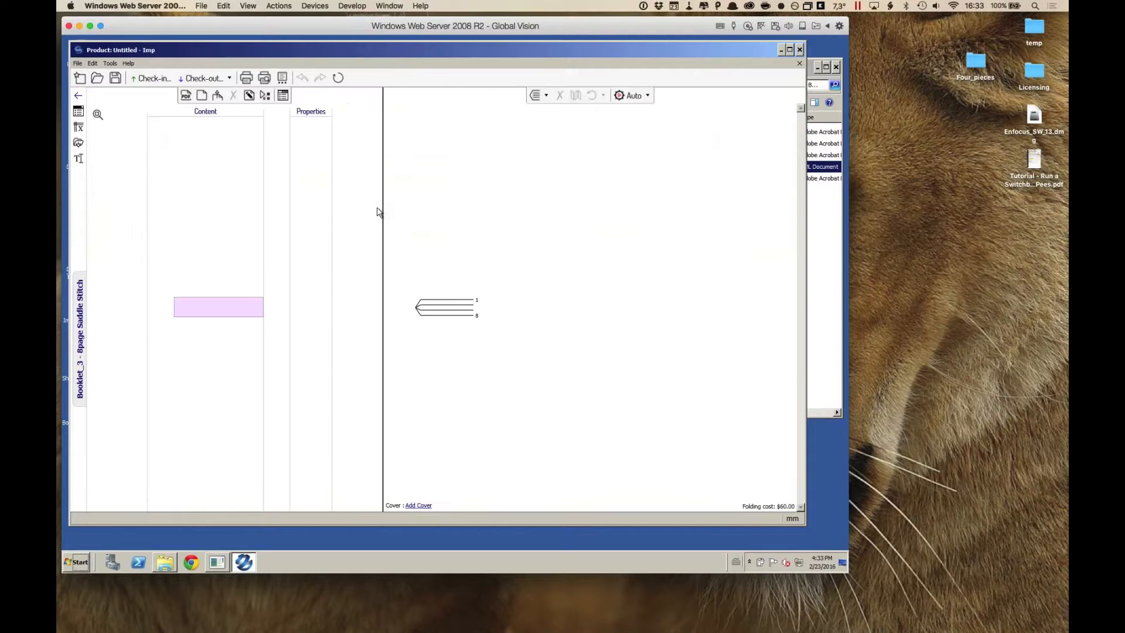
click(78, 96)
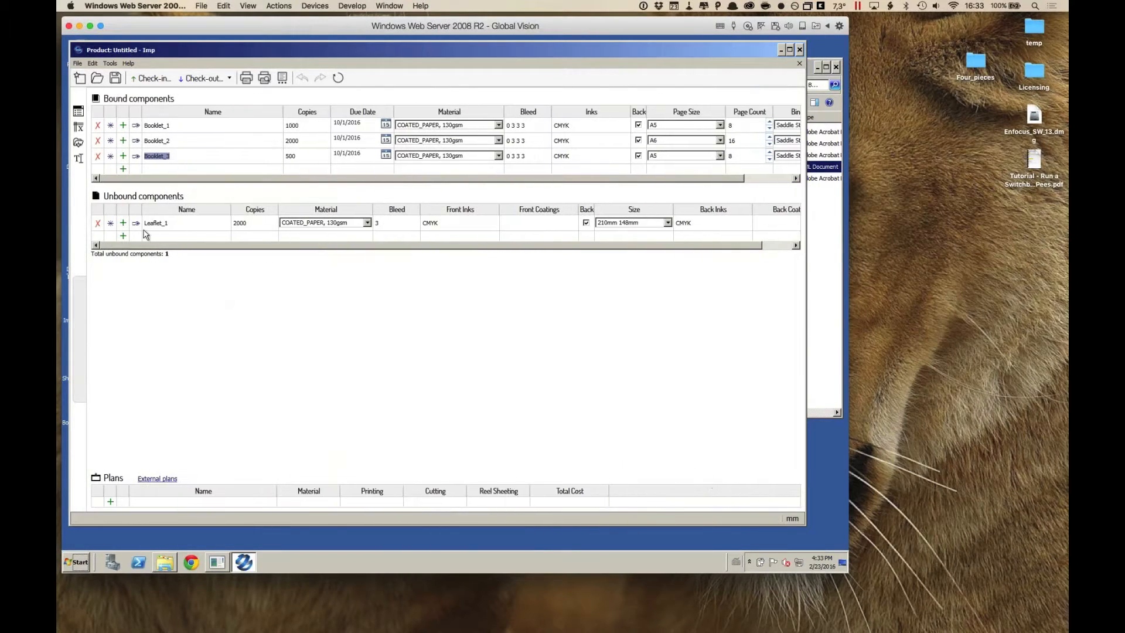
click(136, 223)
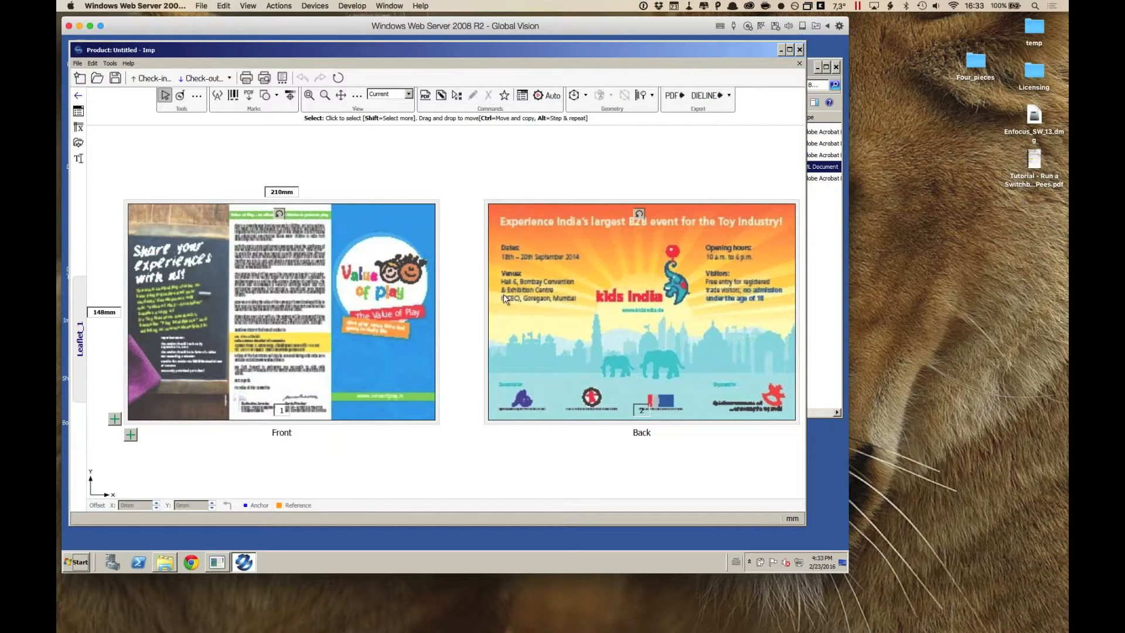
click(78, 96)
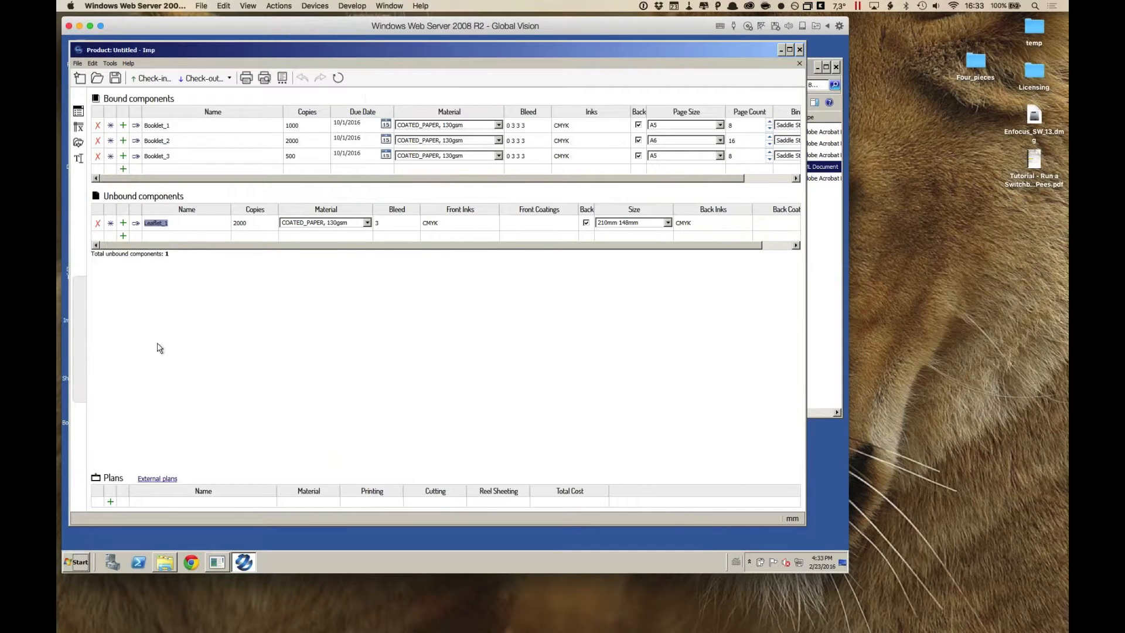
Create a new plan, add all bound and unbound components to it, and expand Booklet_3 and Leaflet_1
click(111, 503)
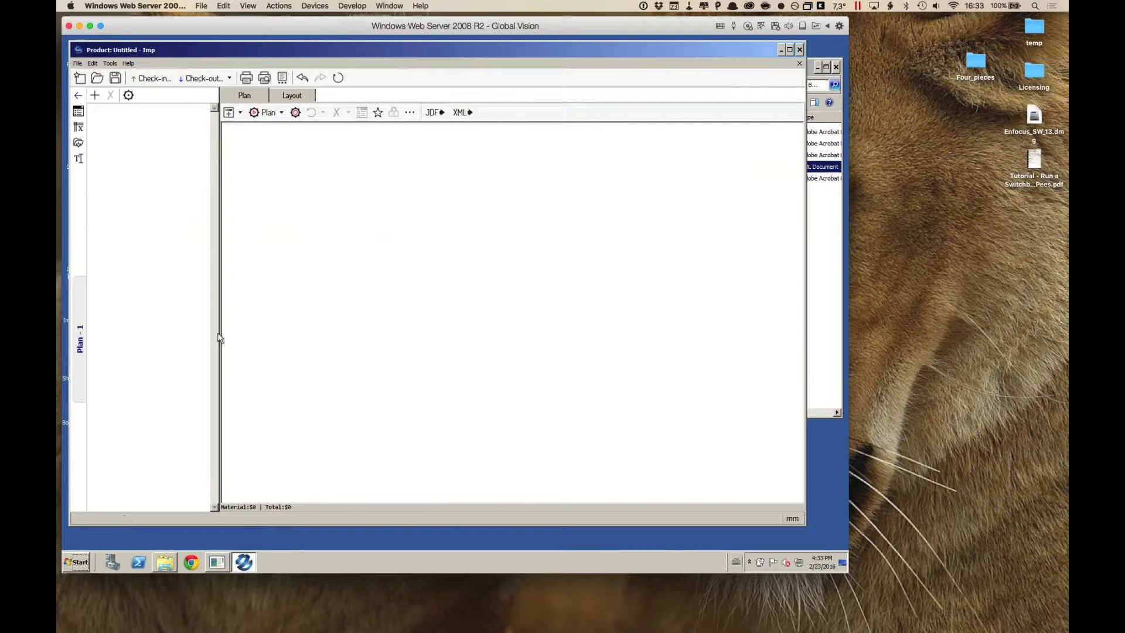
click(95, 96)
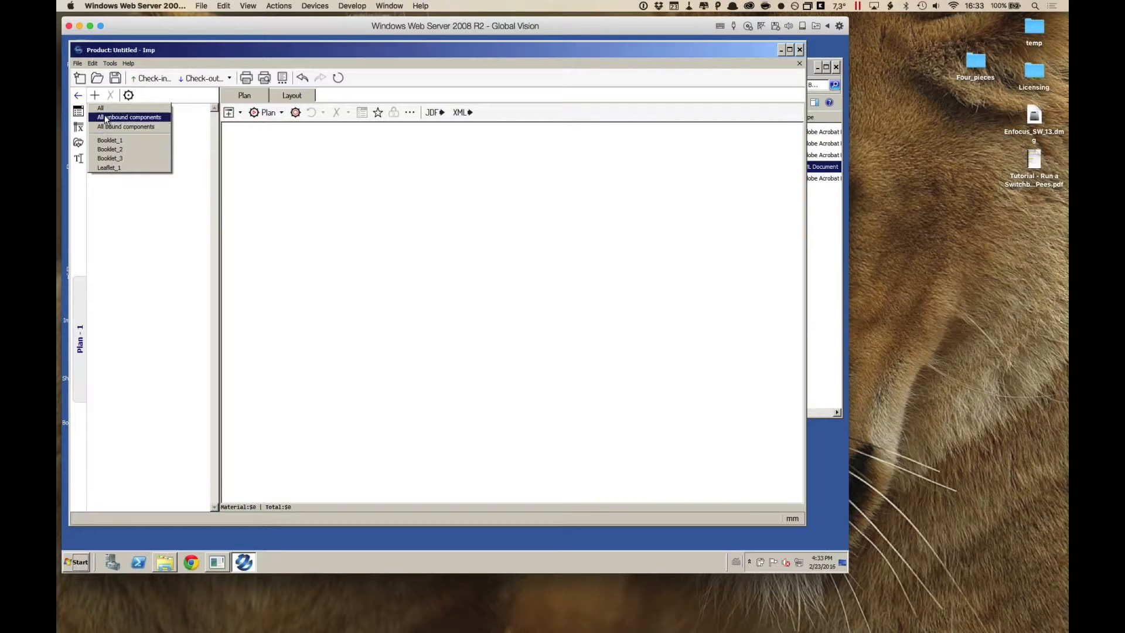
click(100, 108)
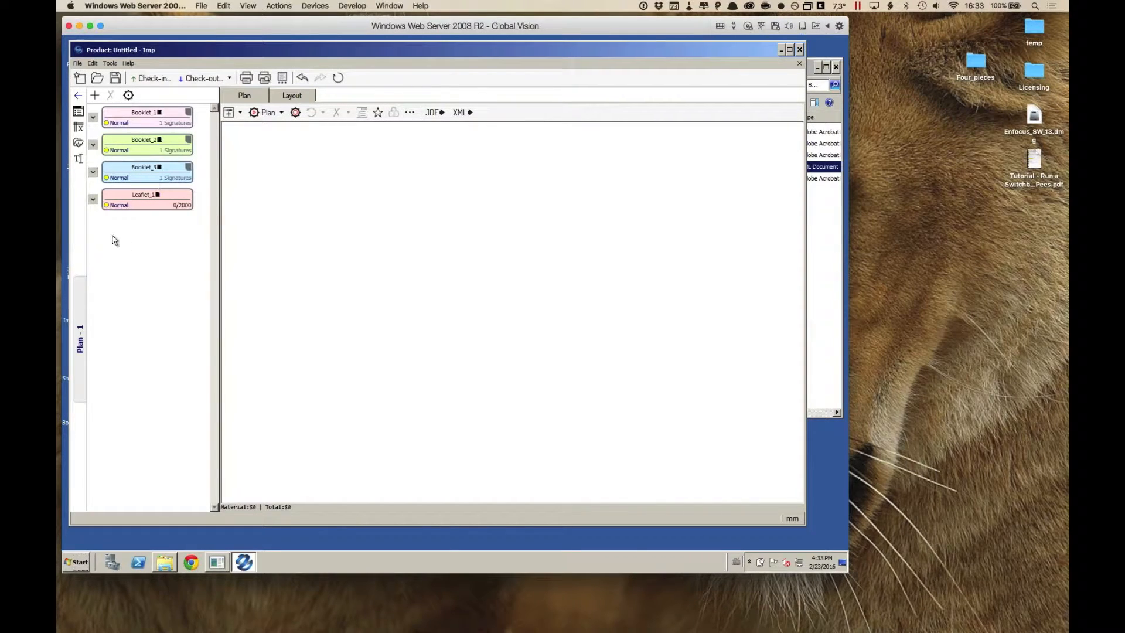
click(93, 173)
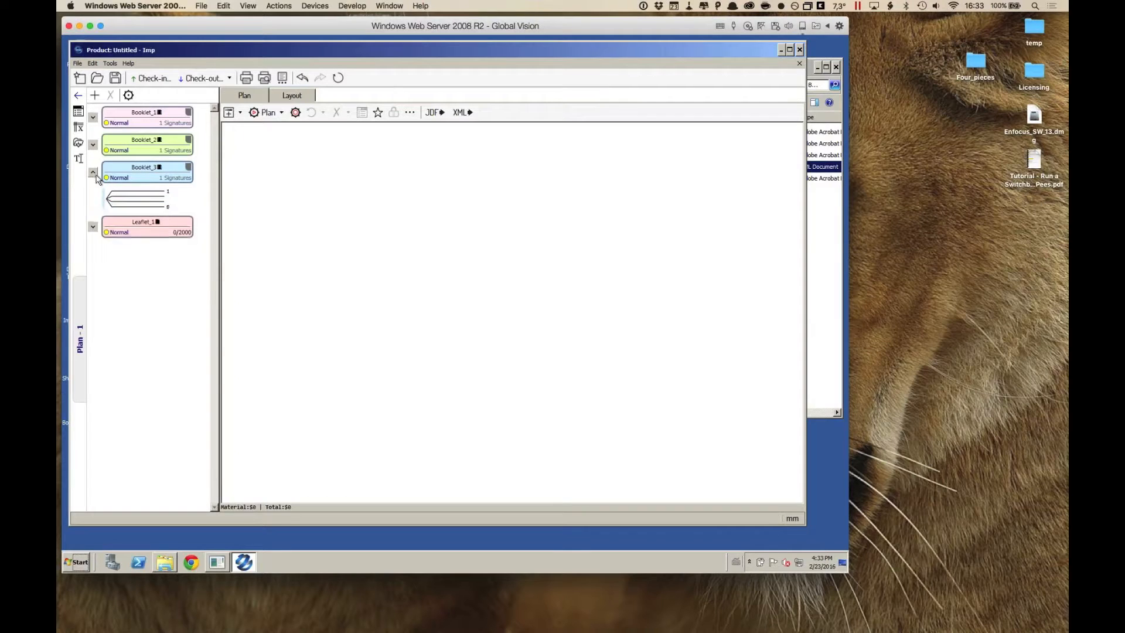
click(93, 227)
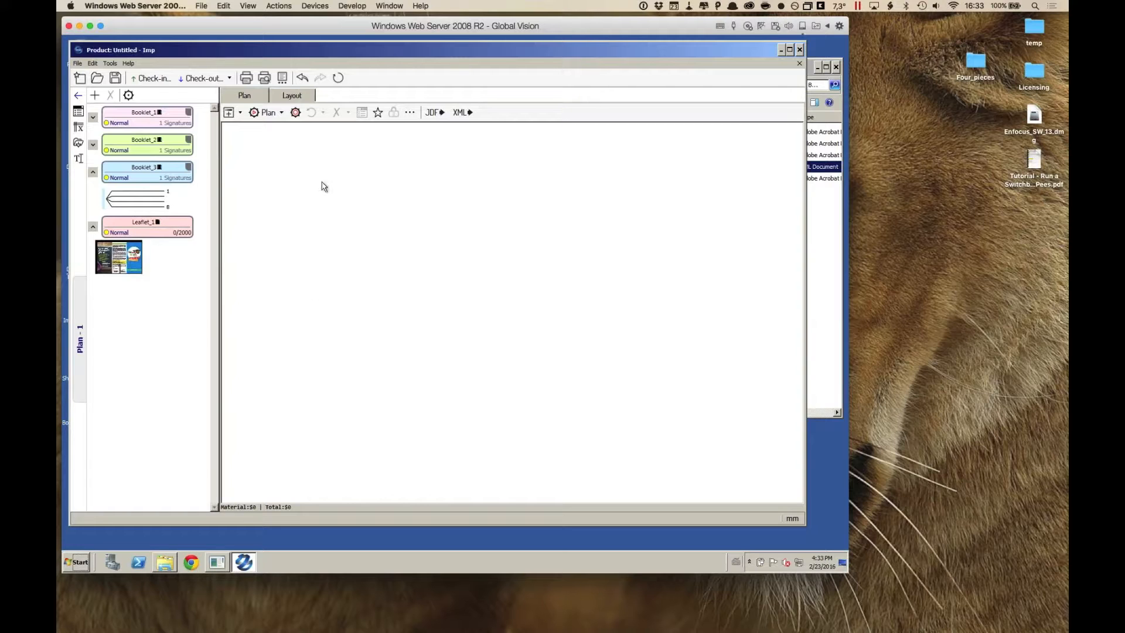
Auto-plan one layout at a time using the presses 001_Offset_20X28 through 004_Offset_30X40
click(282, 114)
click(287, 124)
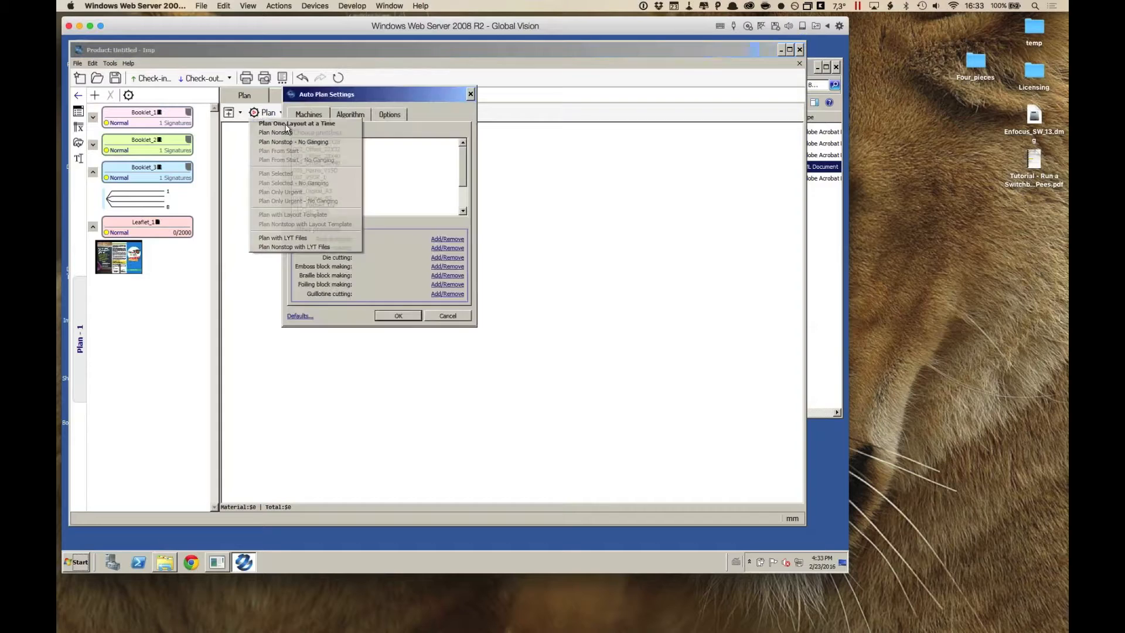
click(343, 143)
drag(343, 153, 338, 164)
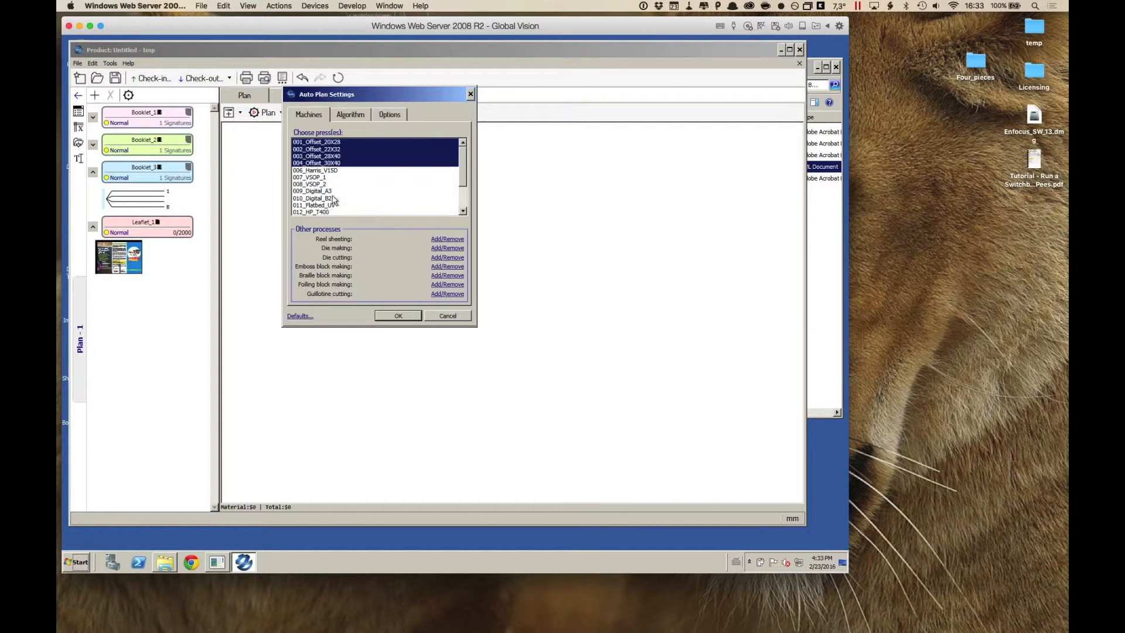
click(408, 314)
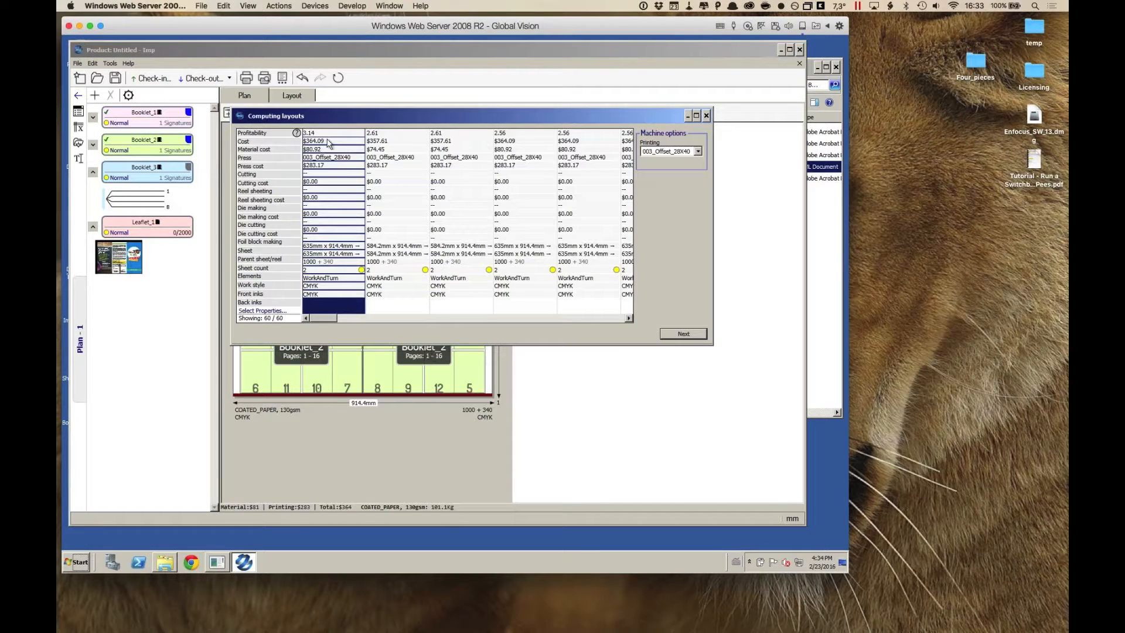
Compare the alternative layouts computed for the first sheet and return to the most profitable one
mouse_move(376, 122)
mouse_down()
mouse_move(577, 120)
mouse_move(373, 122)
mouse_up()
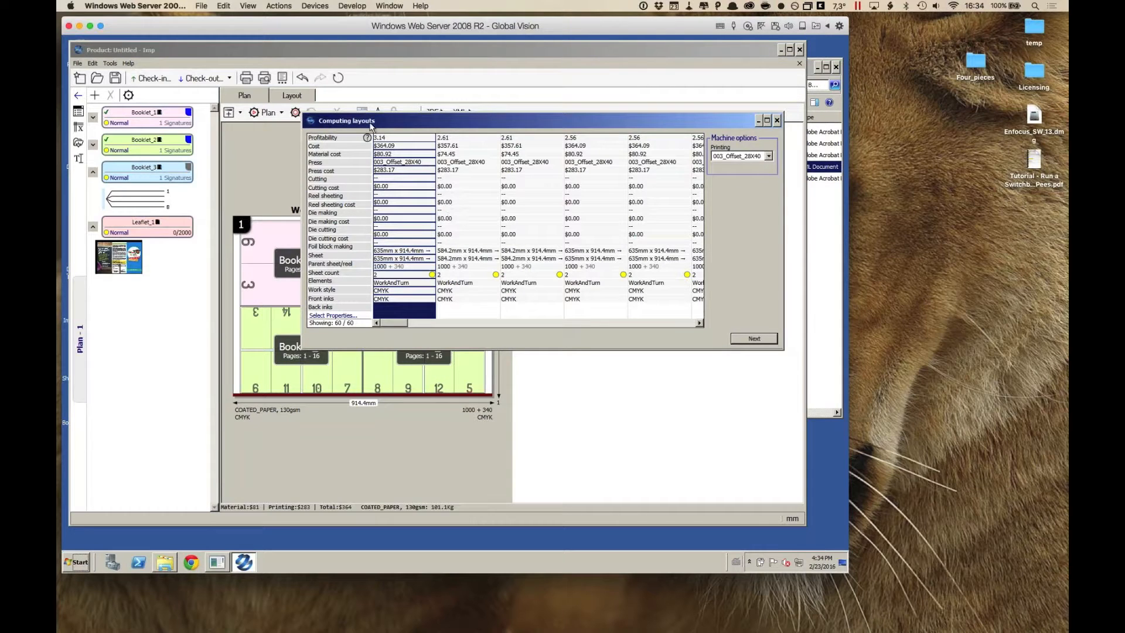
drag(378, 128, 576, 164)
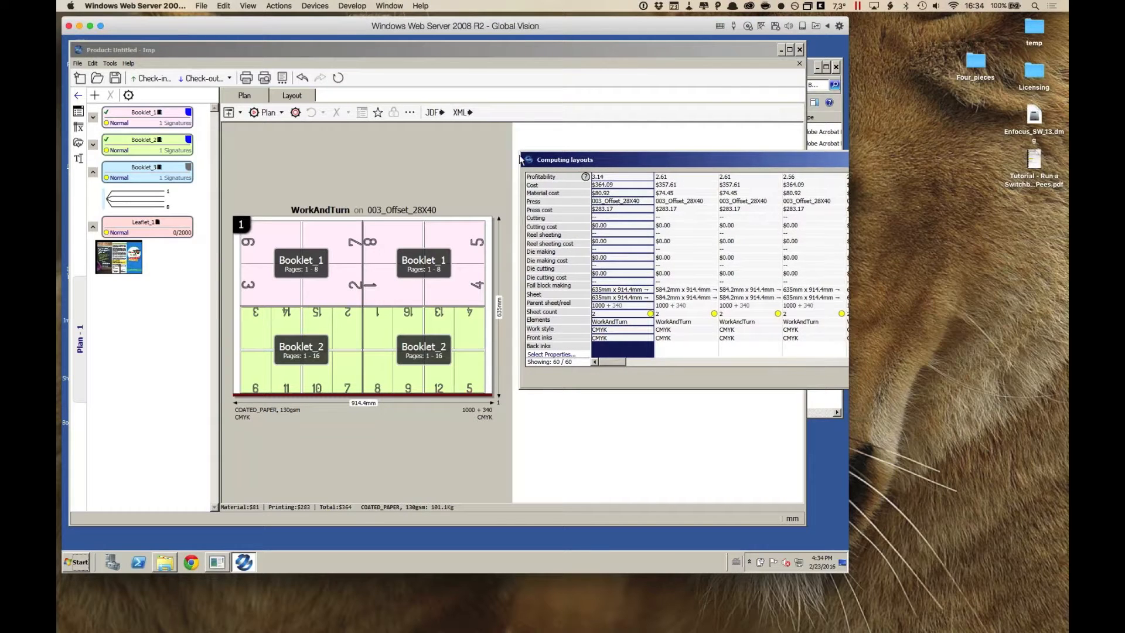
click(530, 219)
click(573, 215)
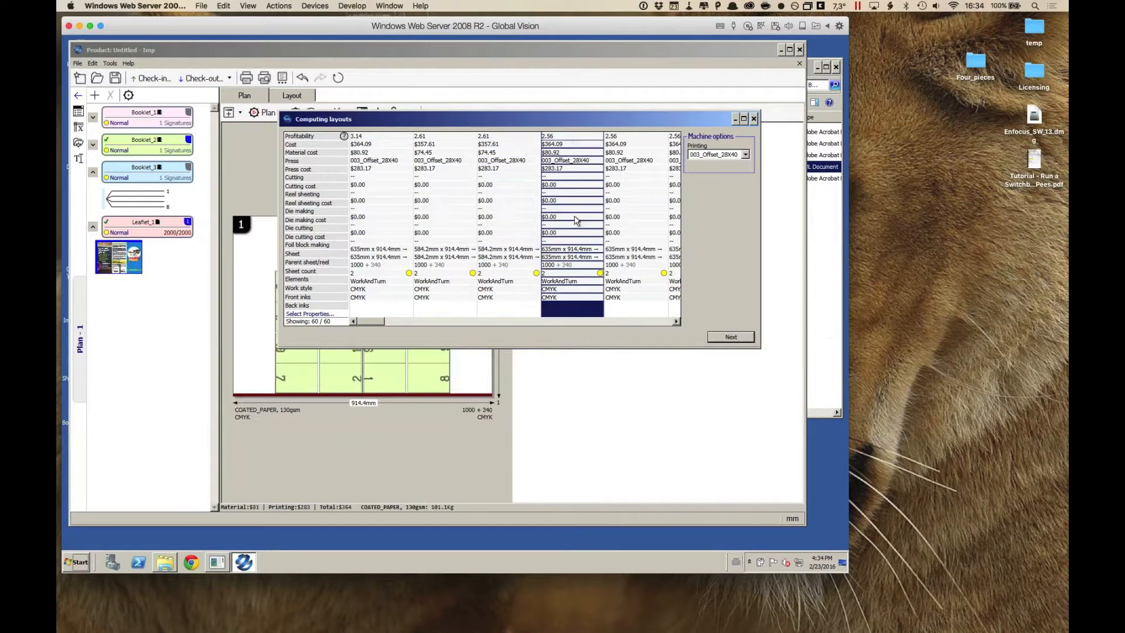
click(624, 195)
drag(563, 124, 587, 447)
drag(561, 374, 627, 114)
click(393, 303)
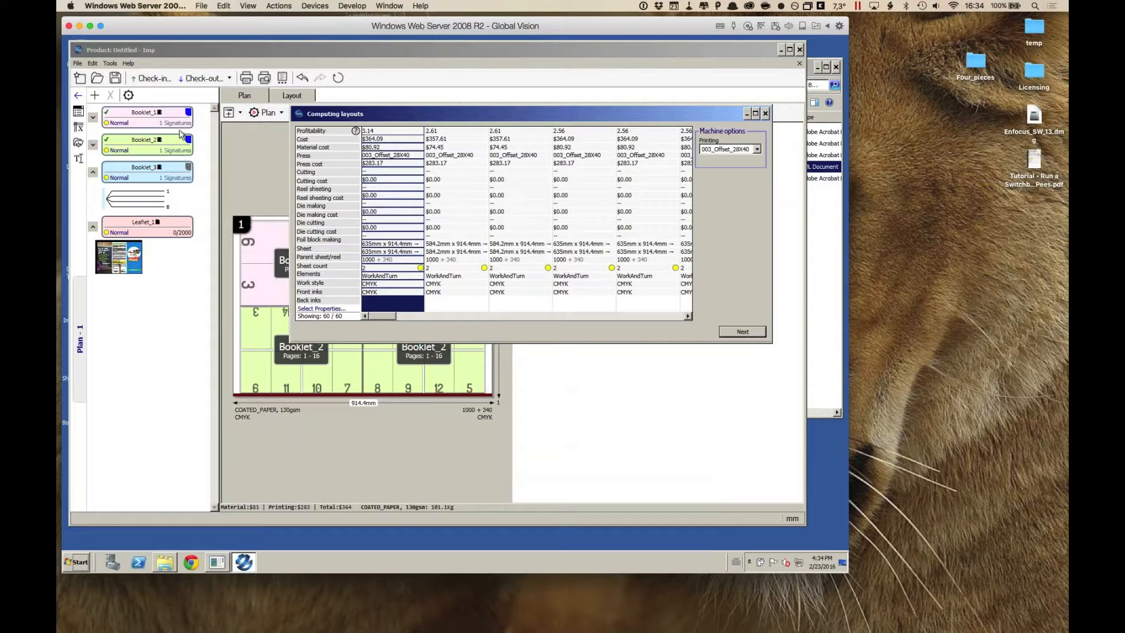
Try press 004_Offset_30X40 for the first layout, restore 003_Offset_28X40, and accept the layout to compute the following one
drag(370, 119, 214, 93)
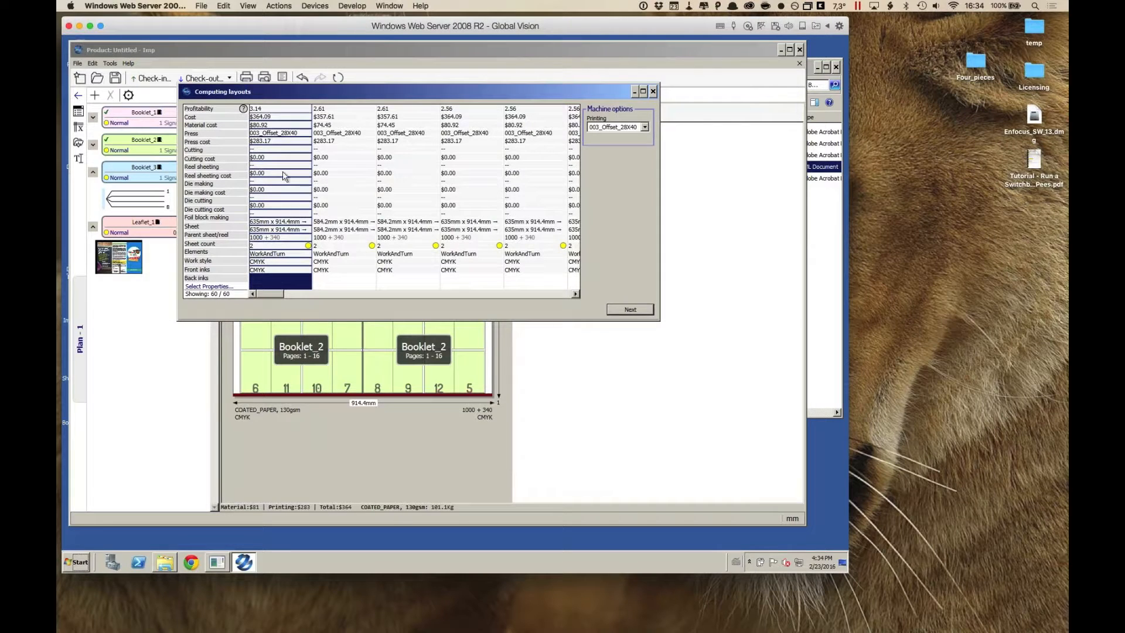
click(645, 128)
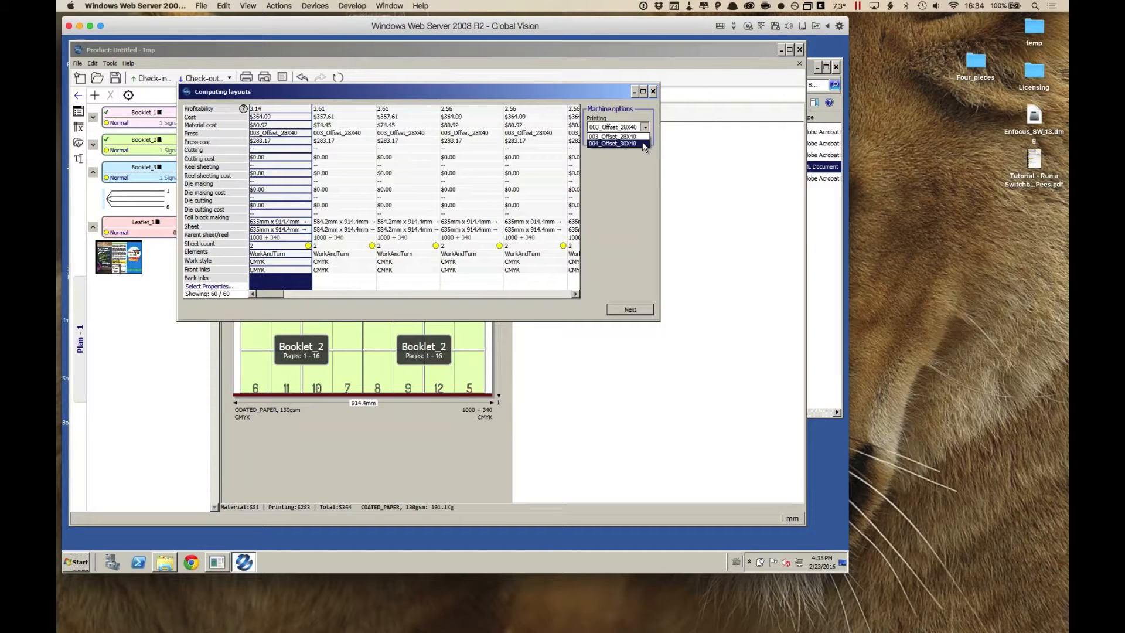
click(644, 144)
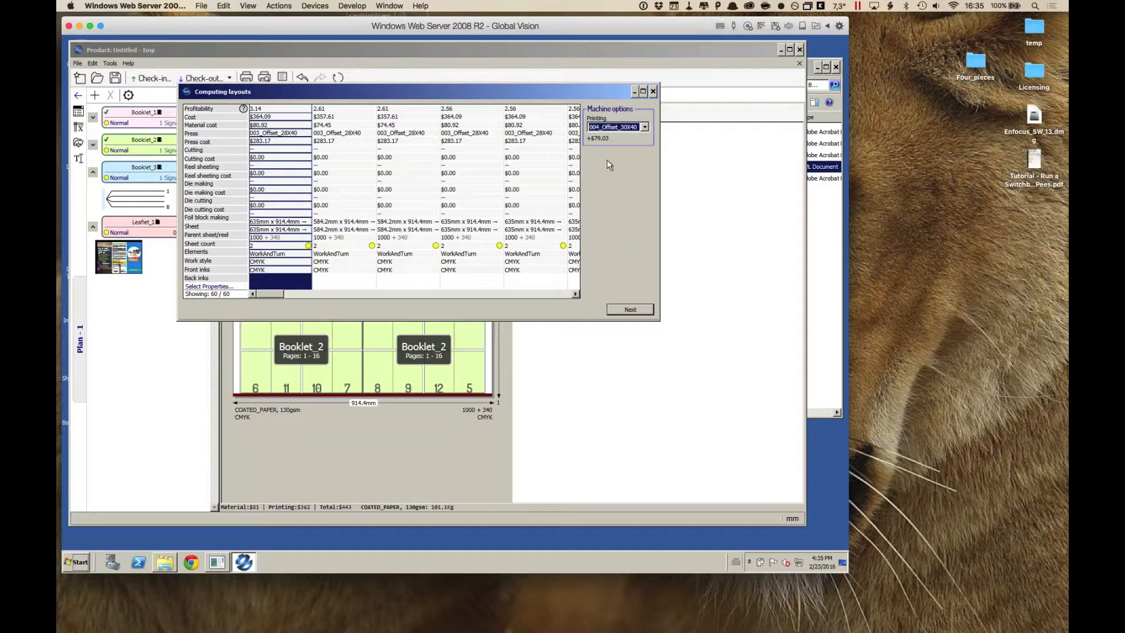
click(645, 126)
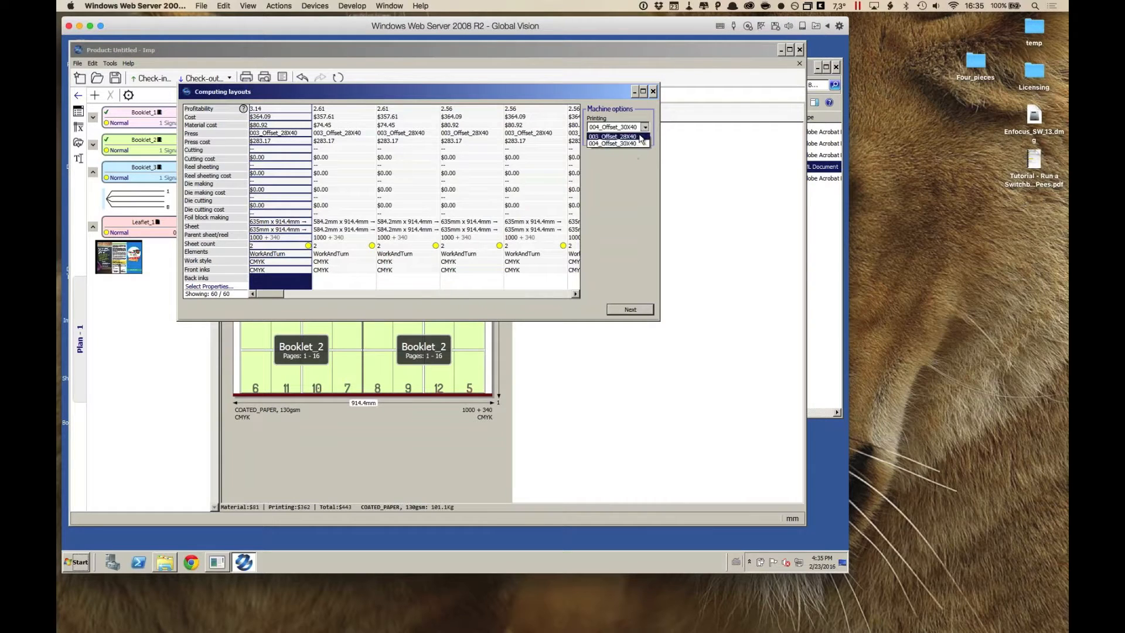
click(641, 136)
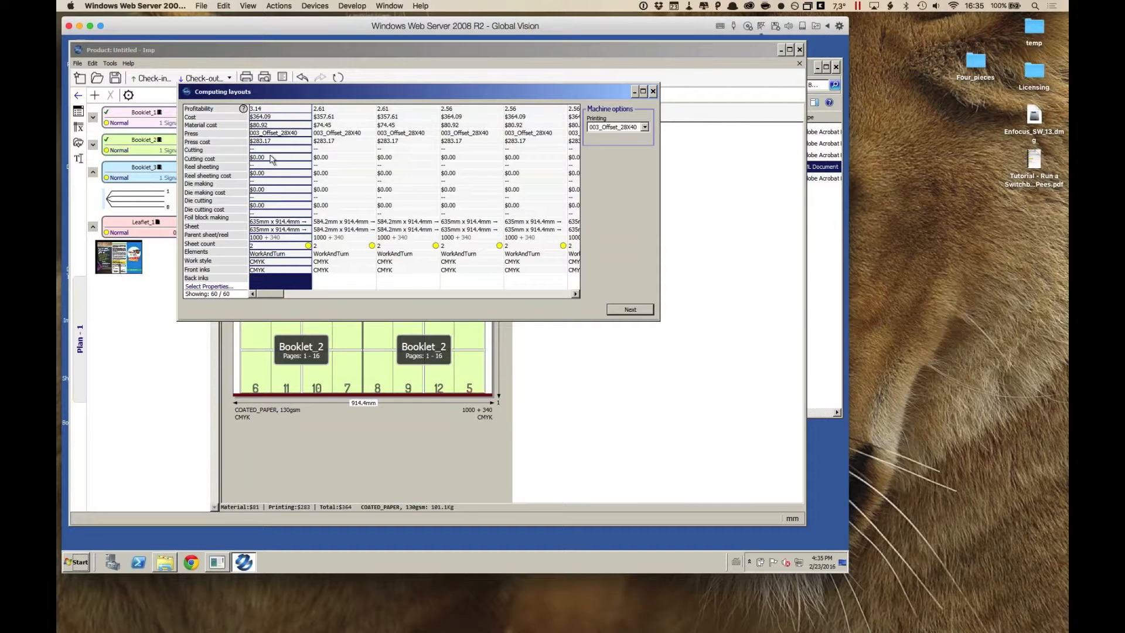
click(627, 310)
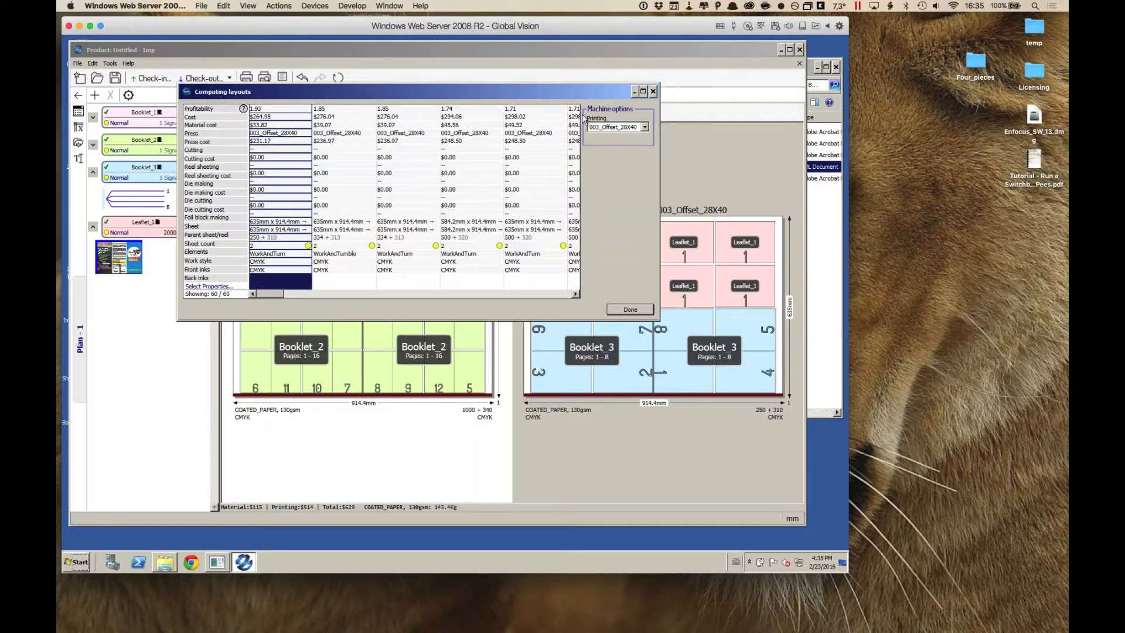
Compare the alternative layouts for the second sheet, choose the one with profitability 1.93, and finish the planning
mouse_move(584, 98)
mouse_down()
mouse_move(533, 133)
mouse_move(406, 171)
mouse_move(584, 94)
mouse_up()
click(363, 185)
click(398, 187)
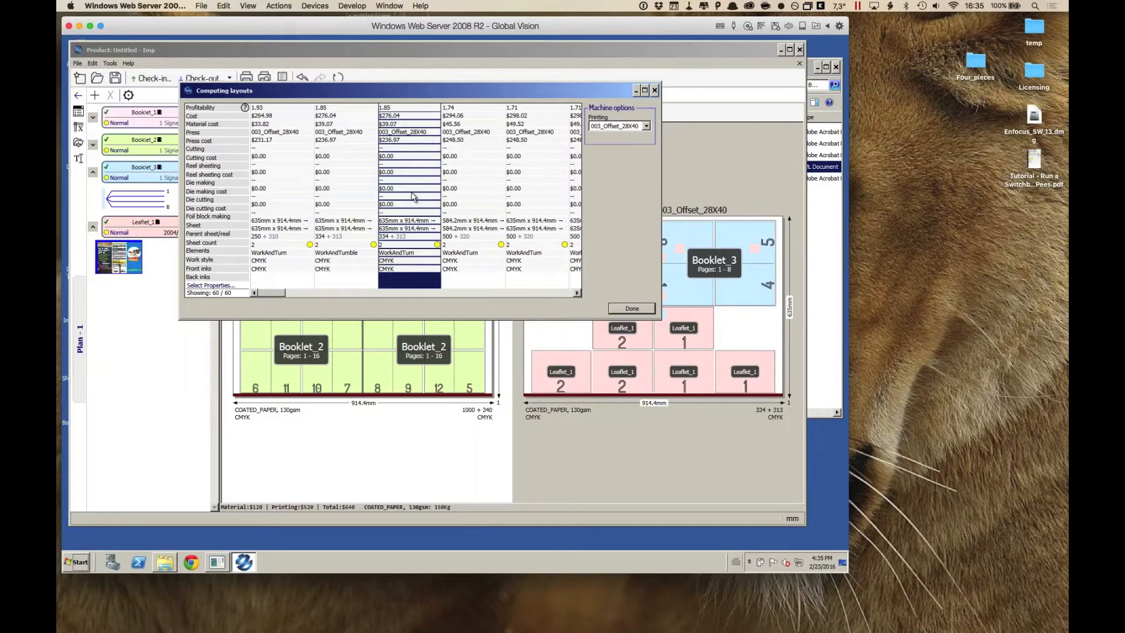
click(475, 201)
click(534, 203)
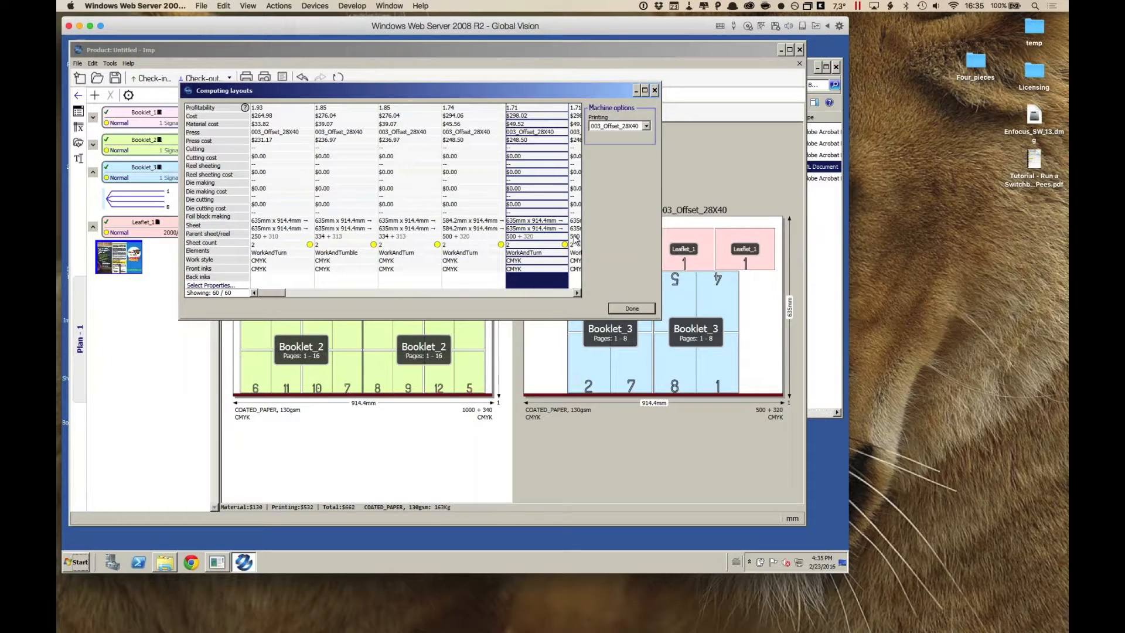
click(575, 239)
click(282, 218)
drag(279, 294, 271, 293)
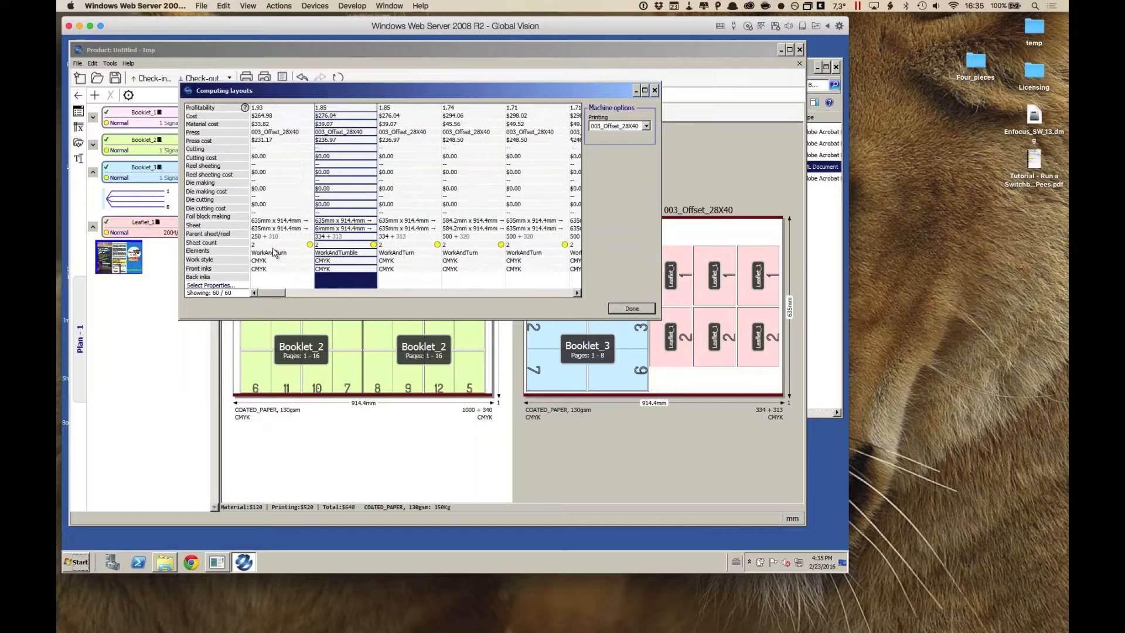
click(277, 249)
click(624, 310)
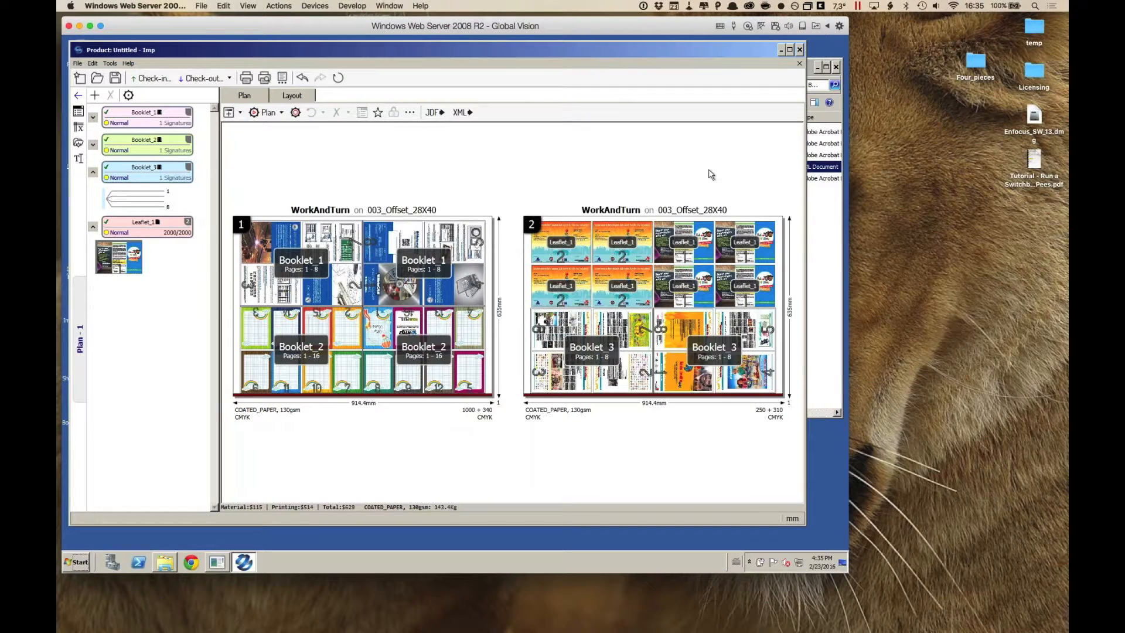
Examine layout 1 in the layout editor, looking closely at the boundary between the Booklet_1 and Booklet_2 signatures and the page bleeds
click(293, 95)
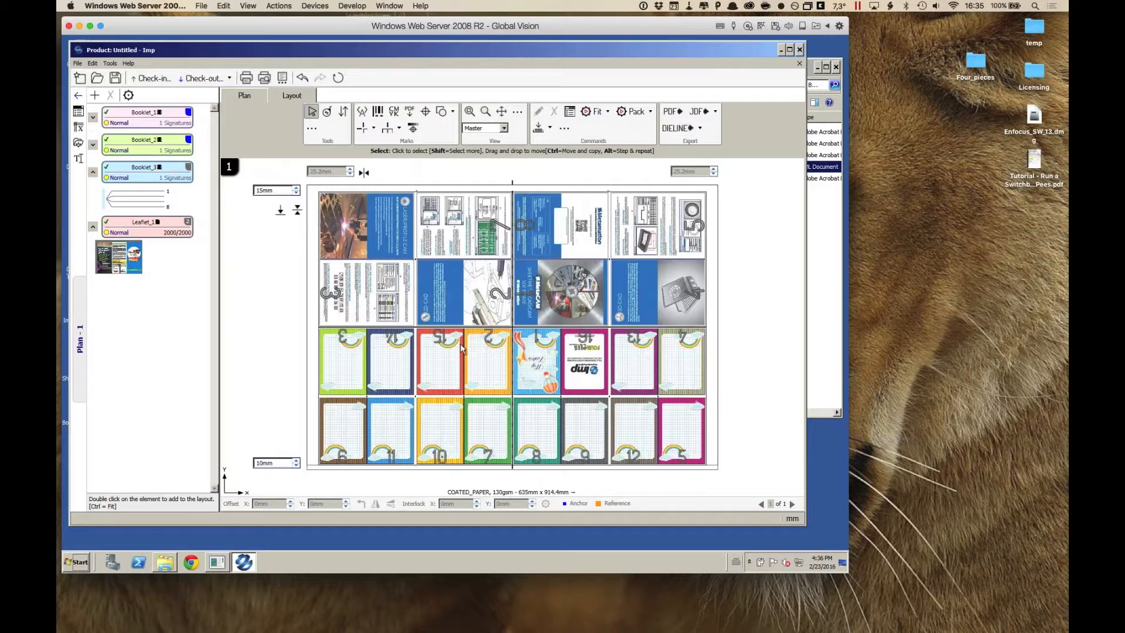
scroll(460, 343, up, 3)
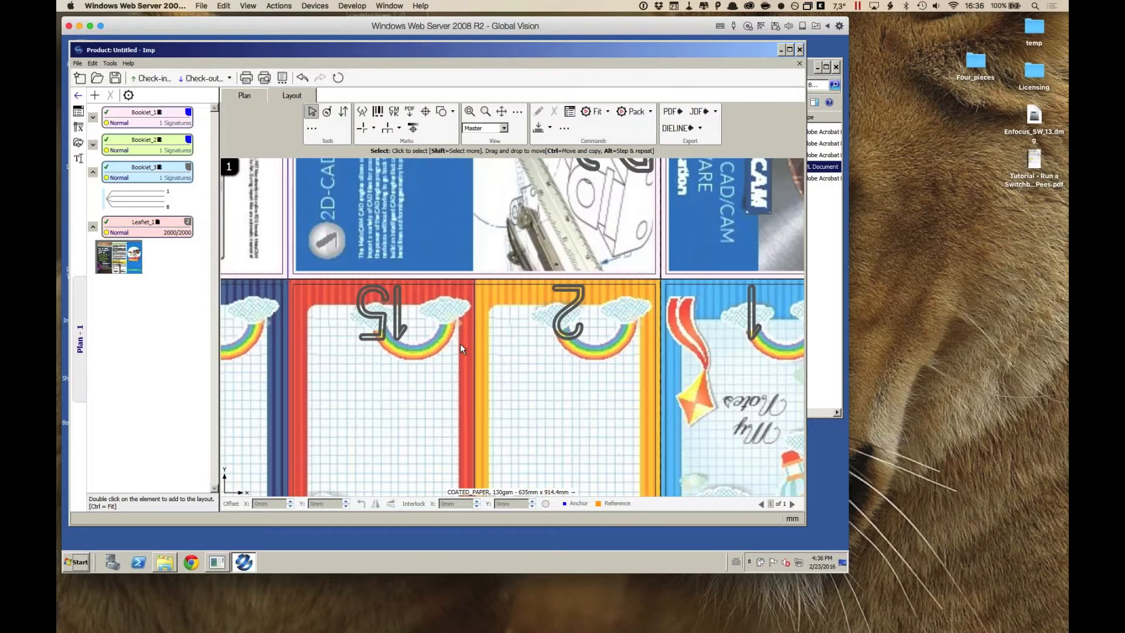
scroll(491, 212, up, 2)
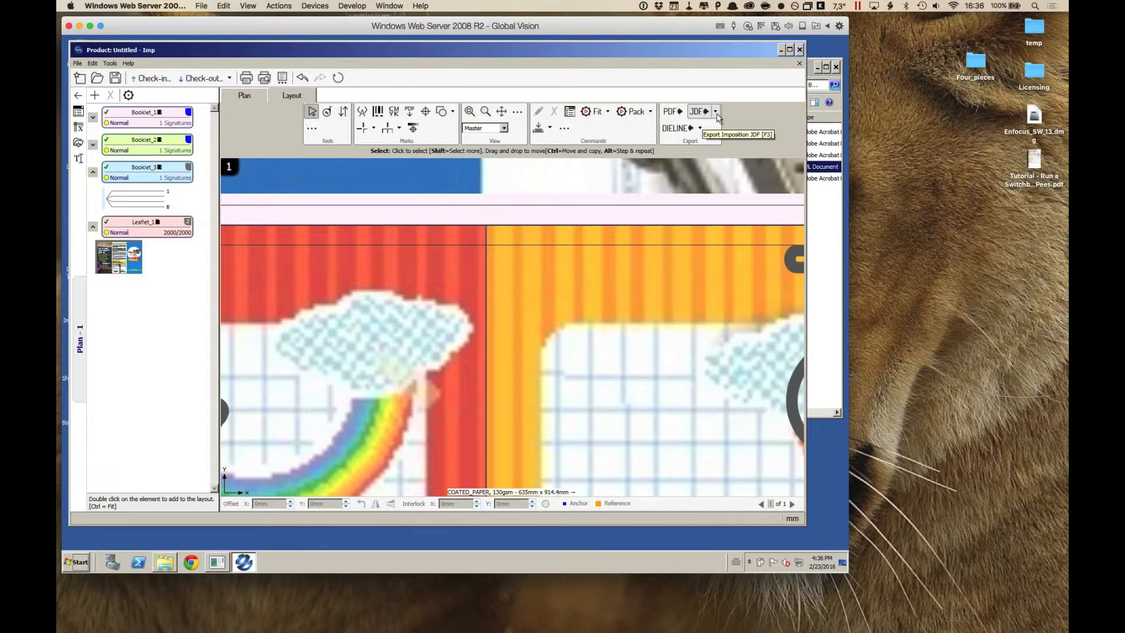
click(716, 112)
click(747, 98)
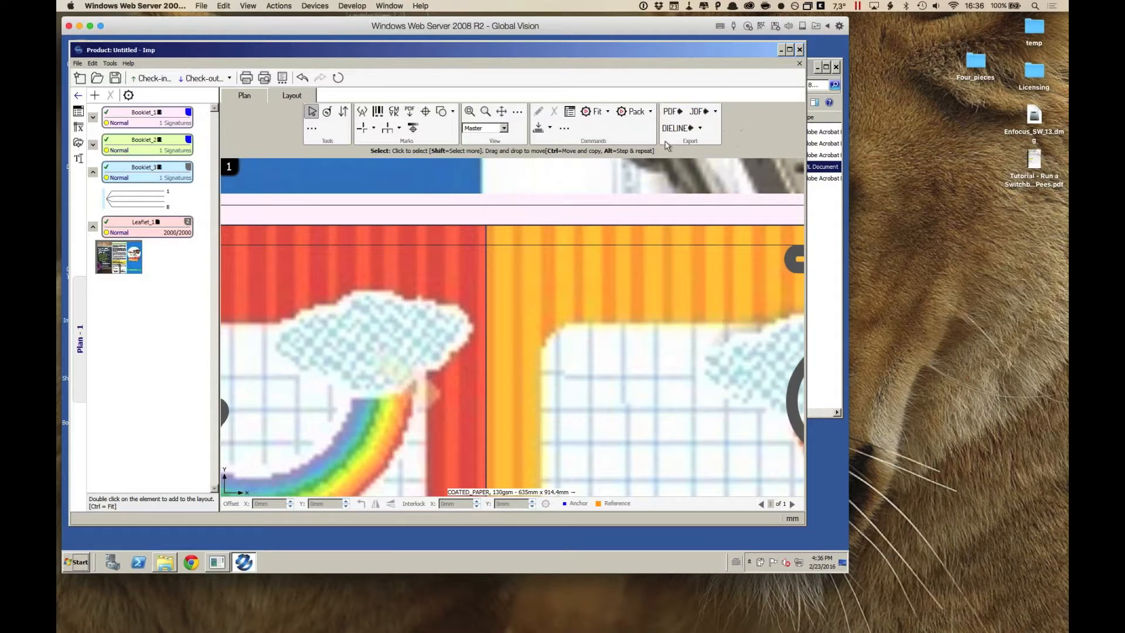
scroll(492, 280, down, 1)
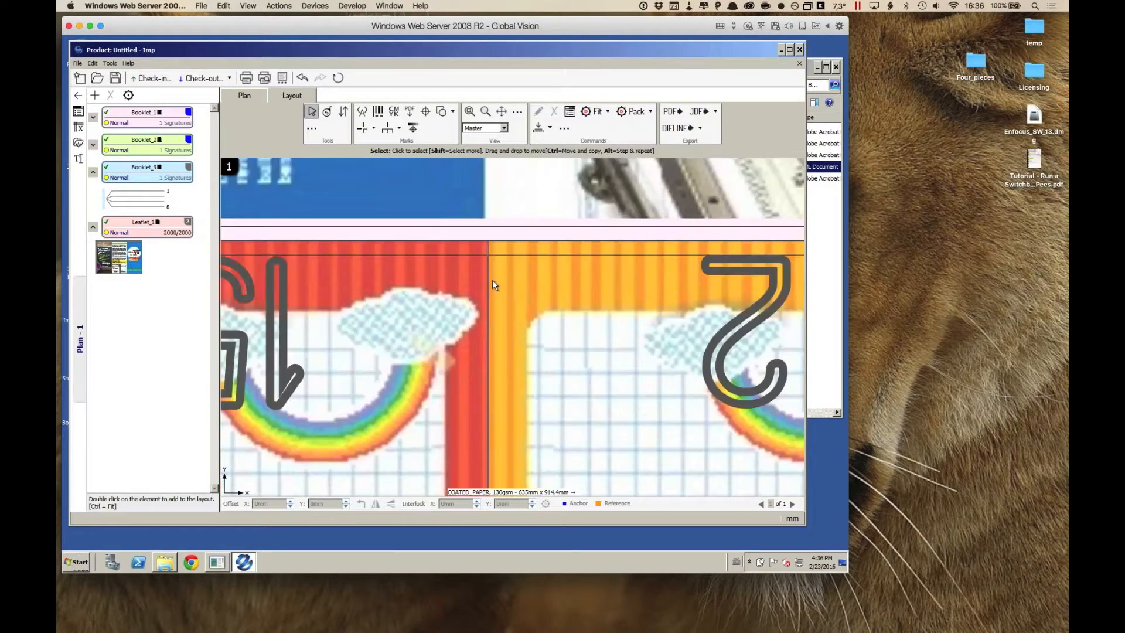
scroll(493, 279, down, 5)
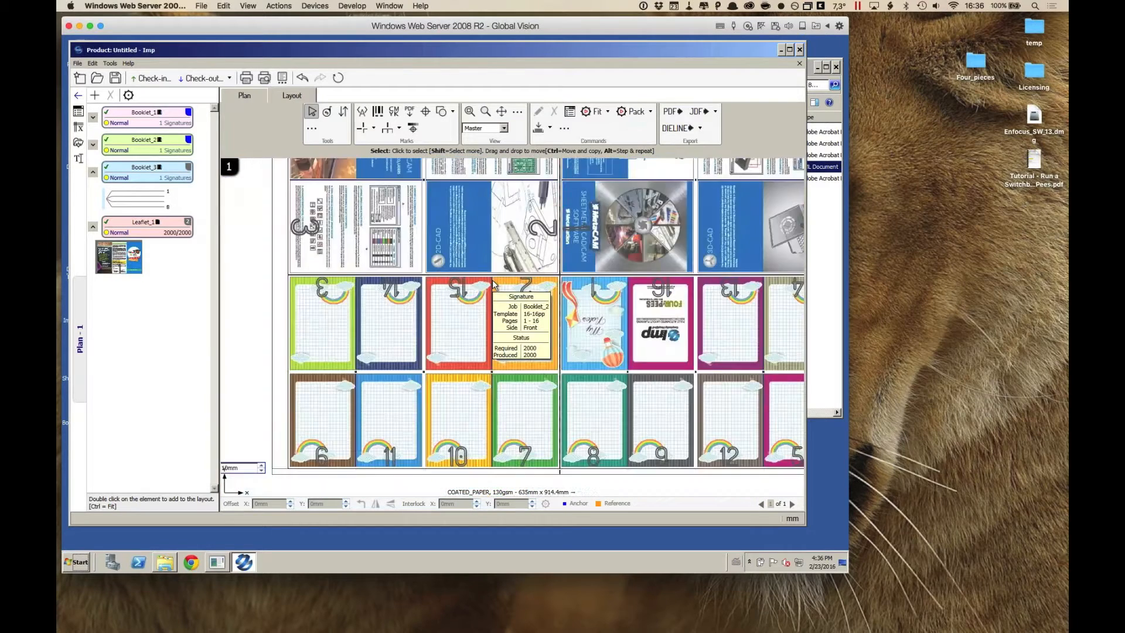
scroll(492, 280, up, 2)
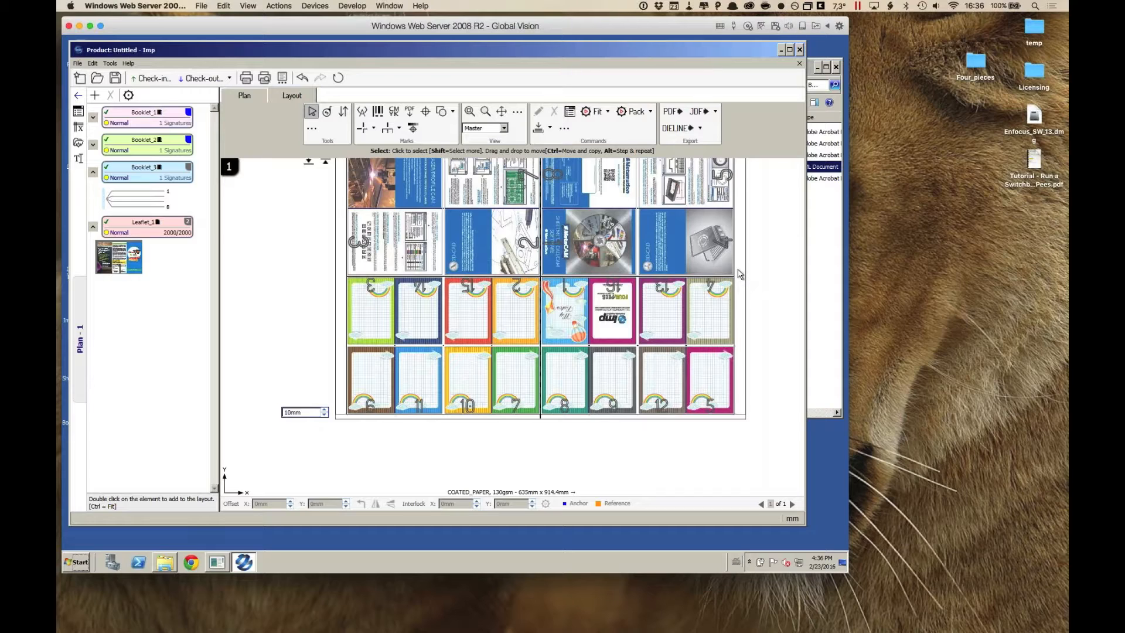
Close the product without saving its changes and switch to the PowerPoint presentation
click(800, 64)
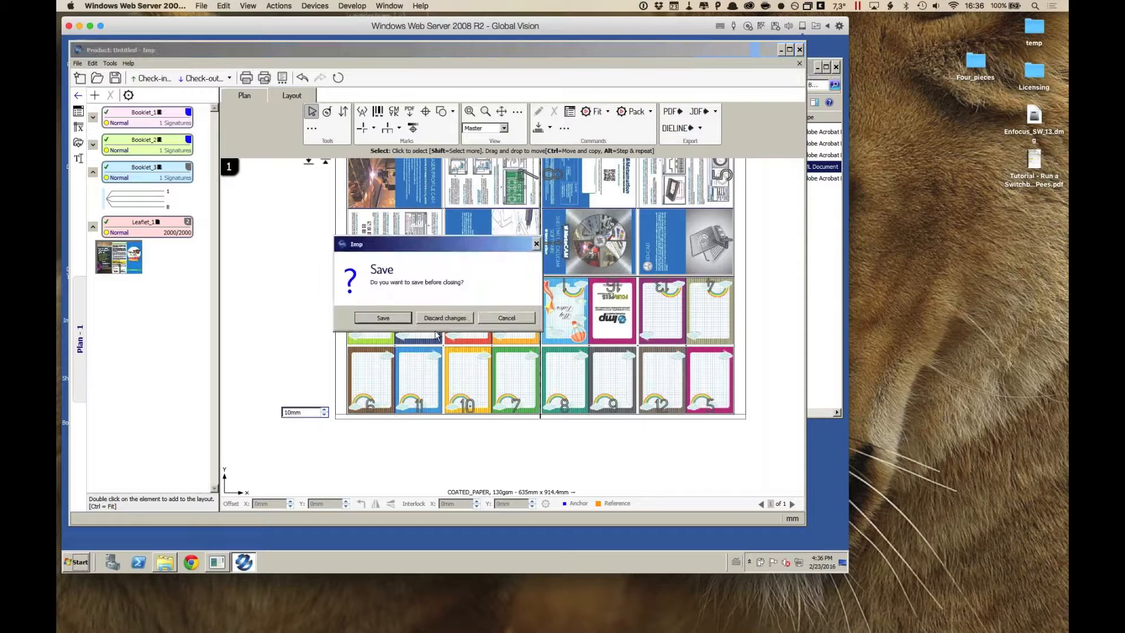
click(437, 318)
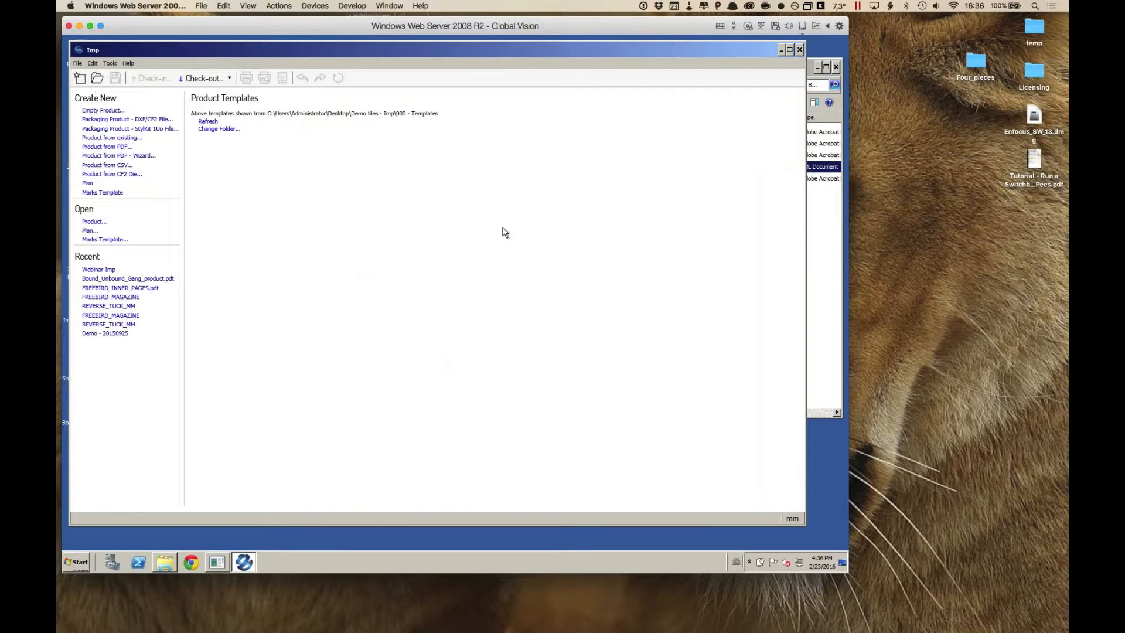
key(super+Tab)
key(super+Tab)
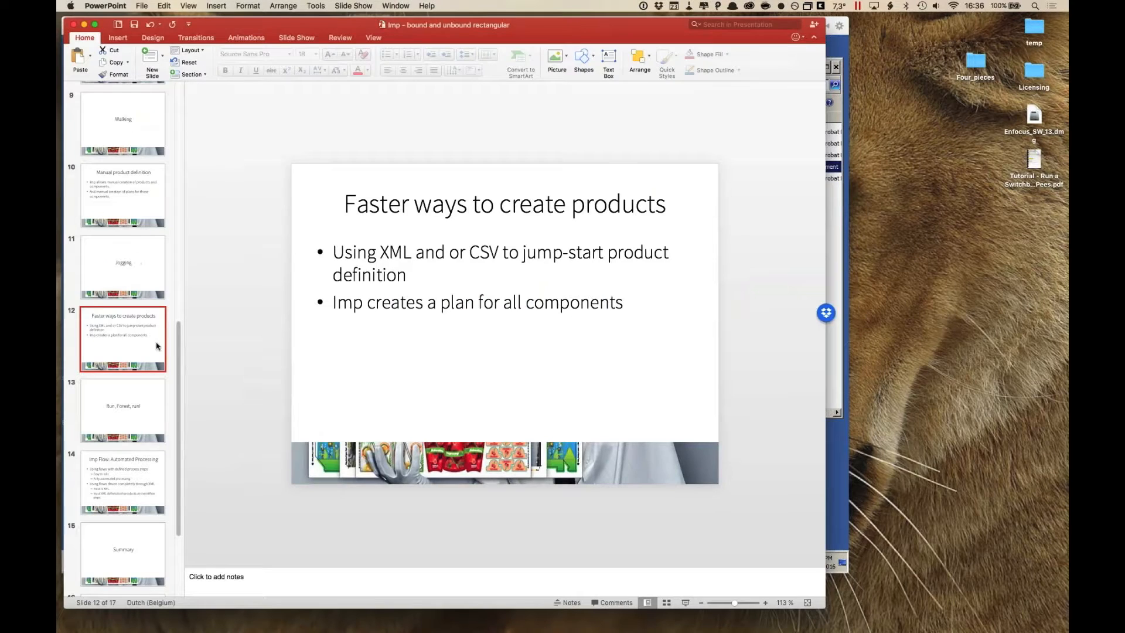
Show the "Run, Forest, run!" slide, briefly revisiting the "Faster ways to create products" slide
scroll(155, 352, down, 1)
click(153, 367)
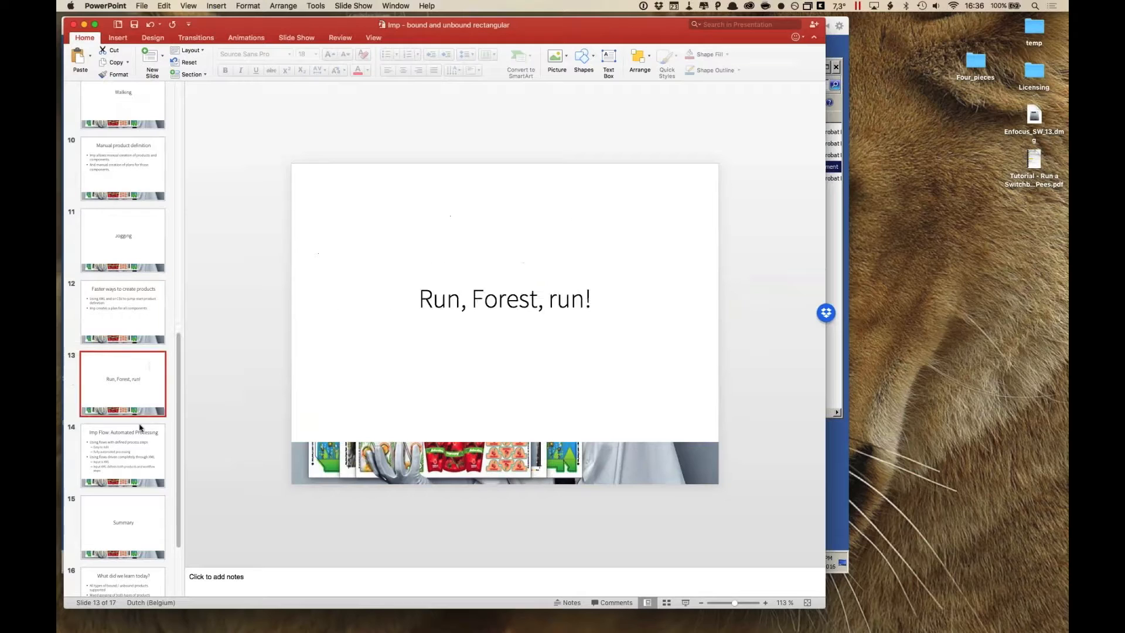
scroll(141, 422, down, 2)
scroll(141, 421, down, 1)
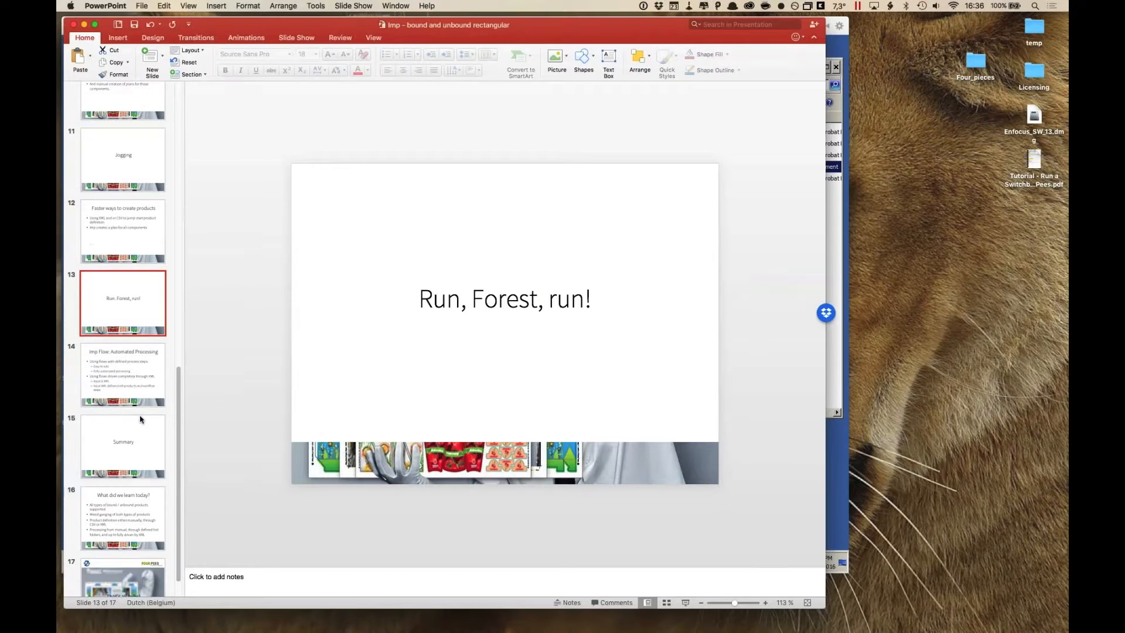
click(149, 238)
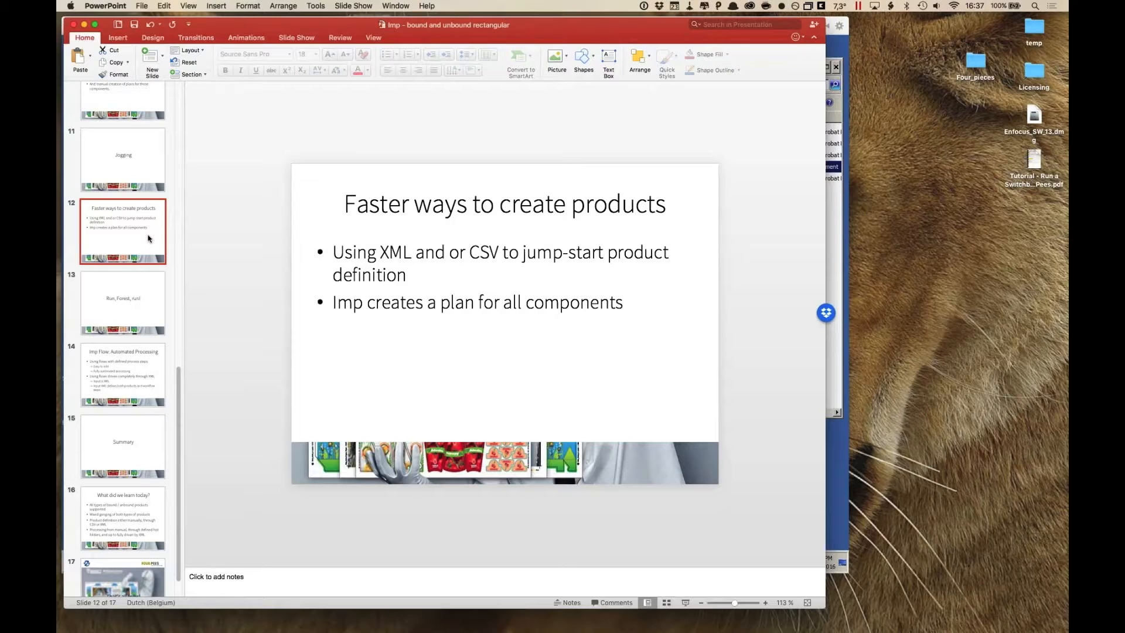
click(117, 308)
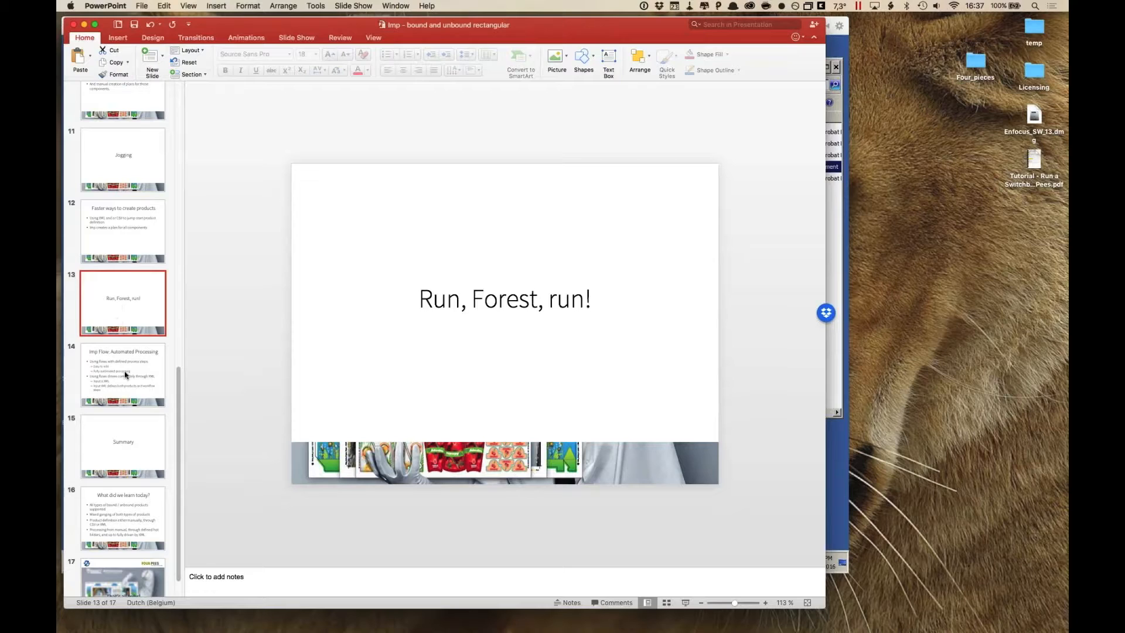
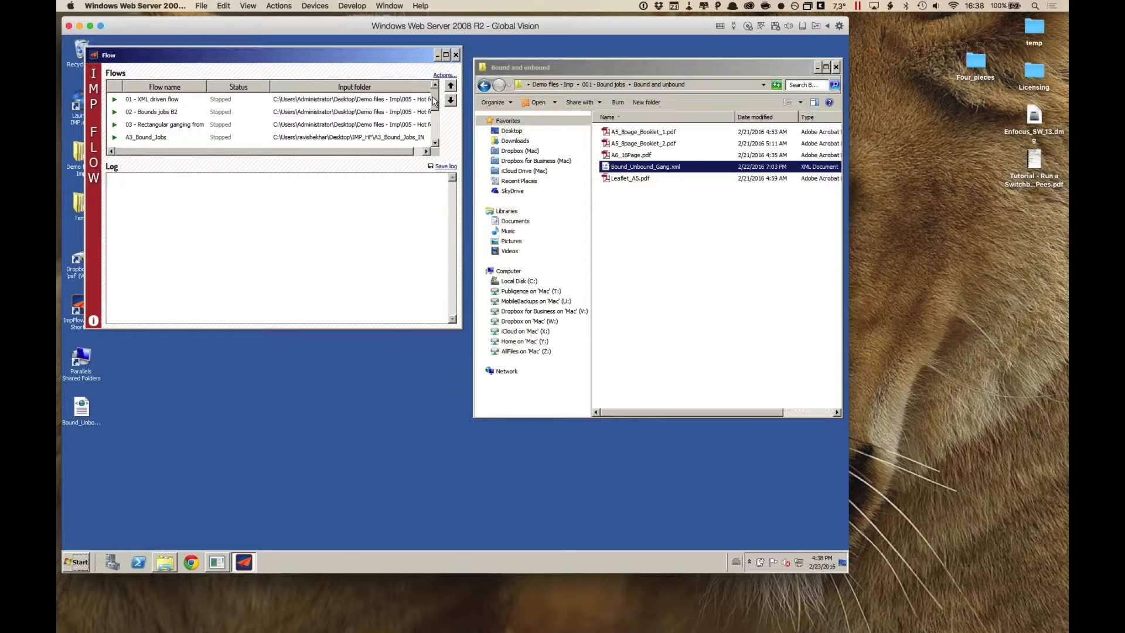
Open the flow "02 - Bounds jobs B2" for editing and inspect its Product from PDF settings and queue folder path
mouse_move(435, 97)
mouse_down()
mouse_move(434, 132)
mouse_move(434, 100)
mouse_up()
click(170, 113)
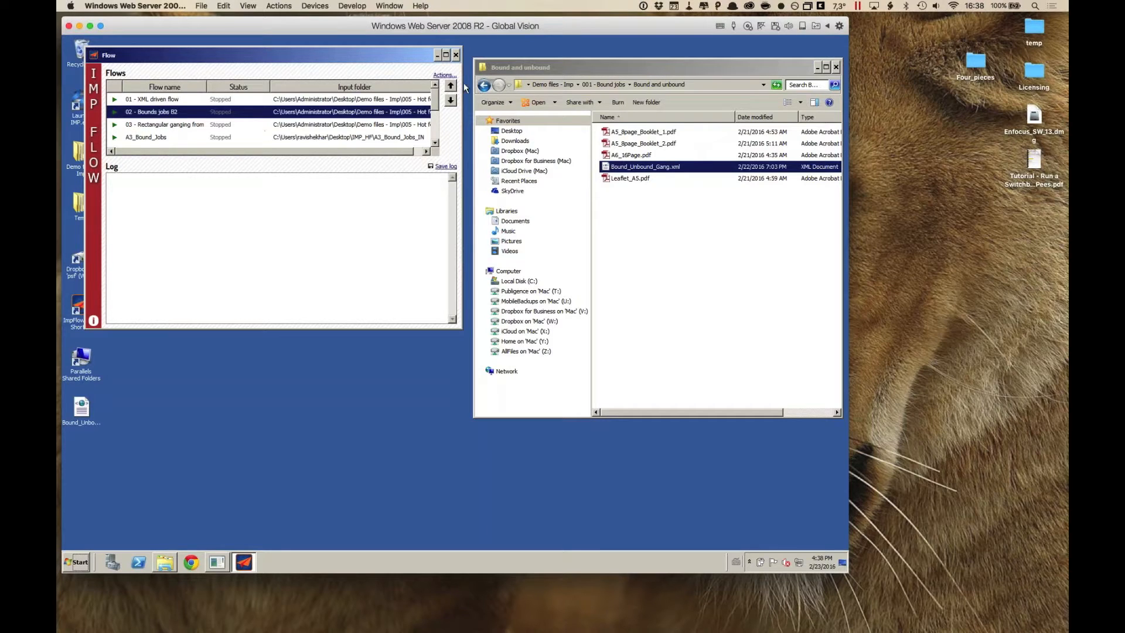
click(441, 77)
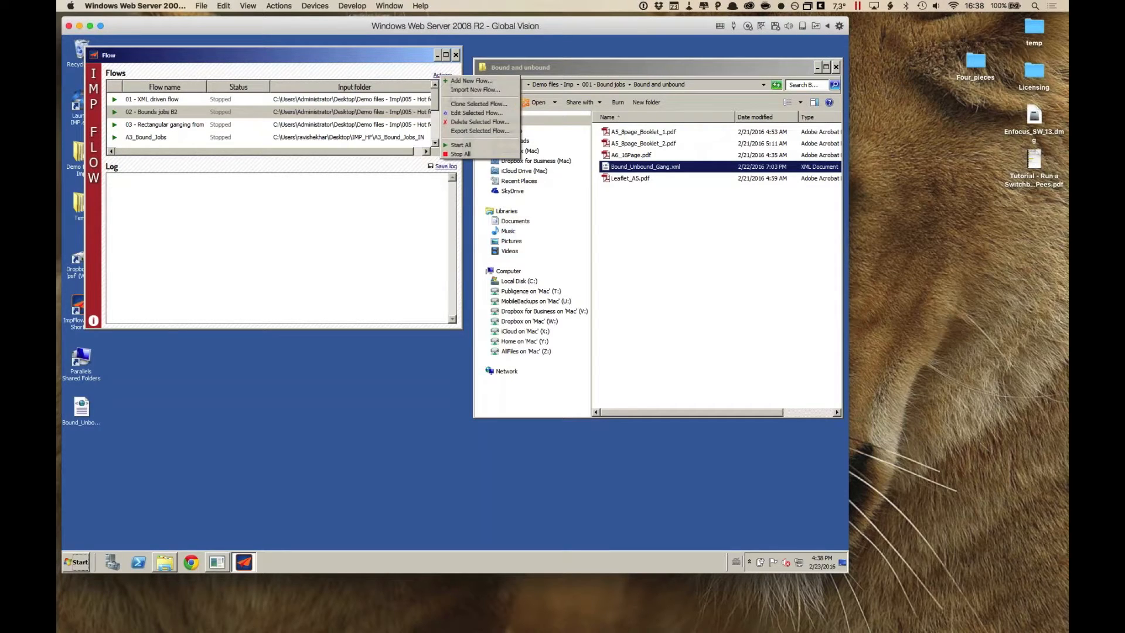
click(447, 113)
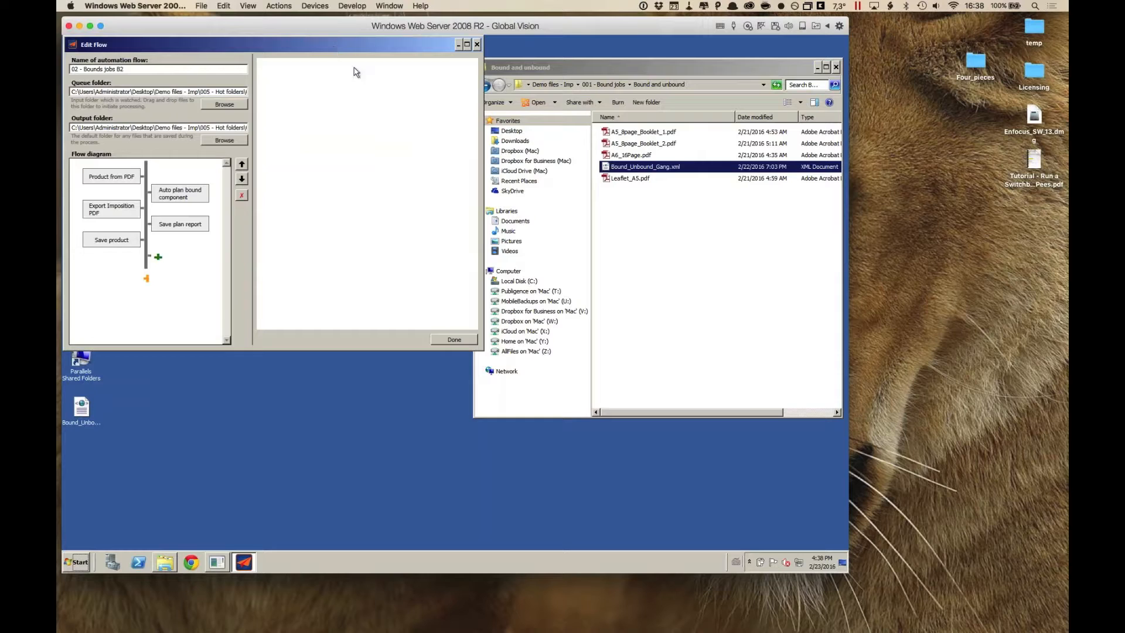
drag(332, 48, 525, 105)
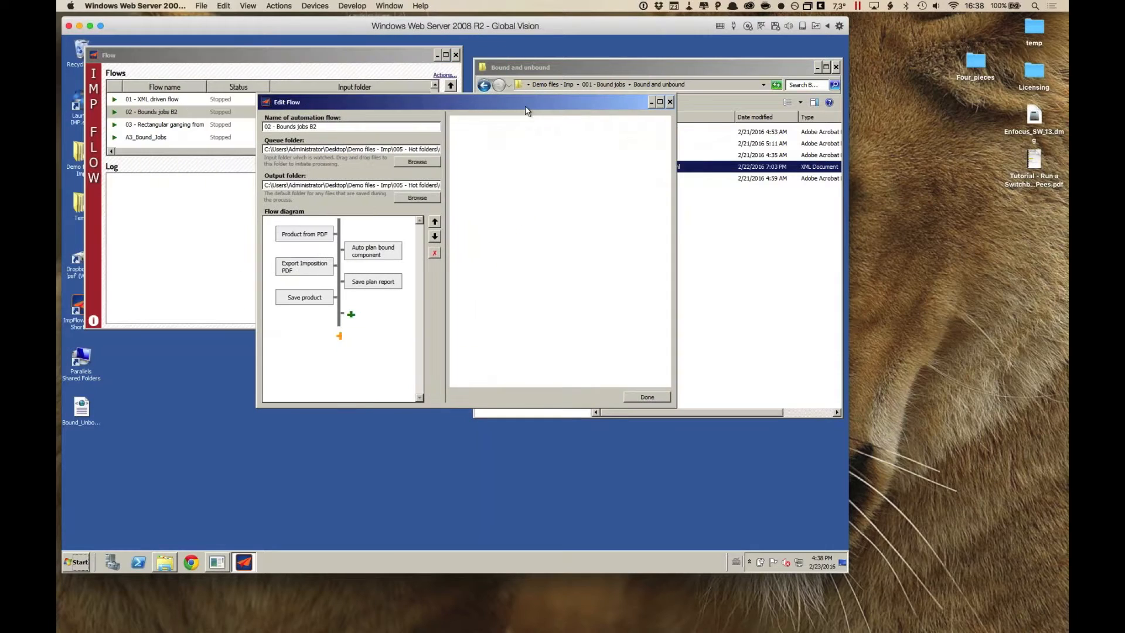
click(298, 237)
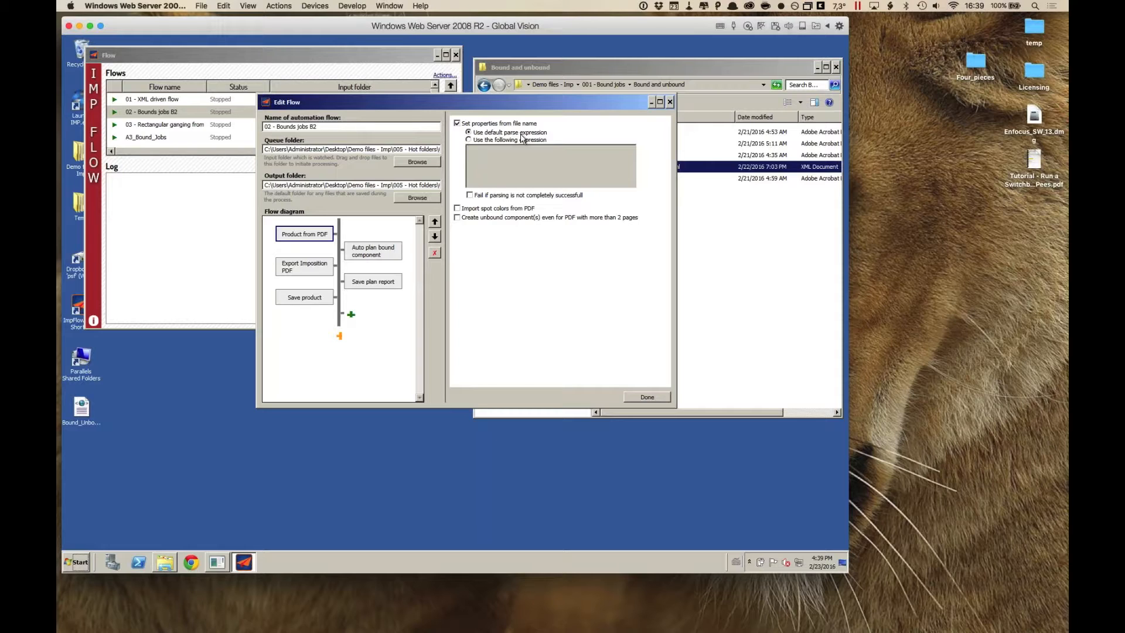
triple_click(406, 150)
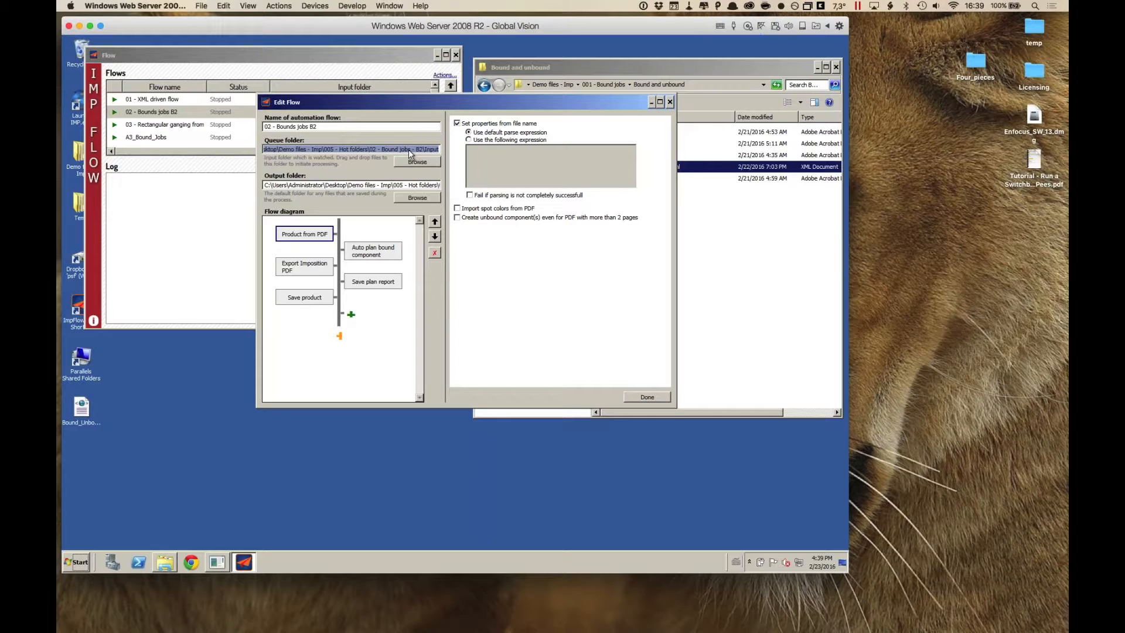
Inspect the settings of the Auto plan bound component, Export Imposition PDF, Save plan report and Save product stages
click(386, 256)
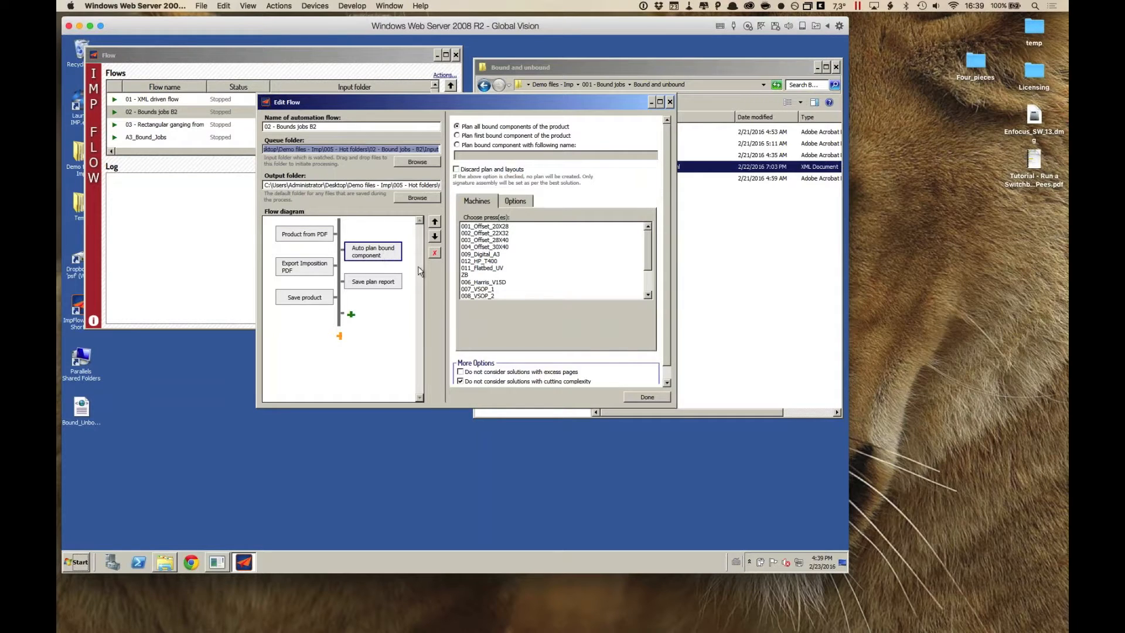
mouse_move(648, 254)
mouse_down()
mouse_move(649, 276)
mouse_move(648, 240)
mouse_up()
click(300, 264)
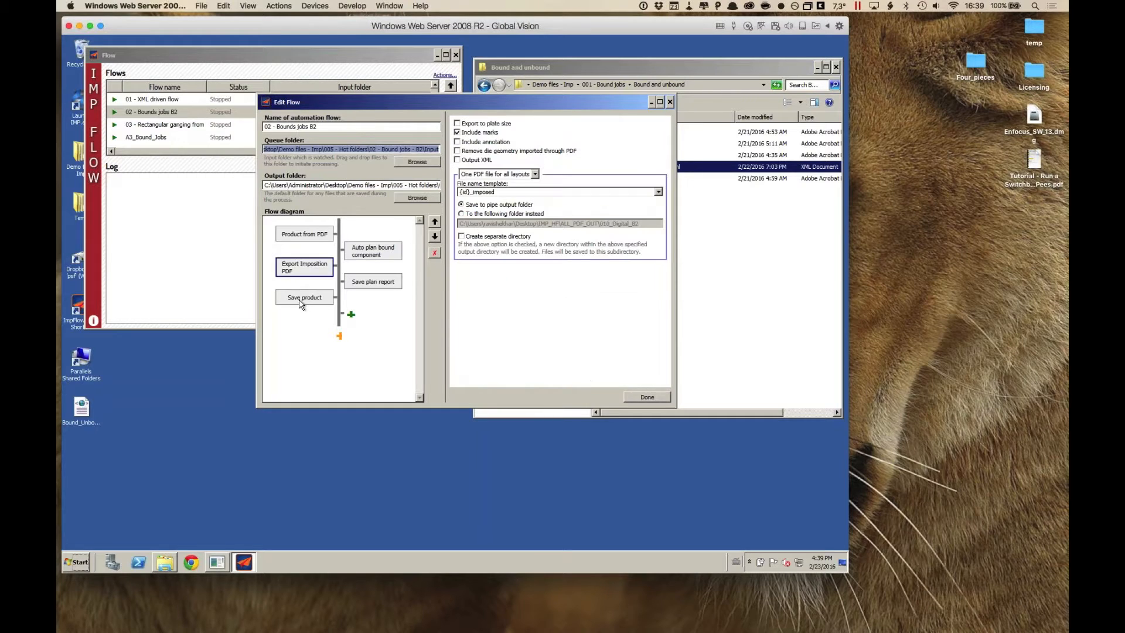
click(385, 287)
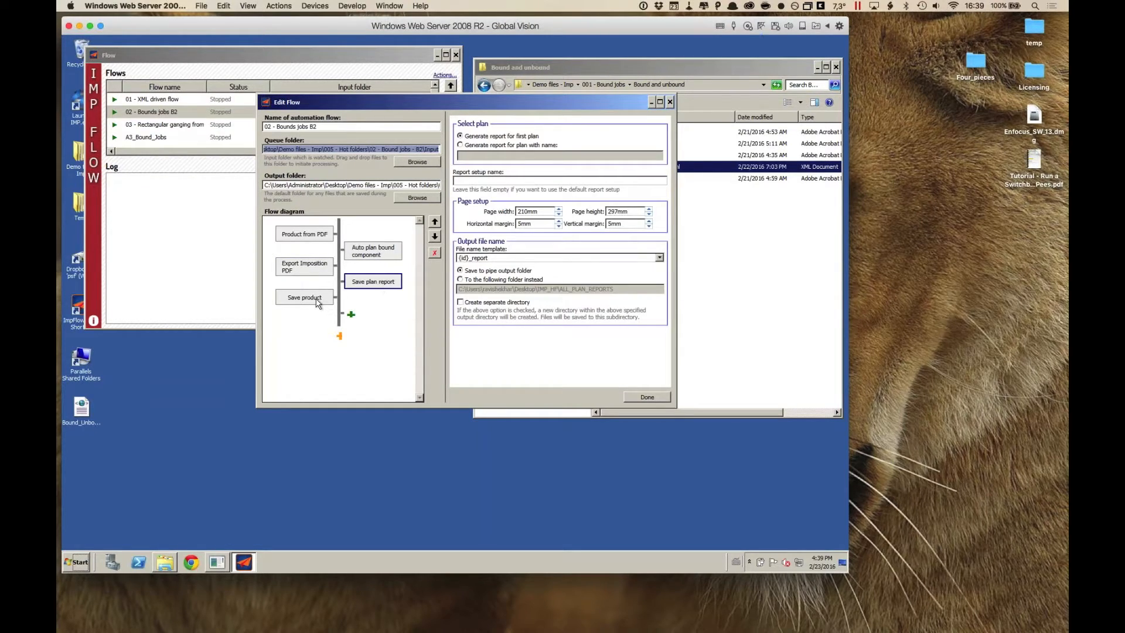
click(317, 302)
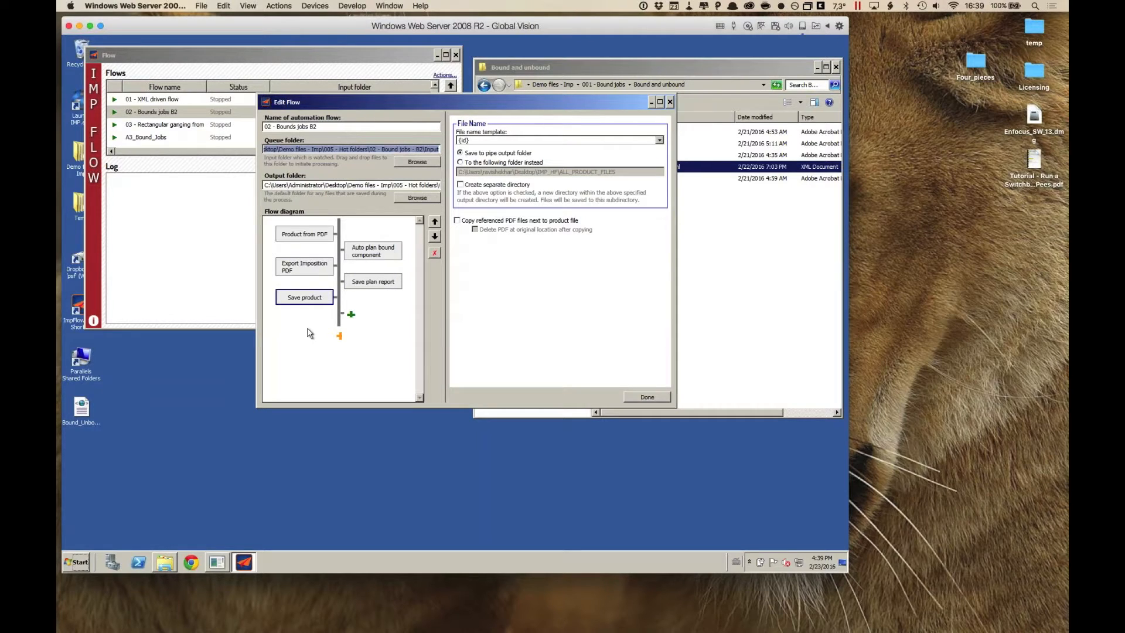
Run through all five stages of the flow again from Product from PDF to Save product, and close the flow editor
click(305, 235)
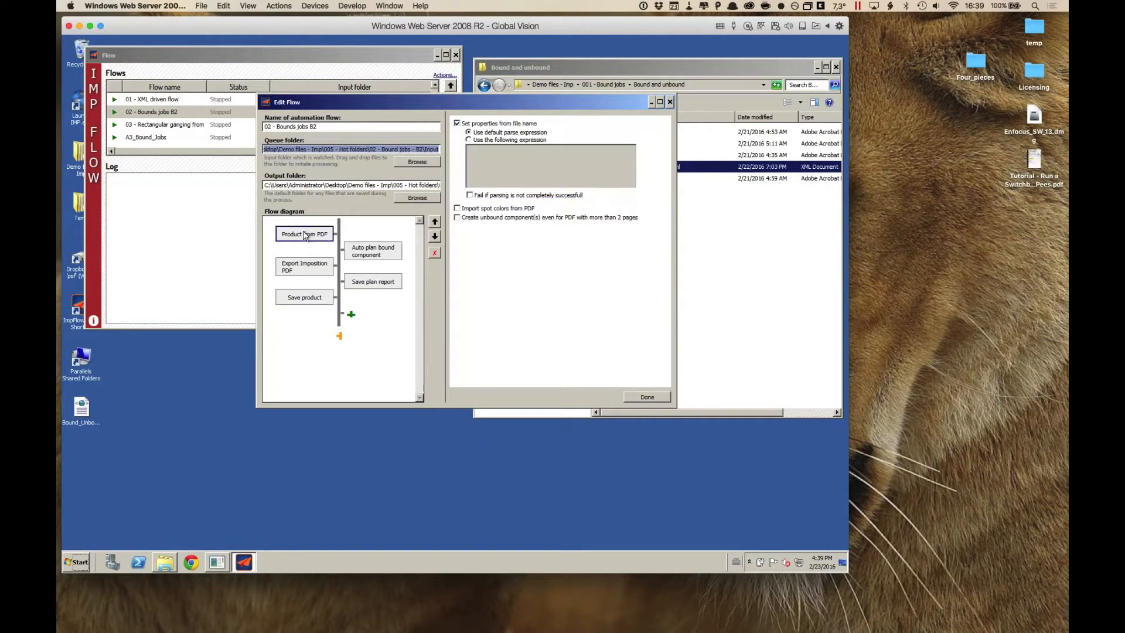
click(346, 256)
click(324, 268)
click(350, 283)
click(320, 297)
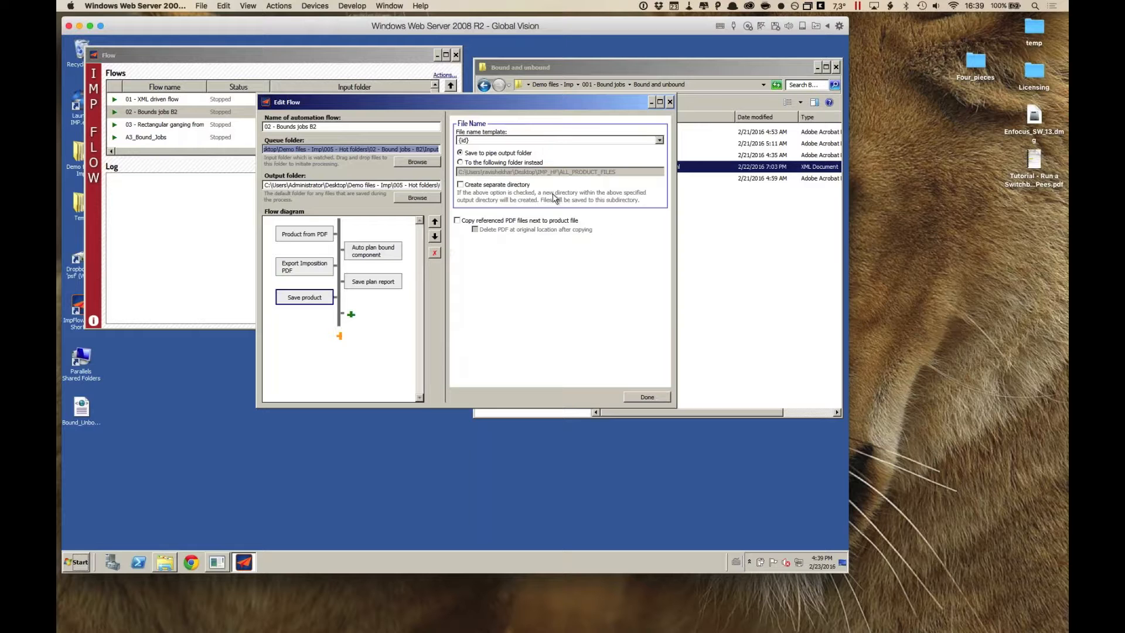
click(670, 103)
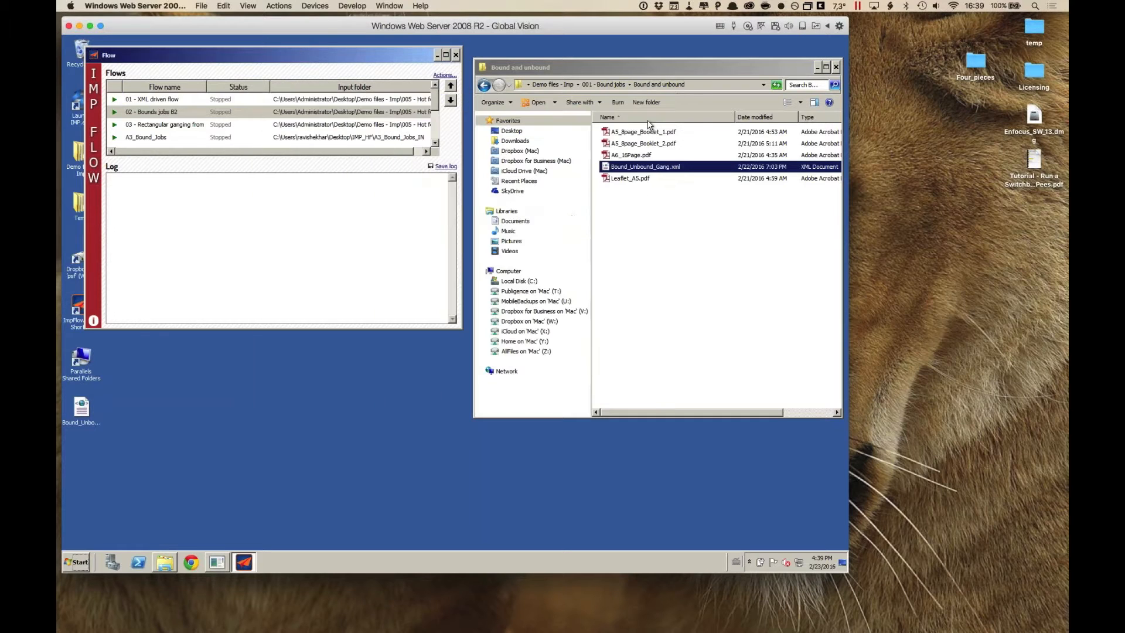
Open the flow "03 - Rectangular ganging from XML" for editing and inspect its Product from PFXML settings
click(274, 127)
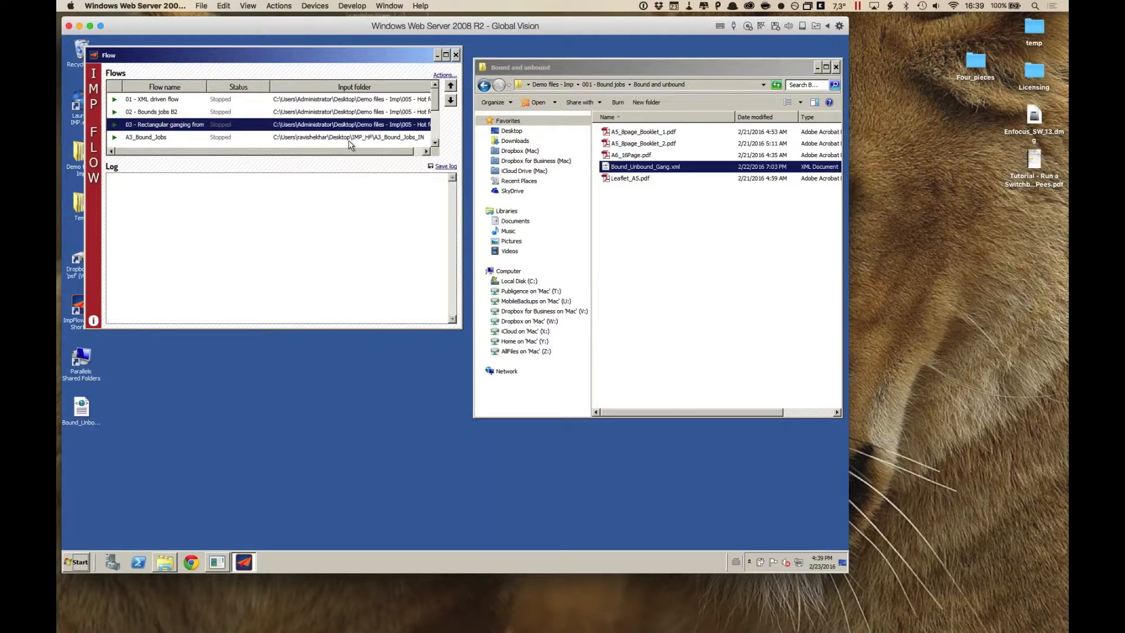
click(445, 75)
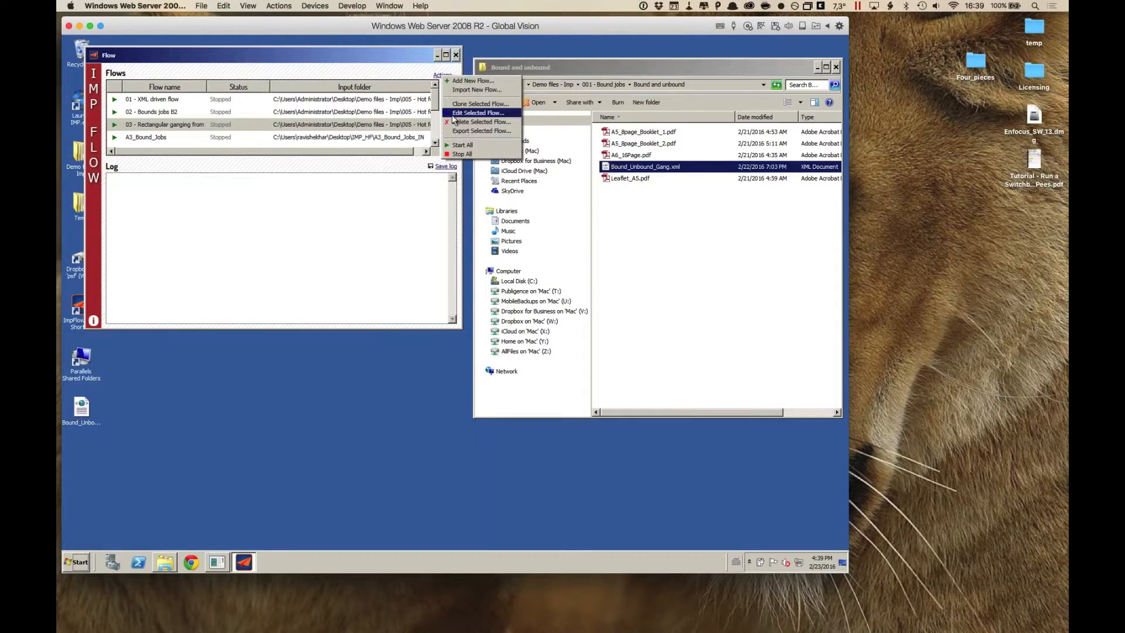
click(453, 116)
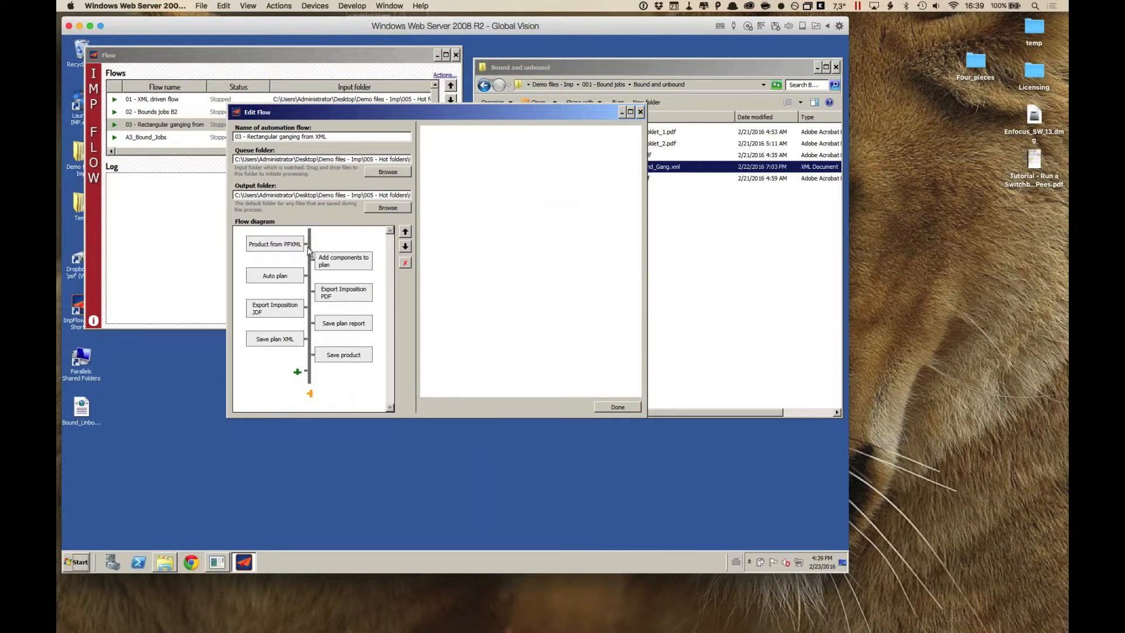
click(287, 249)
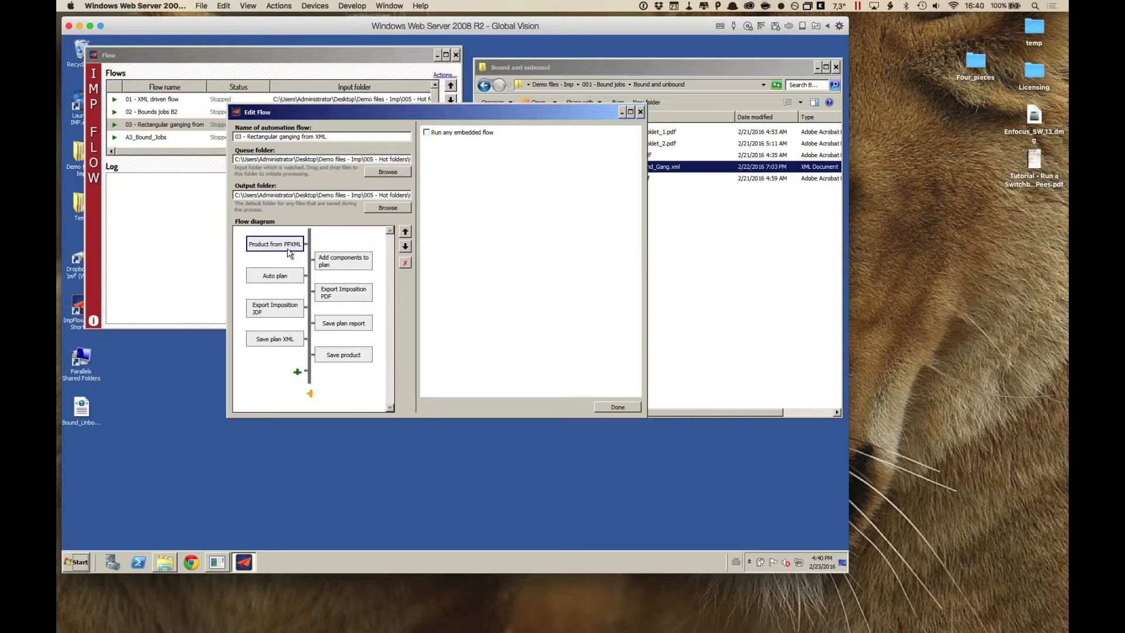
click(291, 247)
click(291, 247)
Examine the Add components to plan settings, focusing on the plan name
click(354, 265)
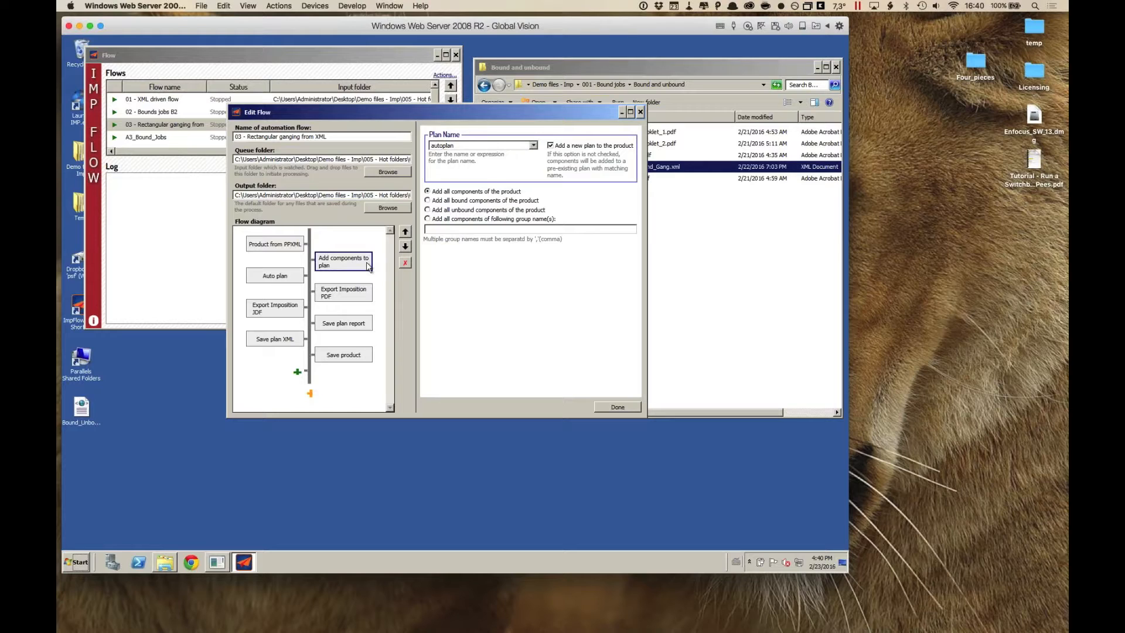
double_click(446, 145)
click(446, 145)
double_click(445, 146)
Inspect the Auto plan, Export Imposition PDF and Export Imposition JDF settings of the rectangular ganging flow
click(300, 278)
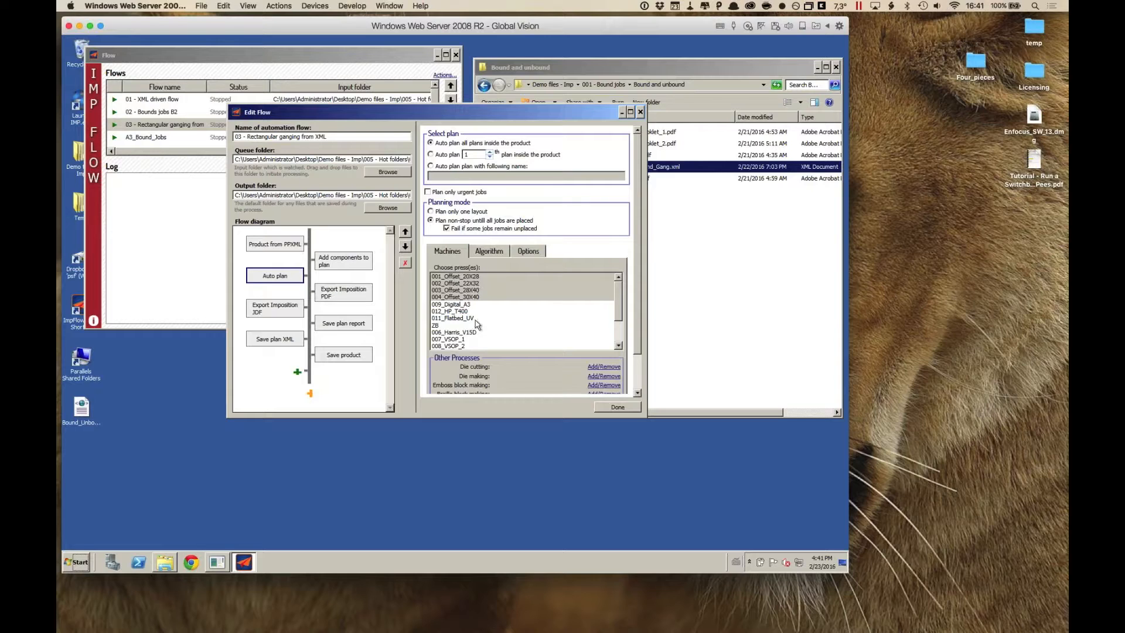
click(355, 293)
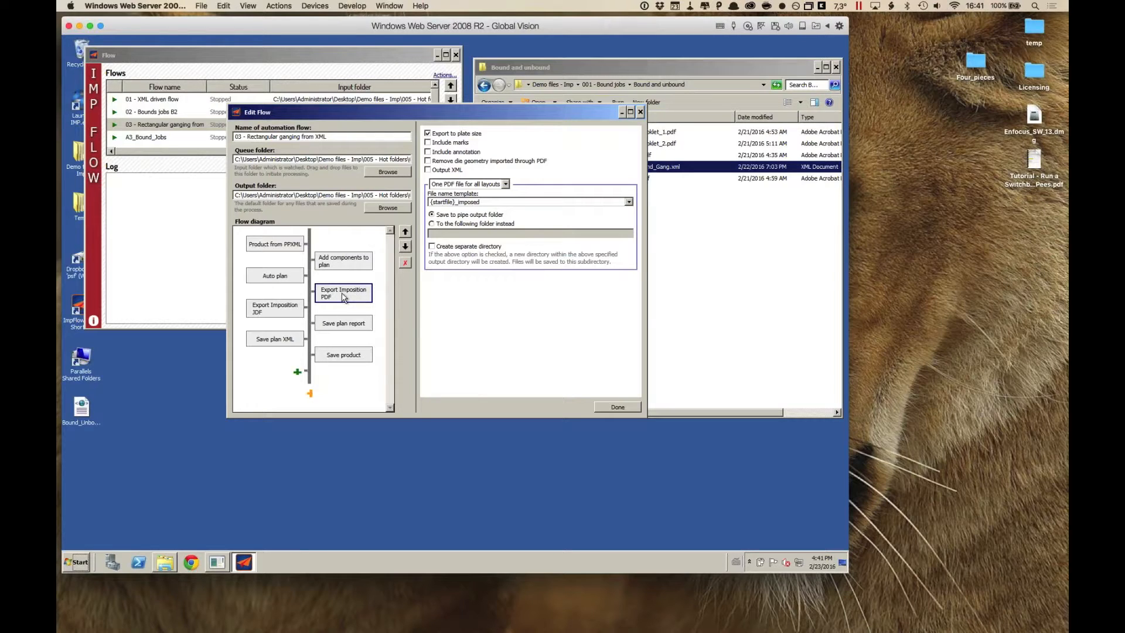
click(281, 317)
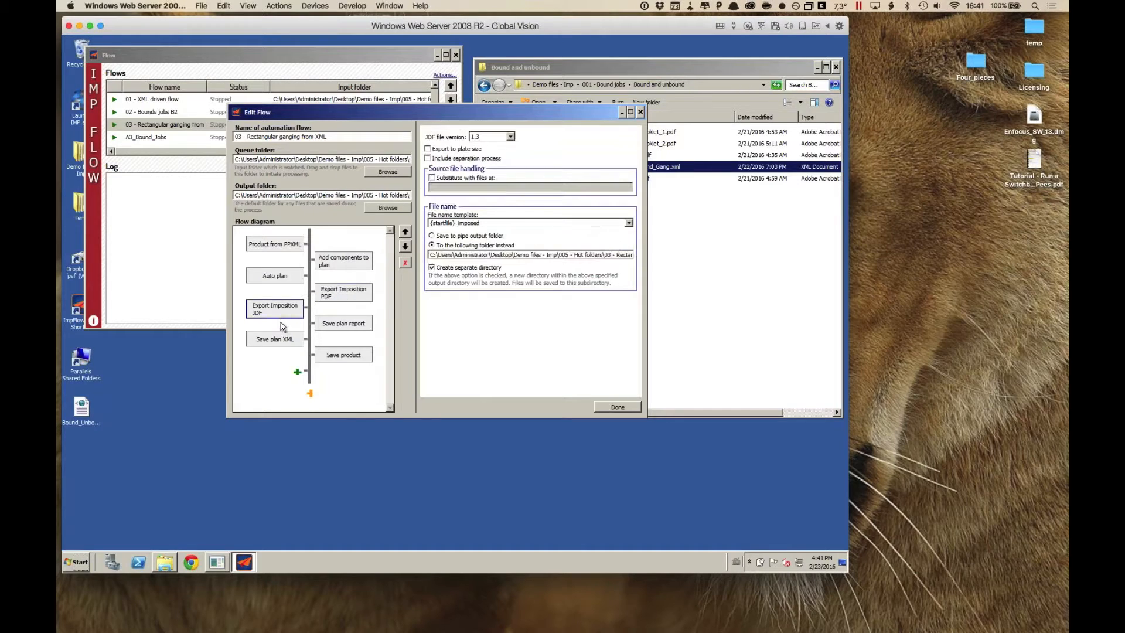
Review the Save plan report, Save plan XML and Save product settings, and close the flow editor
click(347, 326)
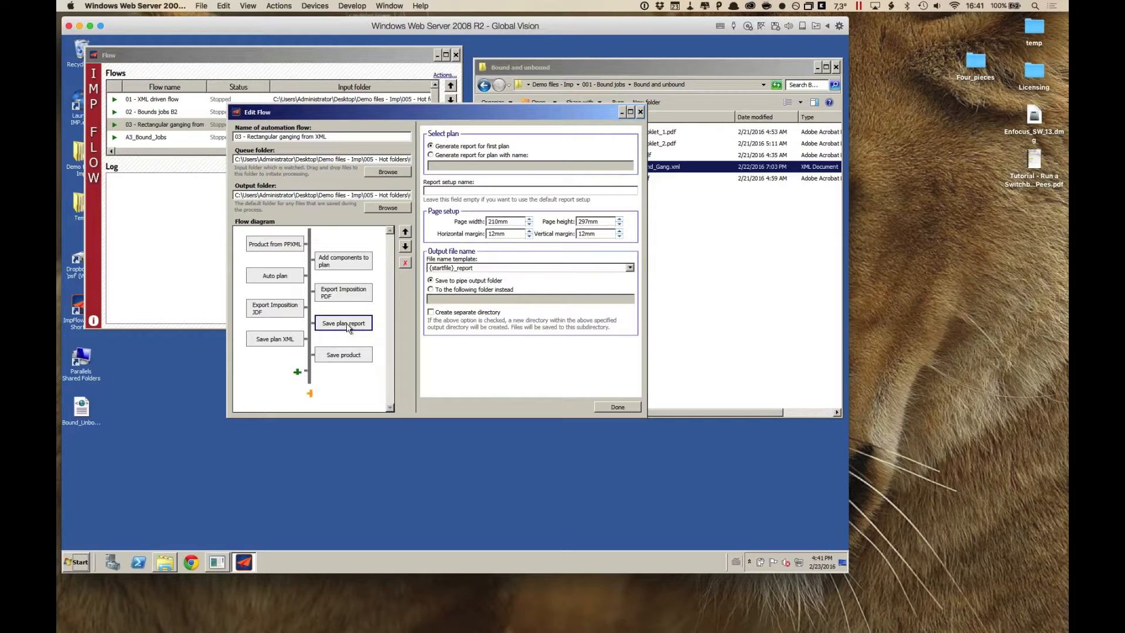
click(280, 338)
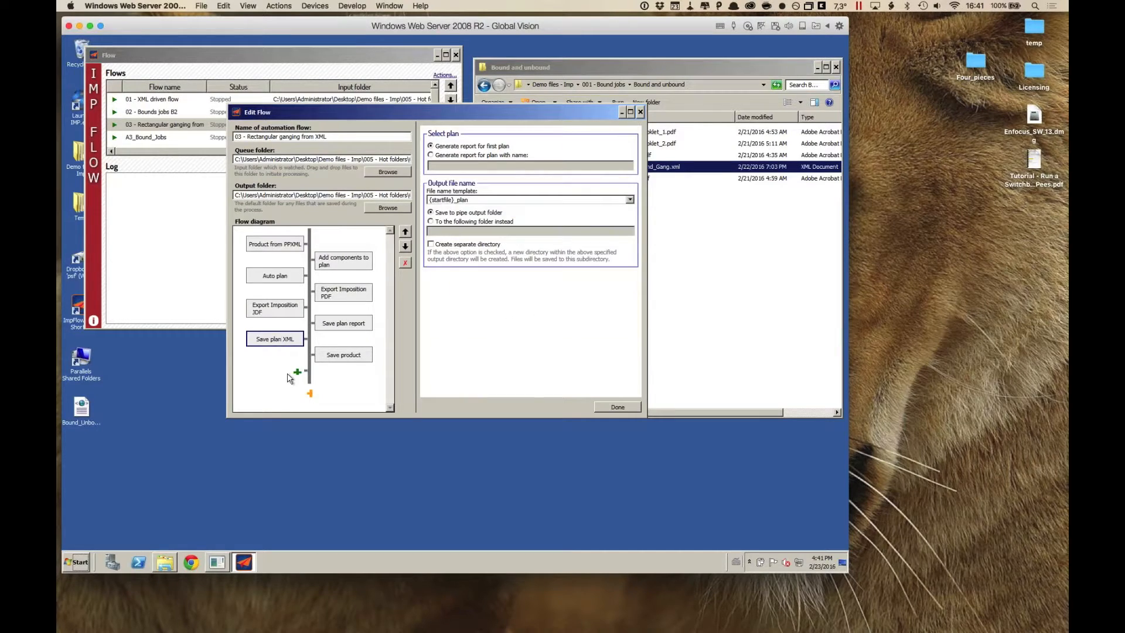
click(344, 328)
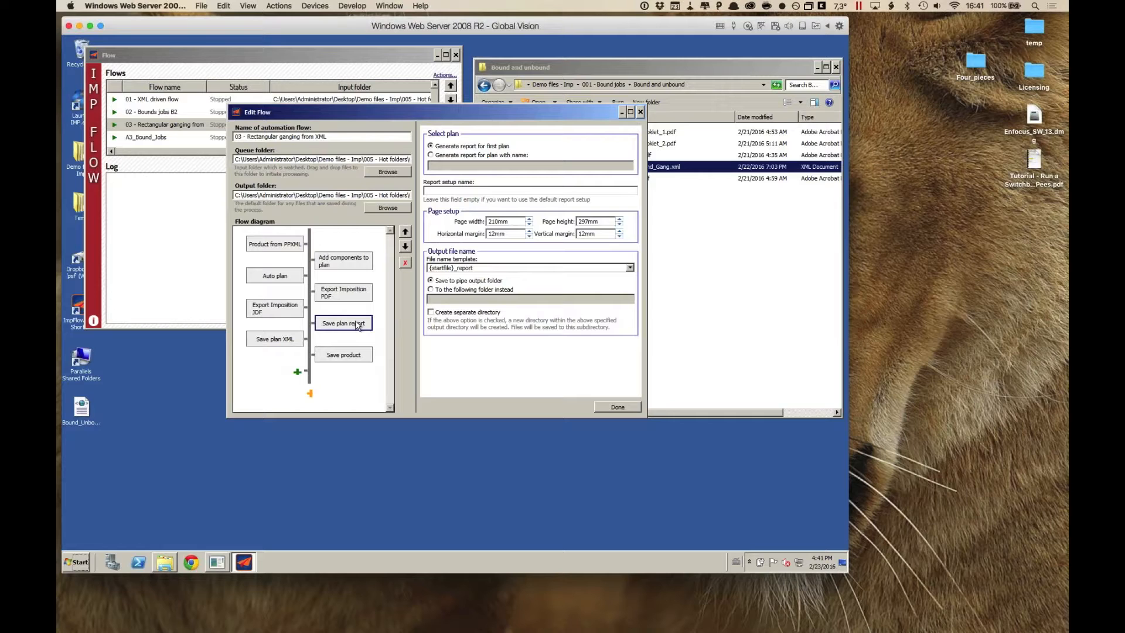
click(294, 343)
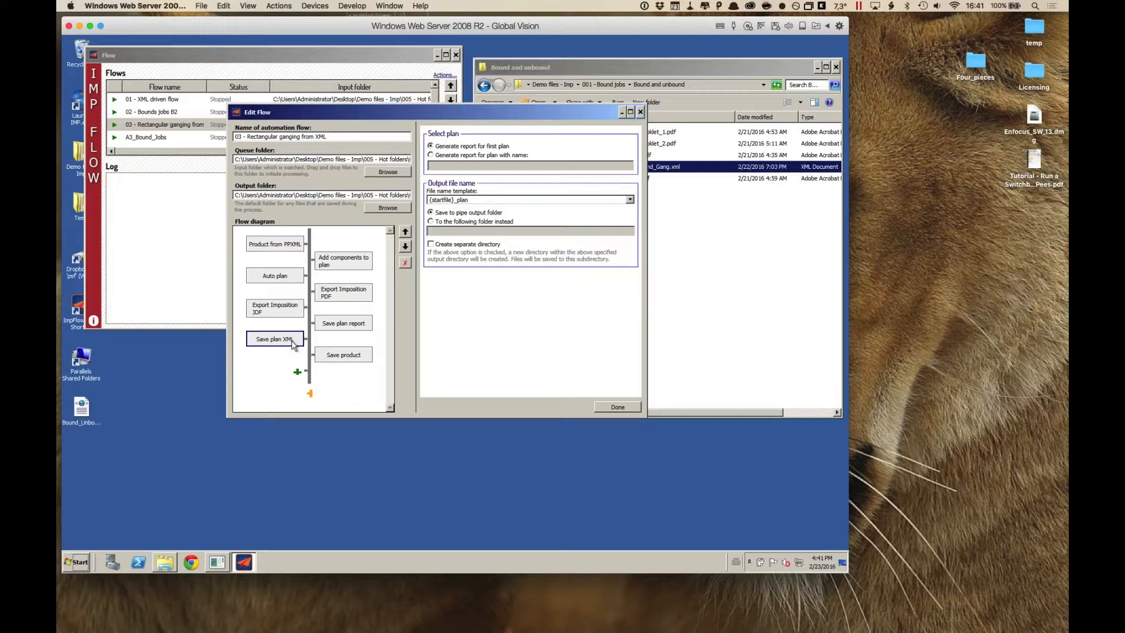
click(352, 359)
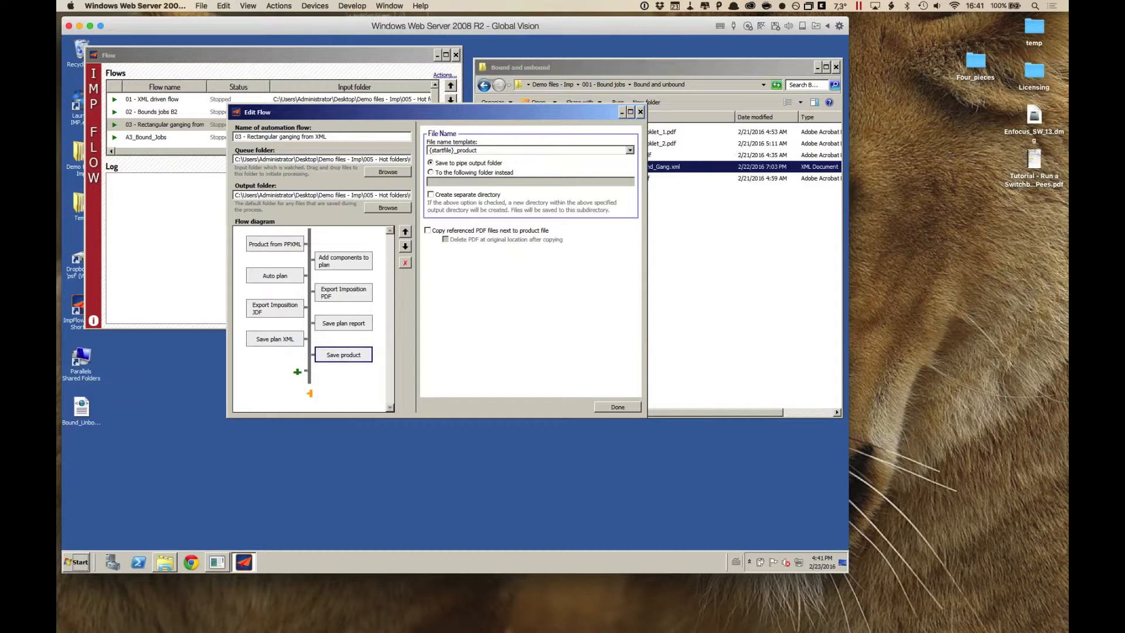
click(641, 112)
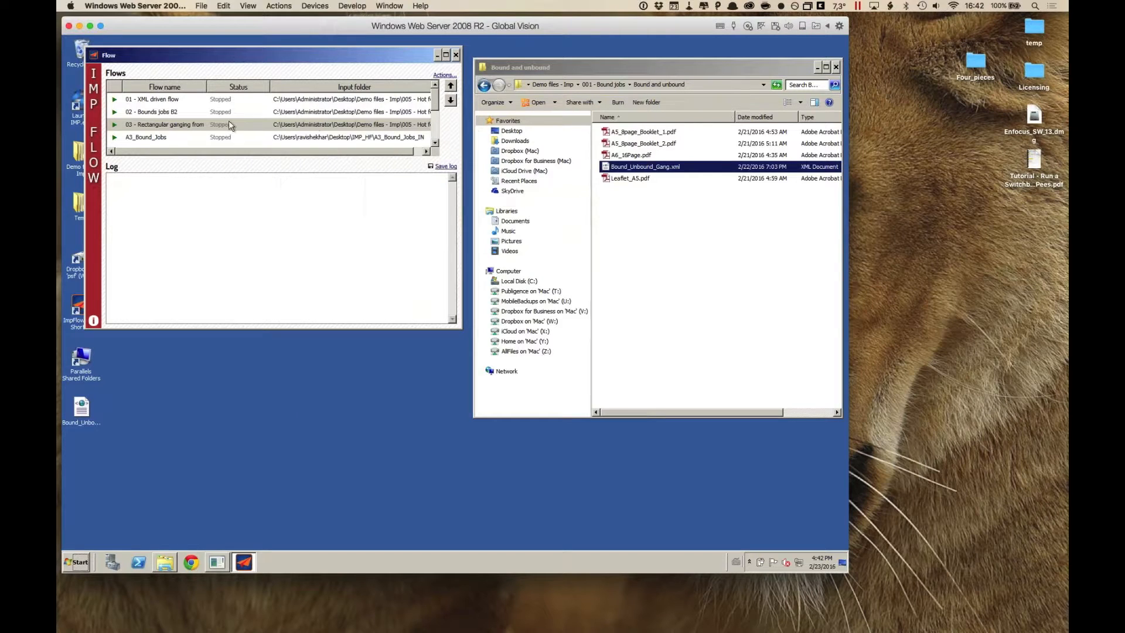
Start the flow "03 - Rectangular ganging from XML" and open its folder under "005 - Hot folders" in "Demo files - Imp"
click(114, 124)
double_click(76, 154)
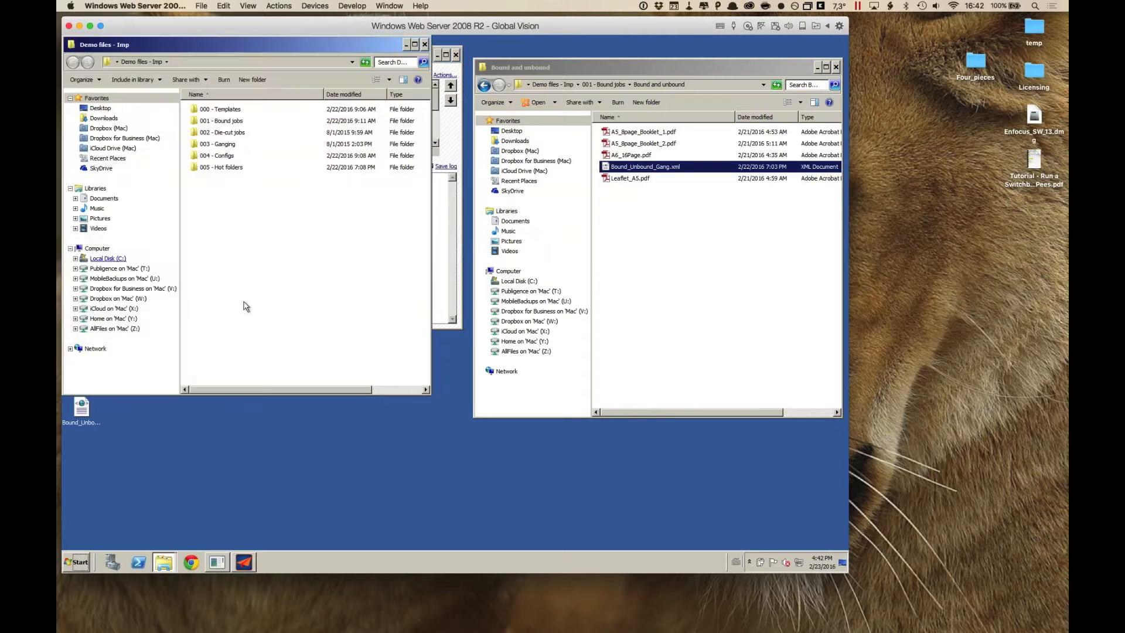
double_click(224, 168)
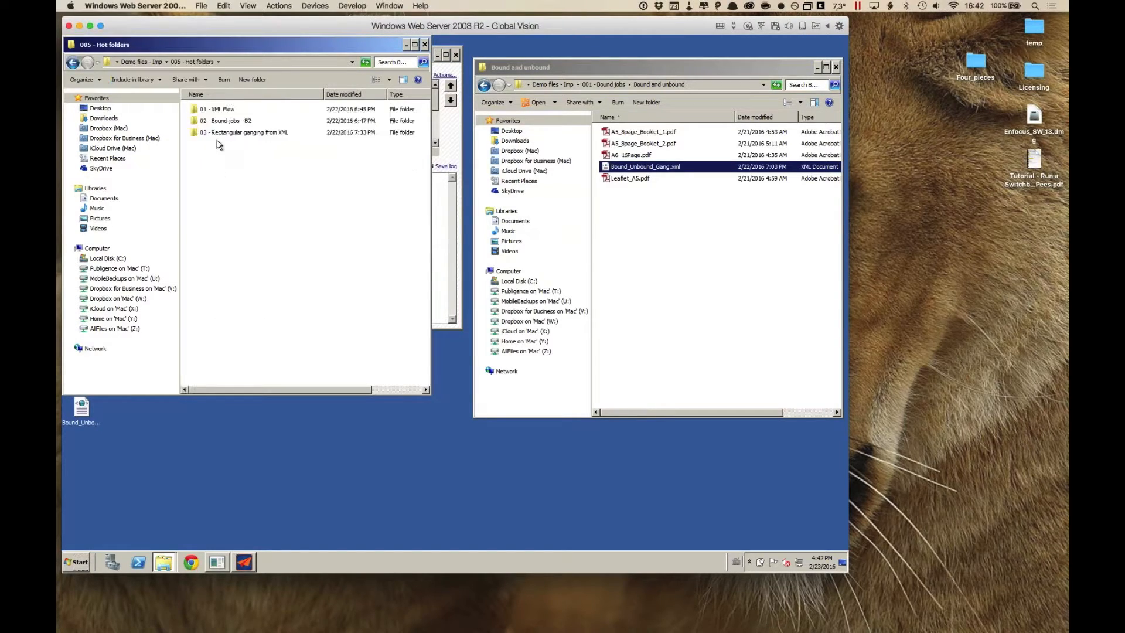
double_click(218, 134)
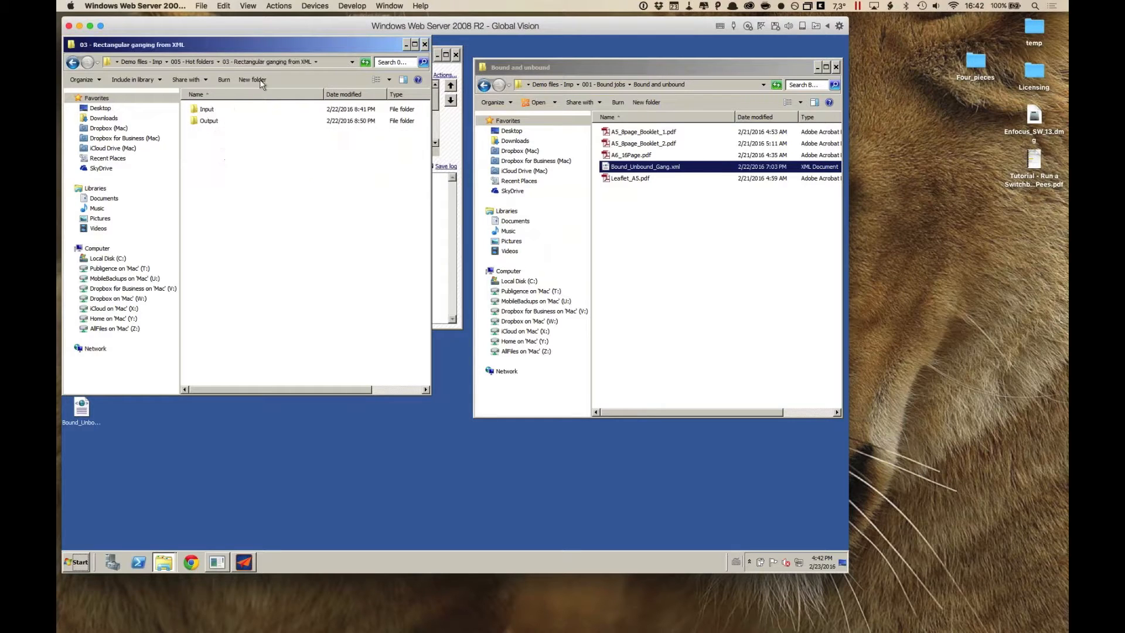
Move the hot folder window below the flow list and check the contents of the Input and Output folders
drag(264, 46, 296, 179)
double_click(235, 244)
key(BackSpace)
double_click(242, 256)
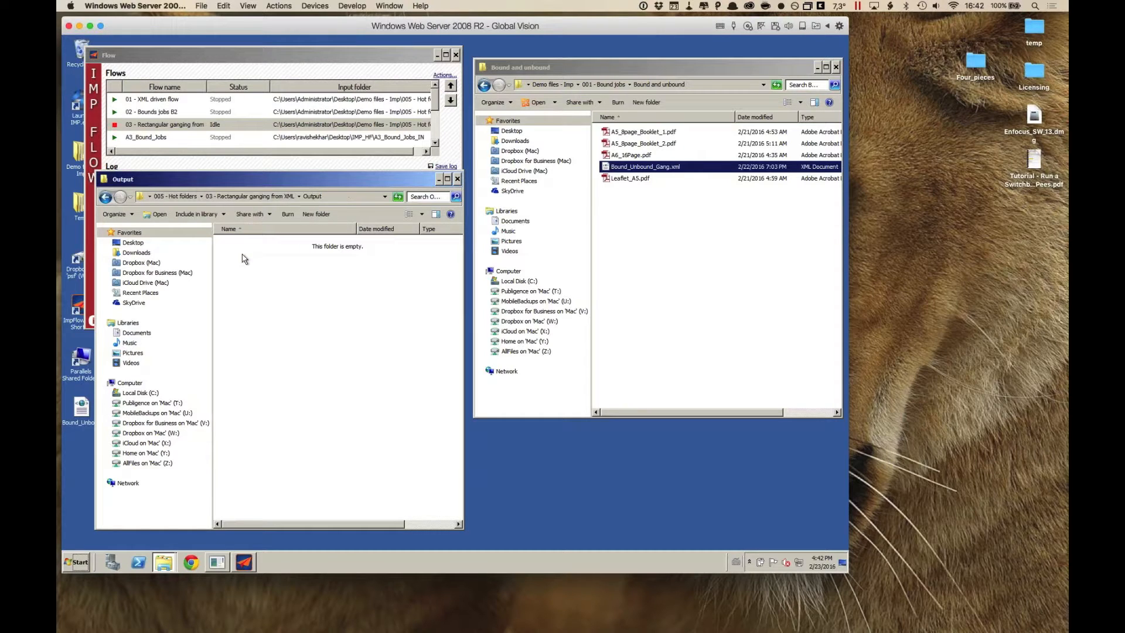
click(287, 196)
key(Up)
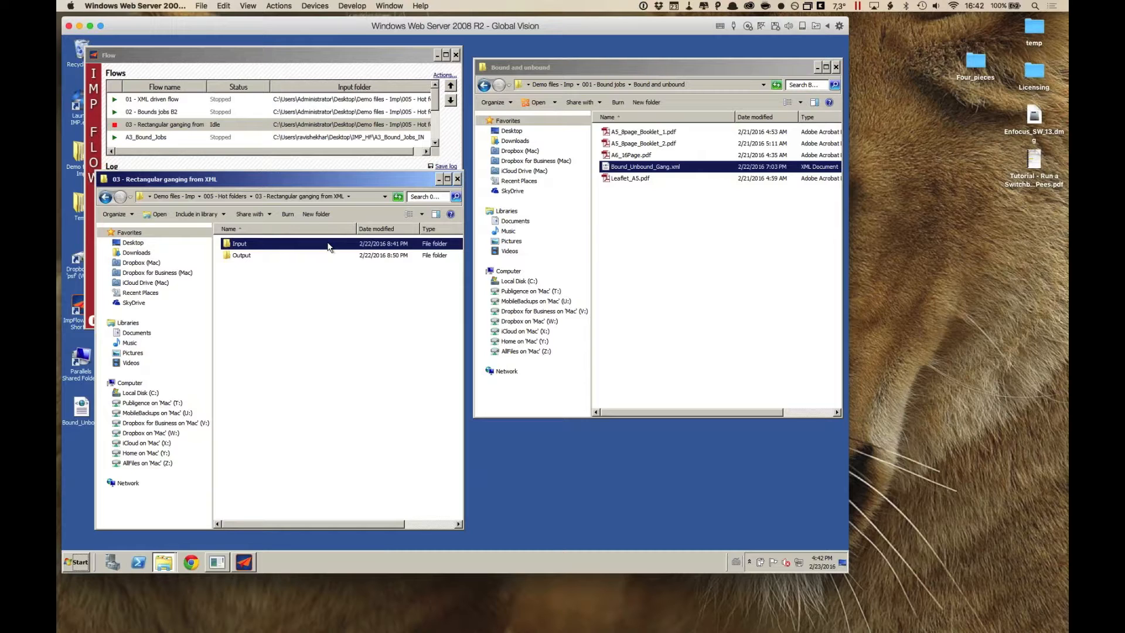
click(246, 261)
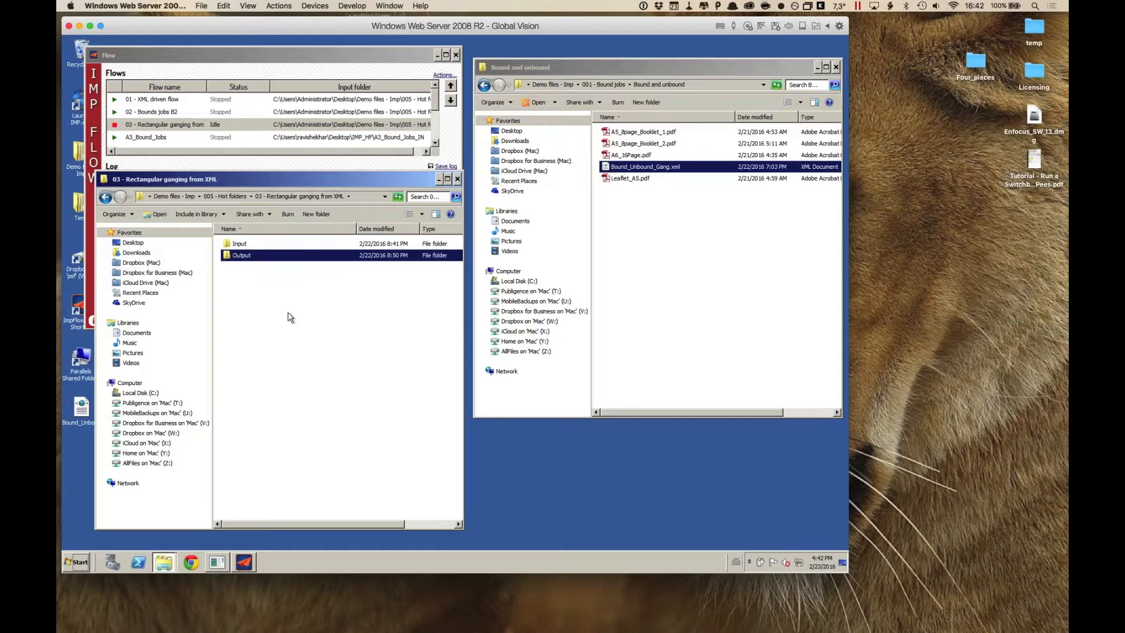
key(Up)
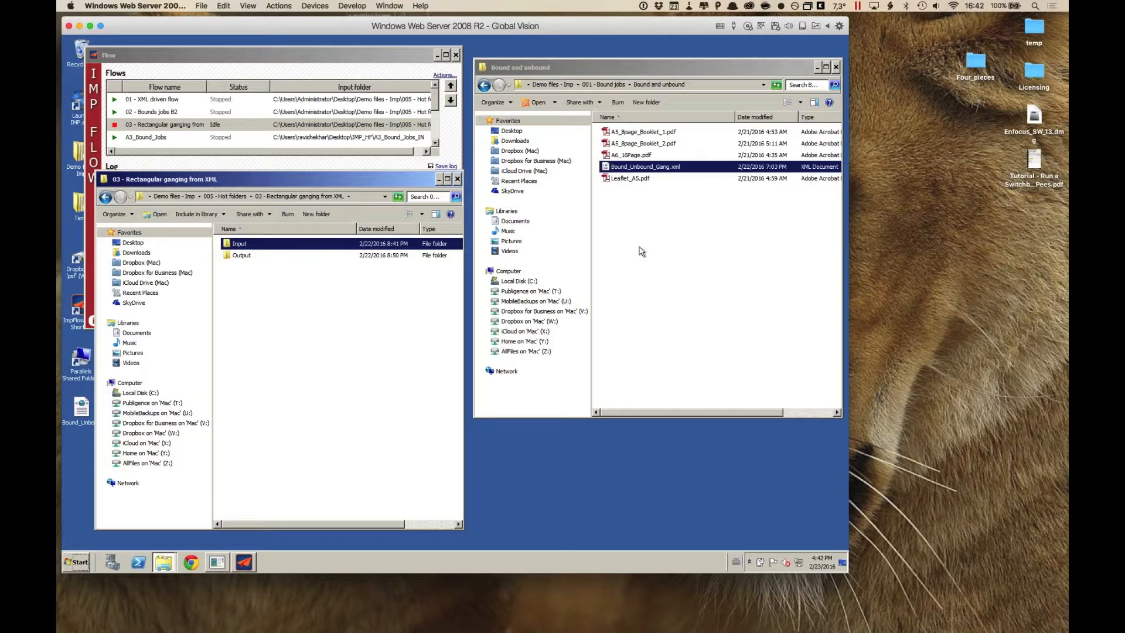
Copy Bound_Unbound_Gang.xml from the "Bound and unbound" folder into the flow's Input folder
right_click(608, 170)
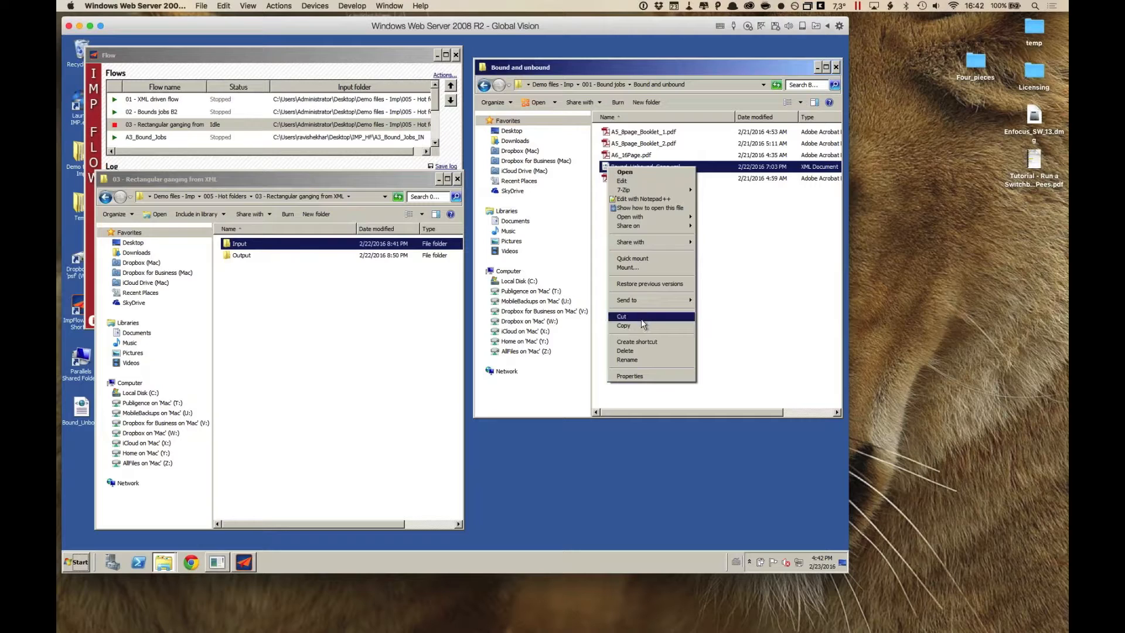
click(623, 325)
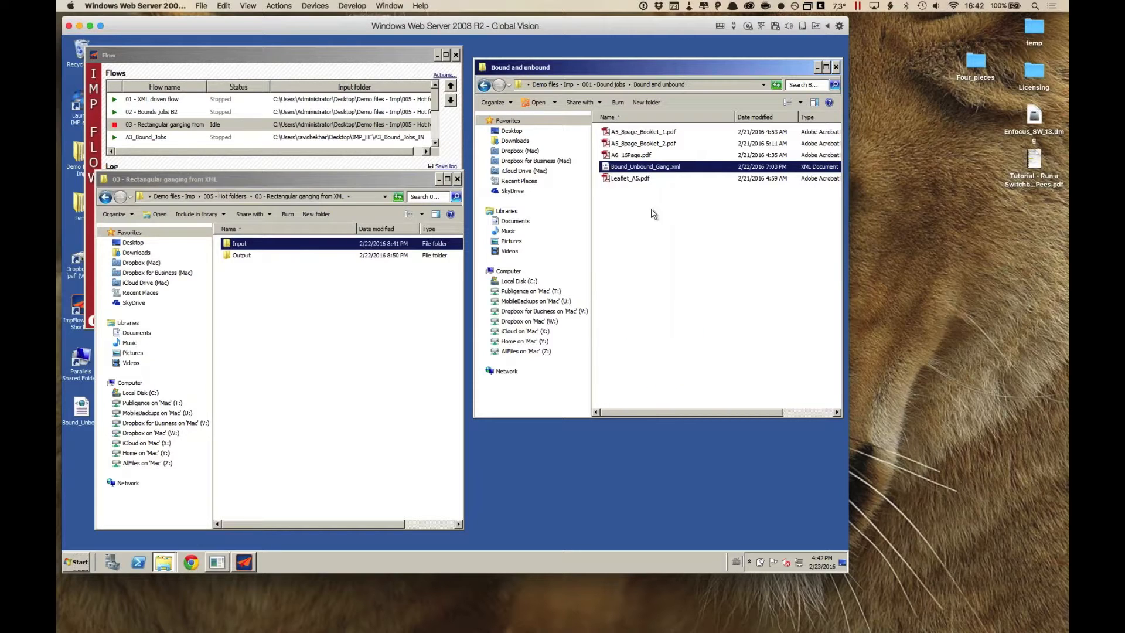
click(228, 245)
double_click(229, 245)
right_click(245, 269)
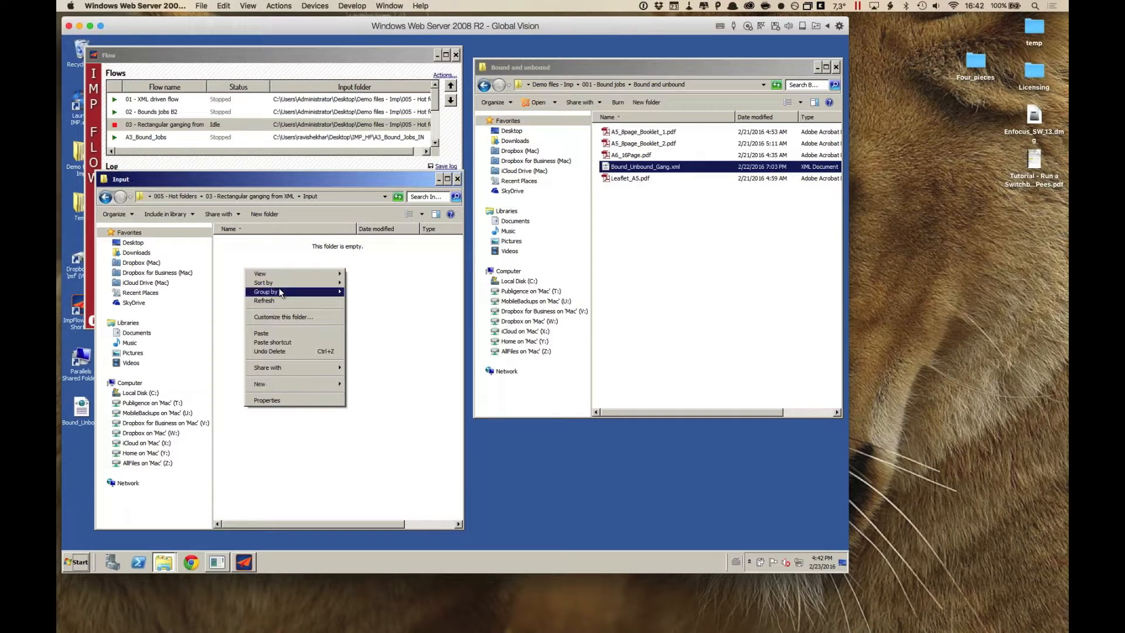
click(277, 333)
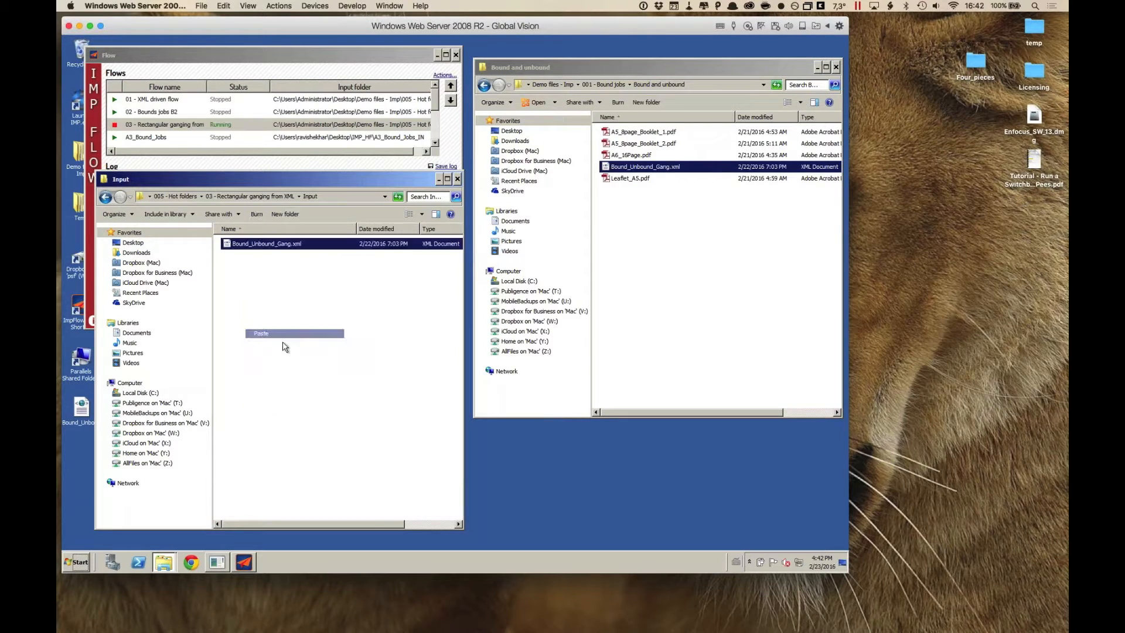
Check the flow log for the processed job and look at the Done folder inside Input
click(399, 57)
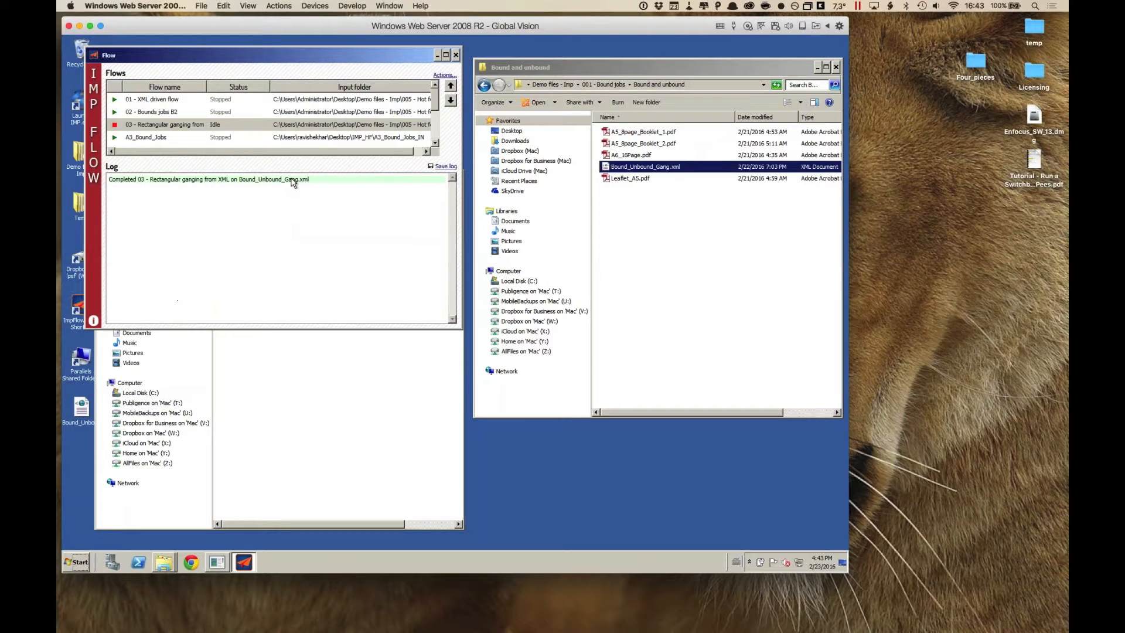
click(322, 394)
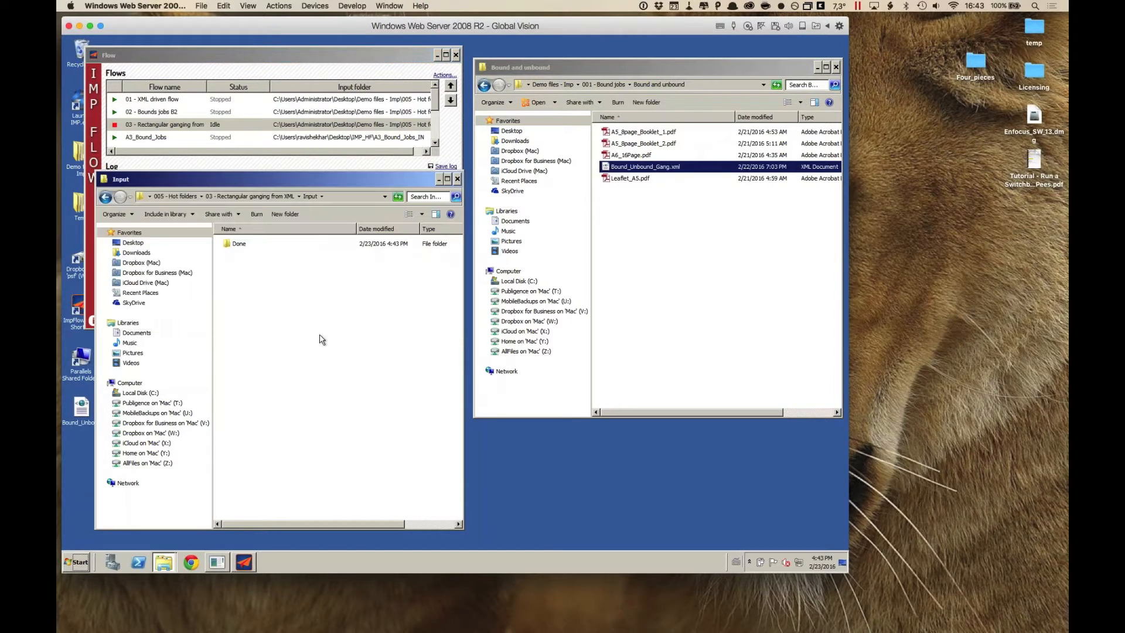
click(229, 248)
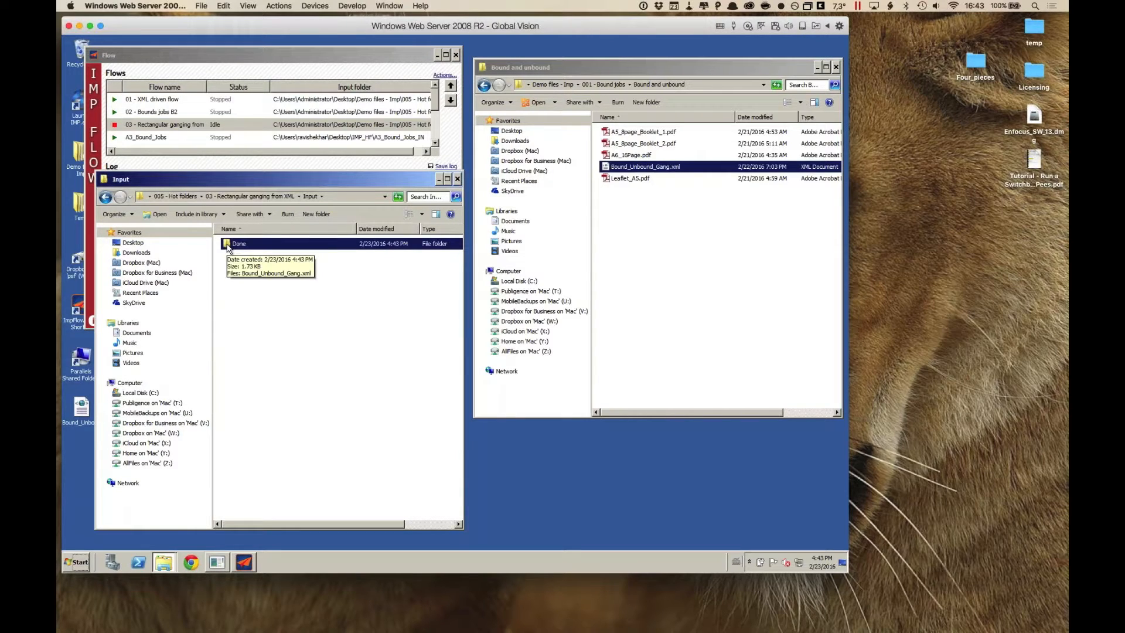
Check the processed XML file in the Done folder and open the flow's Output folder
double_click(228, 248)
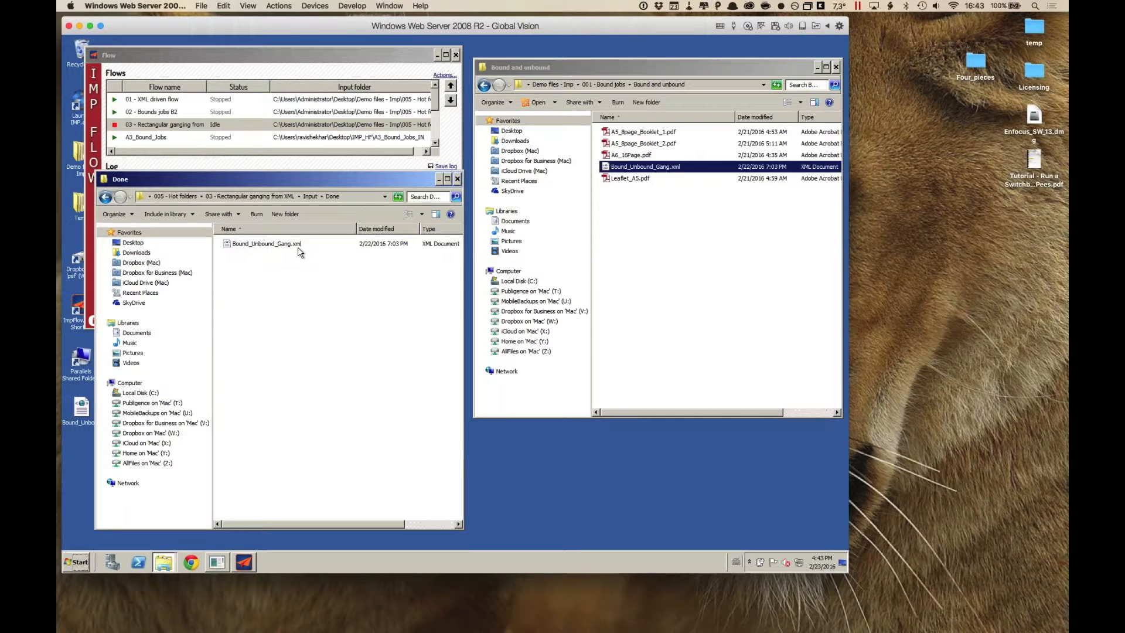
click(286, 197)
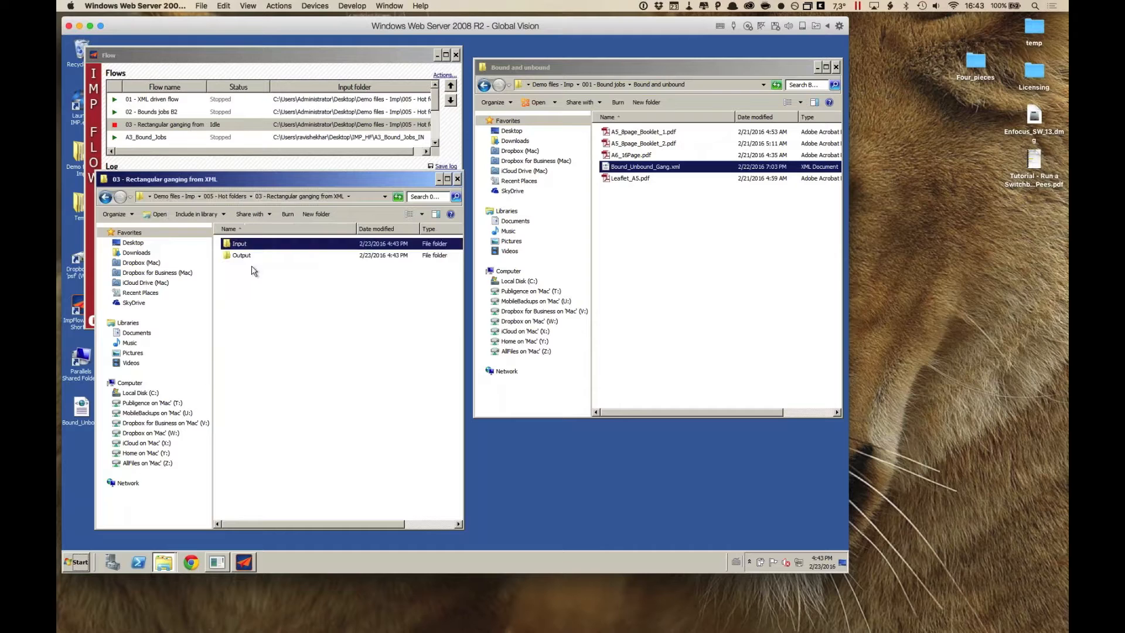
double_click(242, 256)
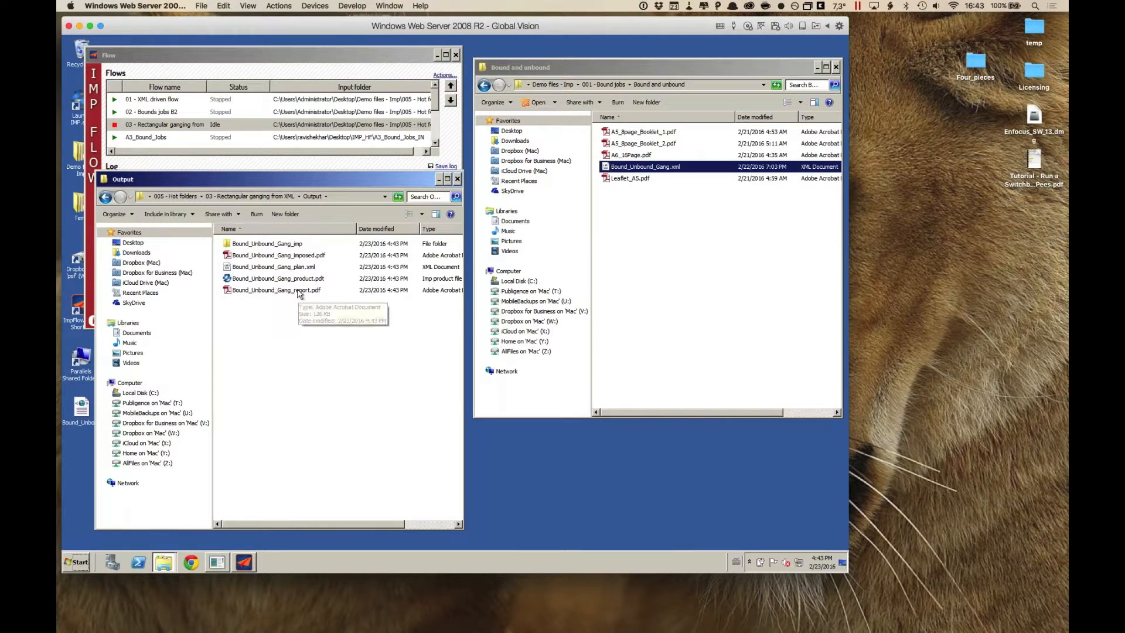
Look into the Bound_Unbound_Gang_imp folder and view Bound_Unbound_Gang_imposed.pdf from the Output folder
double_click(293, 245)
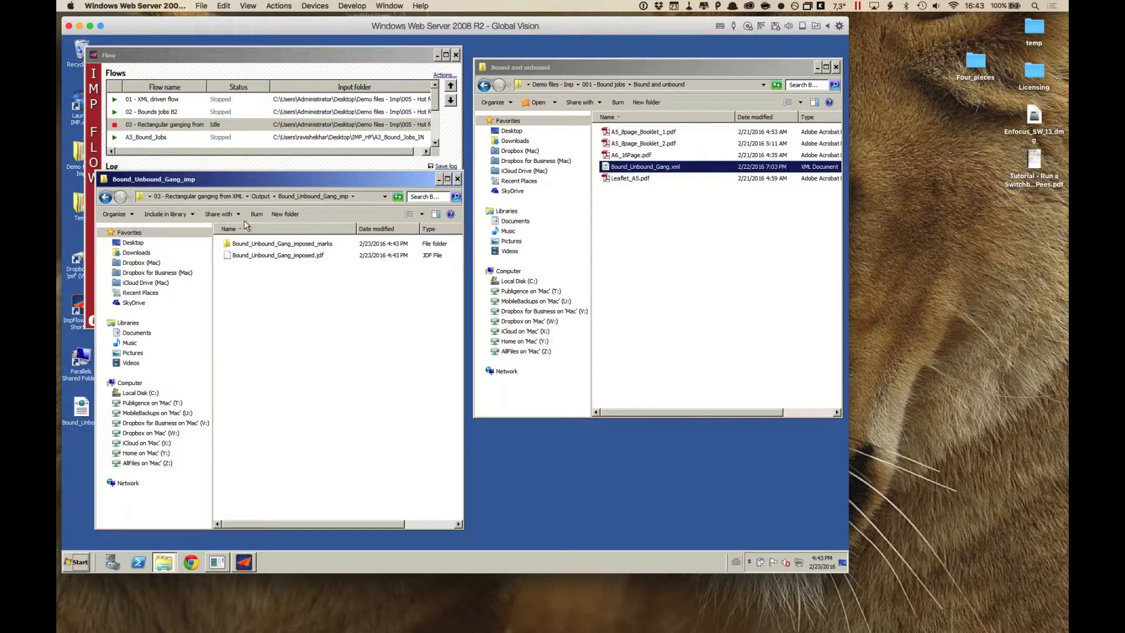
click(266, 196)
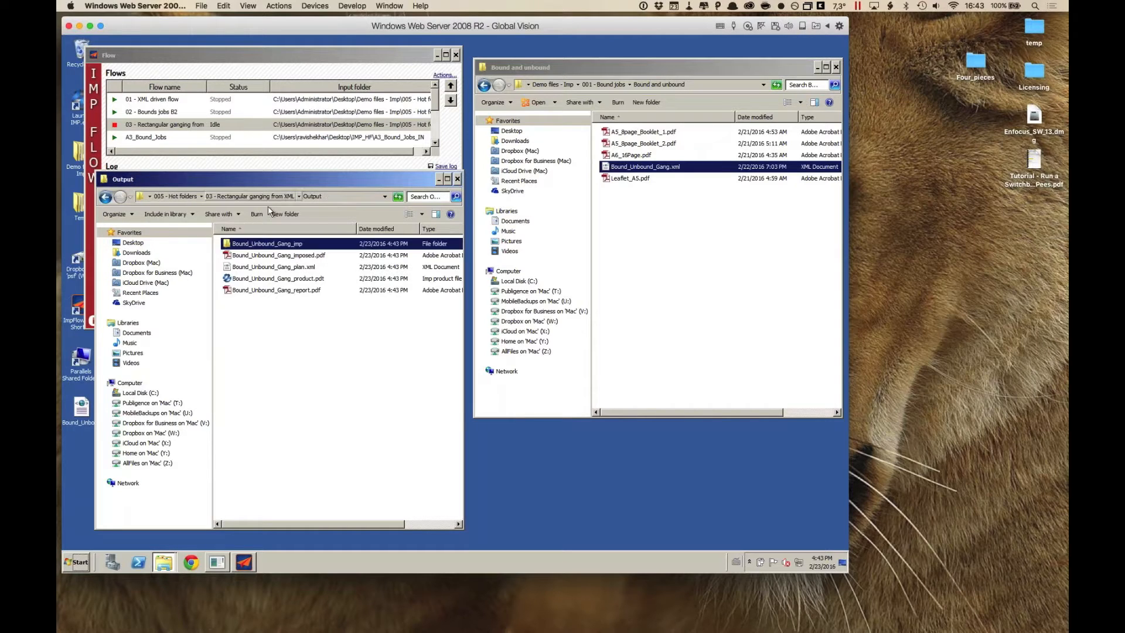
double_click(314, 258)
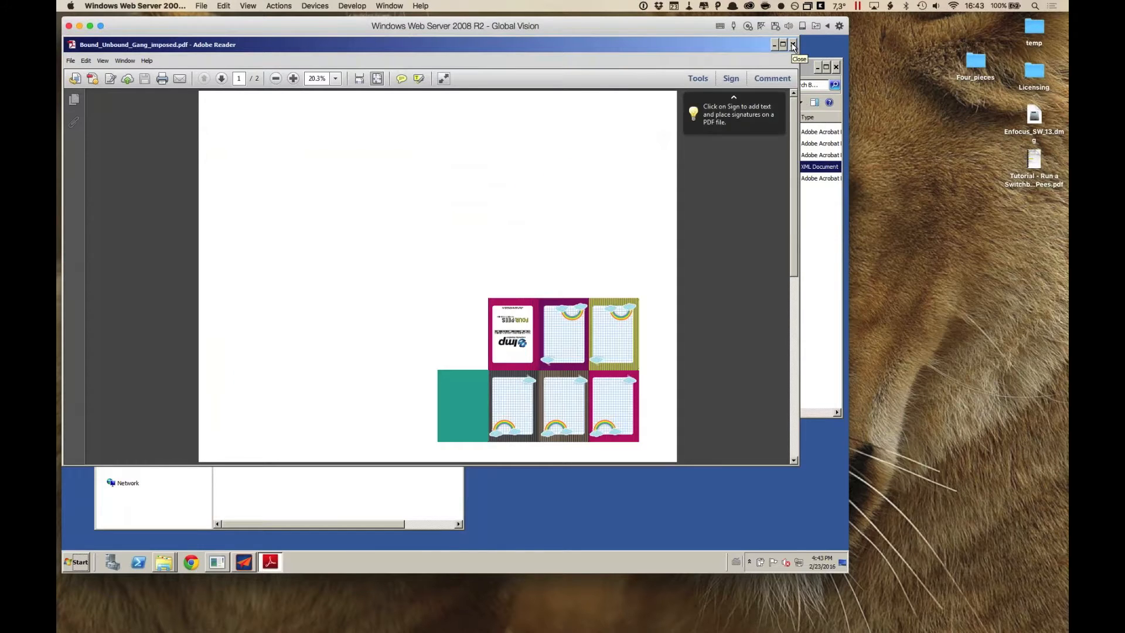
click(792, 44)
Open Bound_Unbound_Gang_plan.xml, collapse both Layout nodes, expand the first to examine its placed objects, and close the file
click(303, 268)
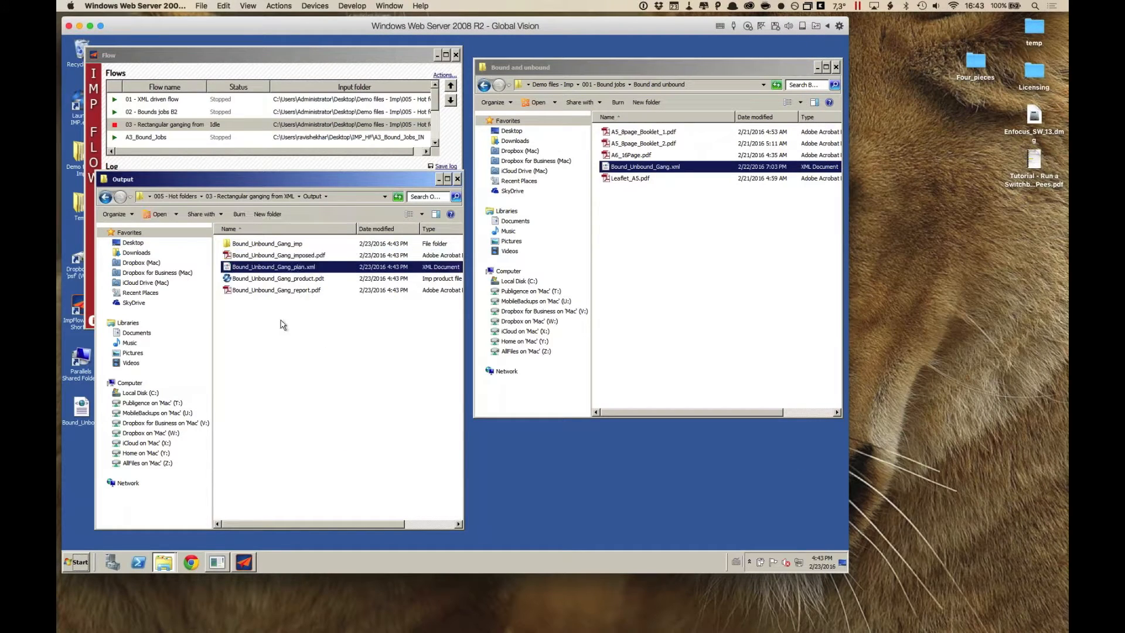
double_click(313, 271)
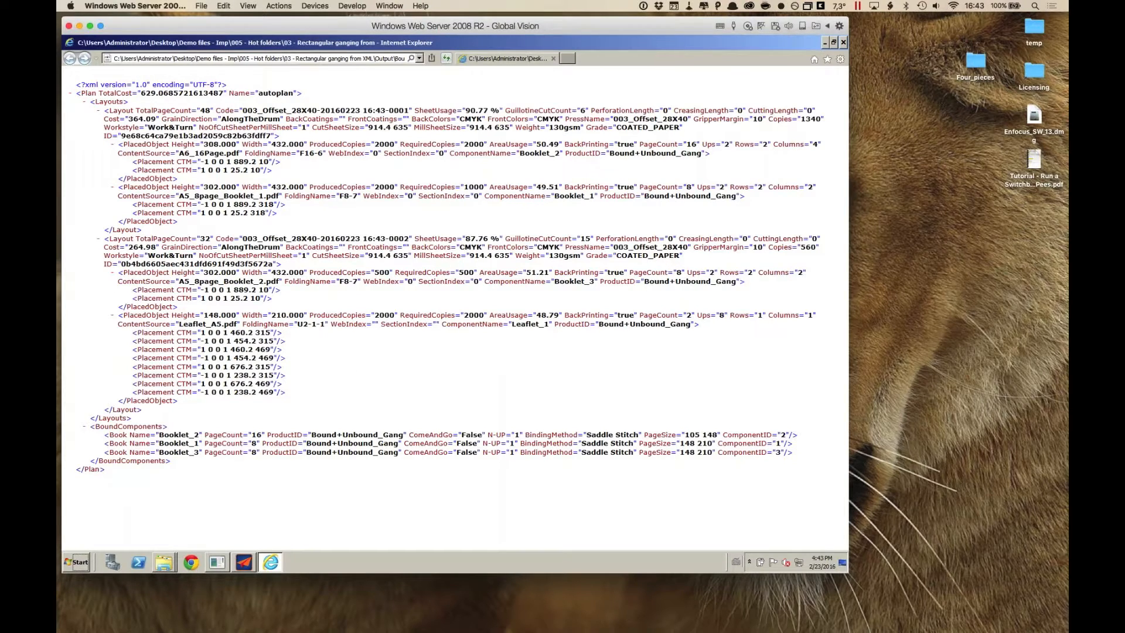
click(99, 111)
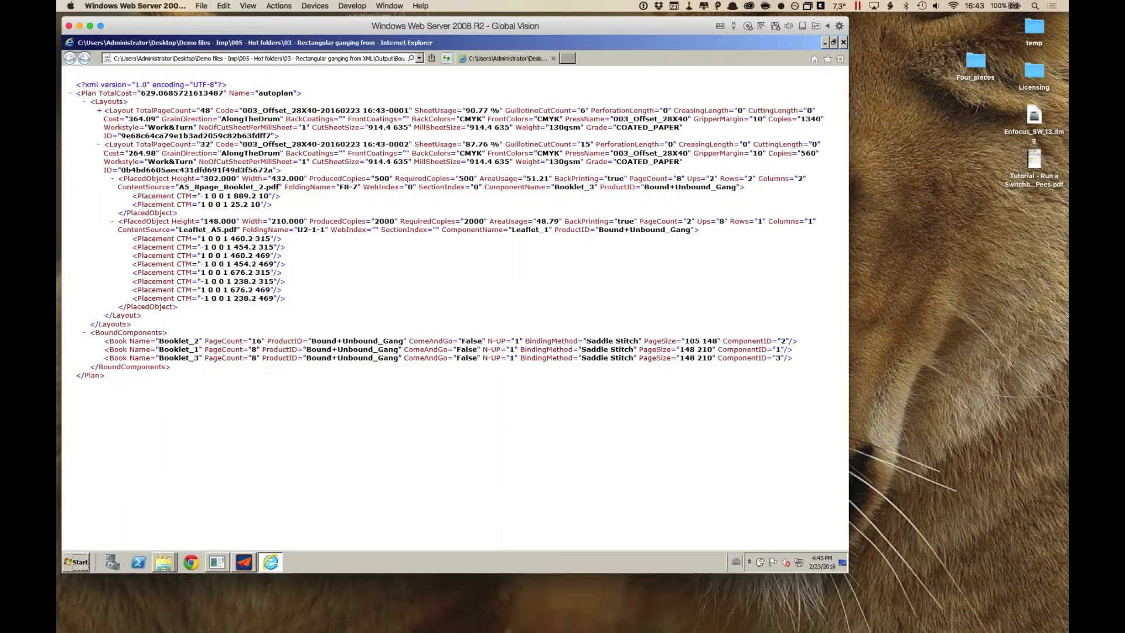
click(99, 145)
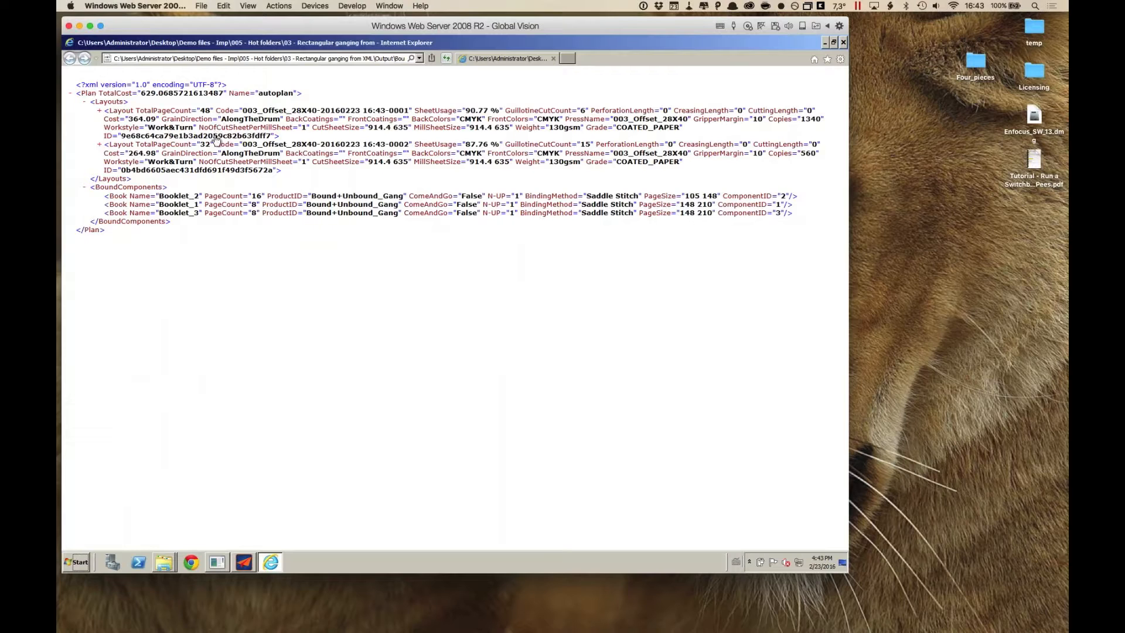
click(99, 111)
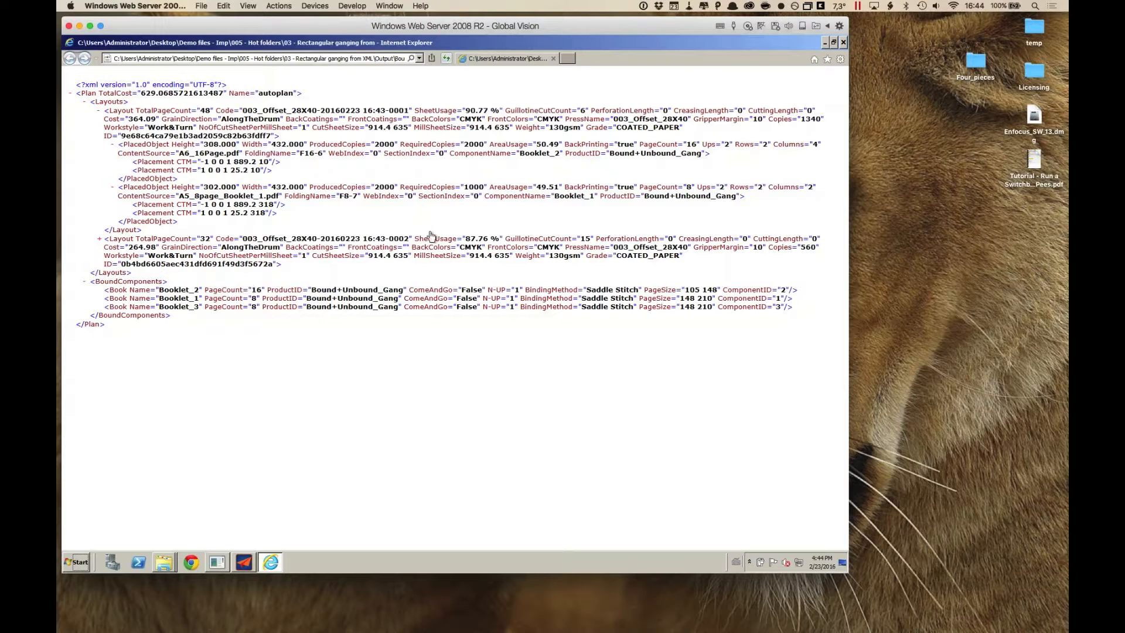
click(844, 43)
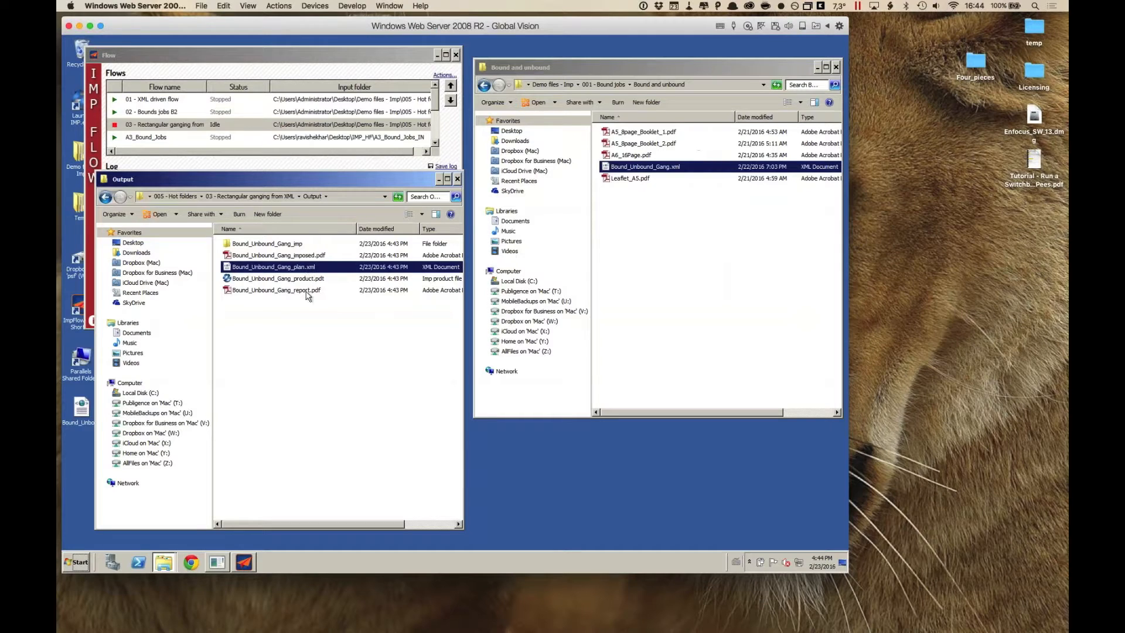
Review the sheet, press, cost and layout details of both layouts in Bound_Unbound_Gang_report.pdf, and close the report
double_click(302, 290)
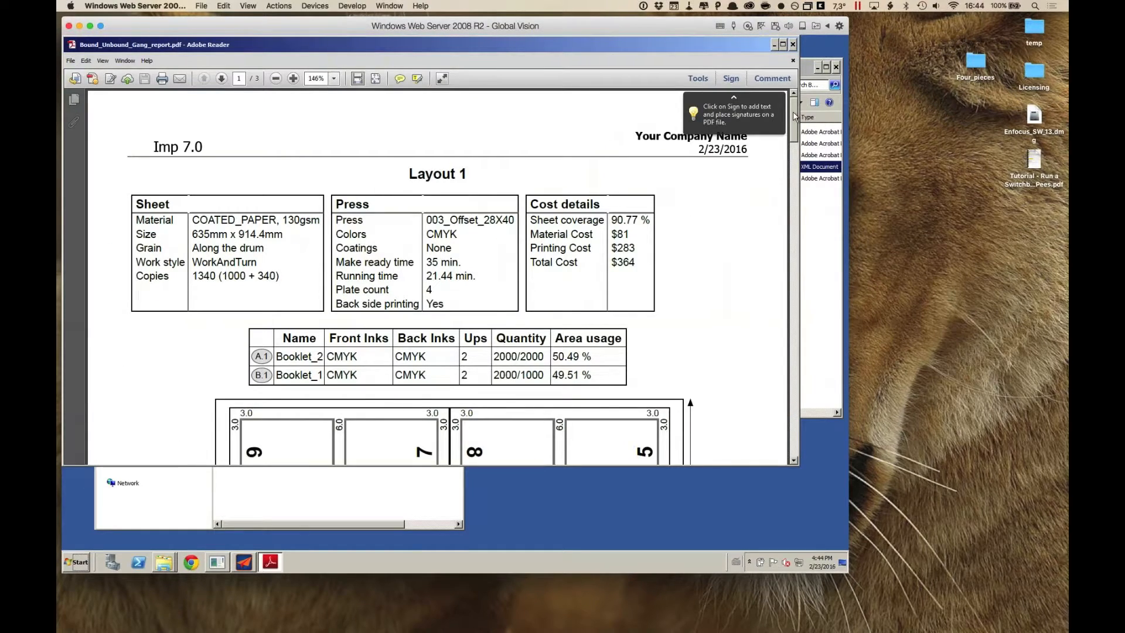
scroll(442, 130, down, 3)
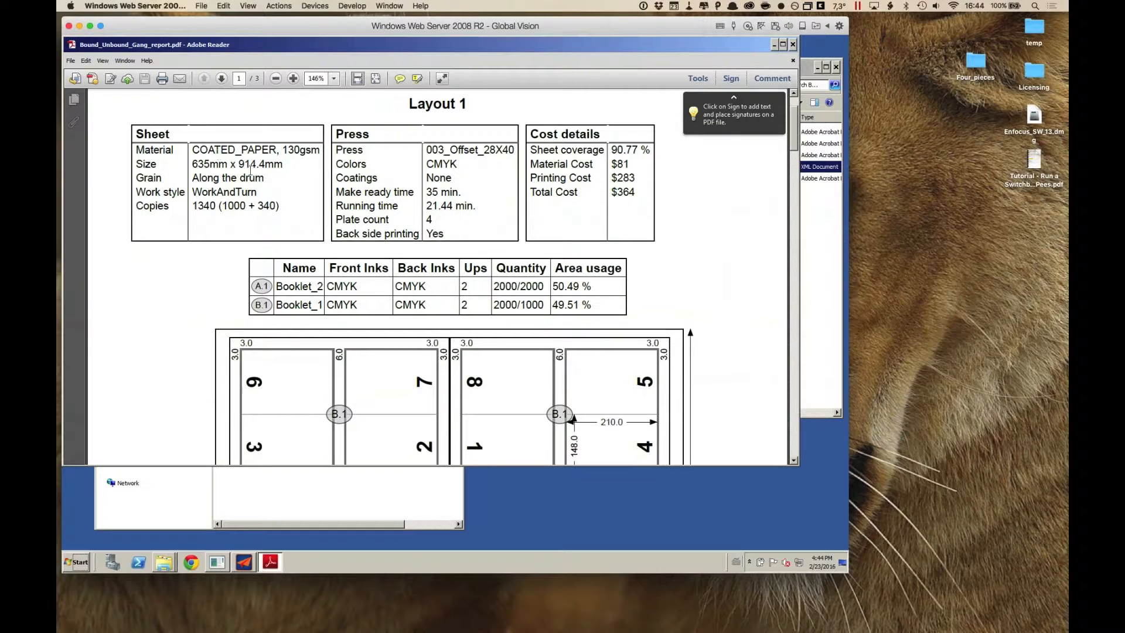
drag(531, 148, 646, 199)
triple_click(631, 153)
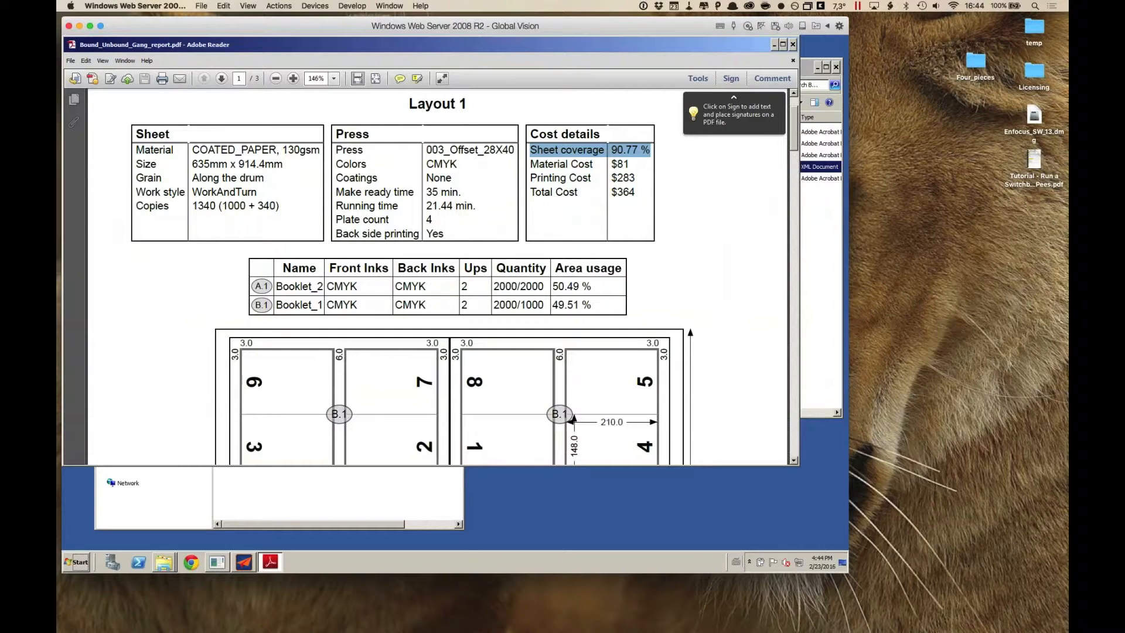
drag(793, 145, 793, 262)
scroll(794, 275, down, 10)
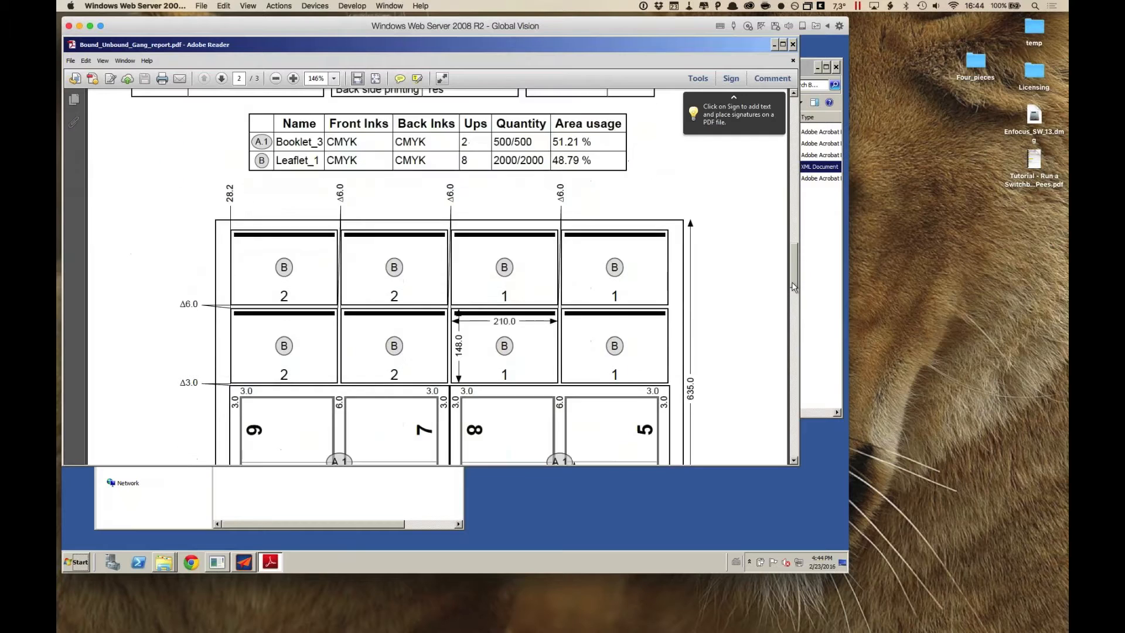
scroll(793, 287, up, 5)
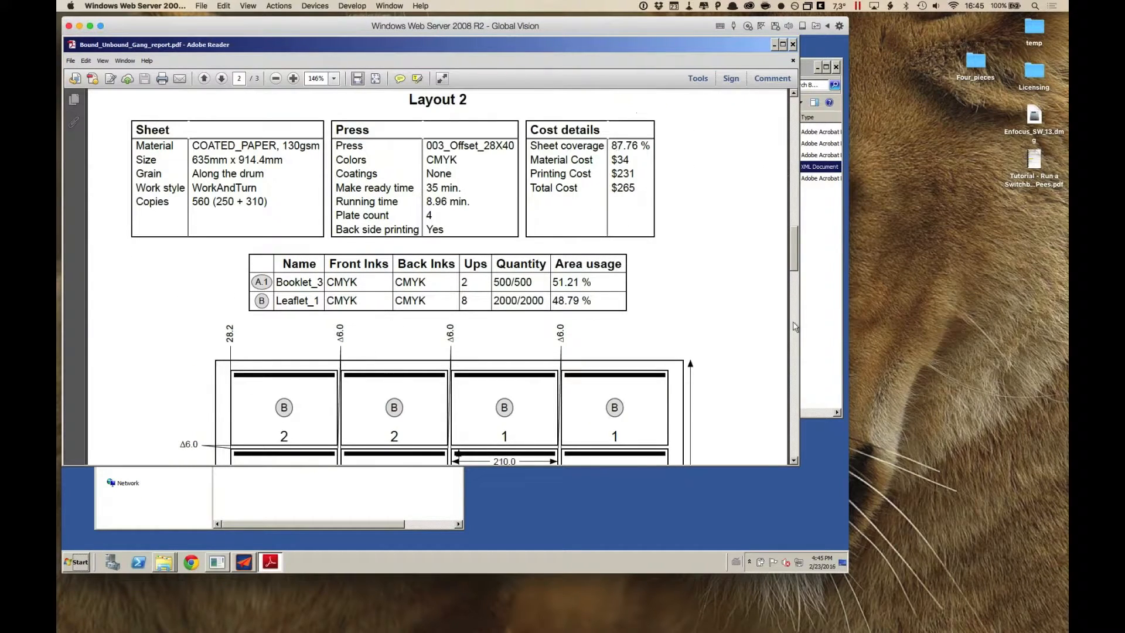
drag(794, 252, 795, 124)
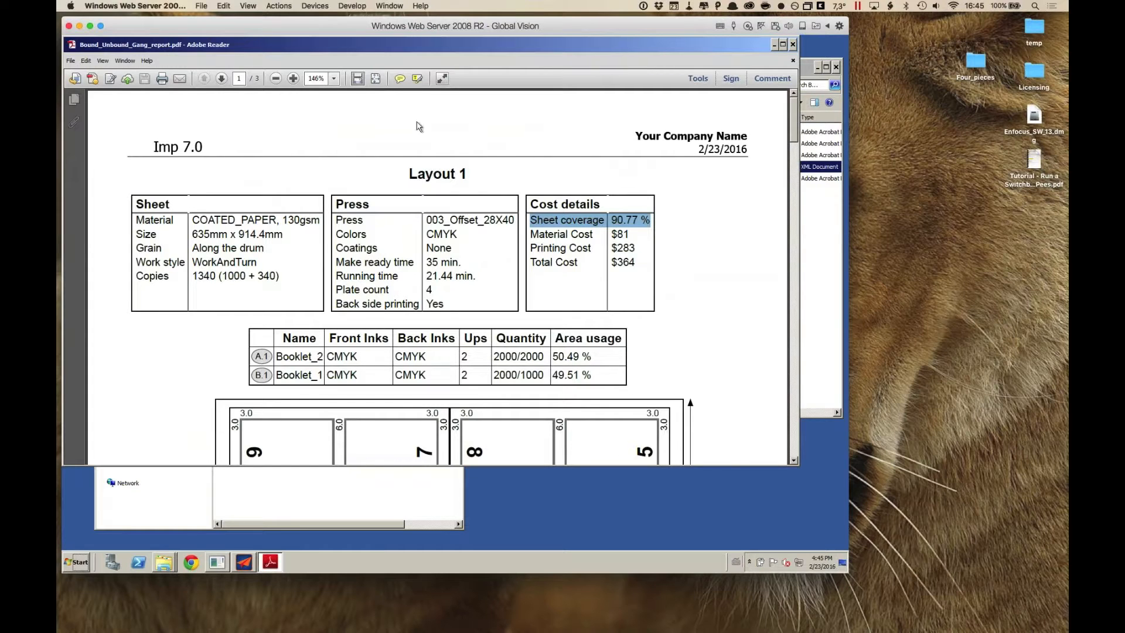
click(793, 44)
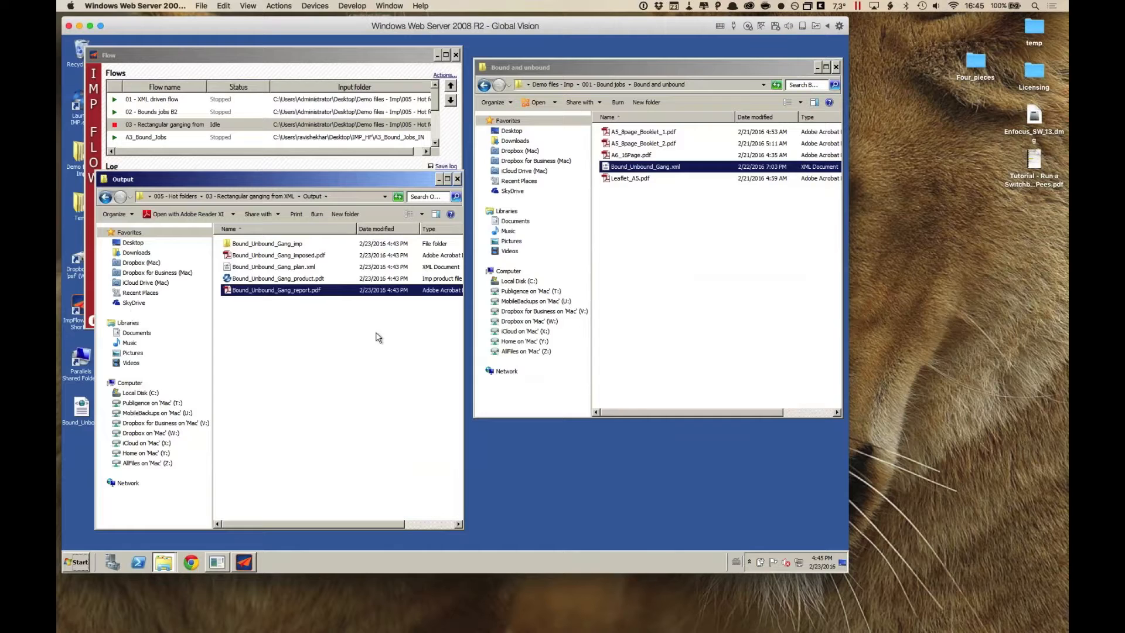
Close the Imp Flow window and move the Output folder window clear of the desktop shortcuts
click(376, 334)
click(314, 280)
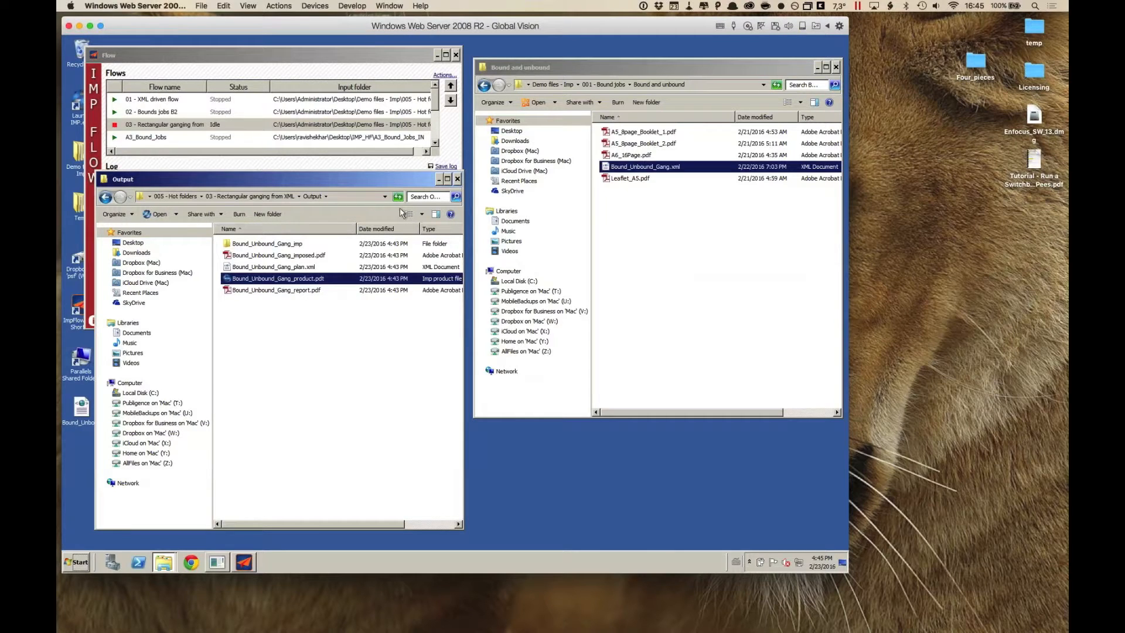
drag(391, 177, 546, 163)
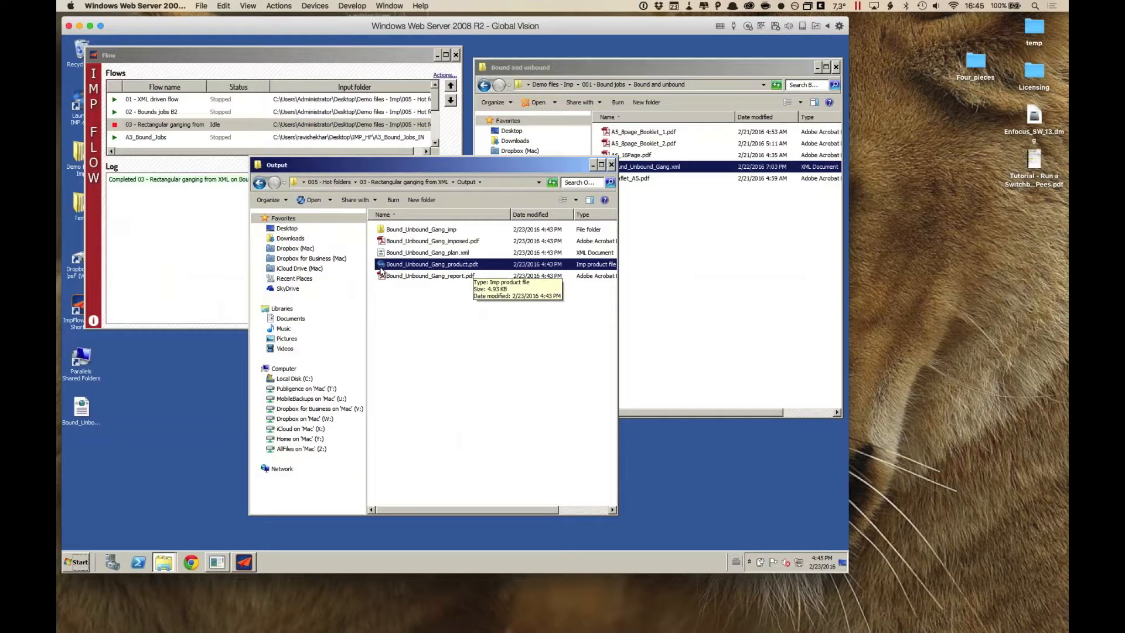
click(387, 298)
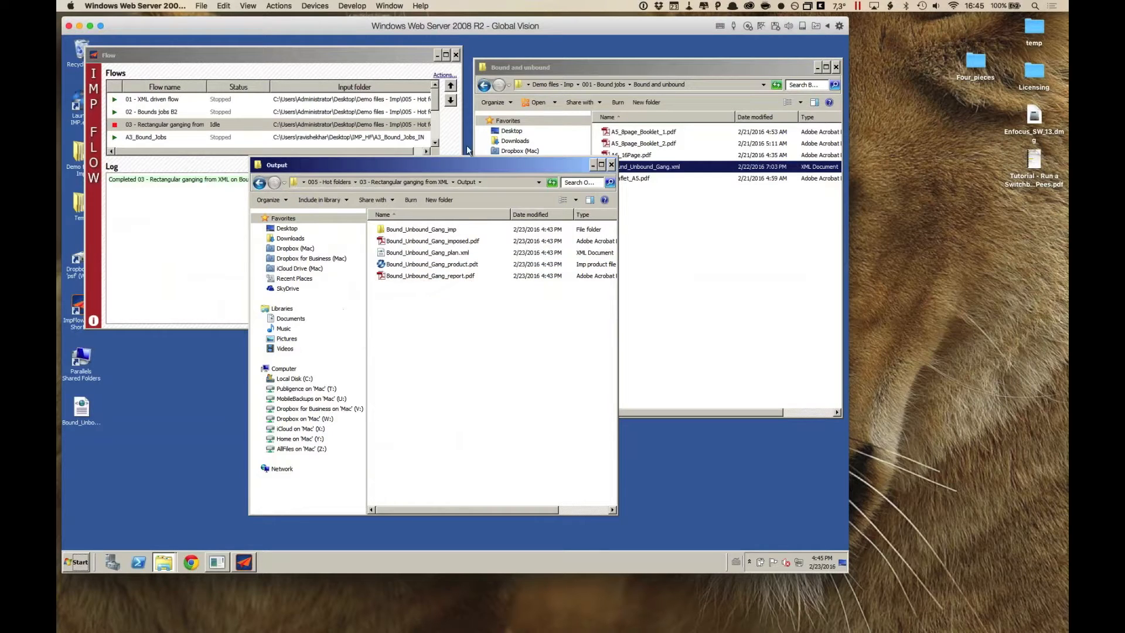
click(417, 61)
click(456, 56)
drag(494, 167, 513, 55)
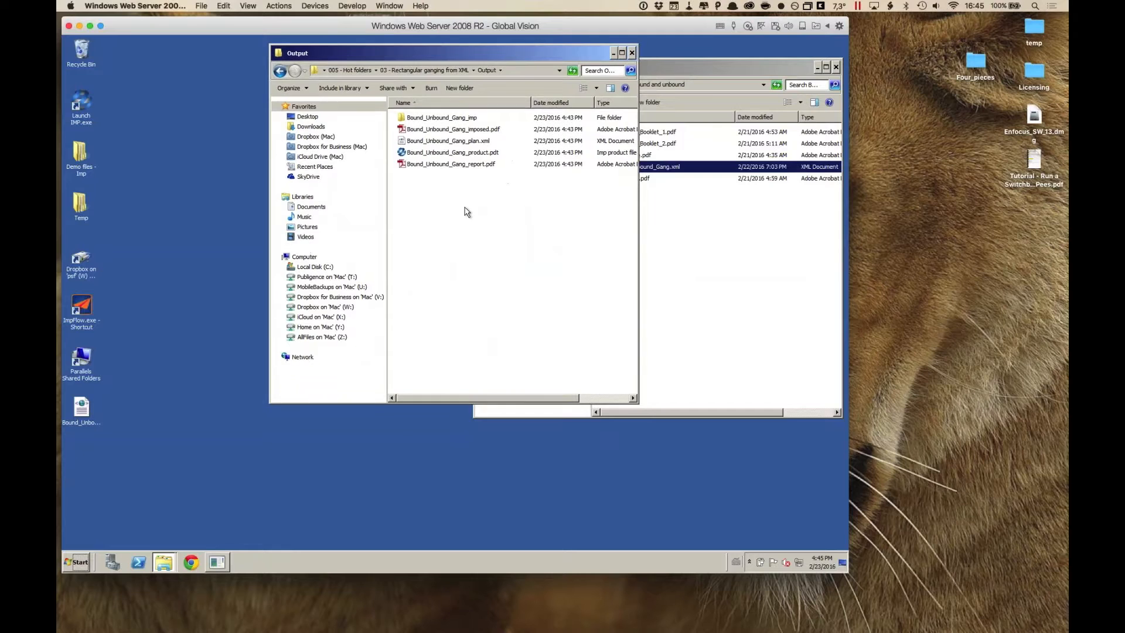
Launch Imp, clear the "Bound and unbound" window out of the way, and open Bound_Unbound_Gang_product.pdt from the Output folder
click(82, 103)
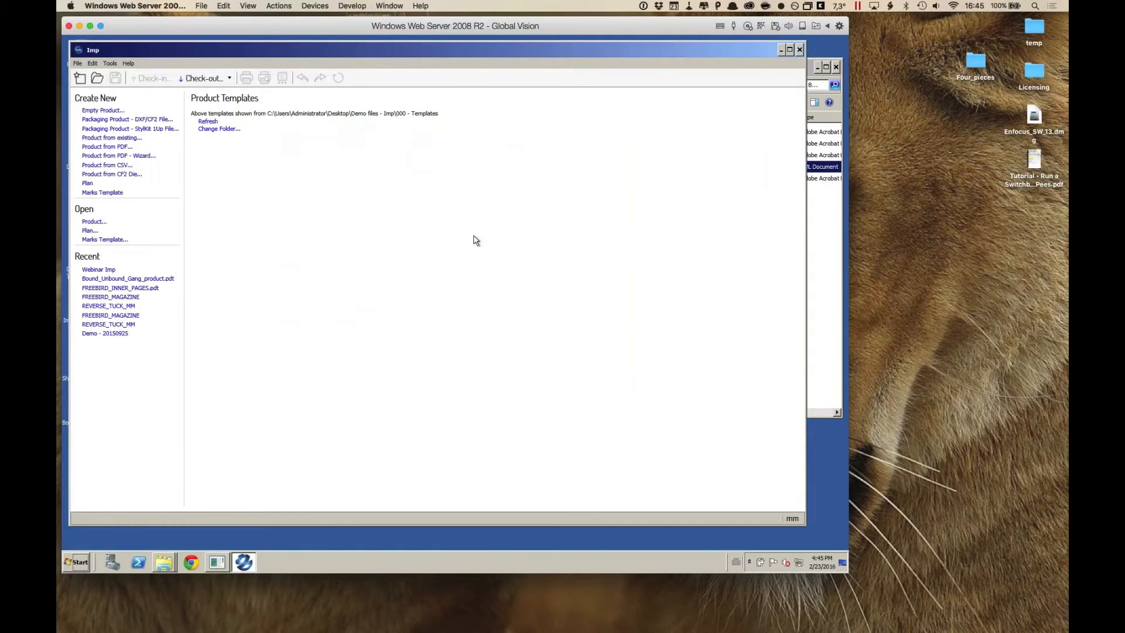
click(838, 230)
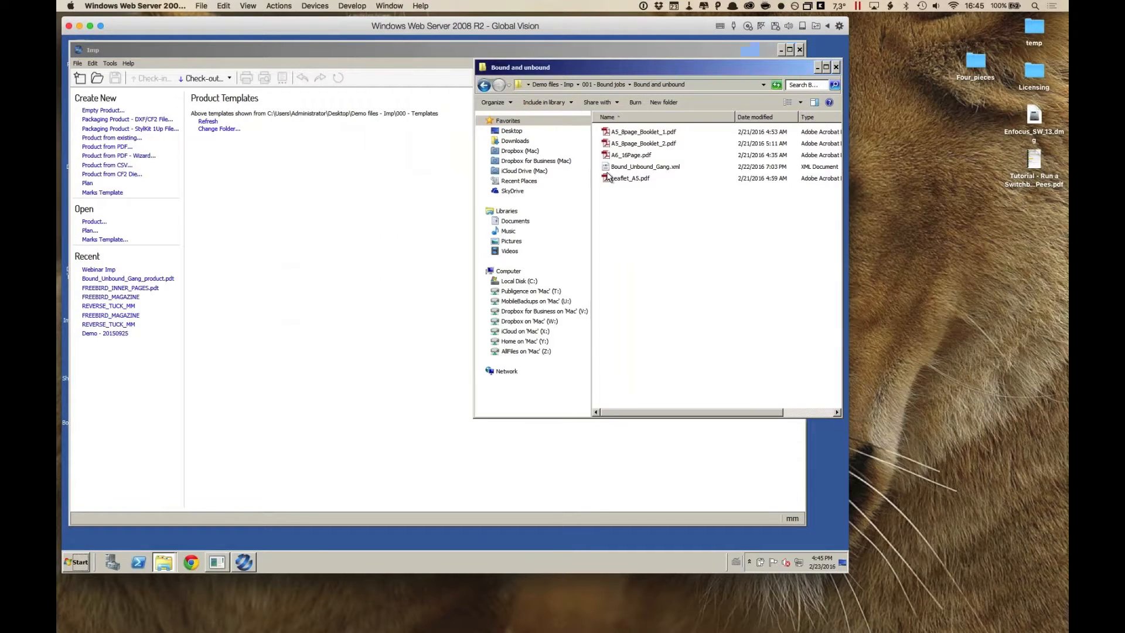
click(817, 67)
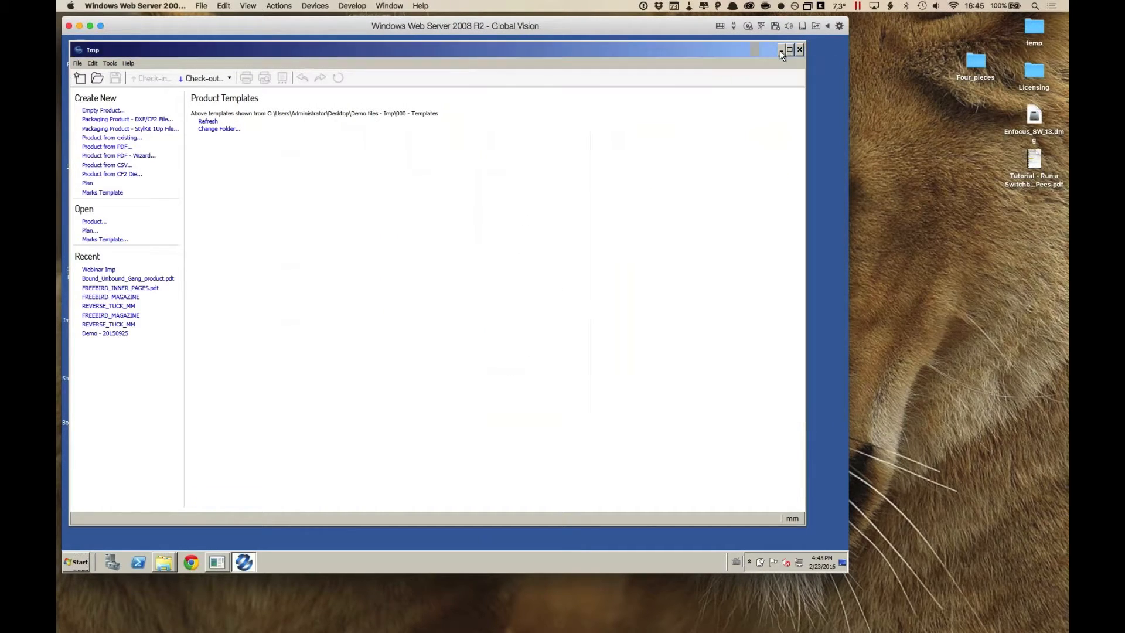
drag(758, 50, 769, 217)
right_click(405, 152)
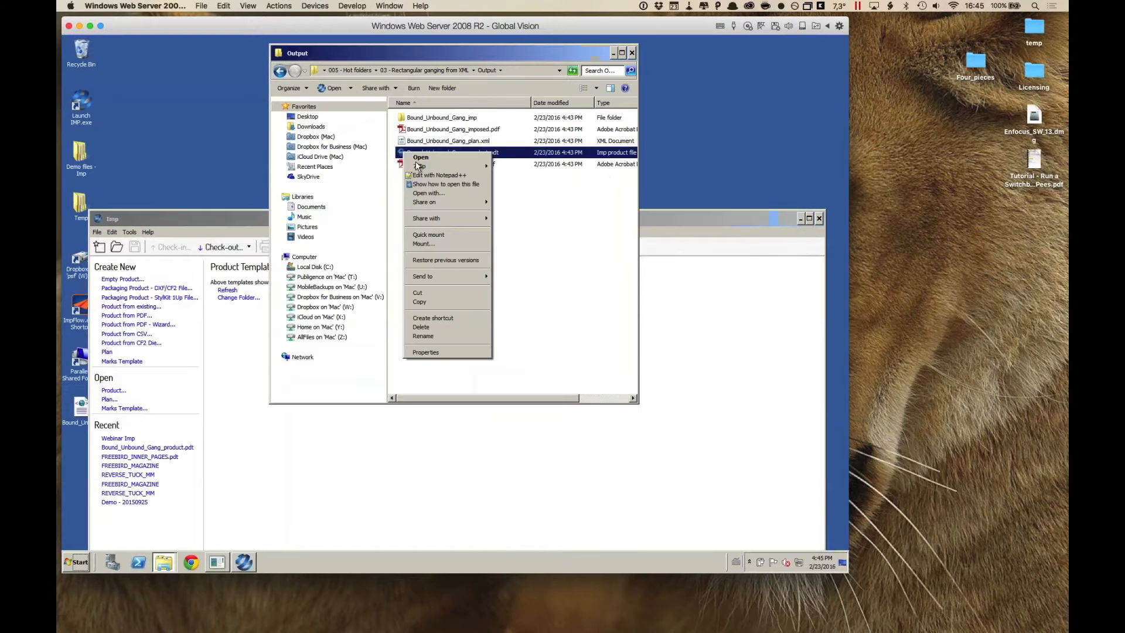
click(420, 157)
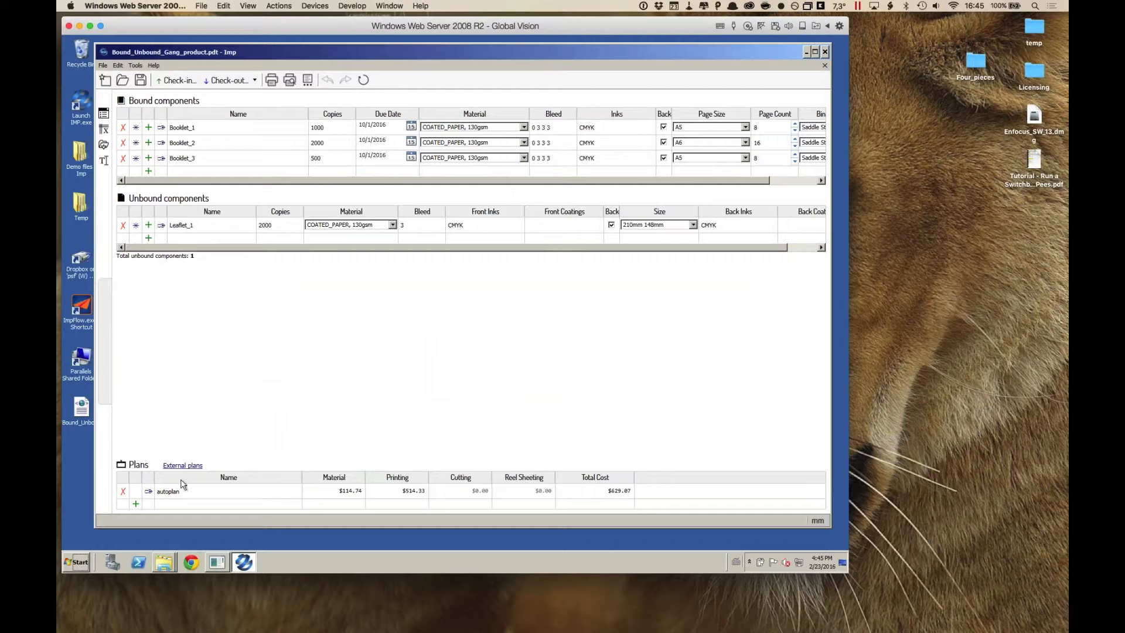
Open the product's autoplan, examine the ganged sheets and the second sheet's coverage and costs, and return to the Output folder
click(149, 493)
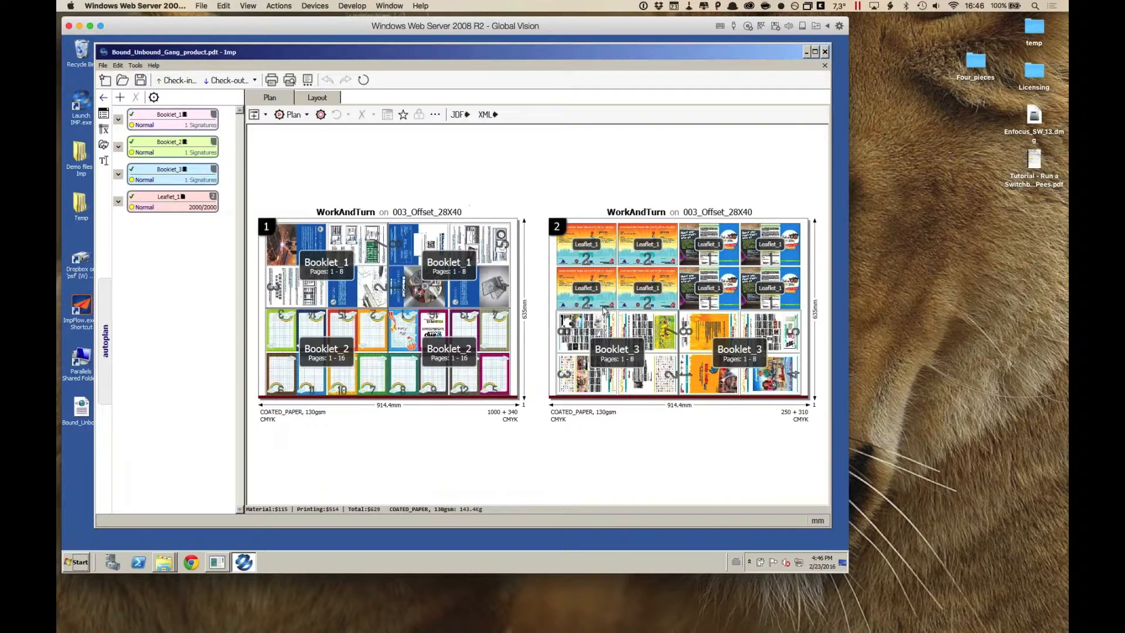
mouse_move(602, 302)
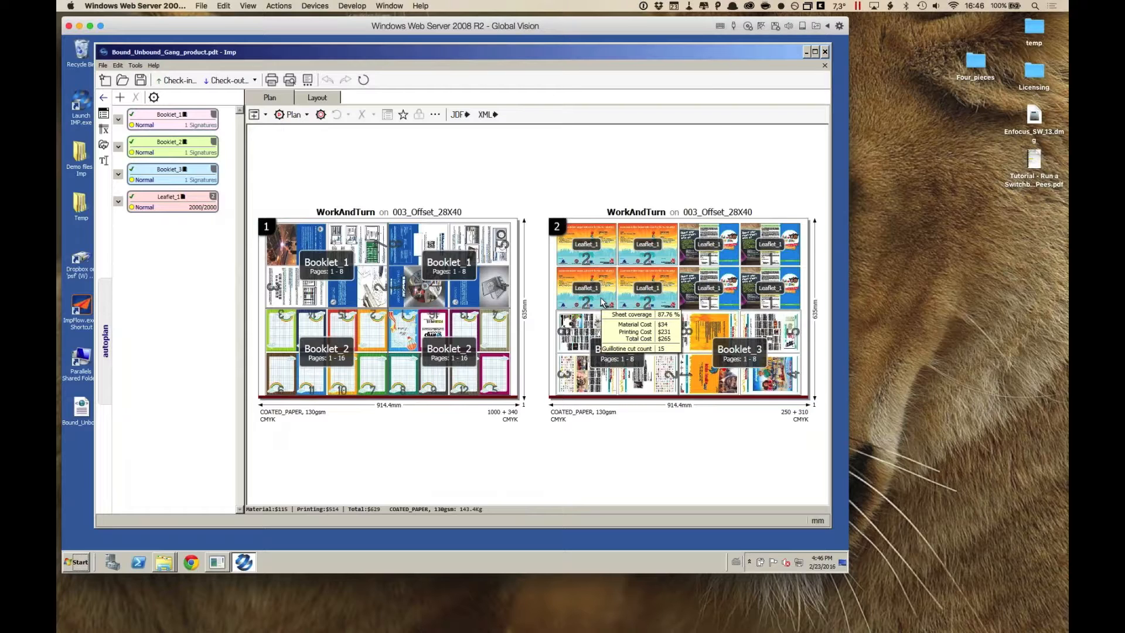
click(105, 99)
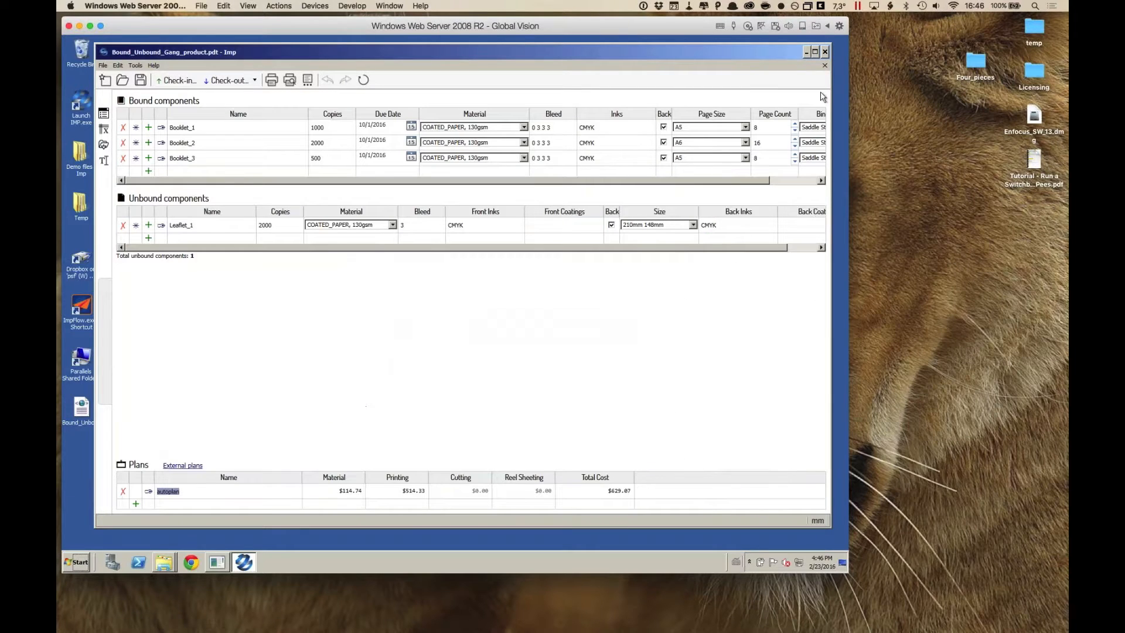
click(821, 51)
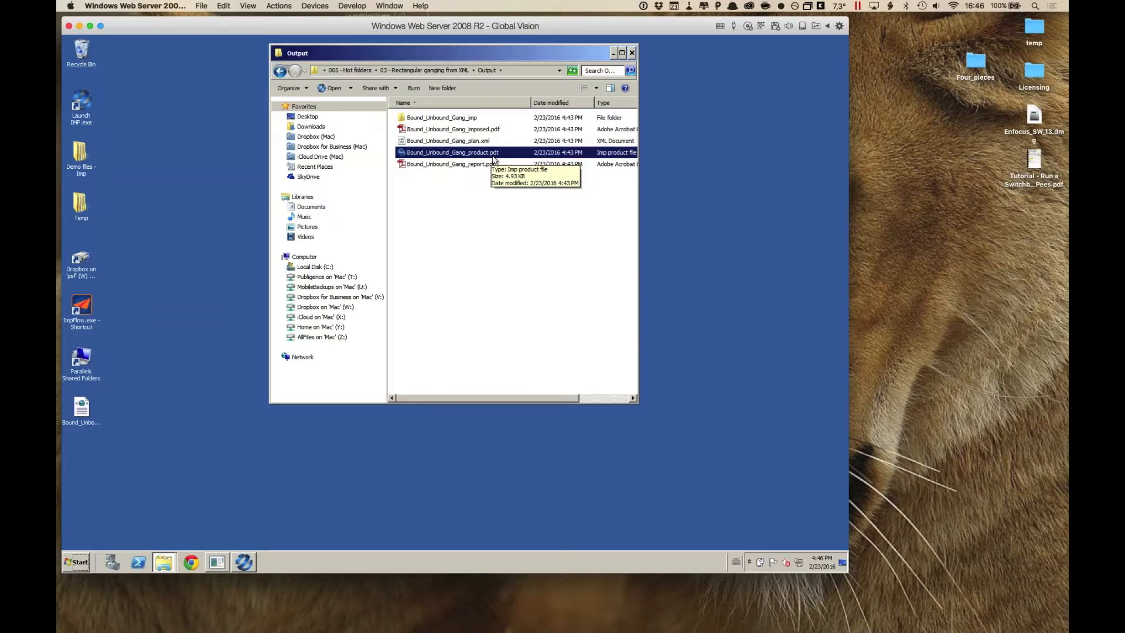
Go up to the "03 - Rectangular ganging from XML" folder and reopen its Output folder to review the generated files
click(495, 210)
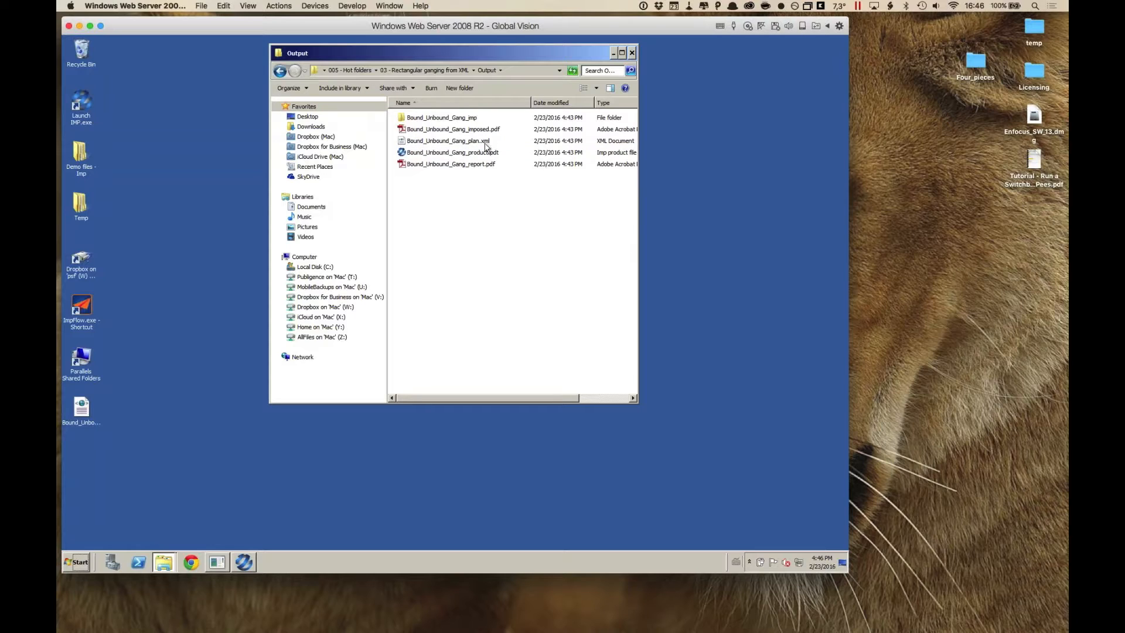
click(456, 72)
click(429, 123)
click(430, 130)
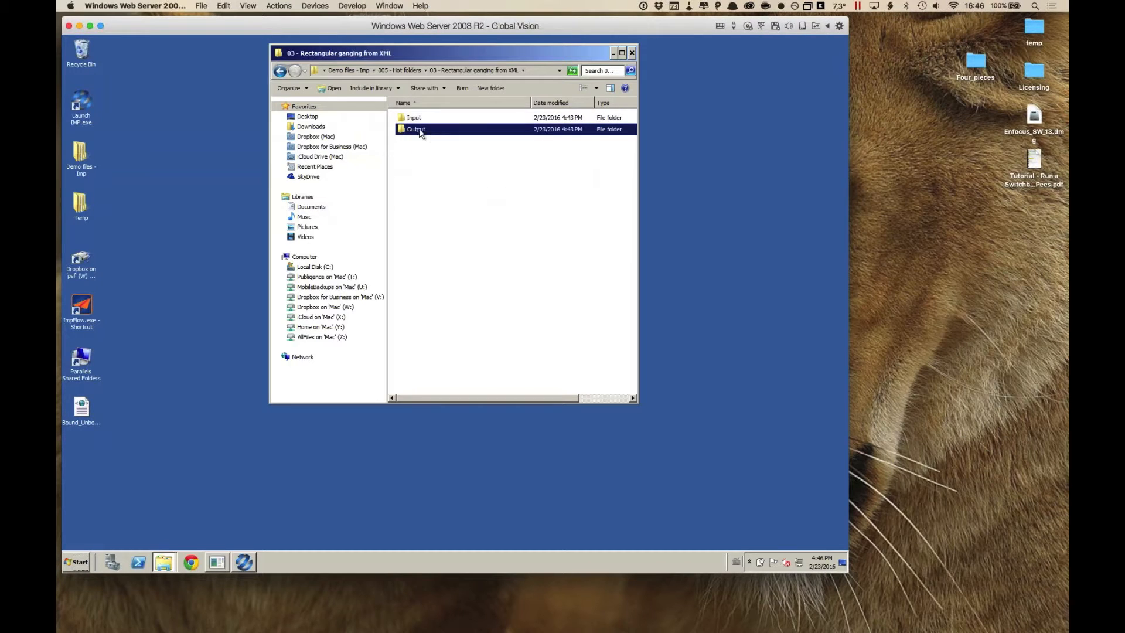
double_click(424, 130)
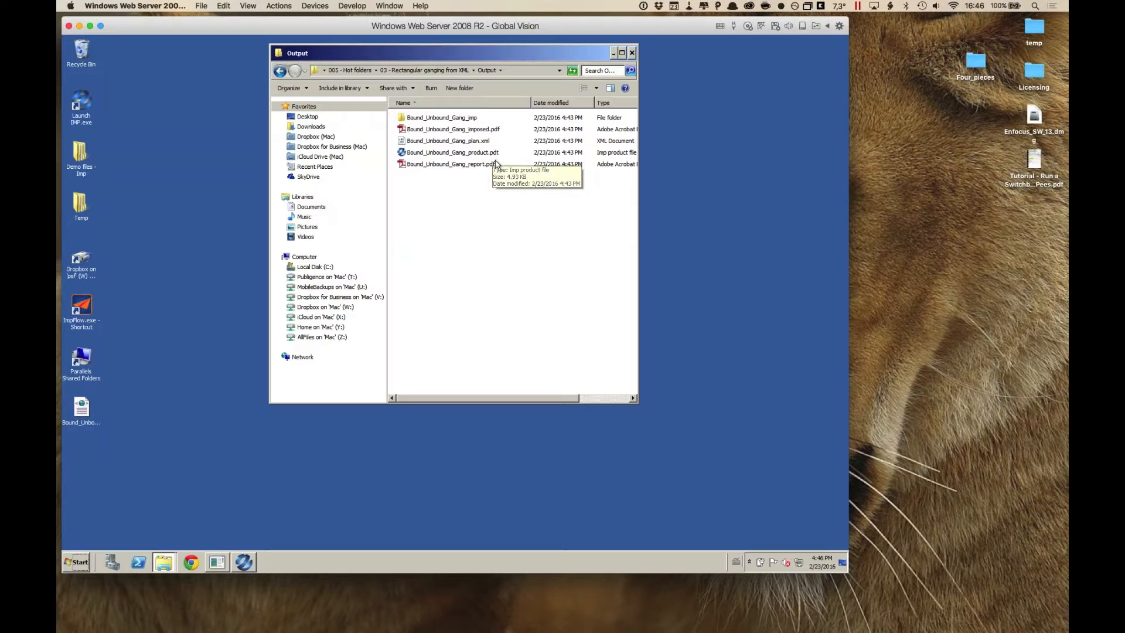
Return to Imp, reopen the product's autoplan, check the second sheet's coverage and costs, and minimise the window
click(252, 564)
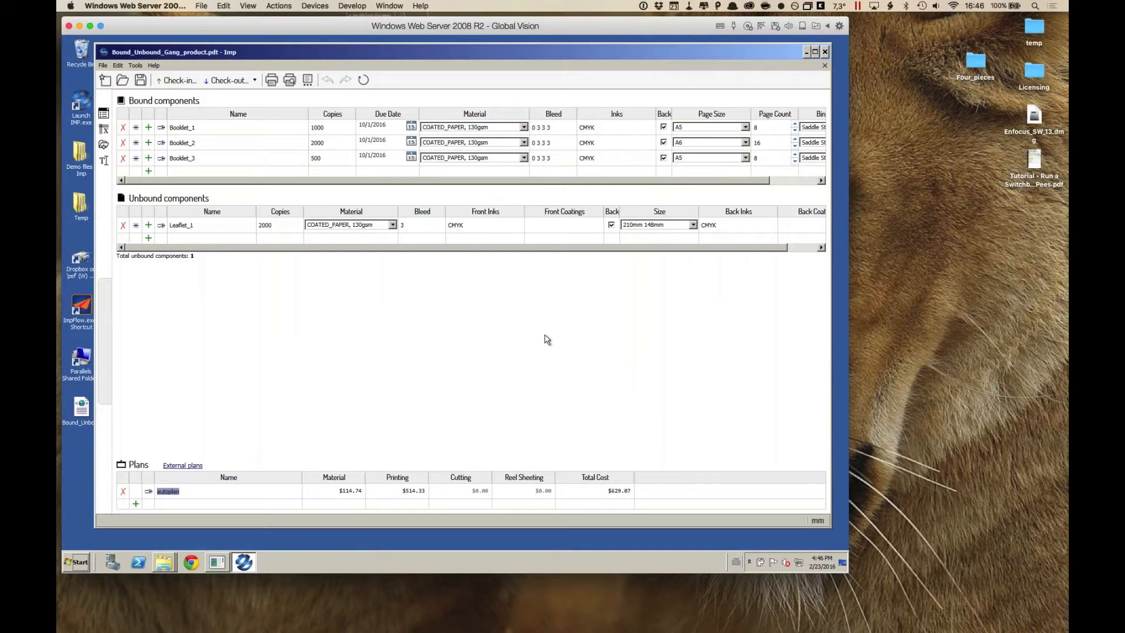
click(150, 492)
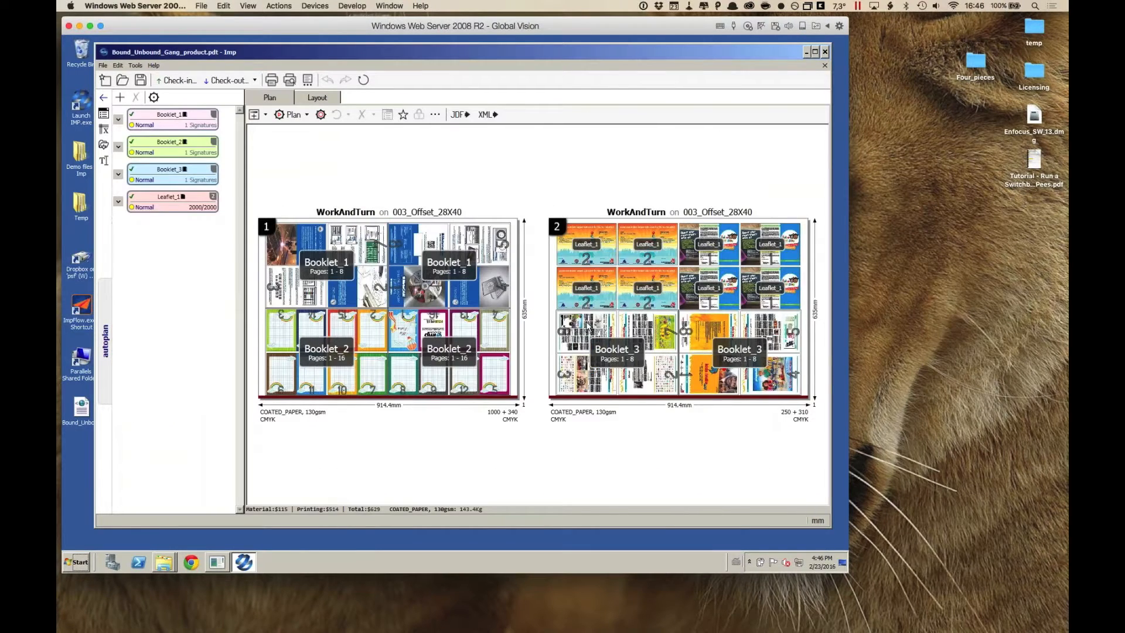
mouse_move(588, 327)
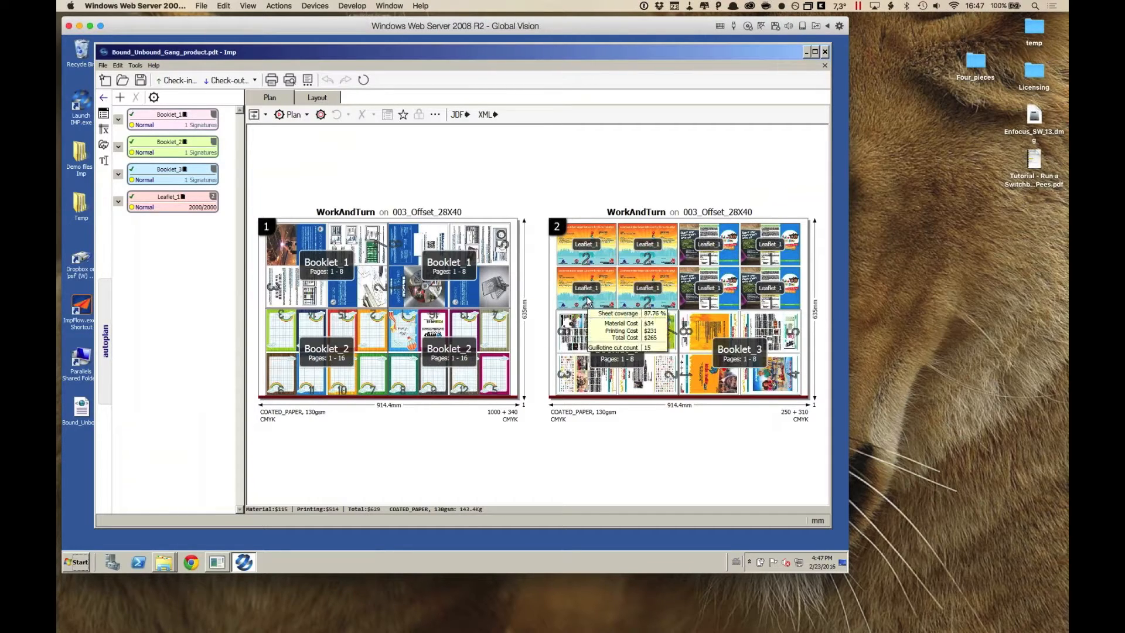
click(807, 51)
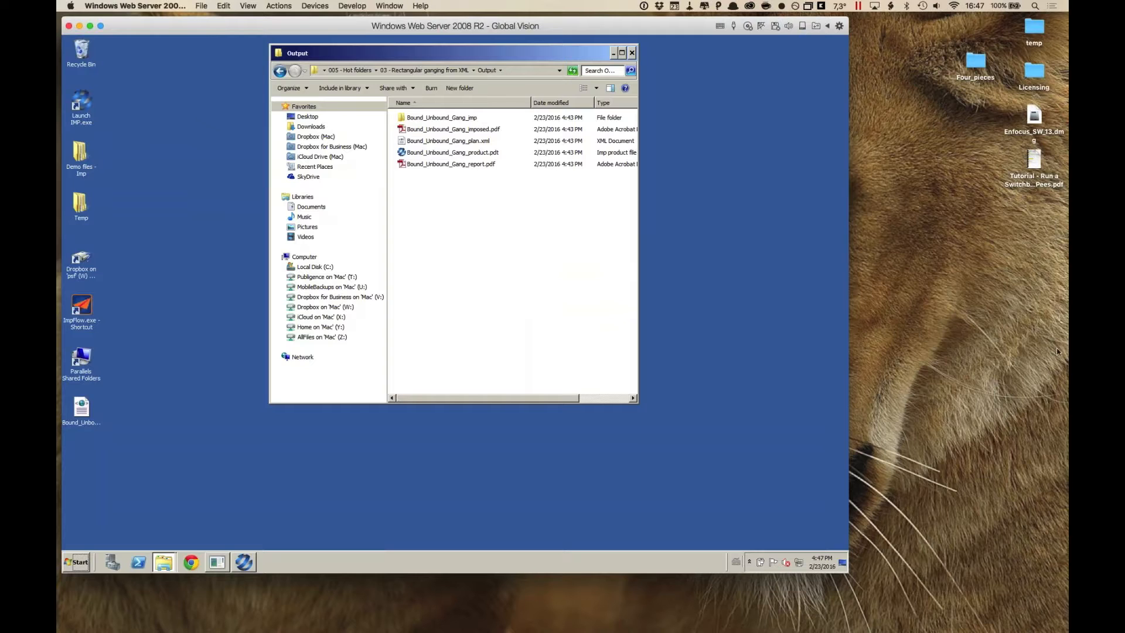
Select Bound_Unbound_Gang_product.pdt in the Output folder, and bring back and close the Imp product window
click(717, 246)
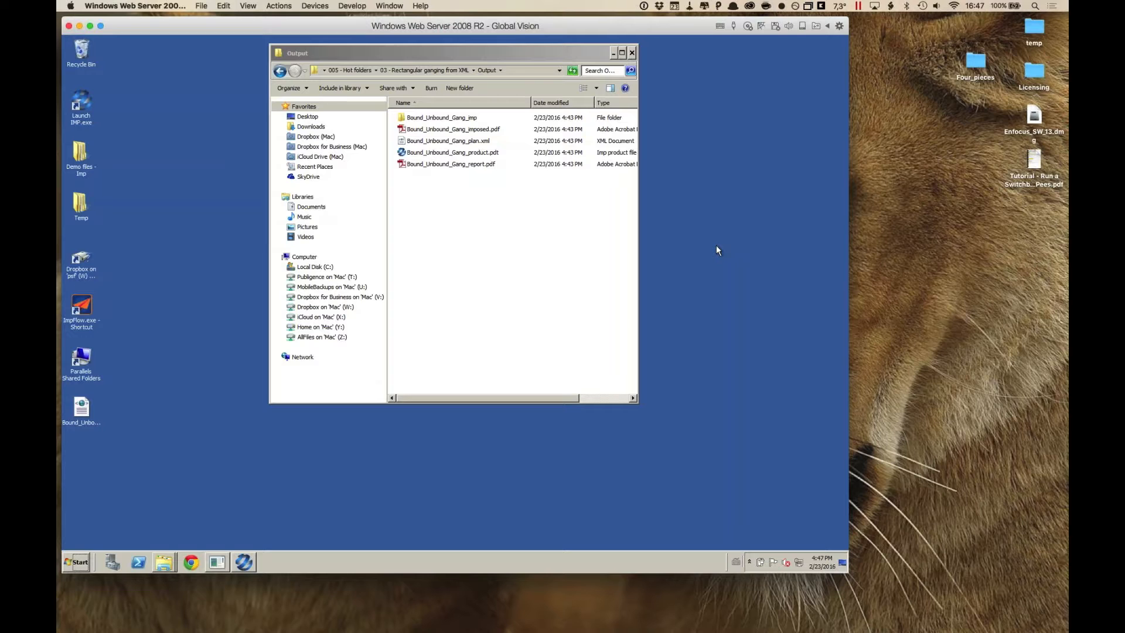
click(485, 153)
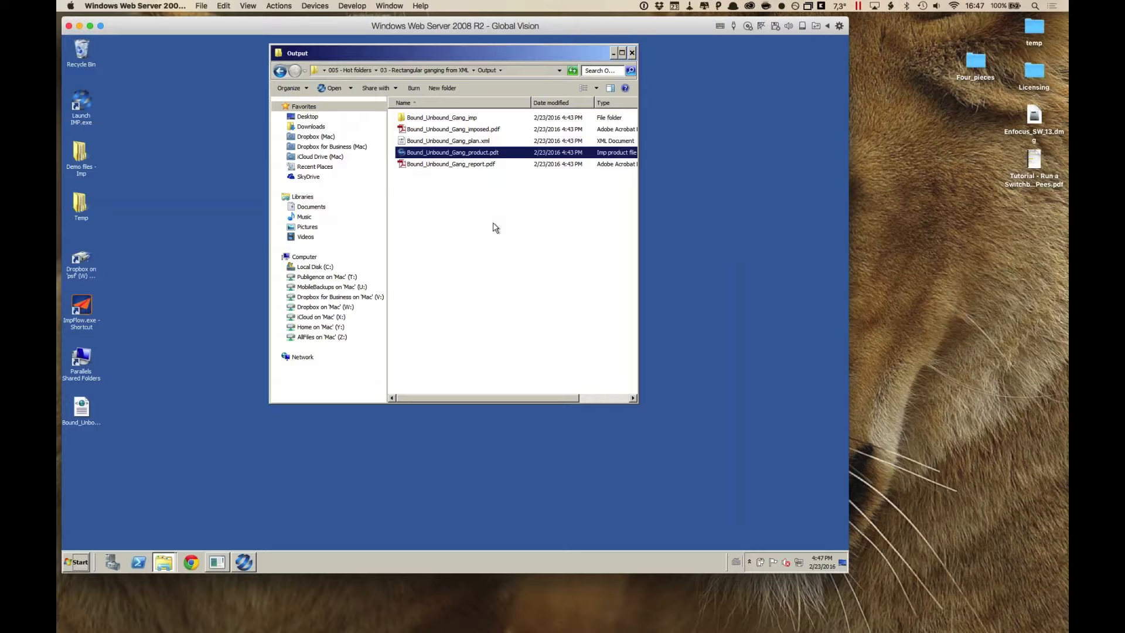
key(super+Tab)
click(255, 560)
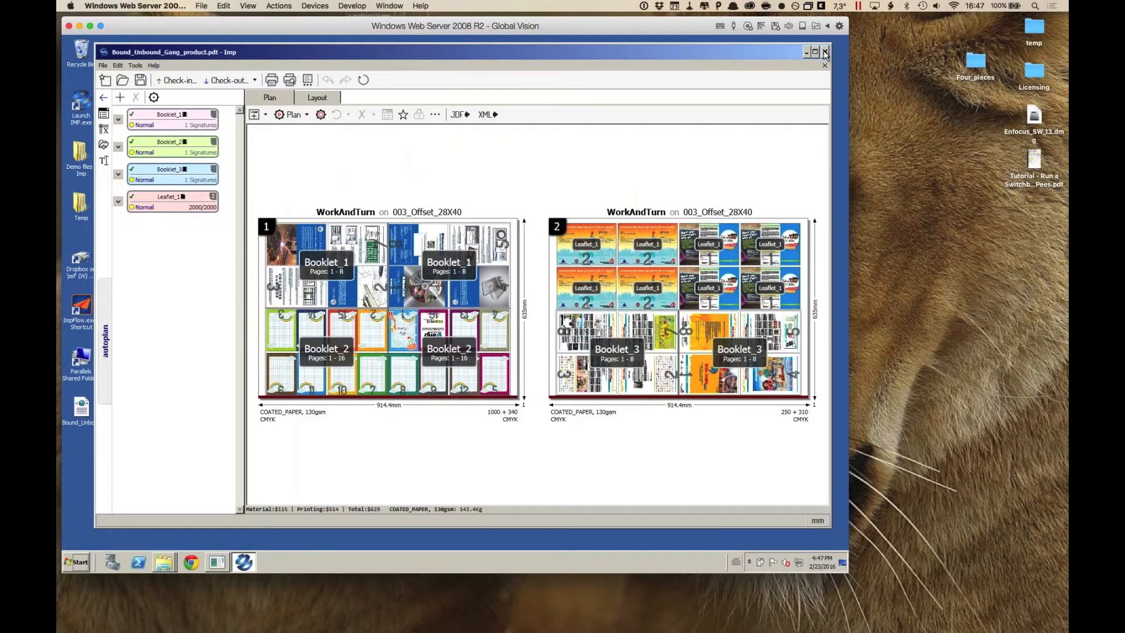
click(825, 52)
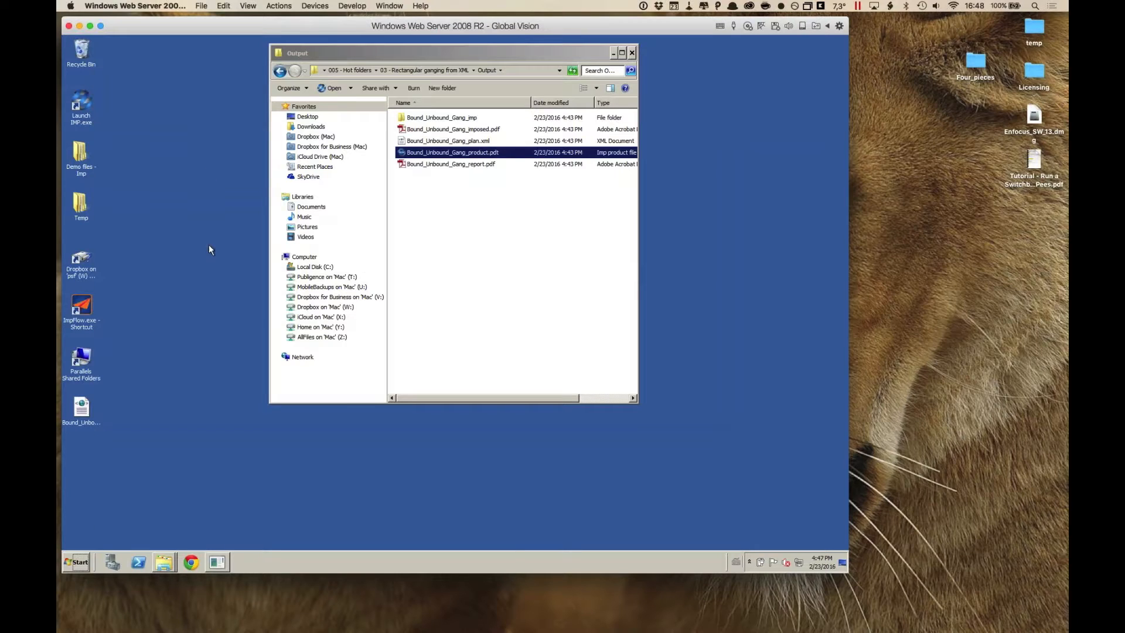
Launch Imp Flow and open the "03 - Rectangular ganging from XML" flow for editing, with its editor moved clear of the flow list
double_click(85, 307)
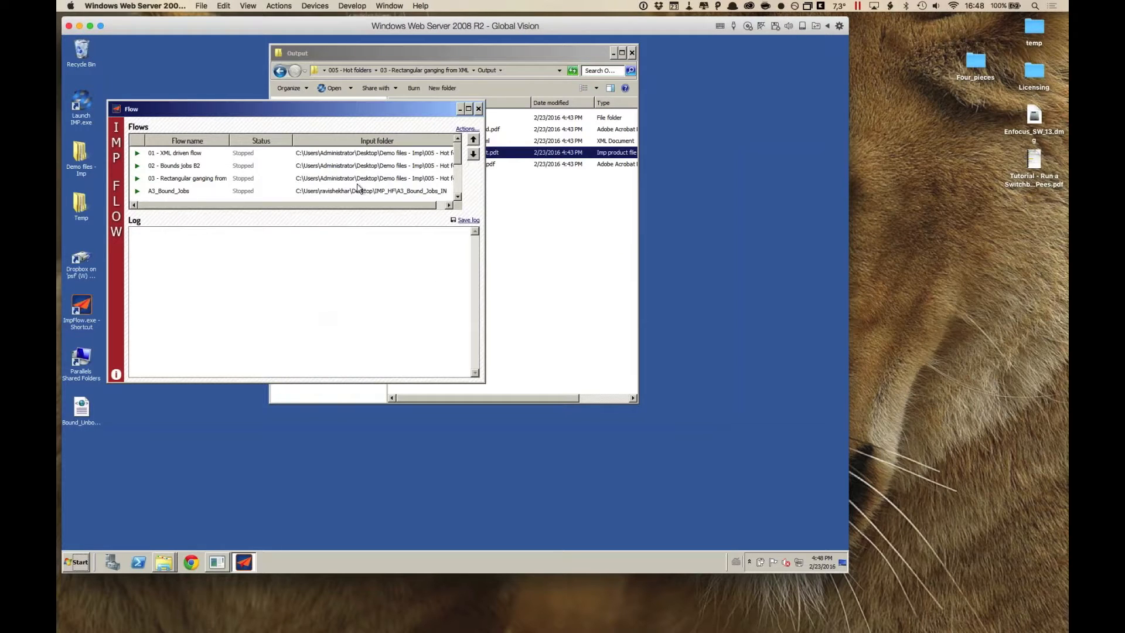
click(359, 178)
click(473, 130)
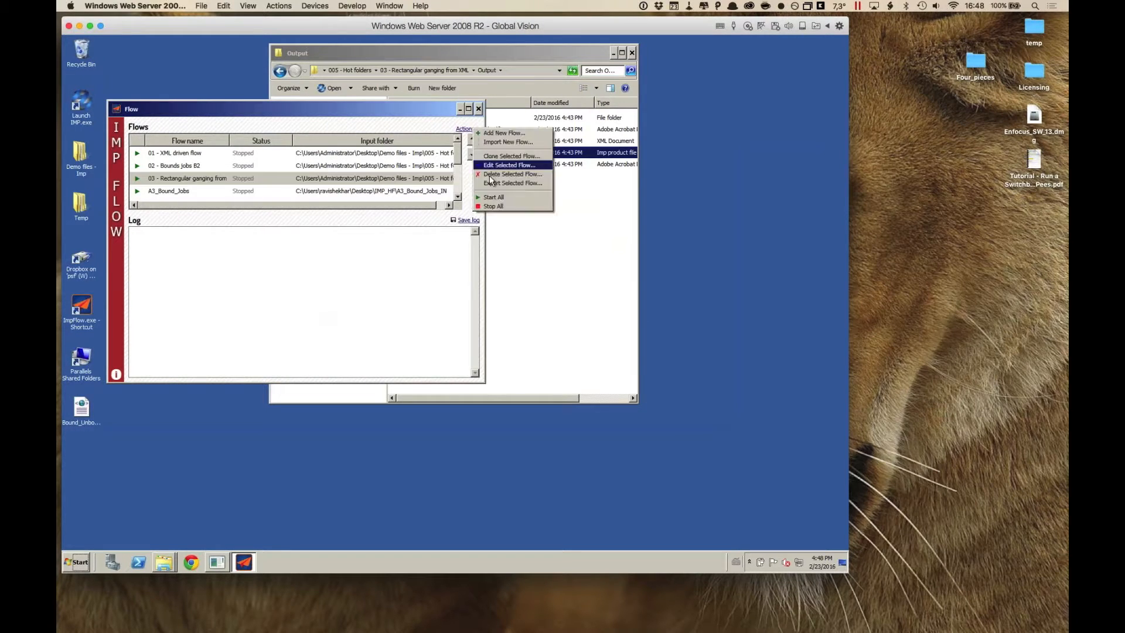
click(495, 166)
drag(406, 97, 580, 164)
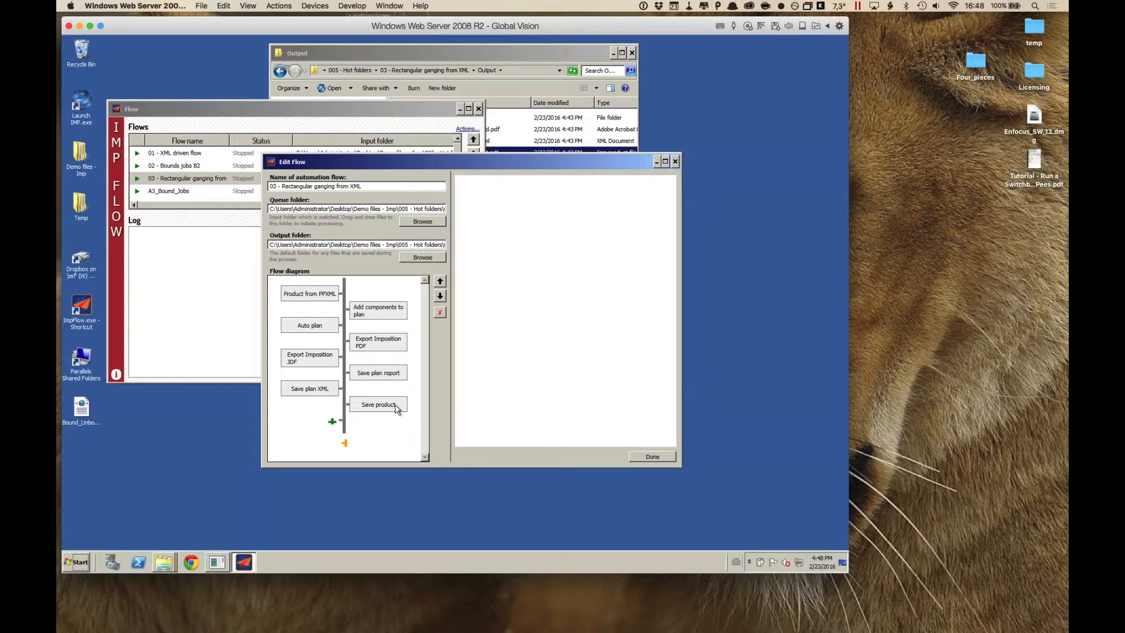
Review the flow's PPXML input, plan XML, imposition JDF and imposition PDF settings, including the JDF output folder, and close the editor
click(322, 297)
click(323, 297)
click(326, 391)
click(323, 361)
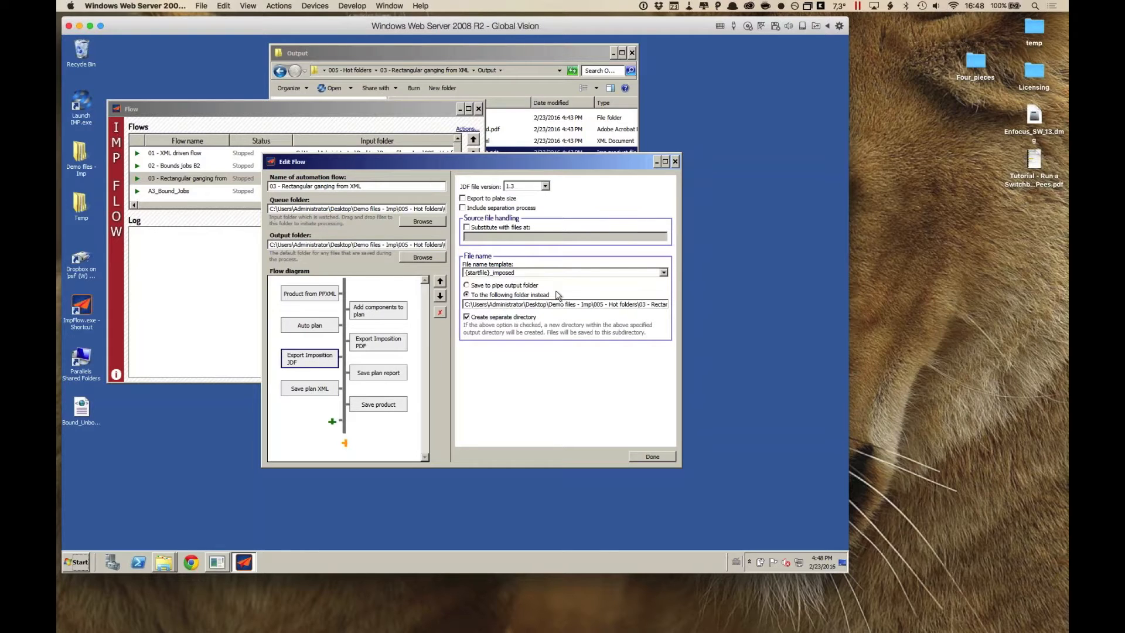
drag(550, 302, 607, 309)
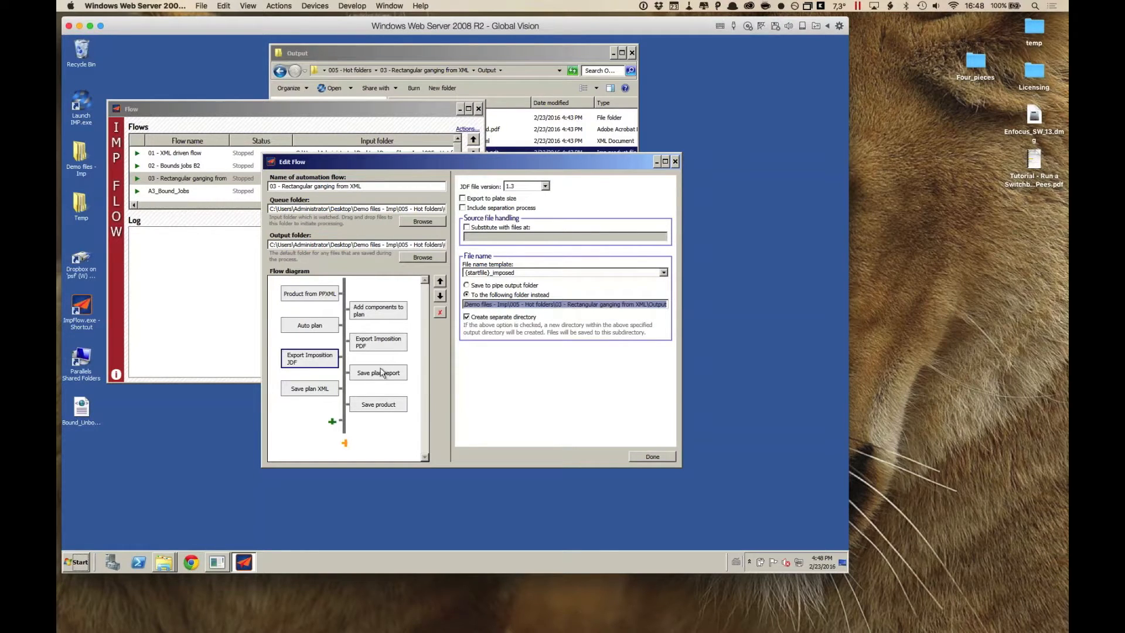
click(378, 343)
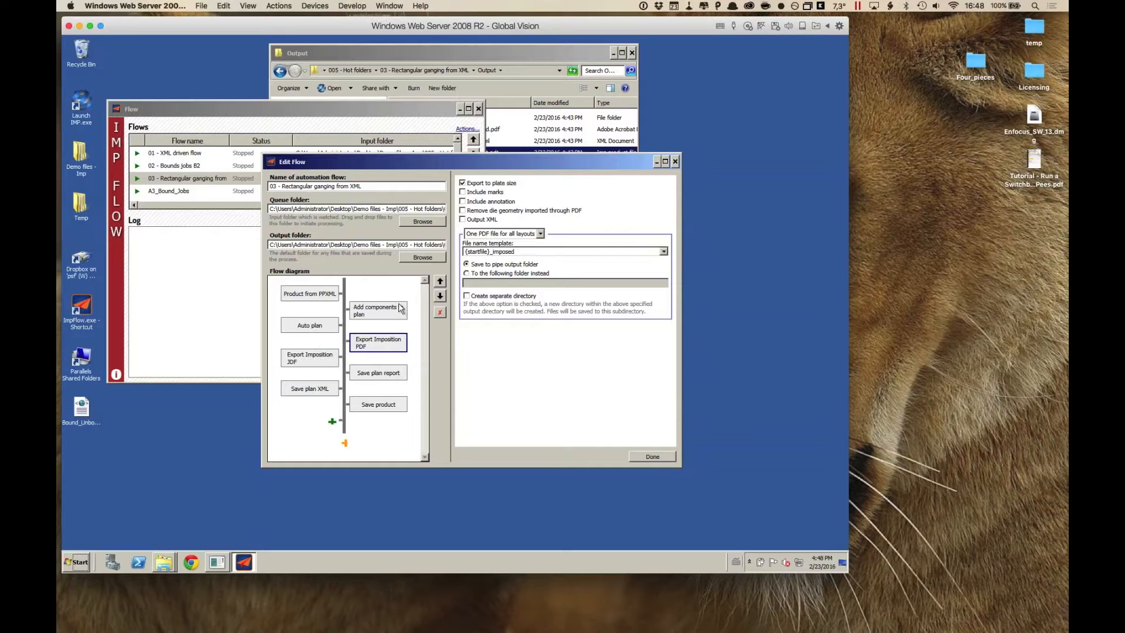
click(675, 161)
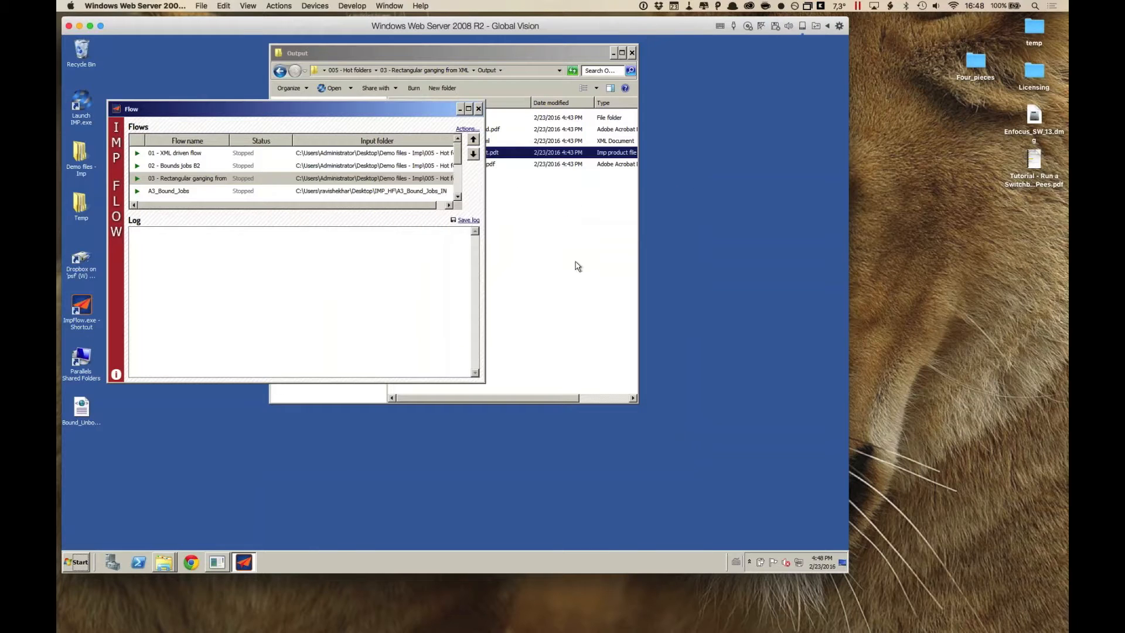
Open the "01 - XML driven flow" for editing and review its name, queue and output folders, and Product from PPXML setting
click(311, 157)
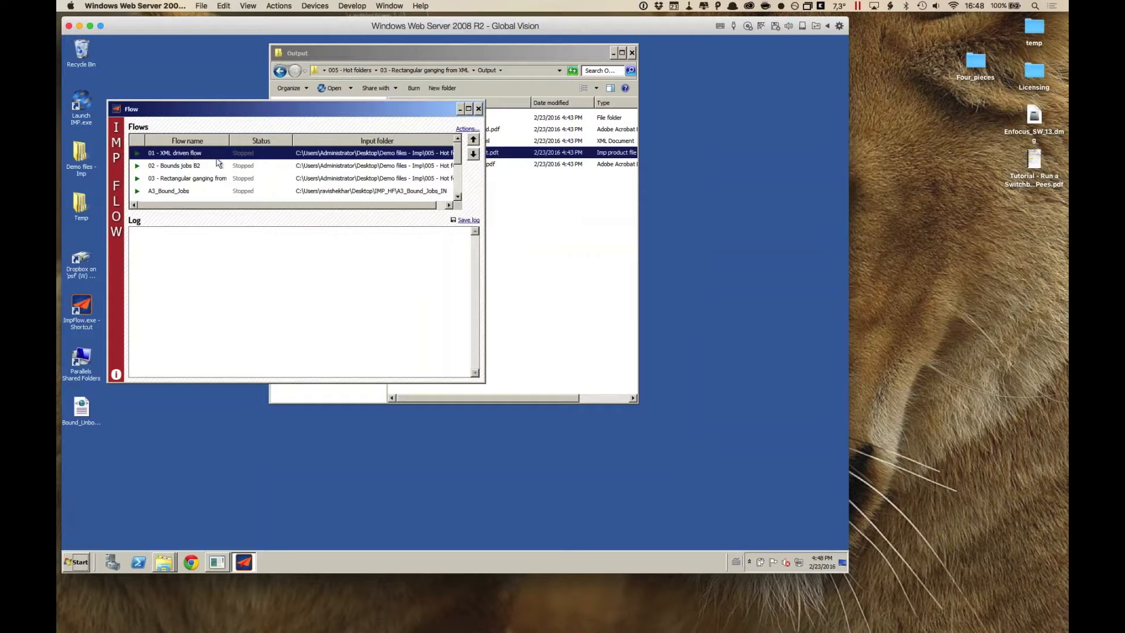
click(465, 127)
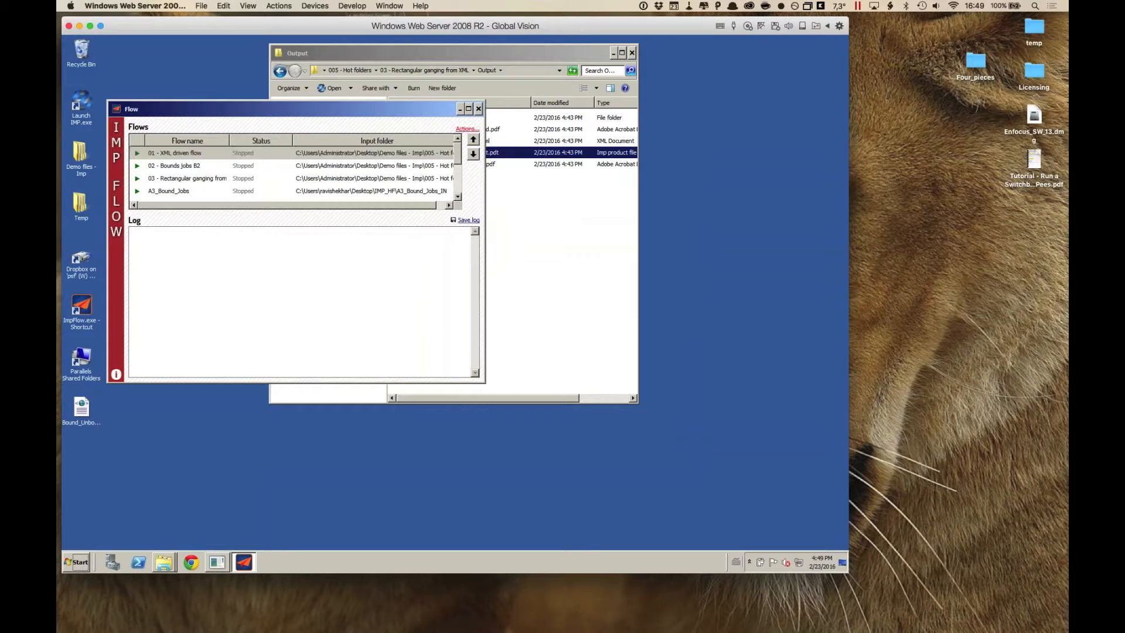
click(483, 165)
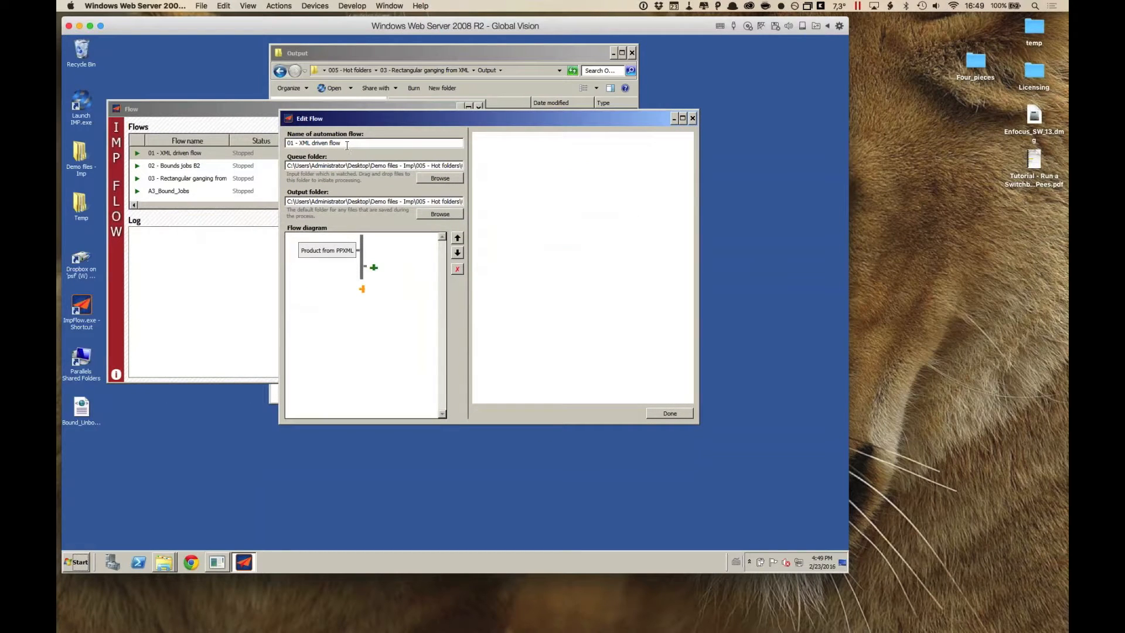
click(347, 144)
click(369, 166)
click(375, 201)
click(346, 253)
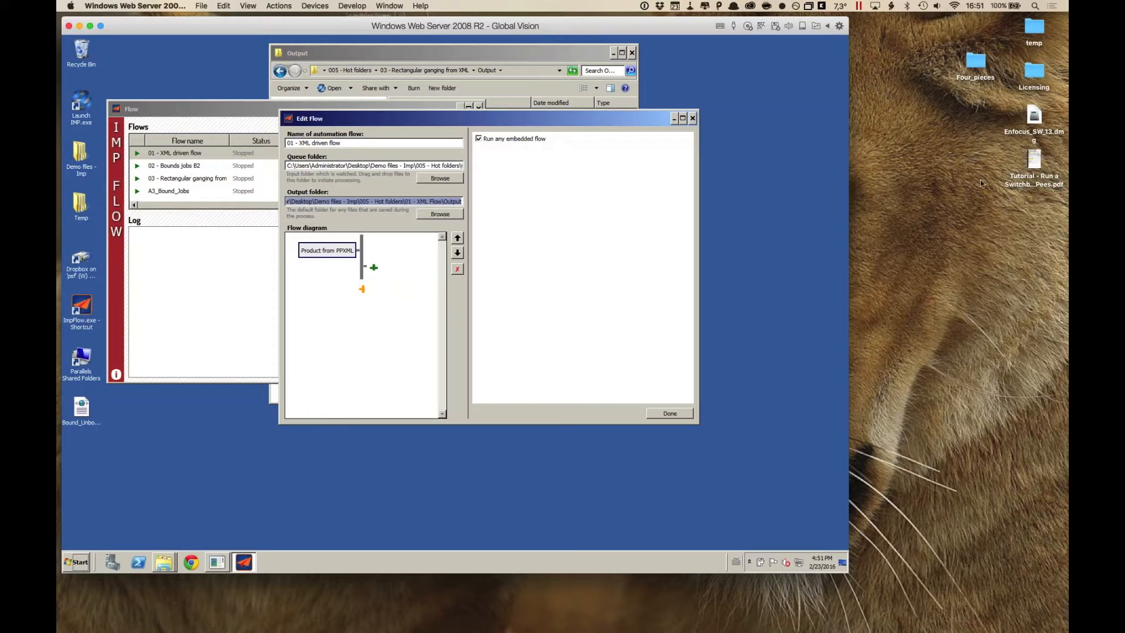
Bring the Output folder window forward and browse to "Bound and unbound" inside "Demo files - Imp\001 - Bound jobs"
click(557, 55)
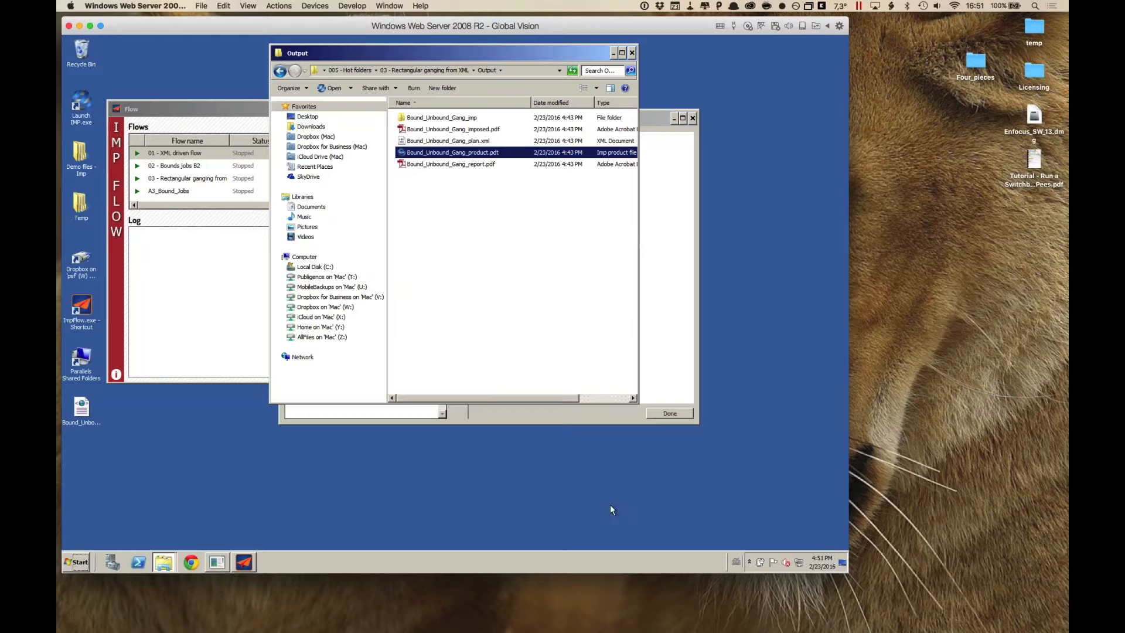
click(361, 69)
click(350, 70)
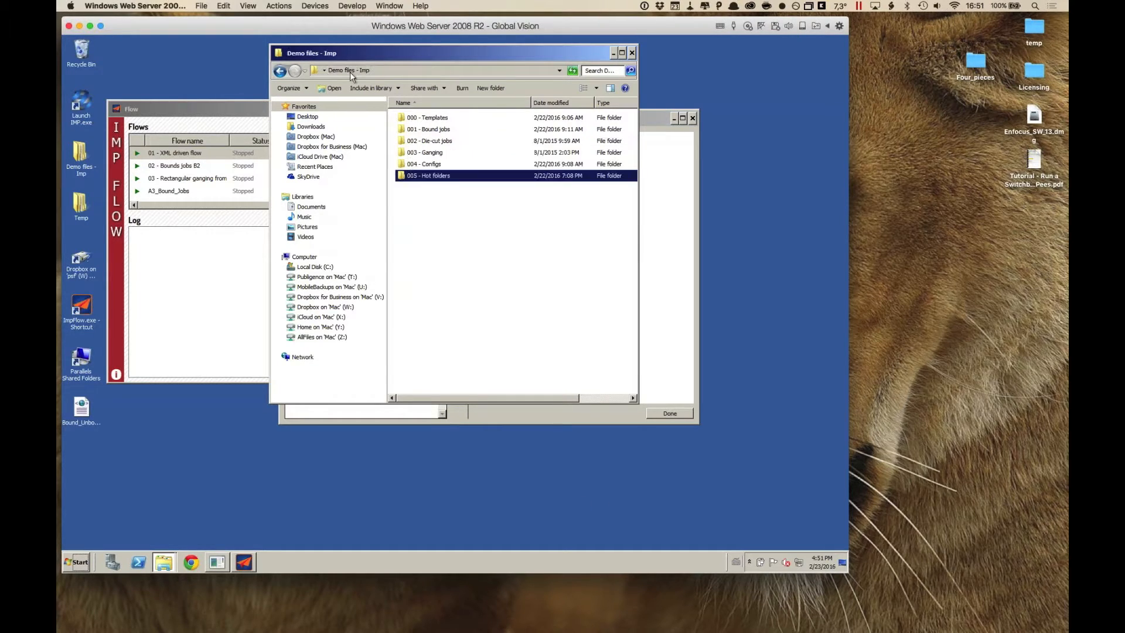
double_click(443, 129)
double_click(443, 119)
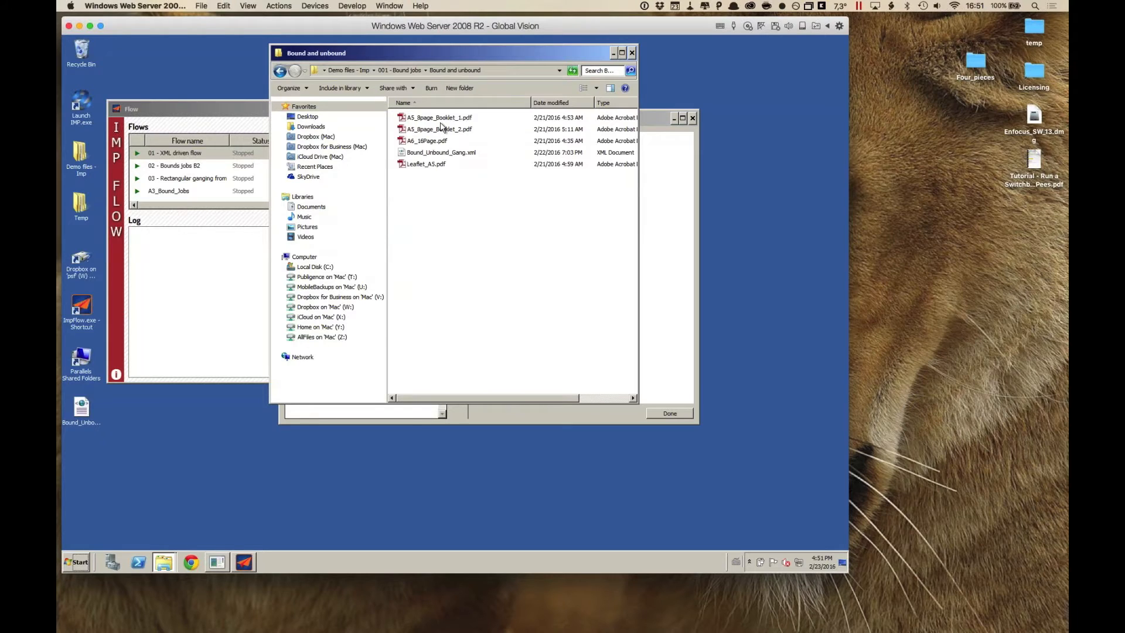
Open Bound_Unbound_Gang.xml to examine its product definitions, and close both the XML view and the folder window
double_click(444, 153)
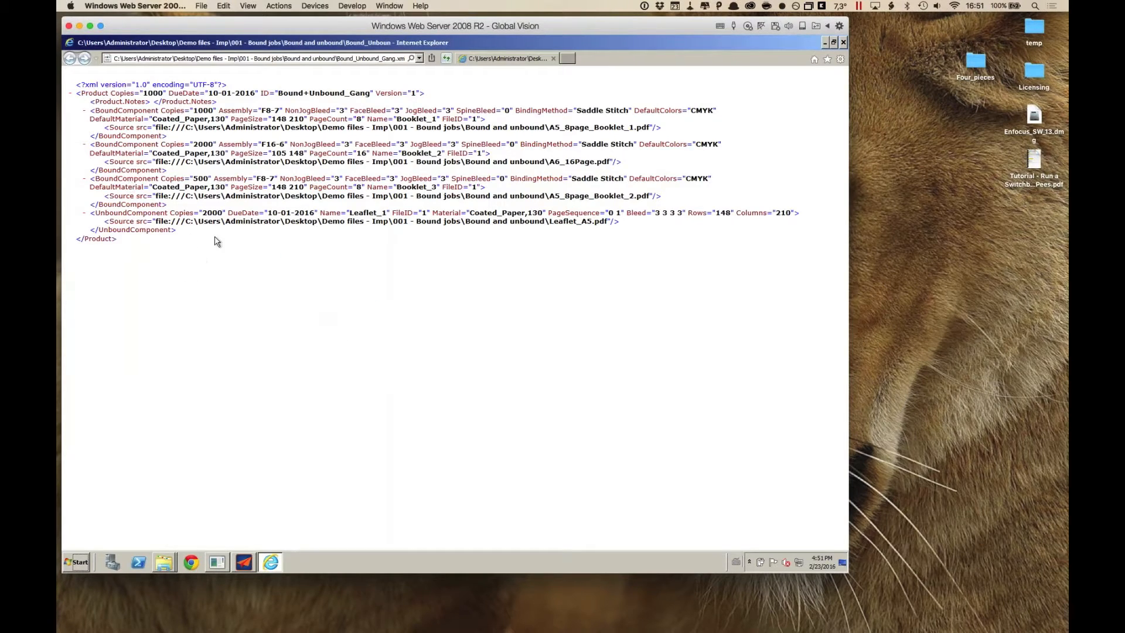
click(843, 42)
click(481, 249)
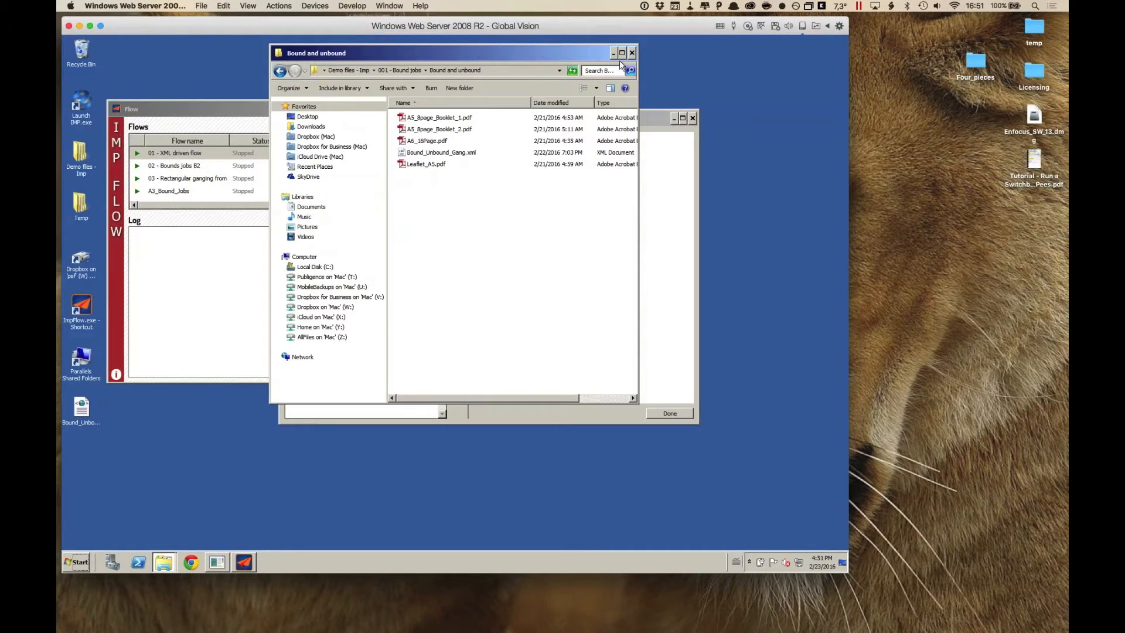
click(631, 54)
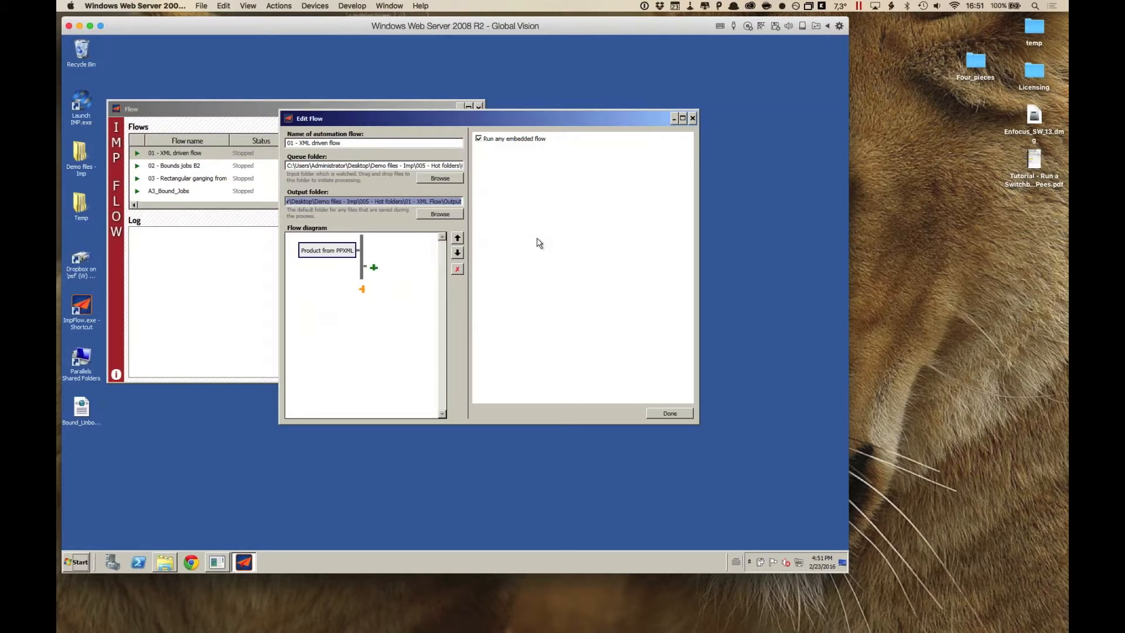
Move the flow editor aside, and close it together with the Imp Flow window
drag(546, 120, 532, 140)
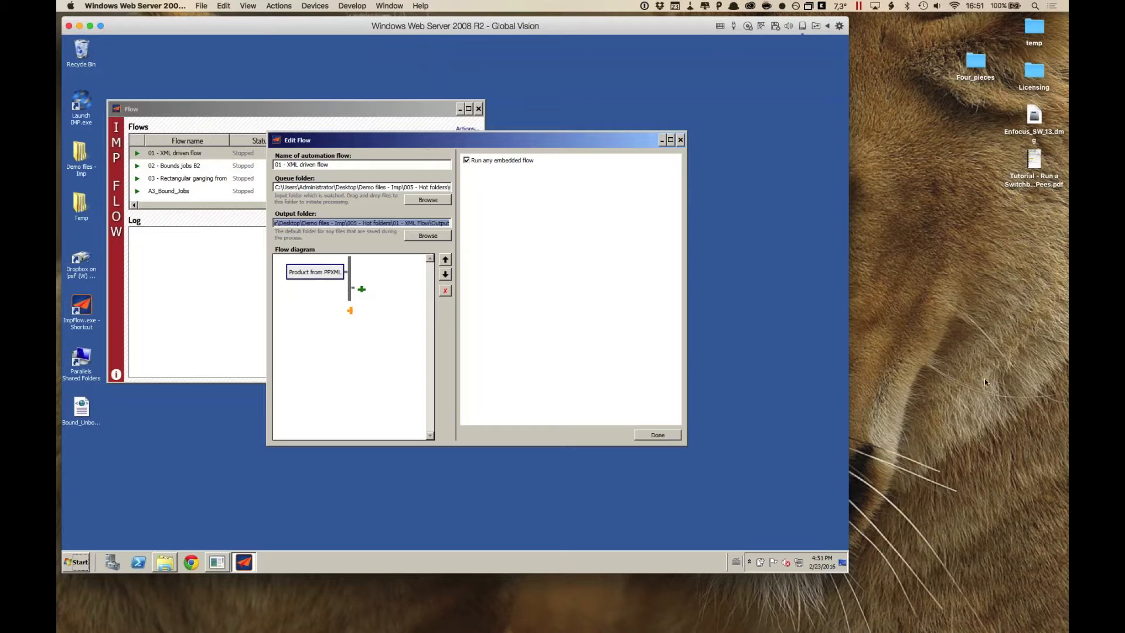
click(681, 140)
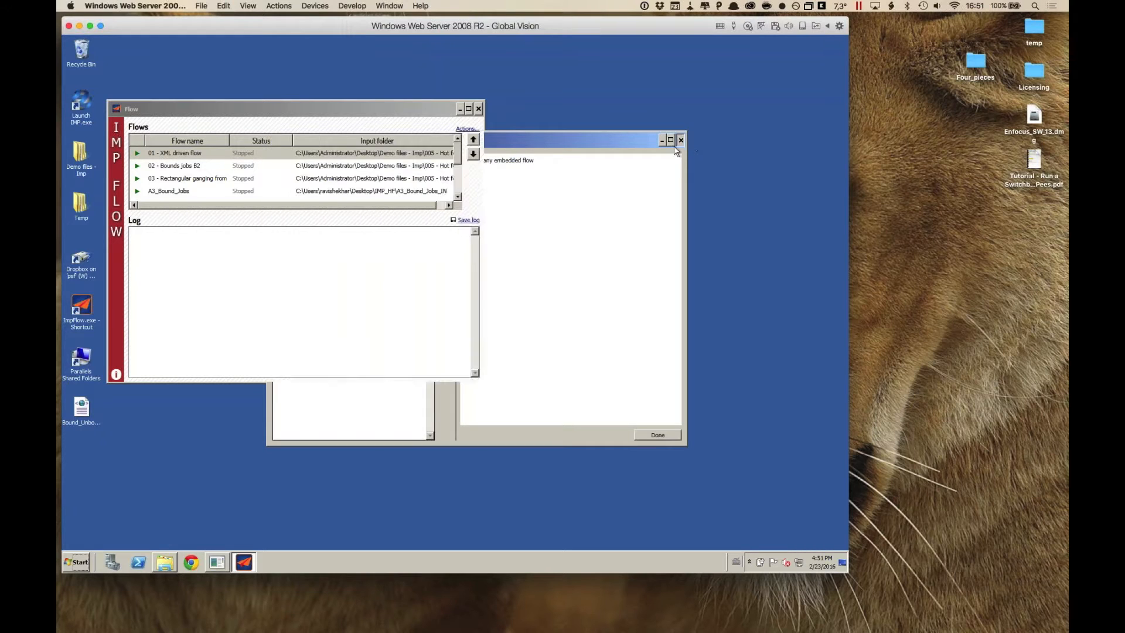
click(479, 109)
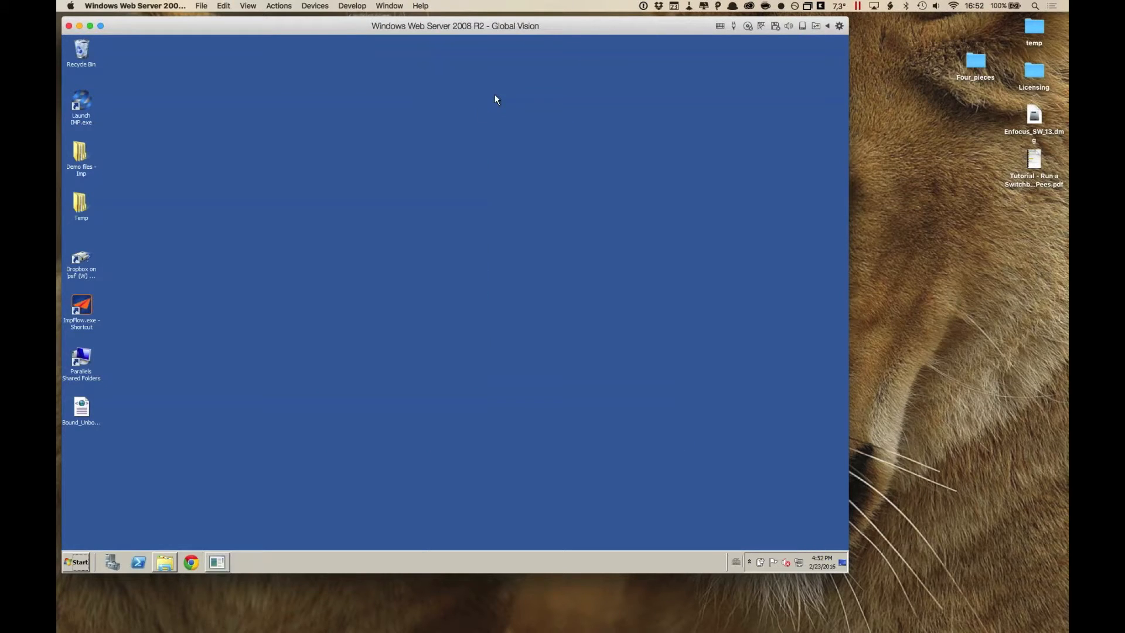
Switch to PowerPoint and start the slide show from slide 16, "What did we learn today?"
key(super+Tab)
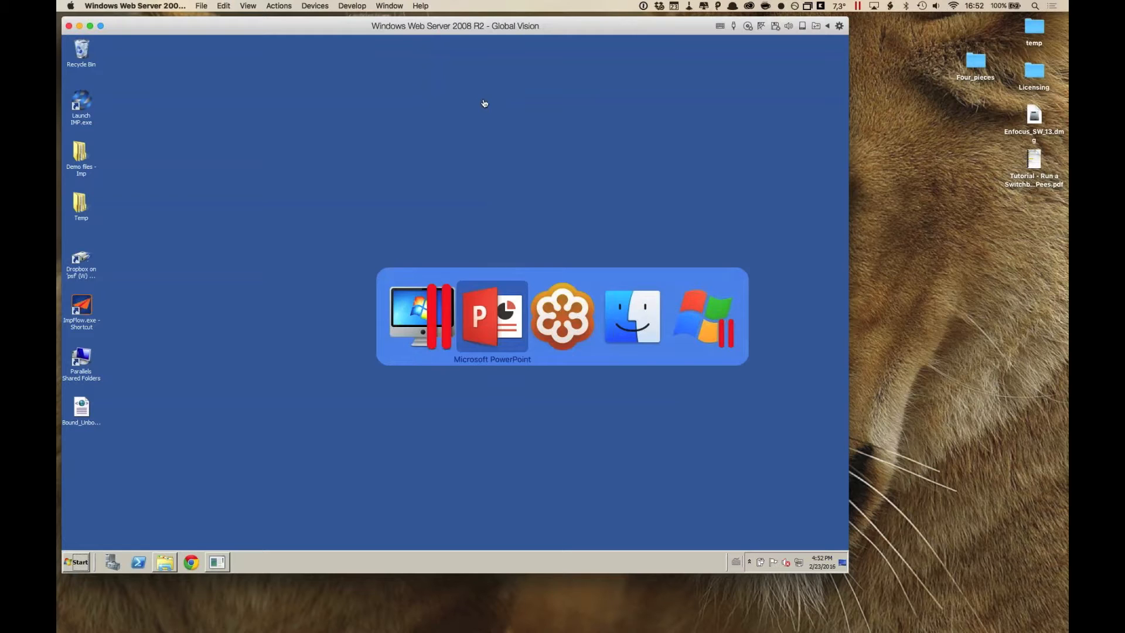
click(499, 329)
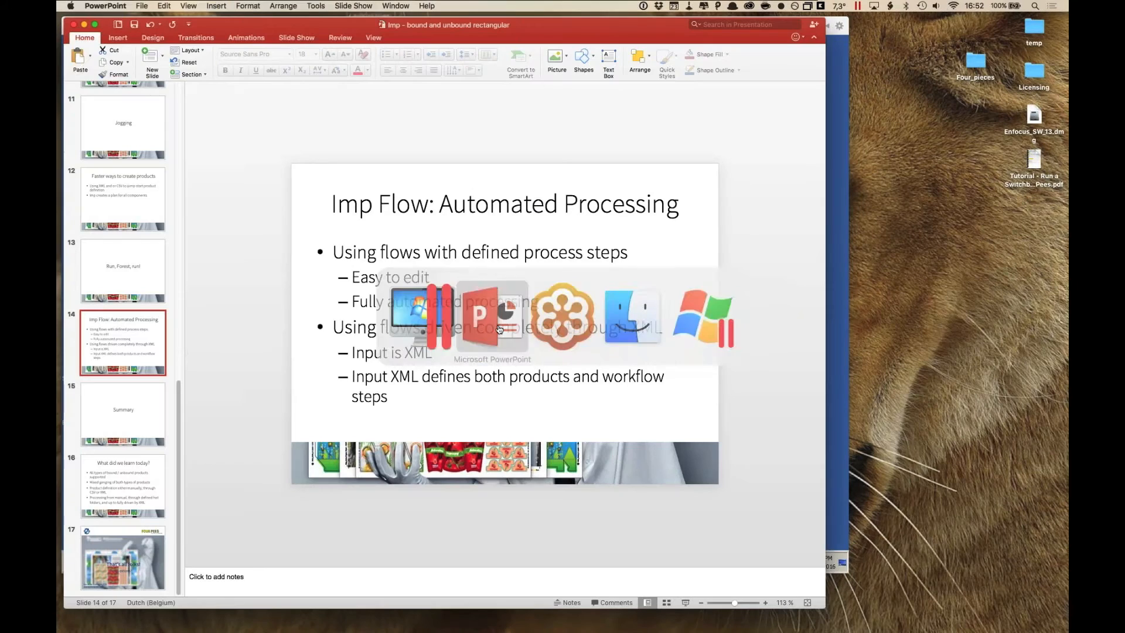
click(147, 475)
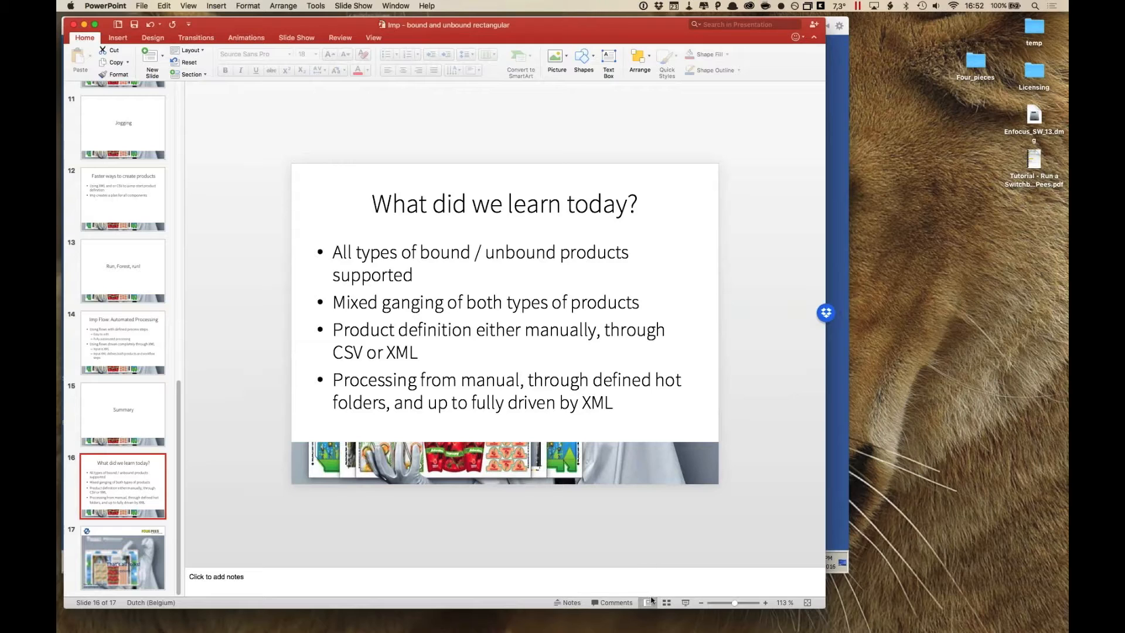
click(685, 603)
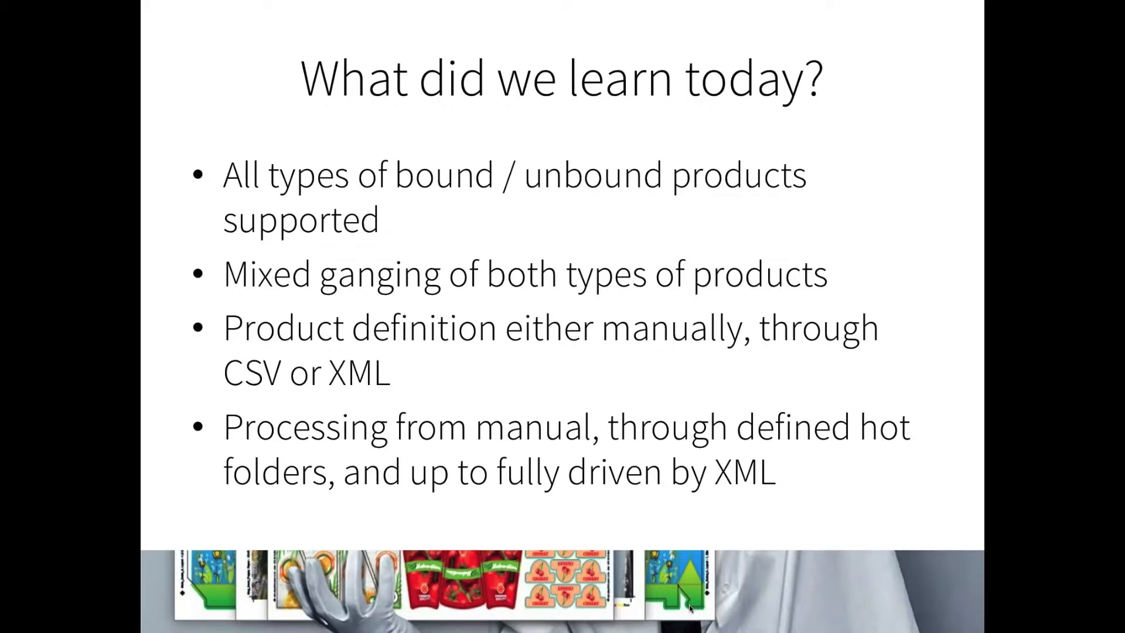